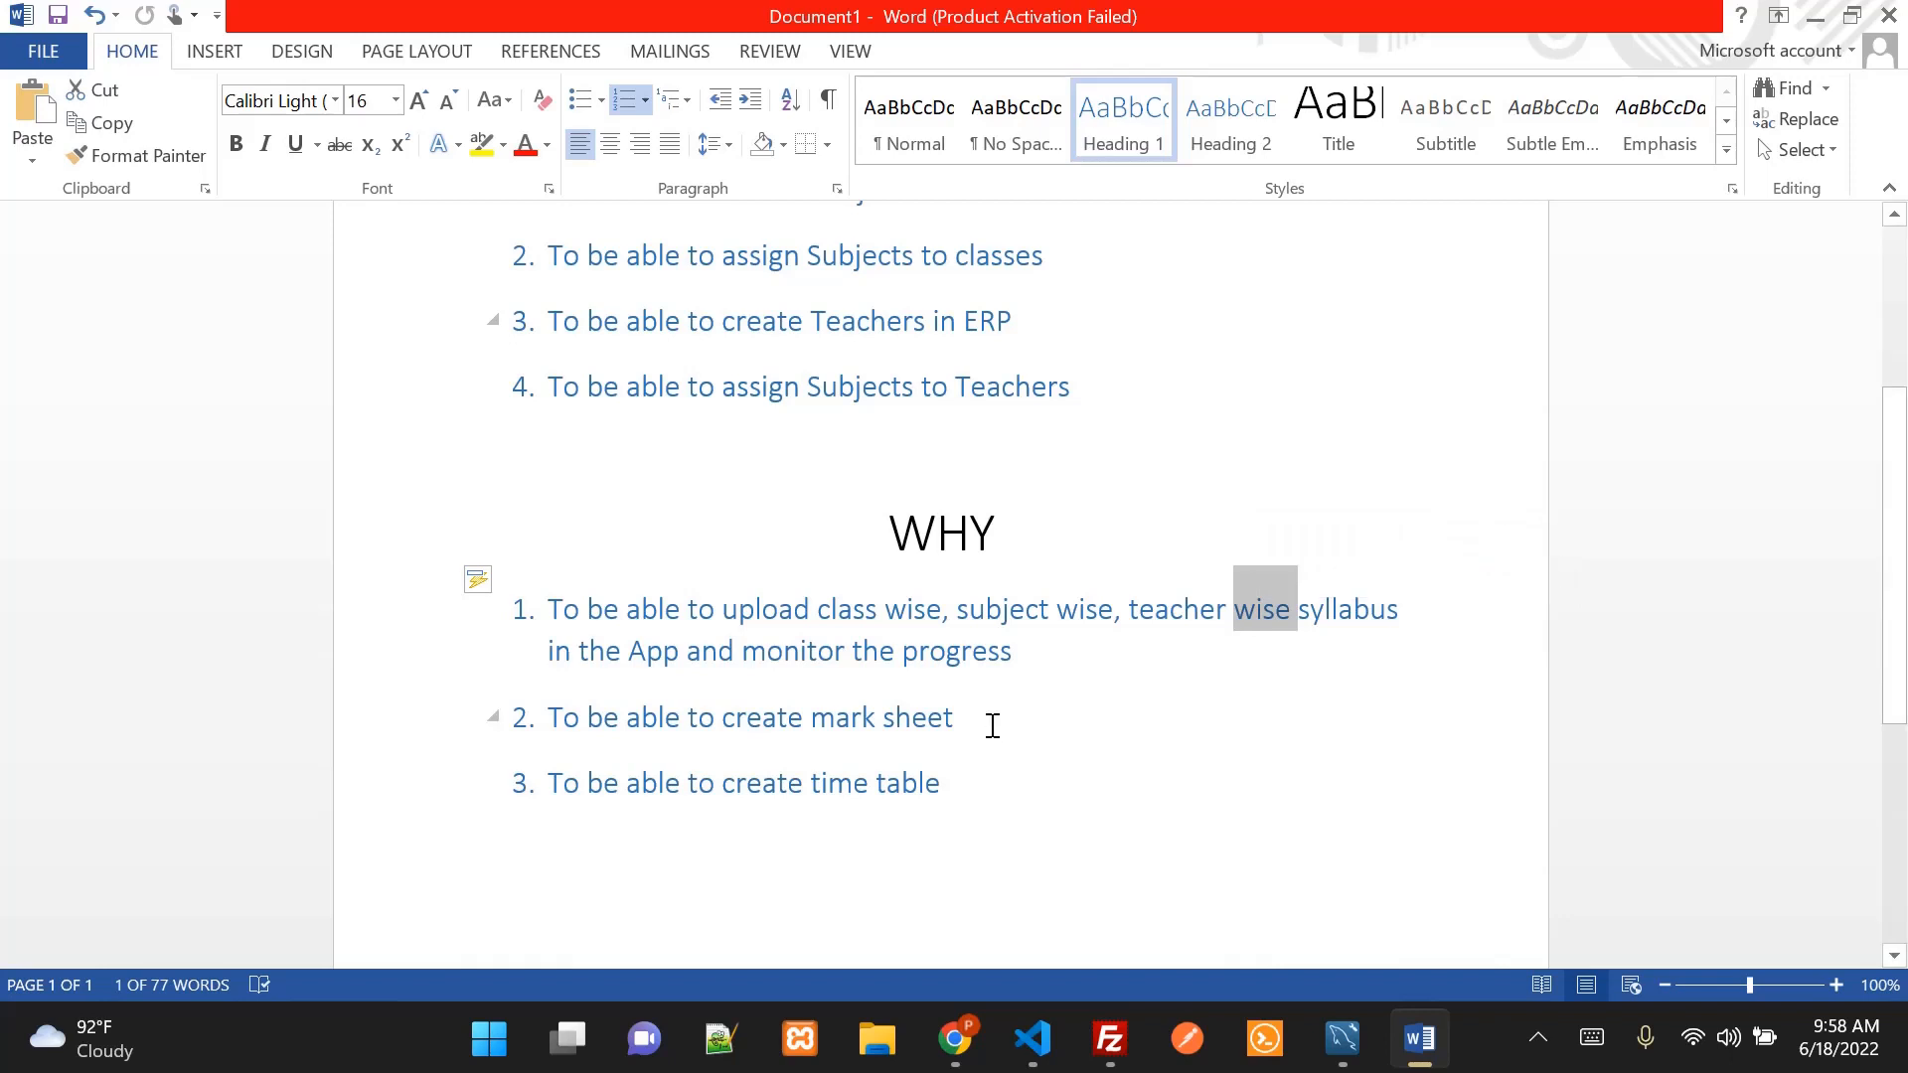
Highlight 'create Subjects in ERP' in the Word agenda, then bring up the ERP login page in Chrome
click(992, 725)
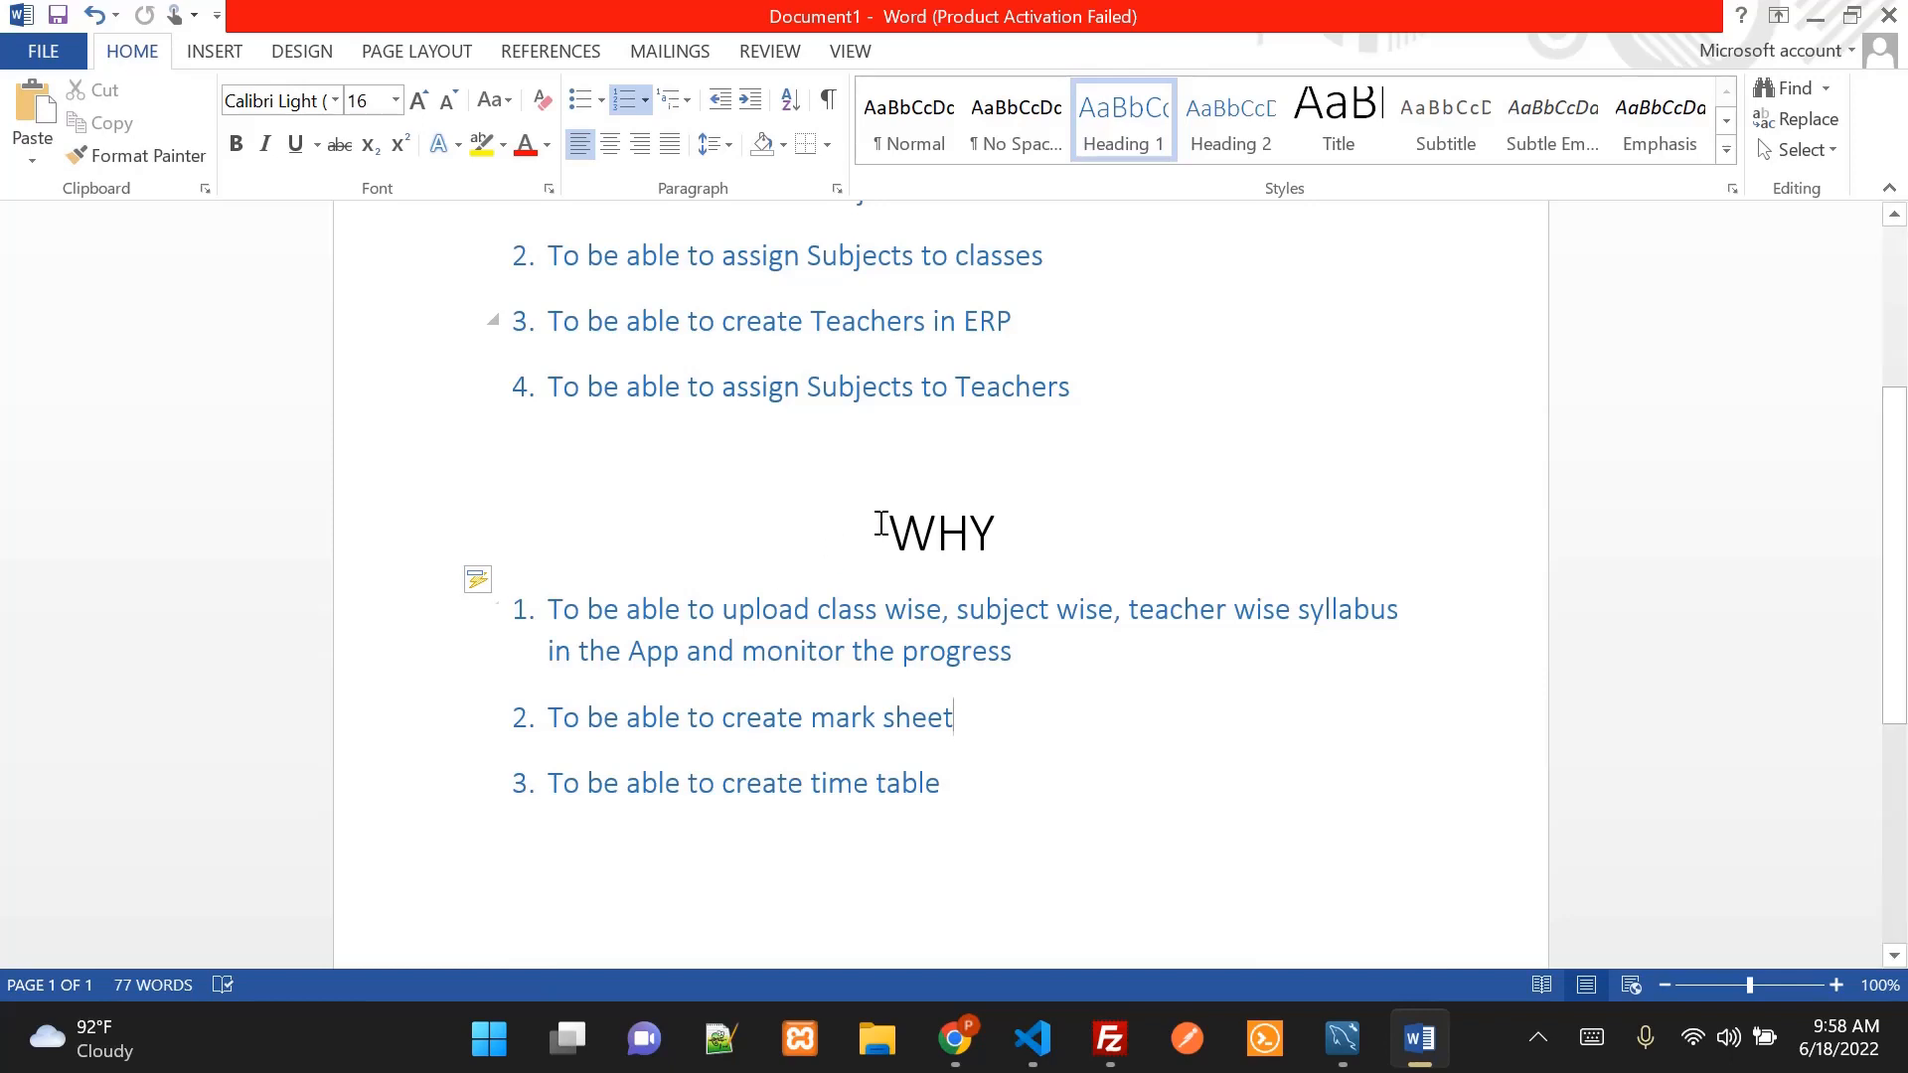
scroll(1126, 560, up, 2)
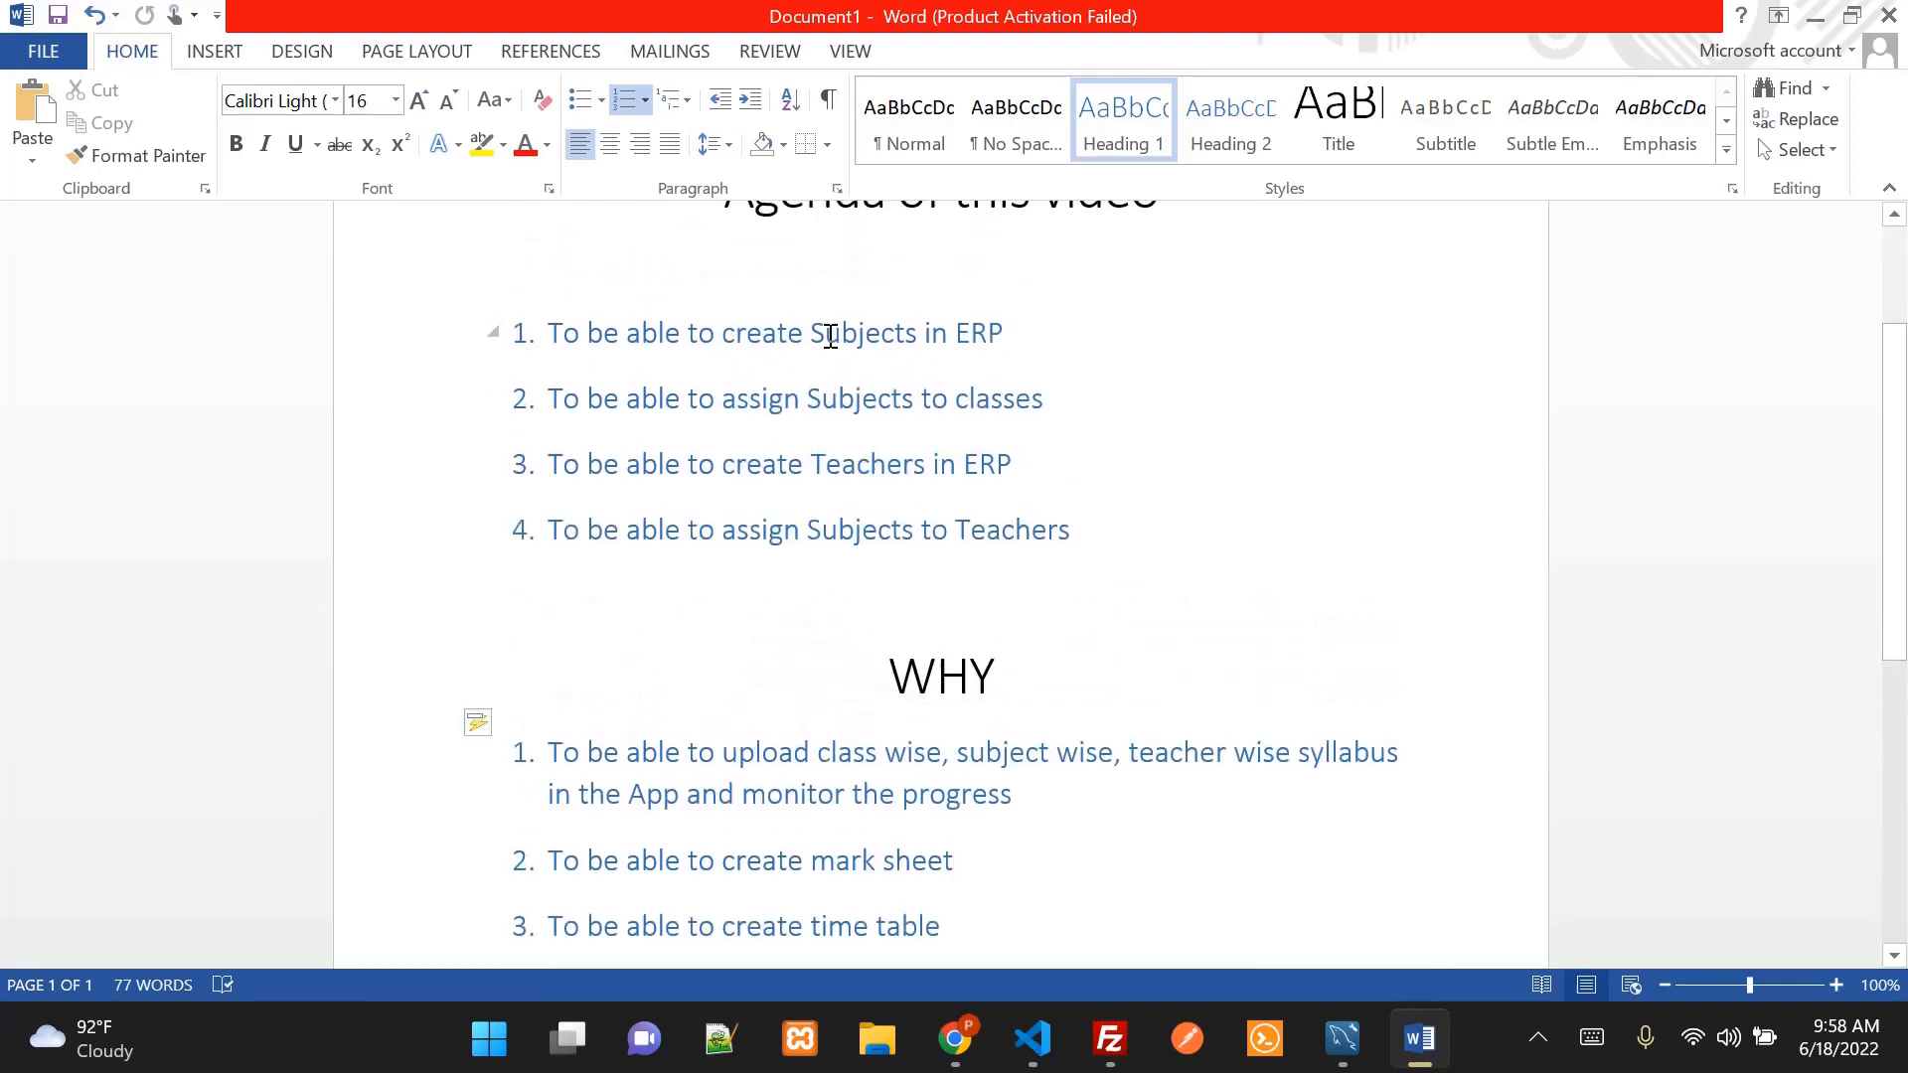
drag(721, 333, 1014, 335)
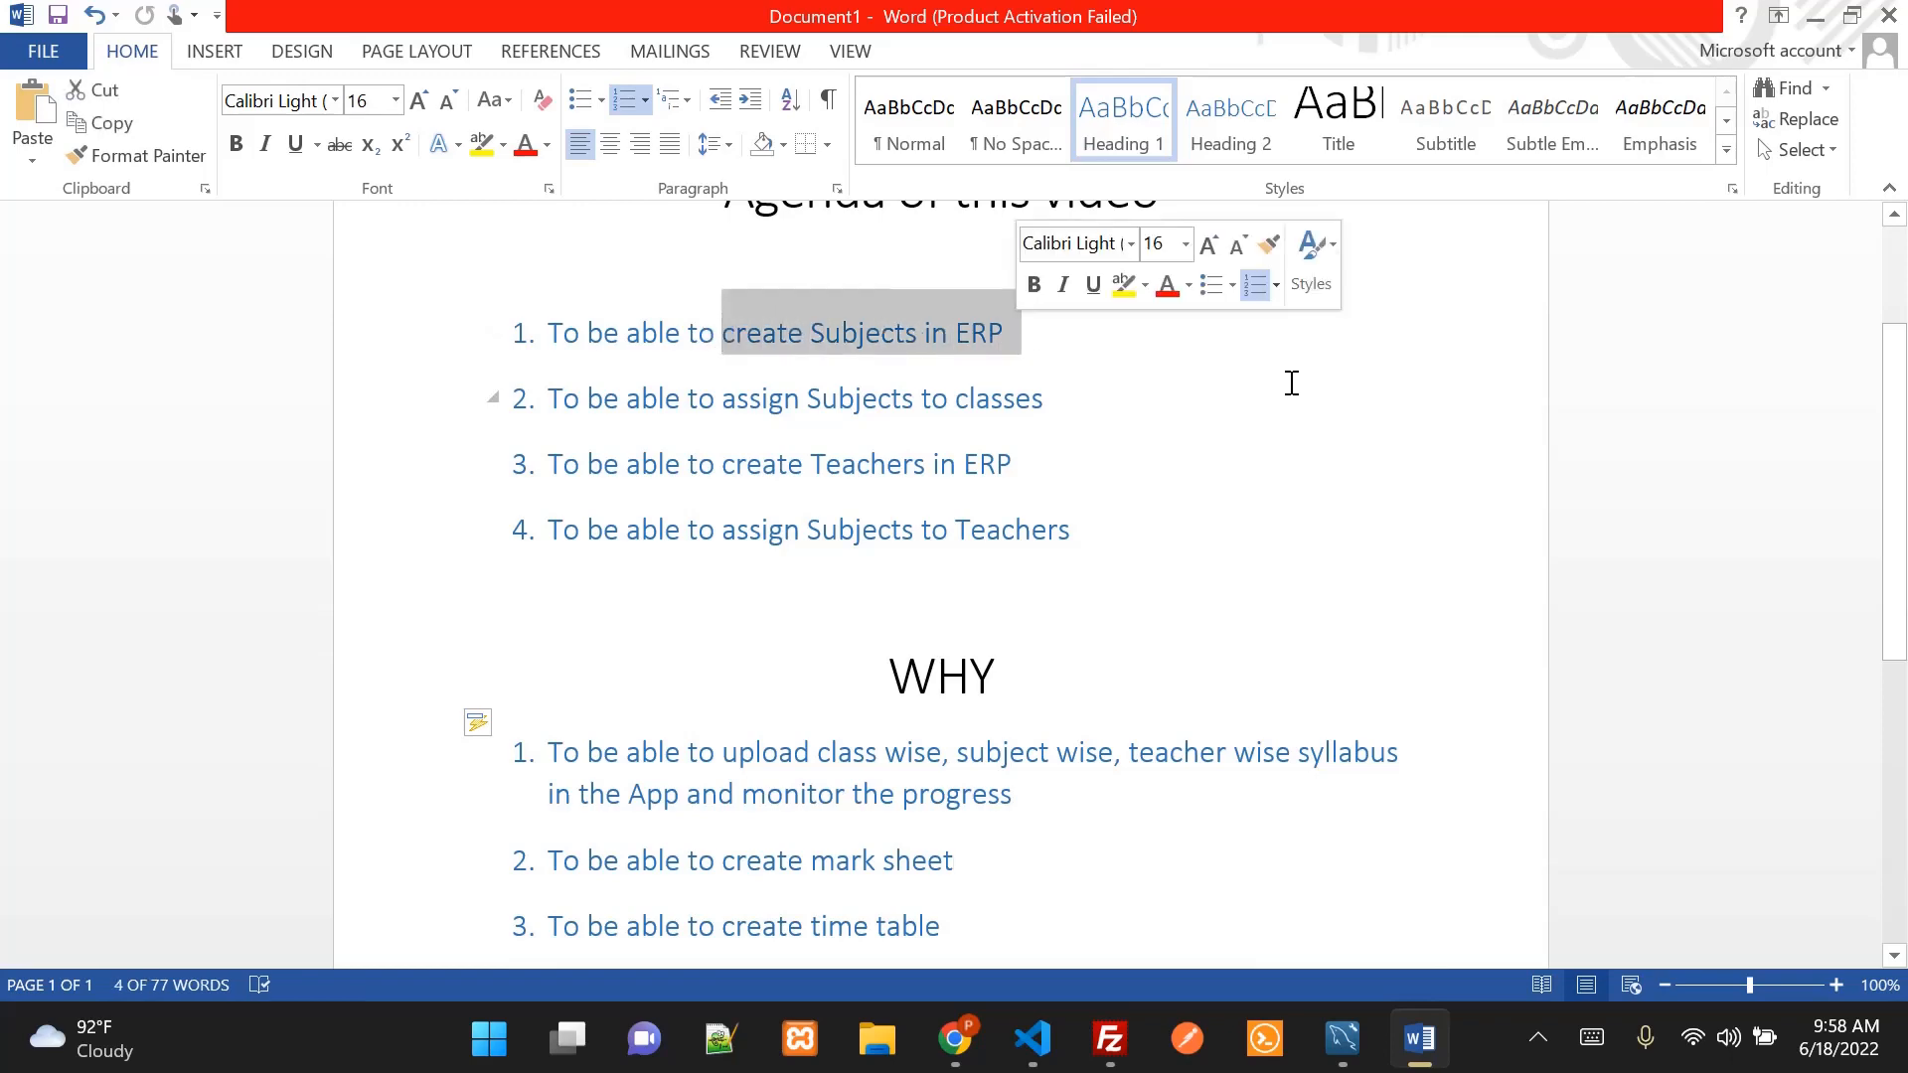
mouse_move(954, 1038)
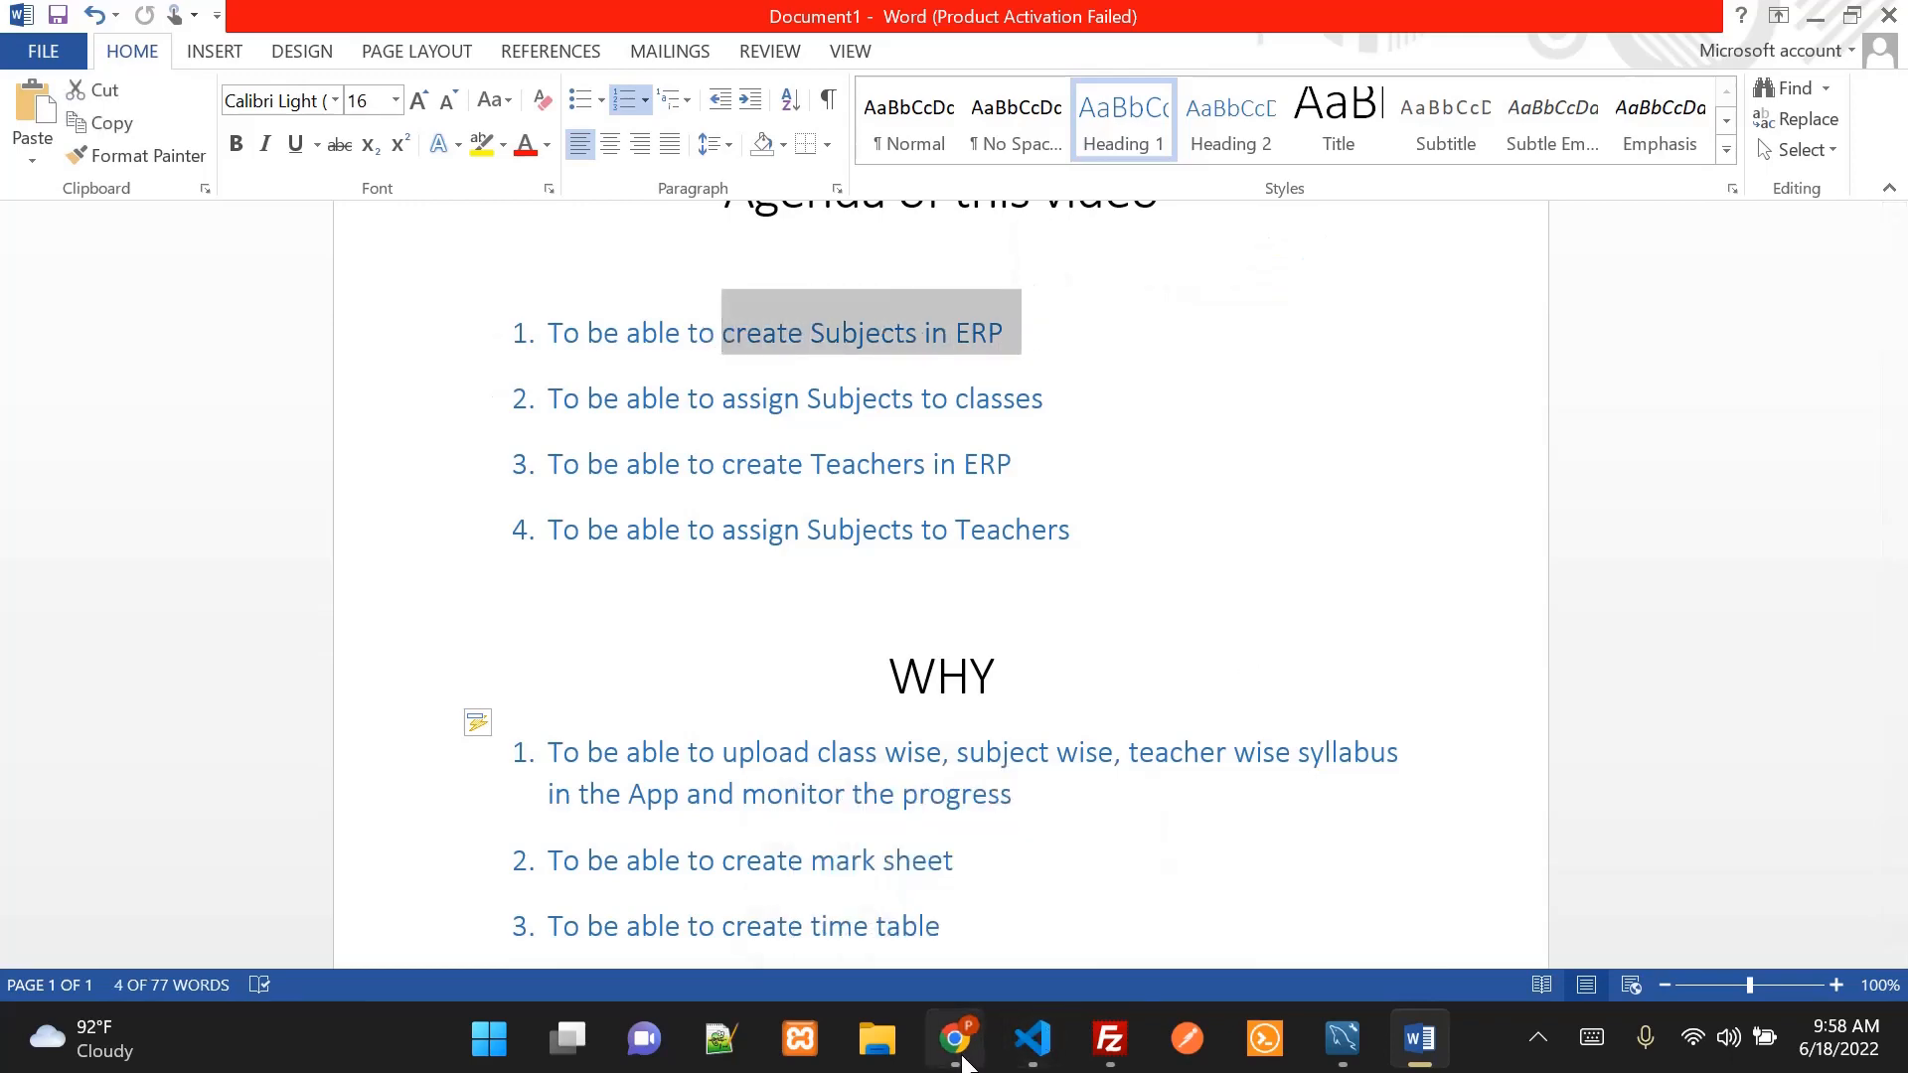
click(887, 971)
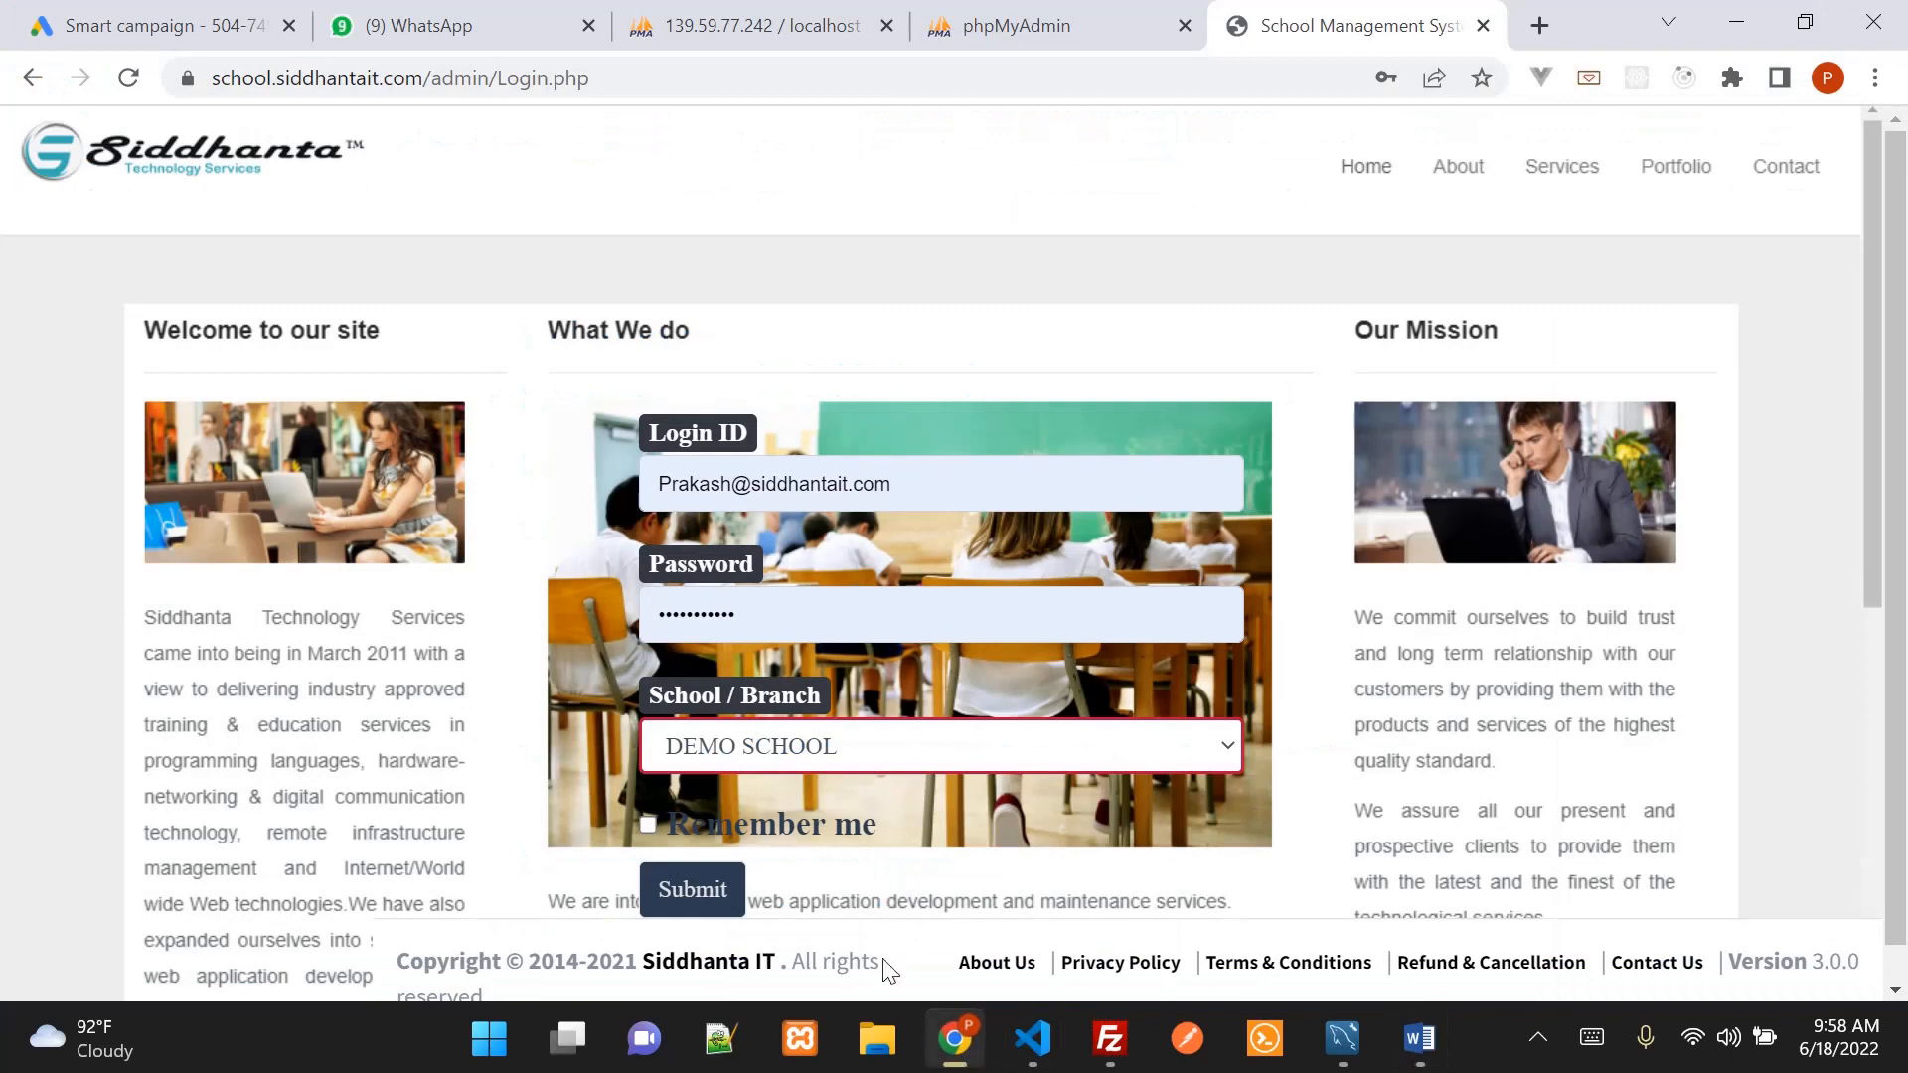
Log in to the ERP, dismiss Today's Alert and go to Academics > Settings
click(694, 909)
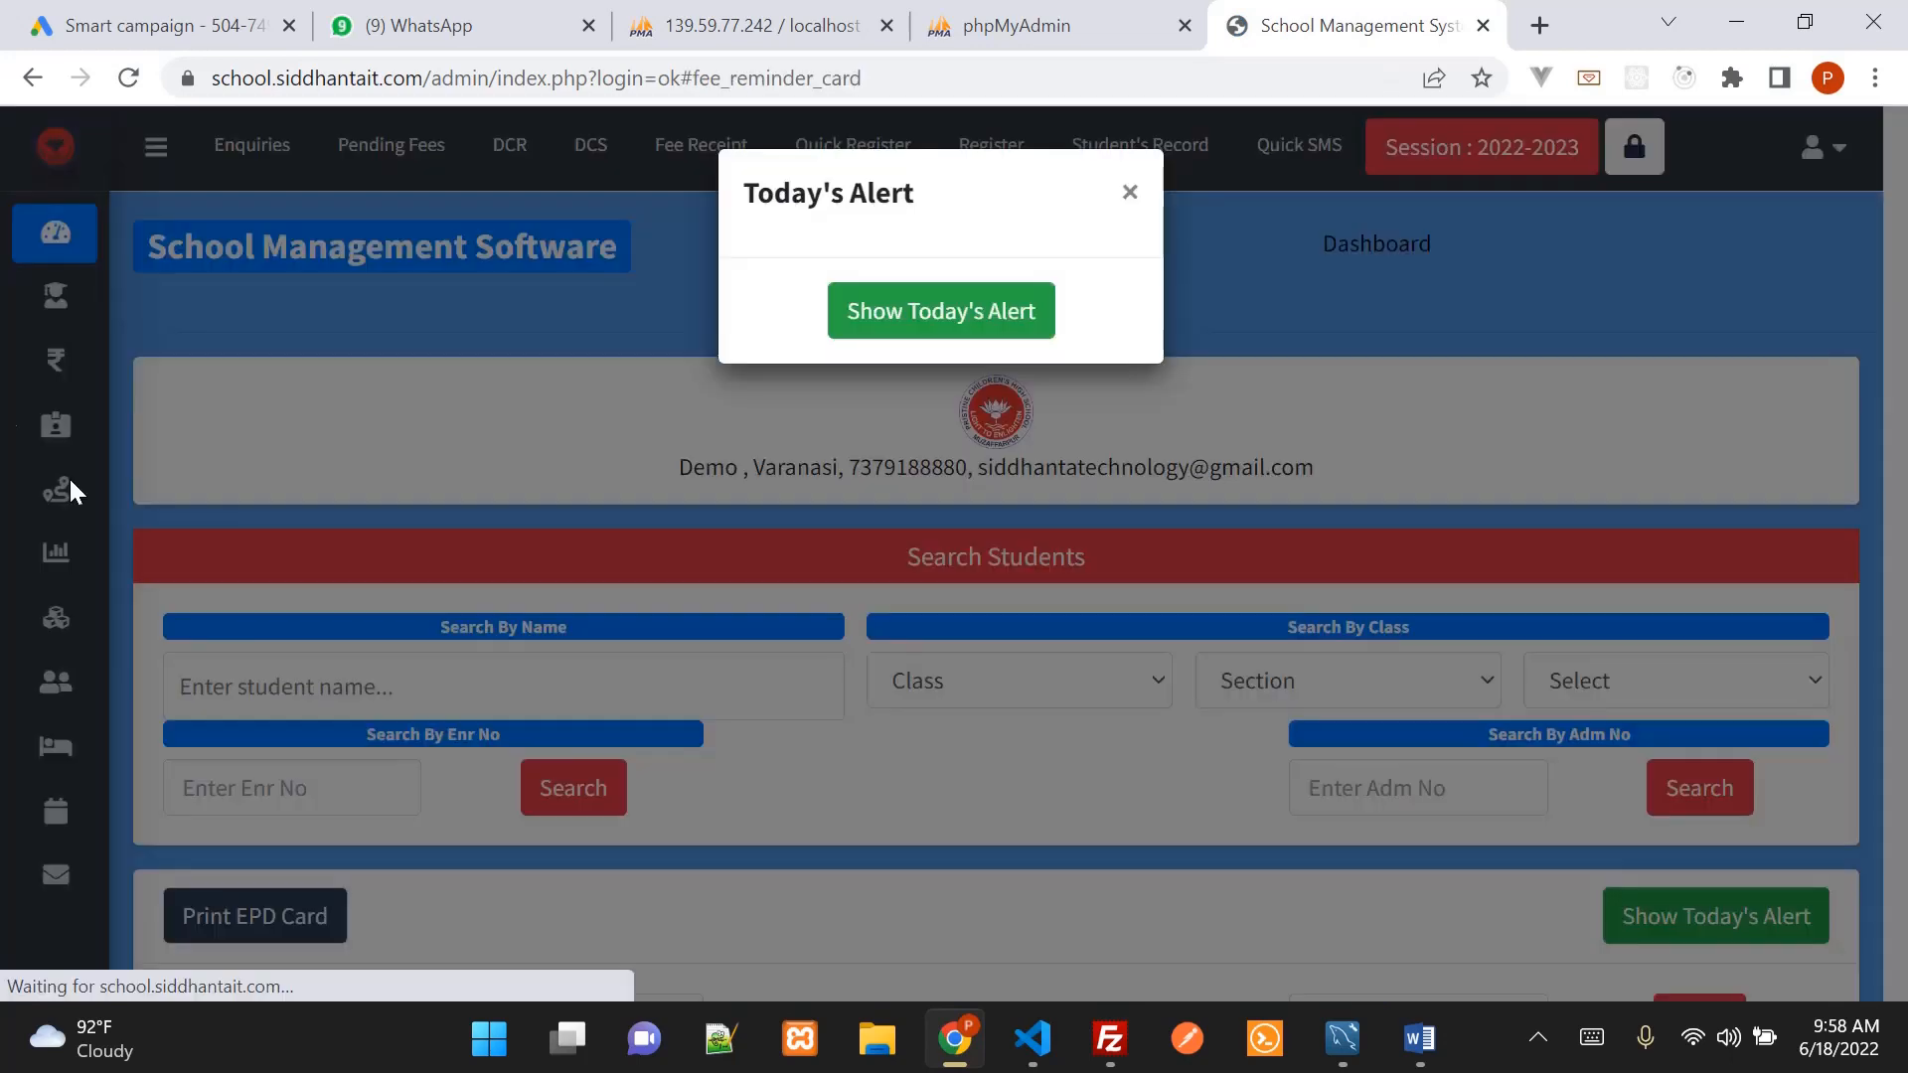
click(1127, 191)
mouse_move(90, 362)
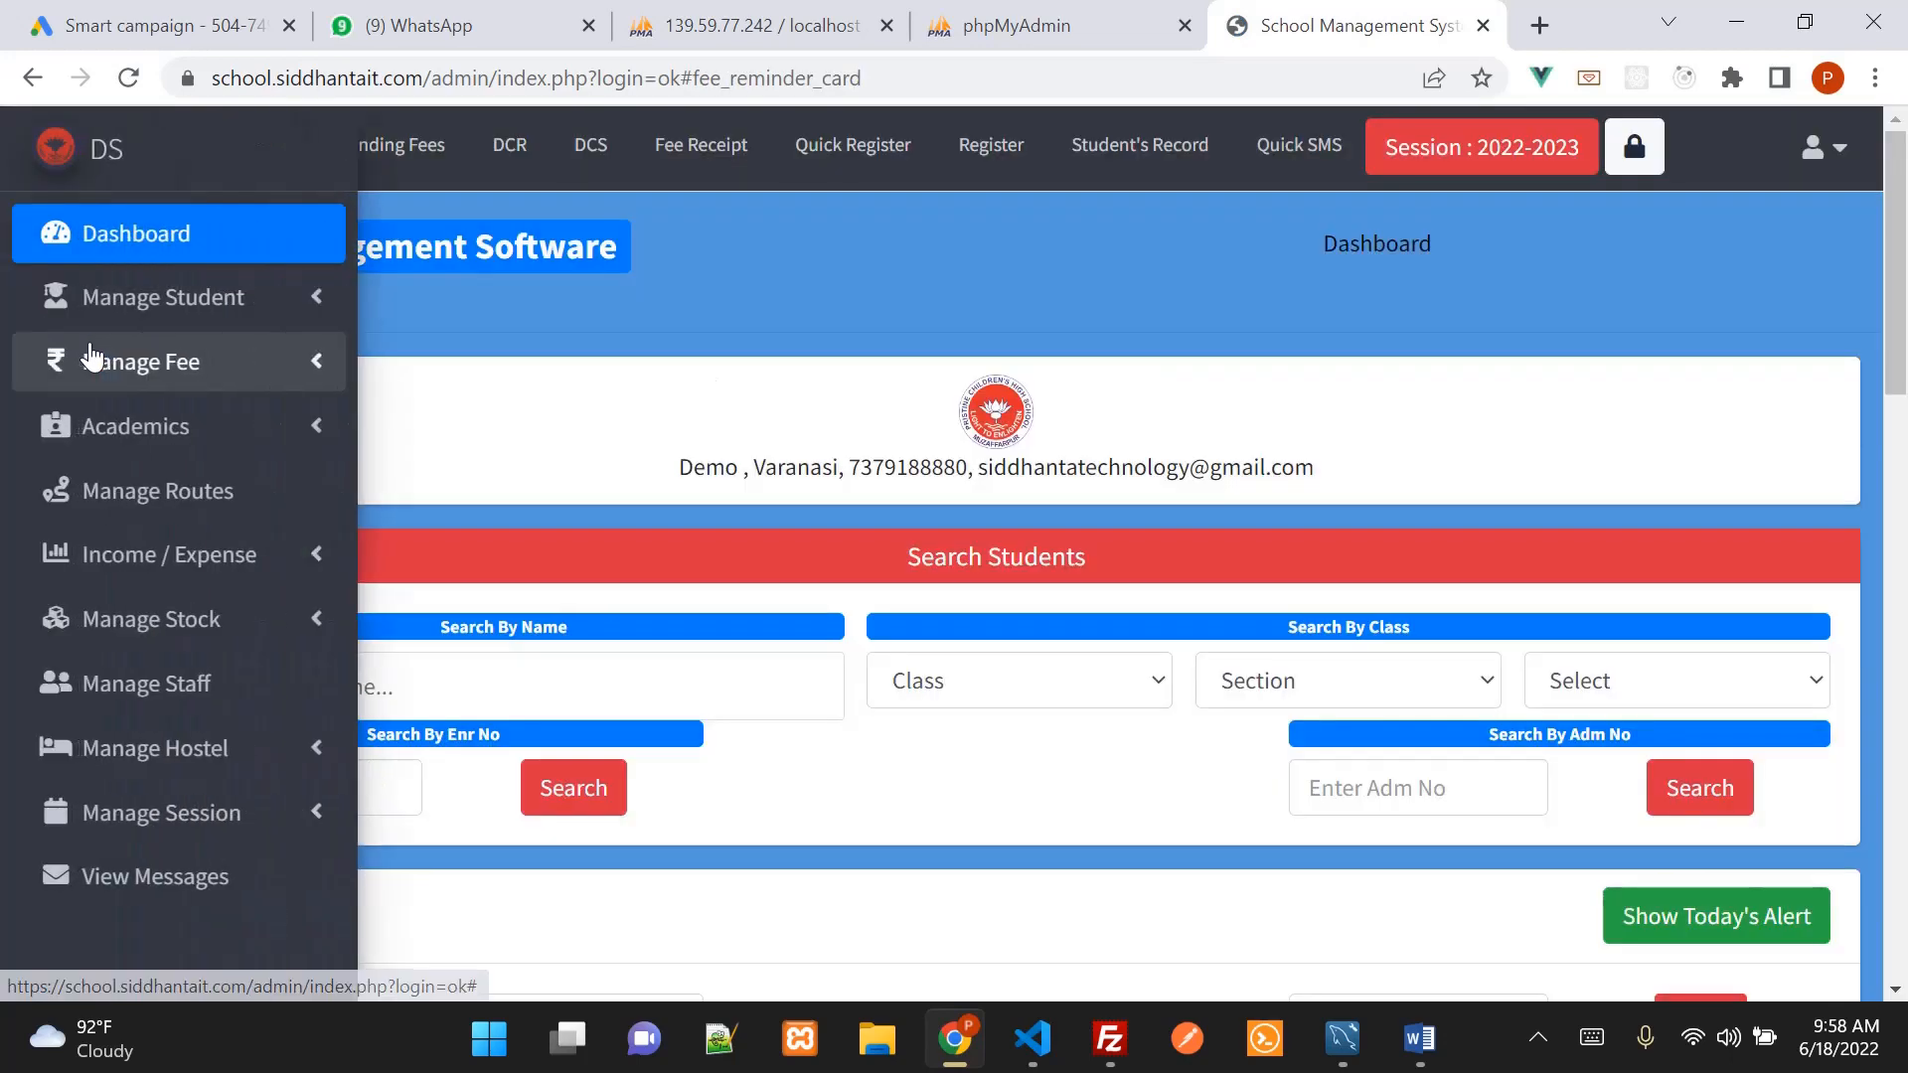
click(173, 434)
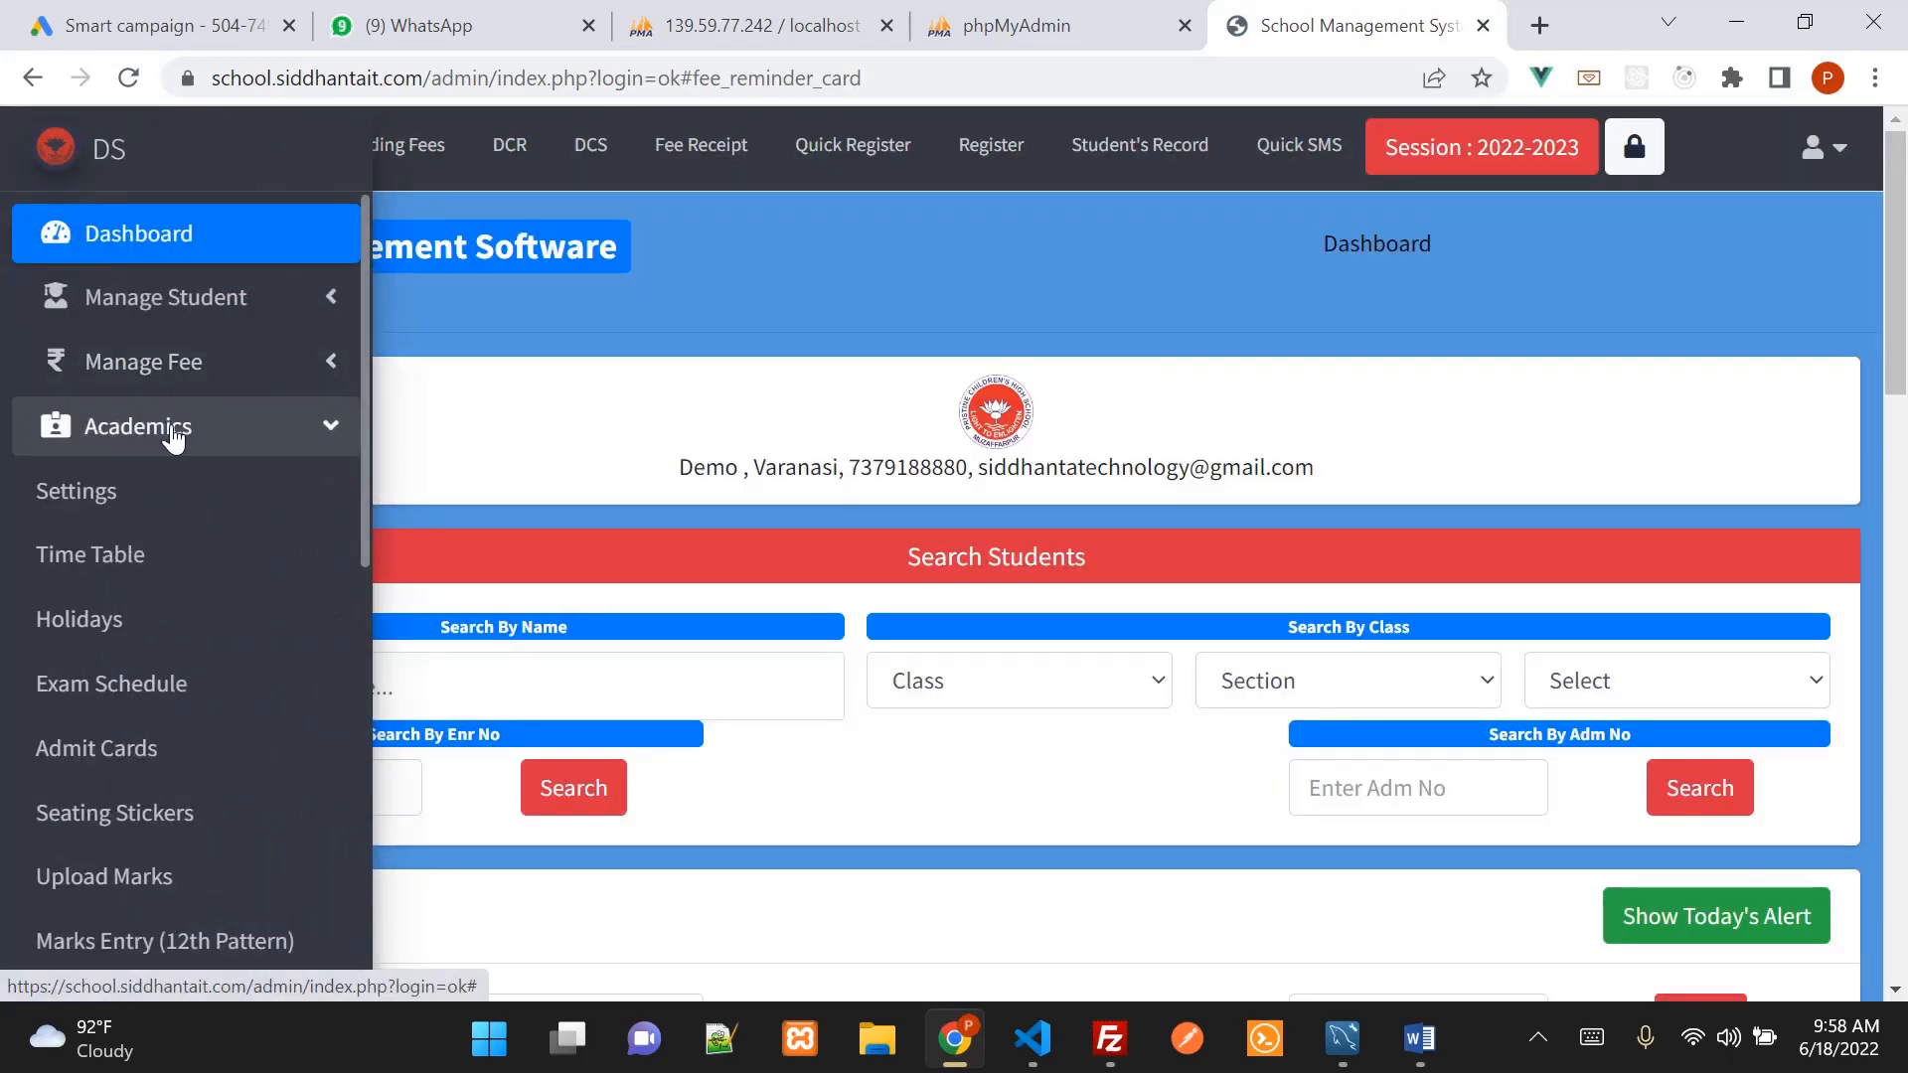
click(120, 500)
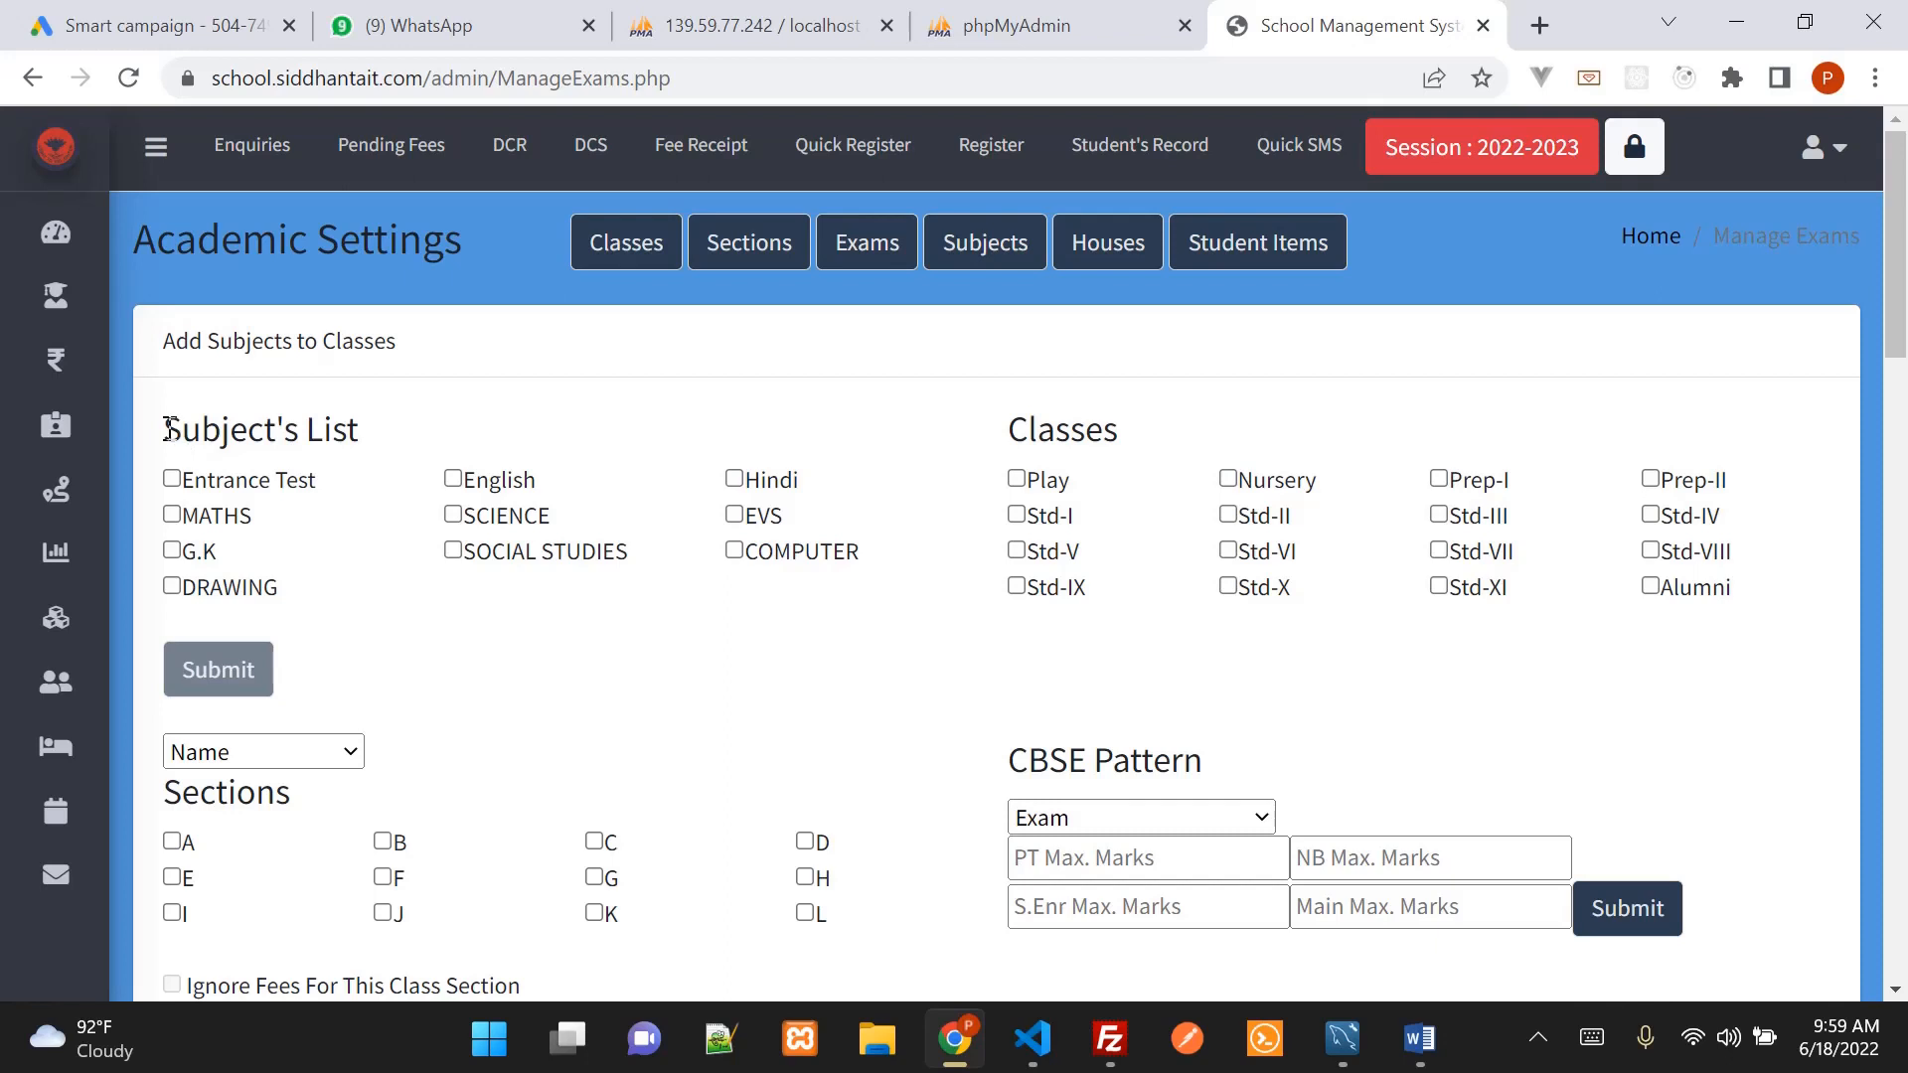
Point out the Subject's List and open the Subjects form
mouse_move(169, 430)
mouse_down()
mouse_move(278, 480)
mouse_move(338, 594)
mouse_up()
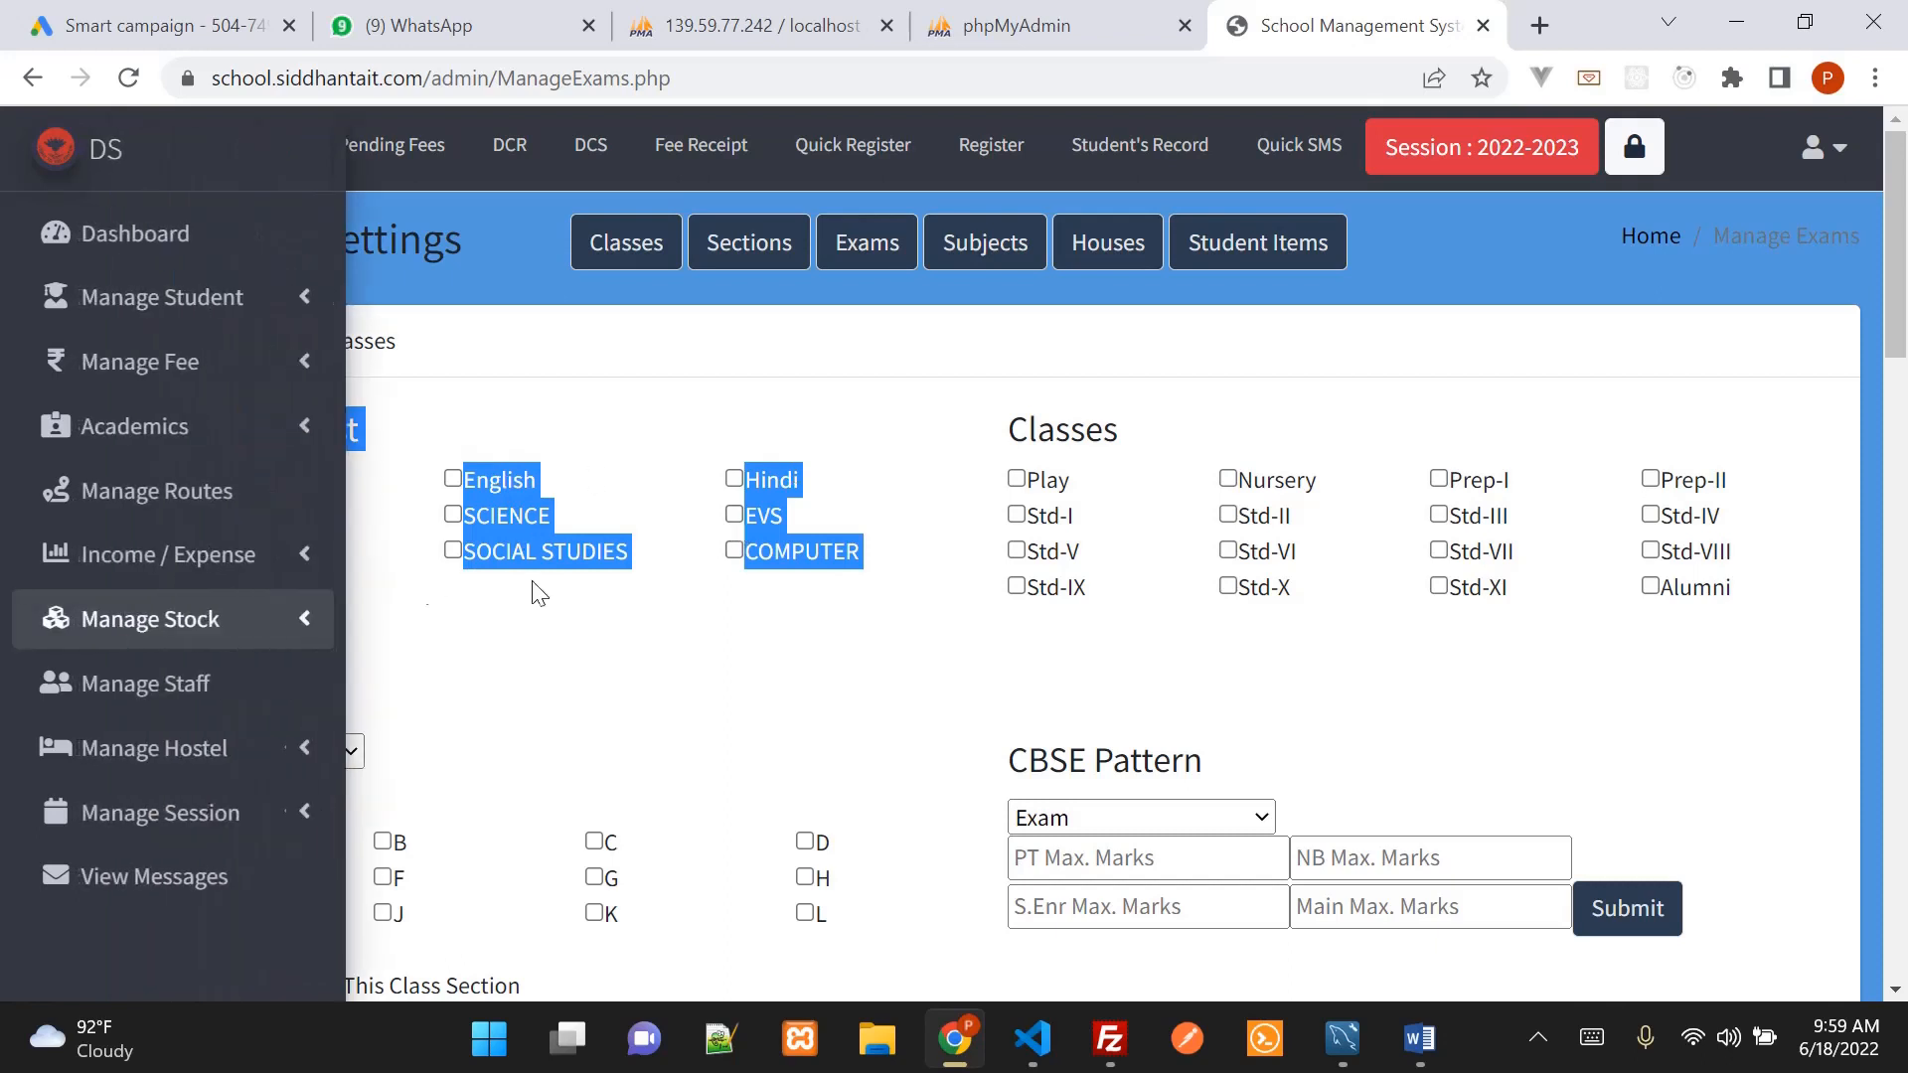
click(475, 624)
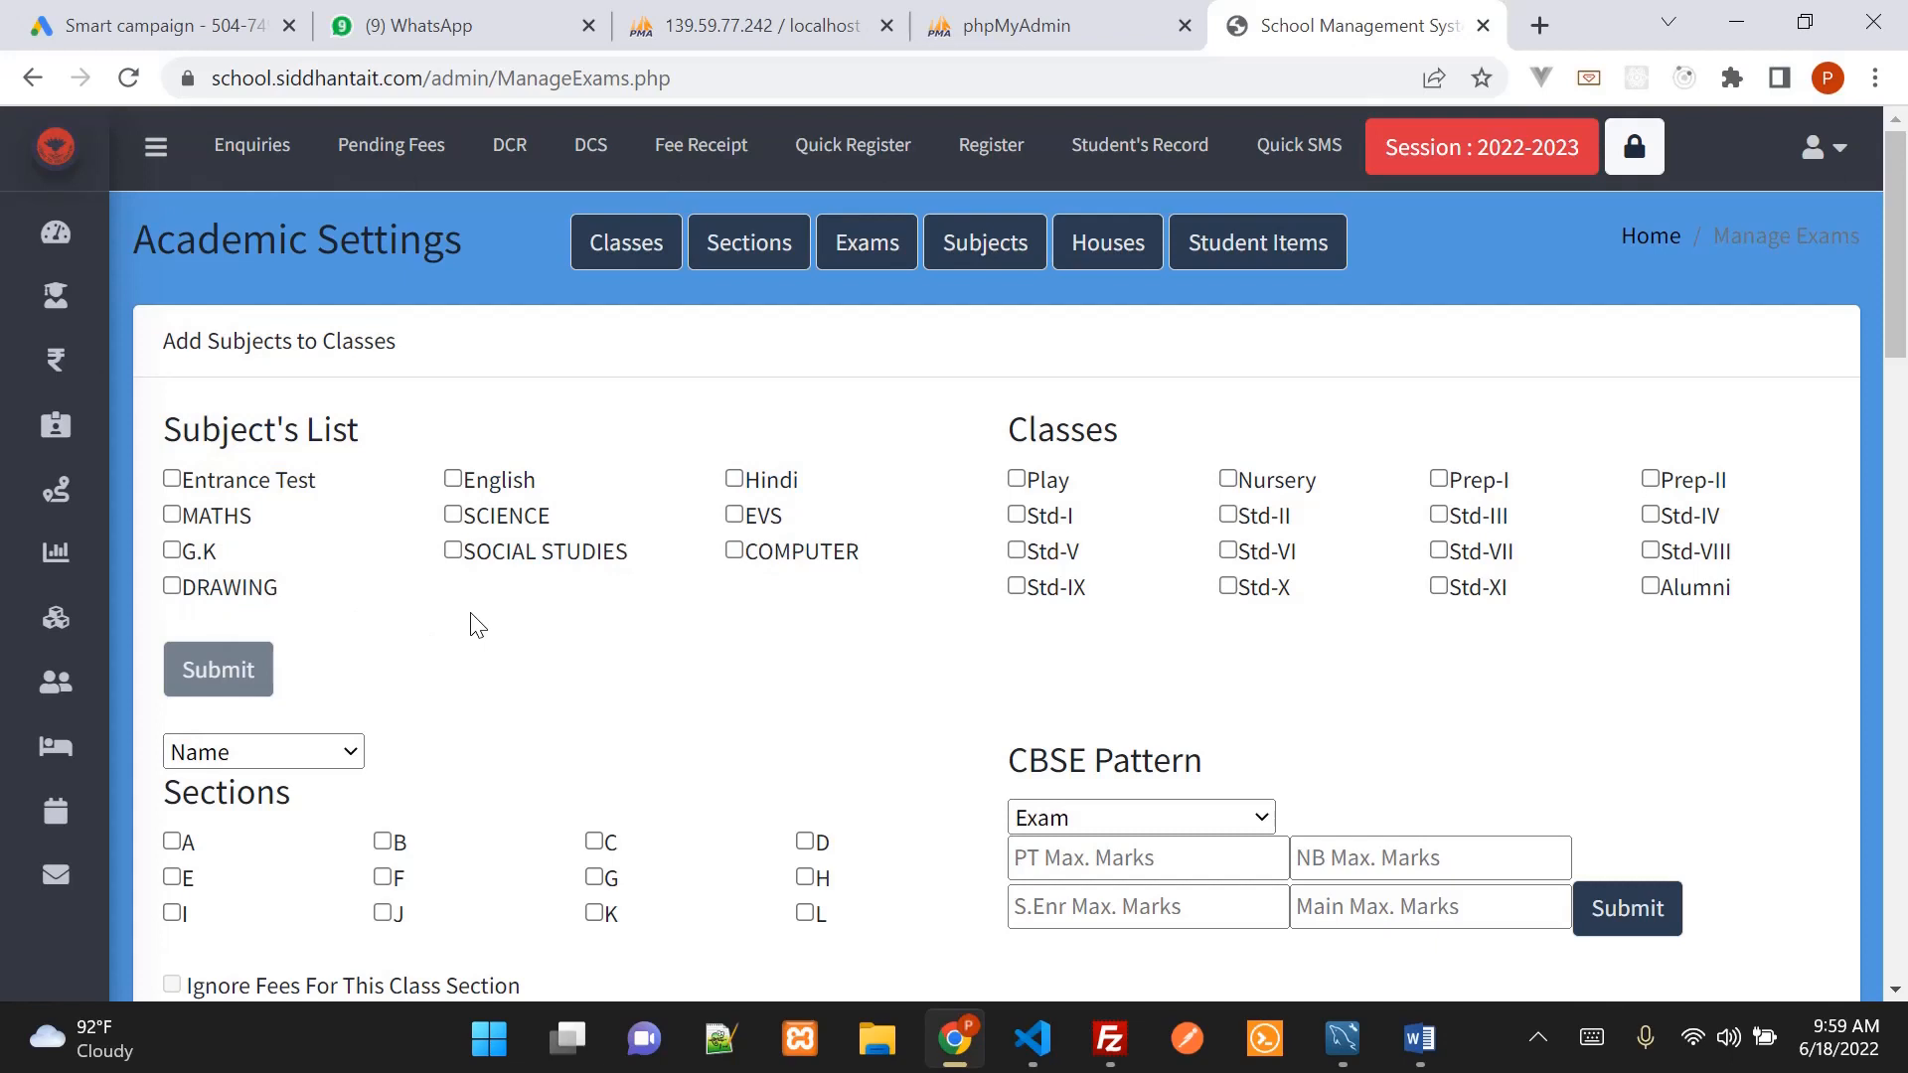
click(1005, 254)
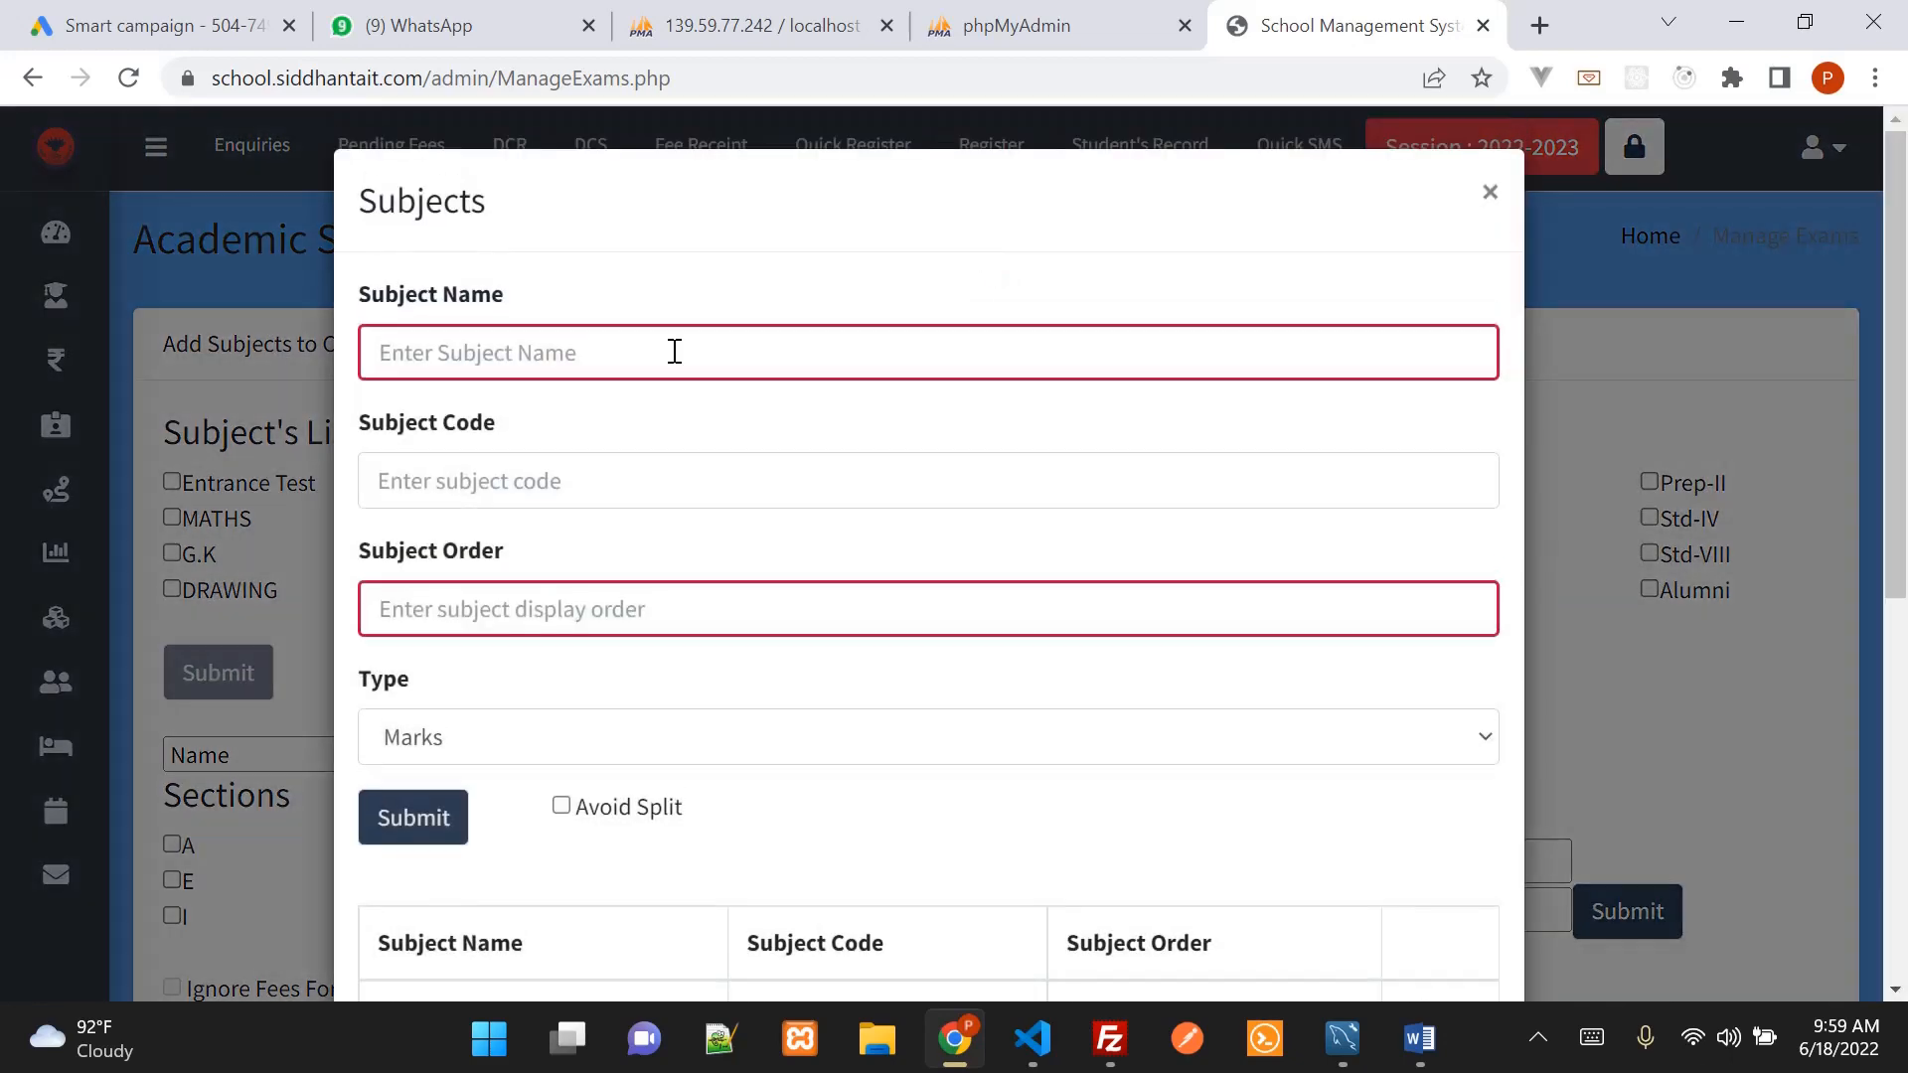
Fill the subject form with name Stem Lab, code stemlab and display order 10
click(673, 352)
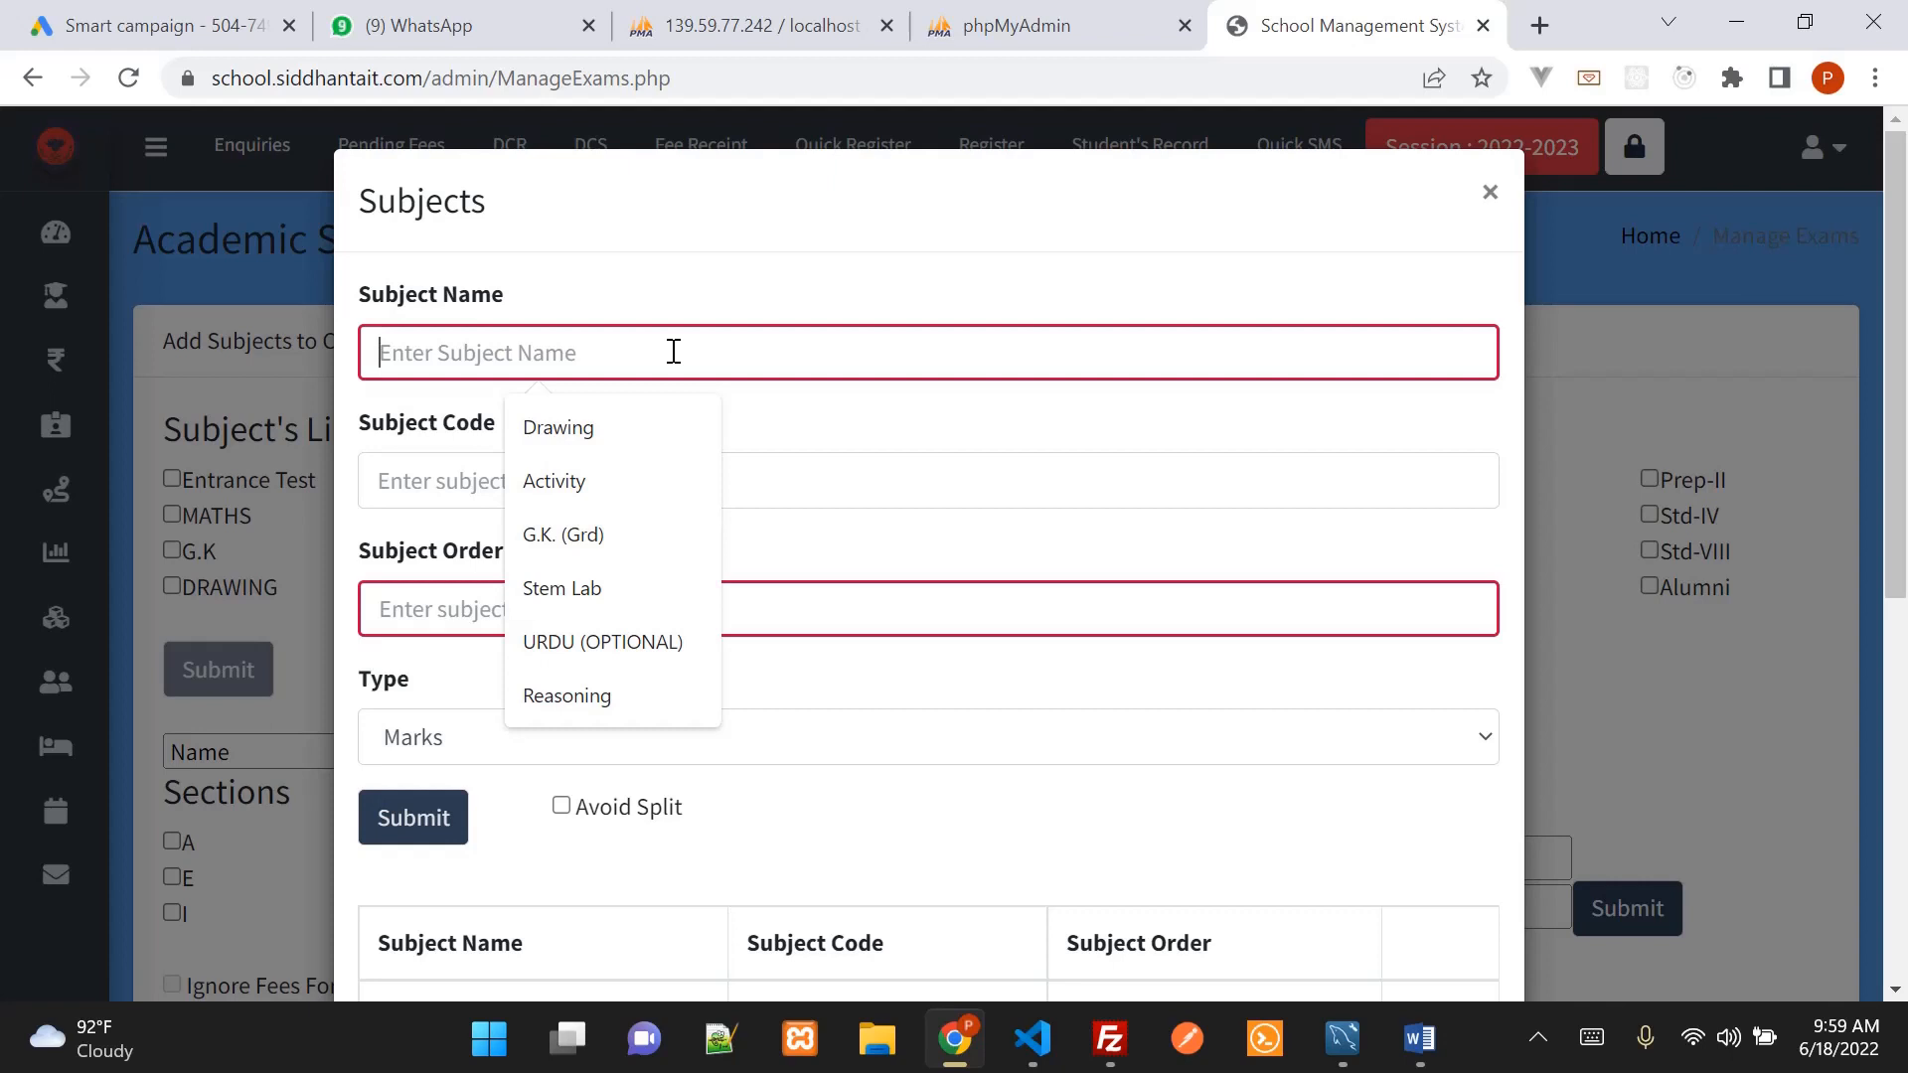
click(628, 608)
click(600, 486)
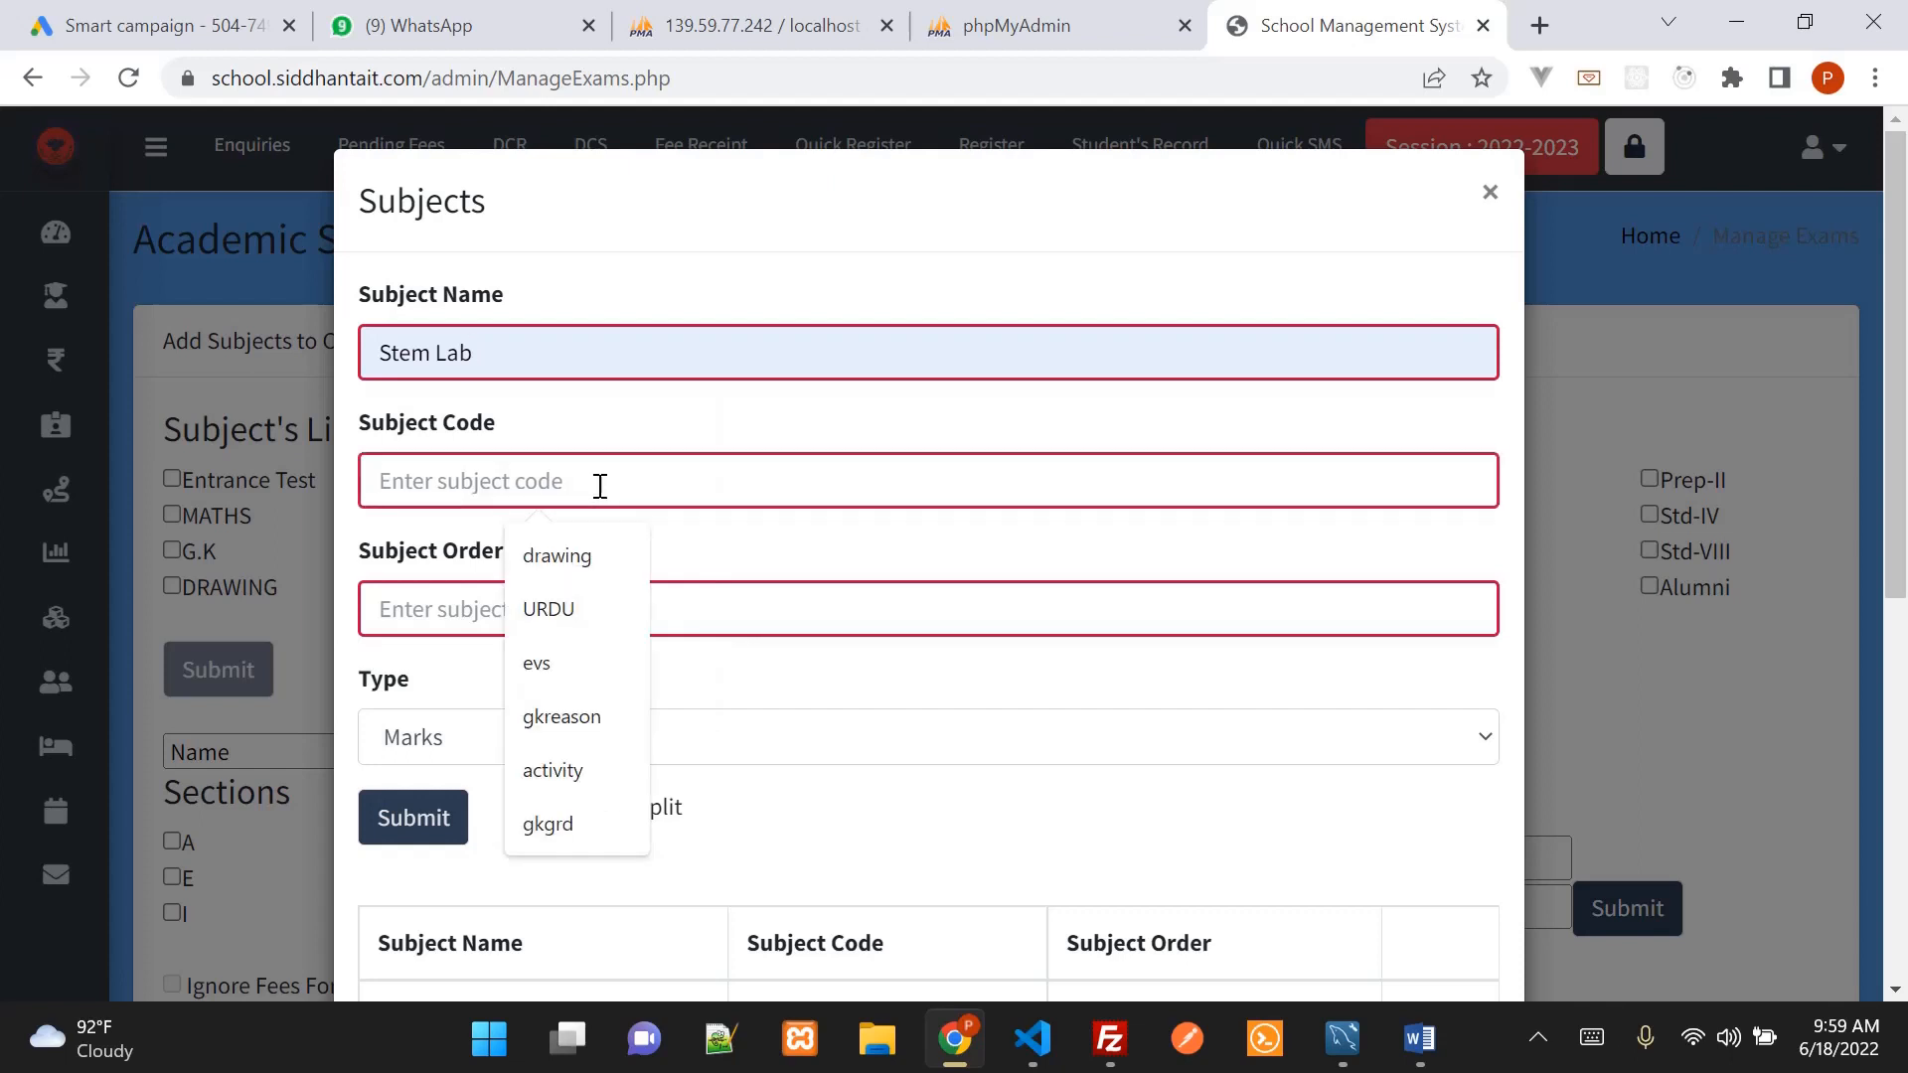
text(stemla)
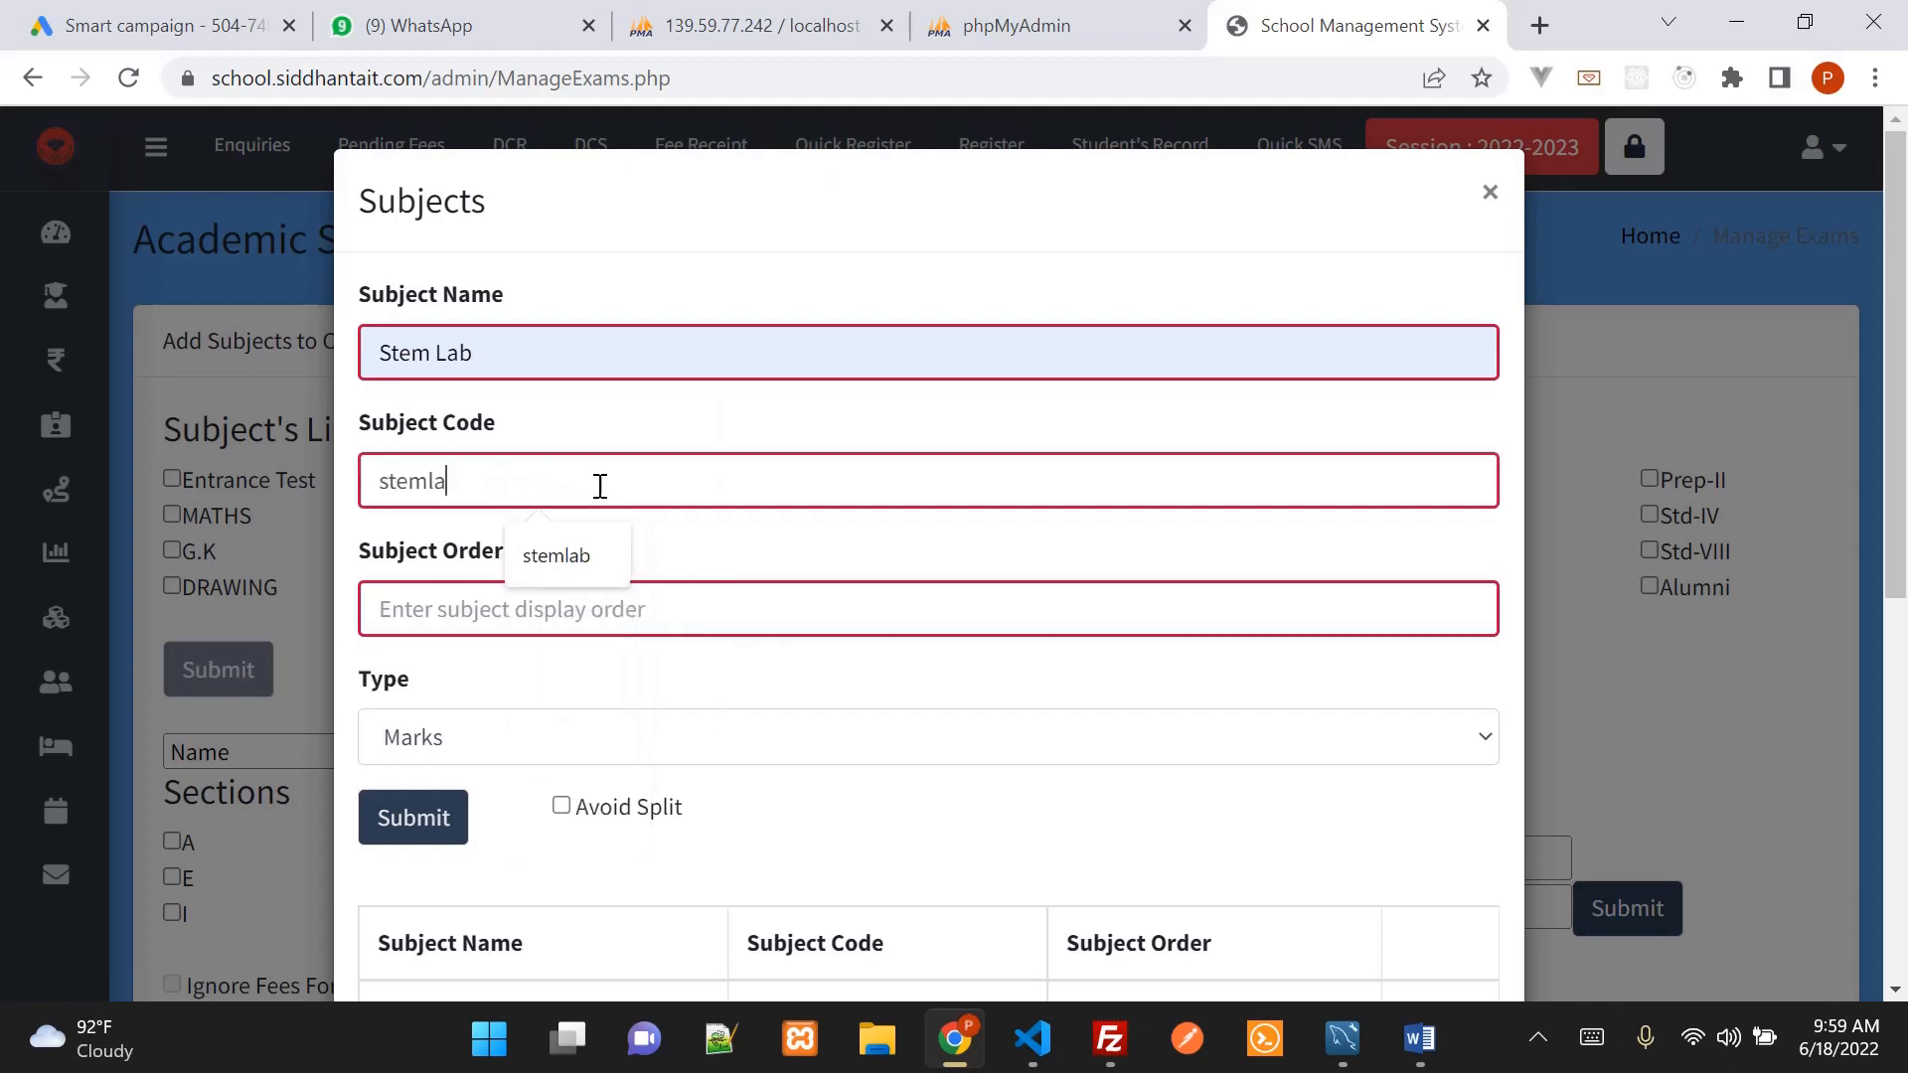
text(b)
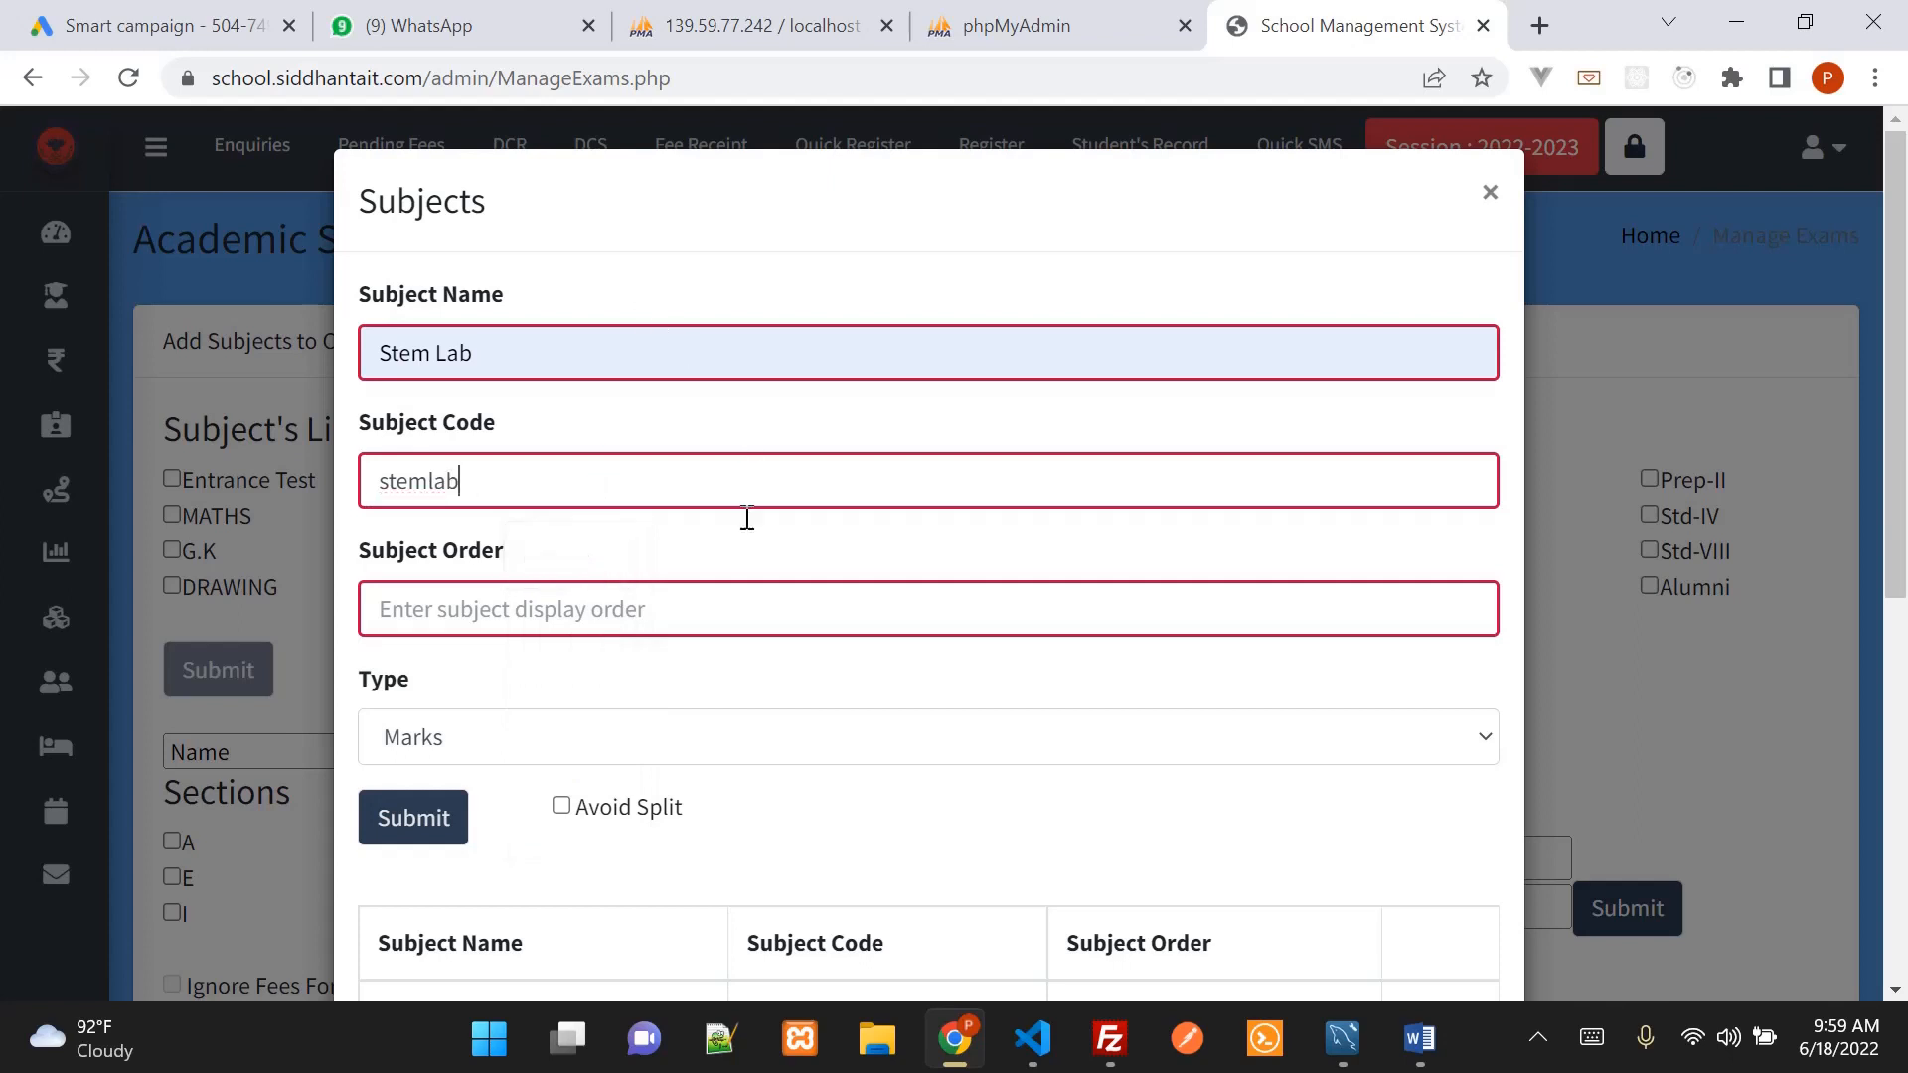
click(668, 609)
scroll(1000, 487, down, 1)
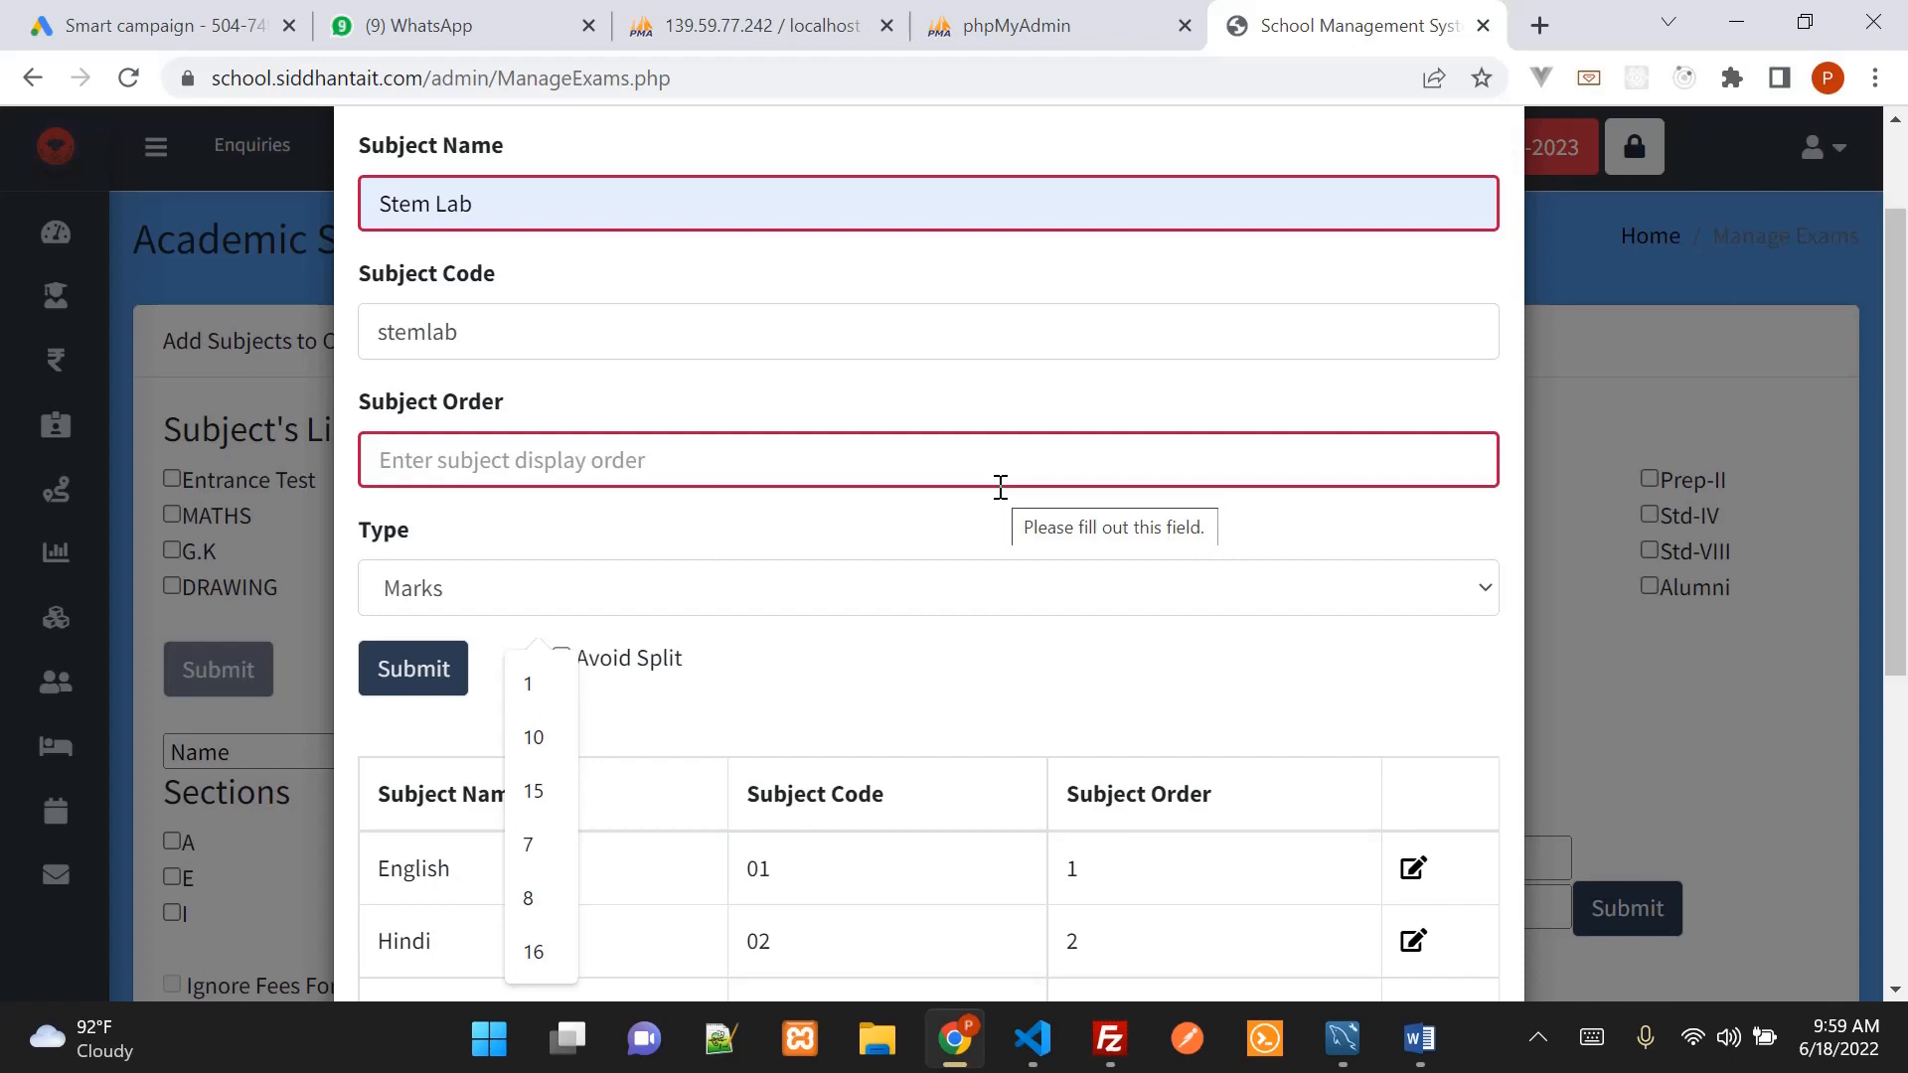
scroll(999, 487, down, 2)
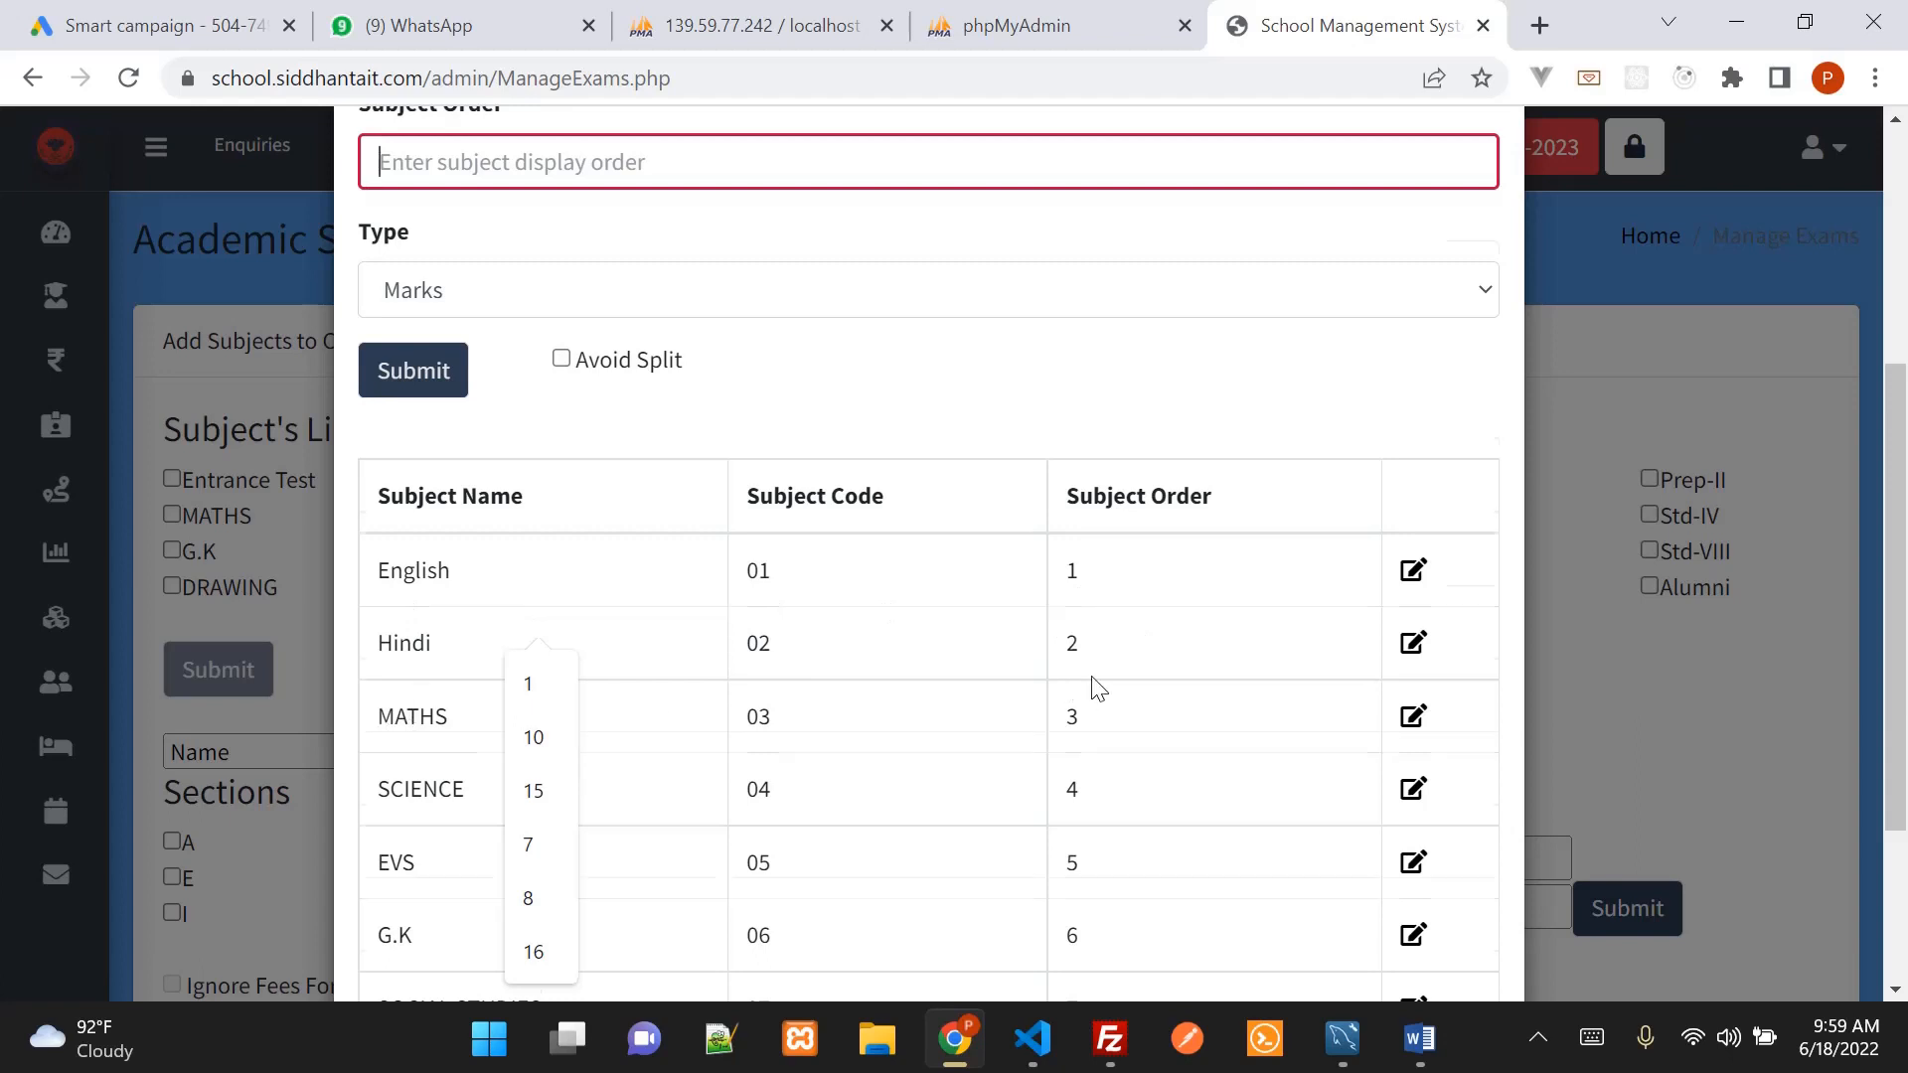
scroll(1095, 683, down, 2)
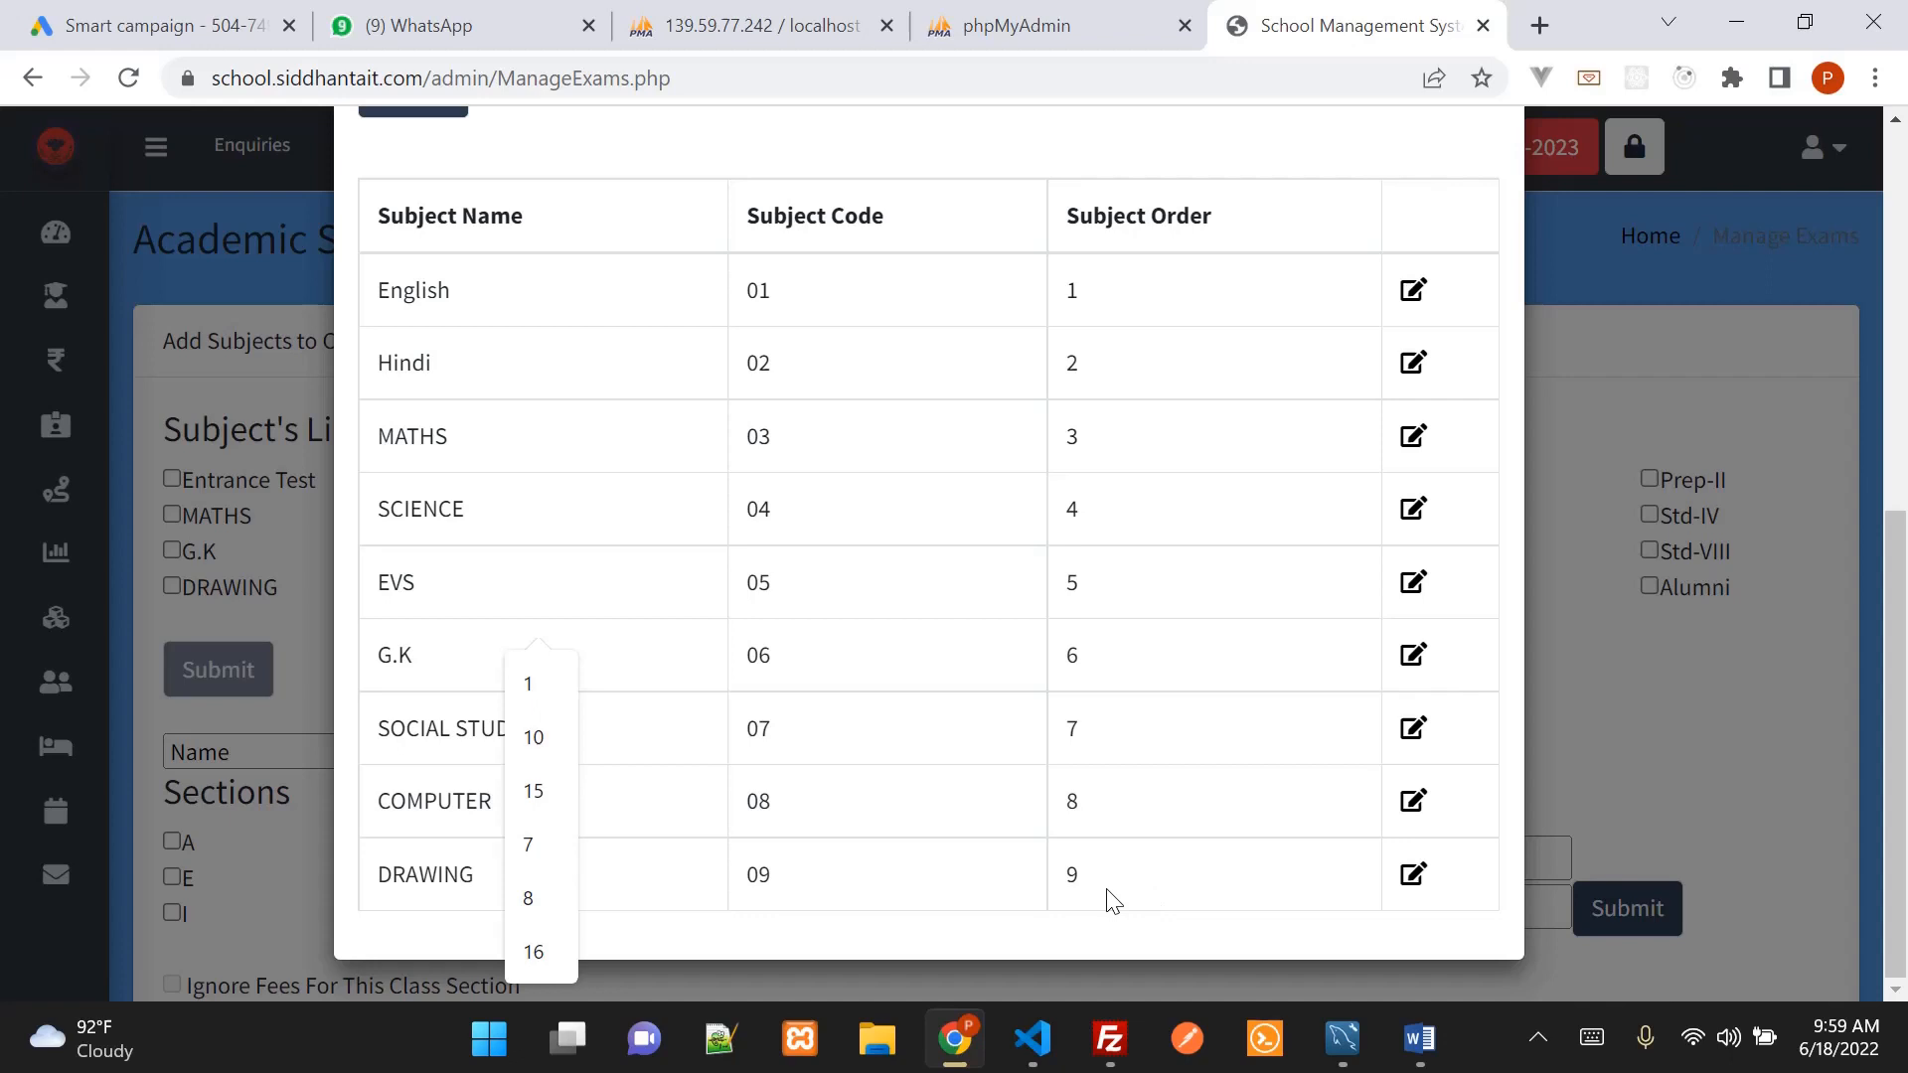
scroll(1111, 899, up, 6)
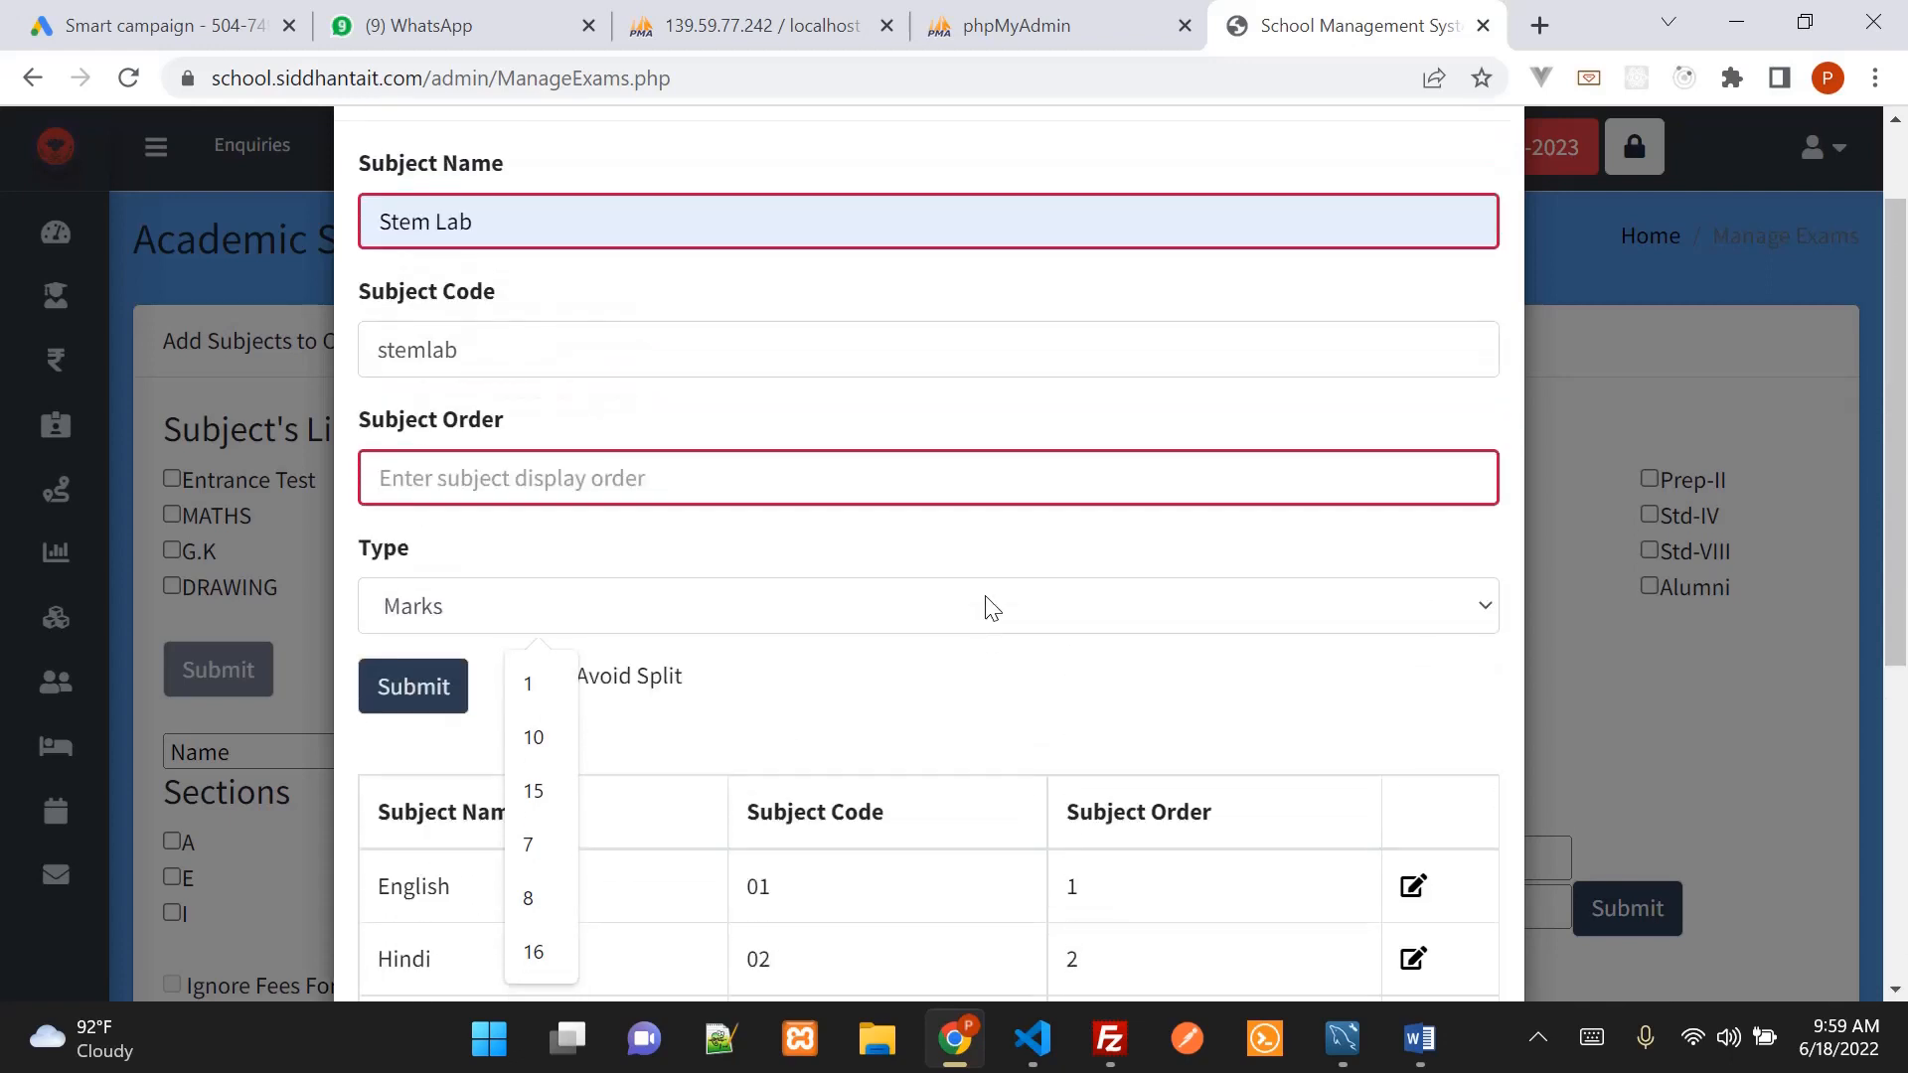
text(10)
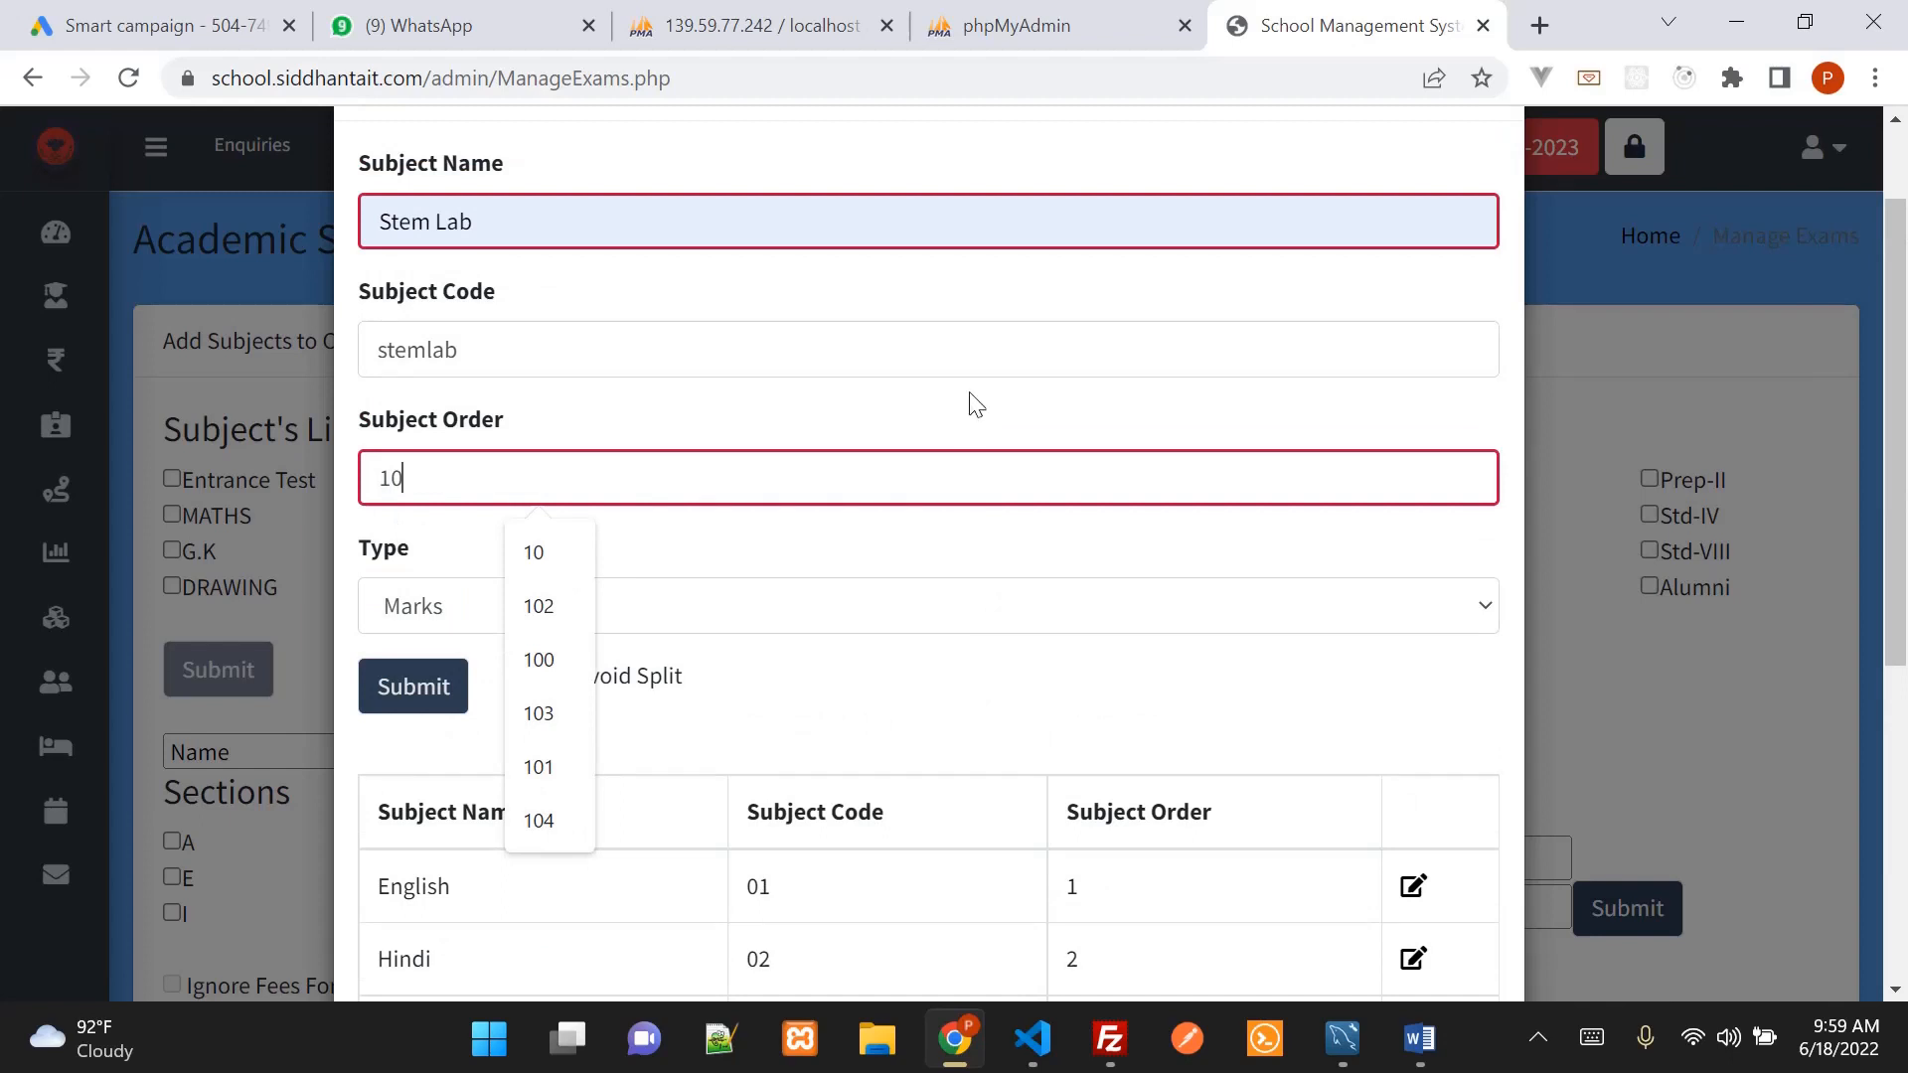
click(970, 394)
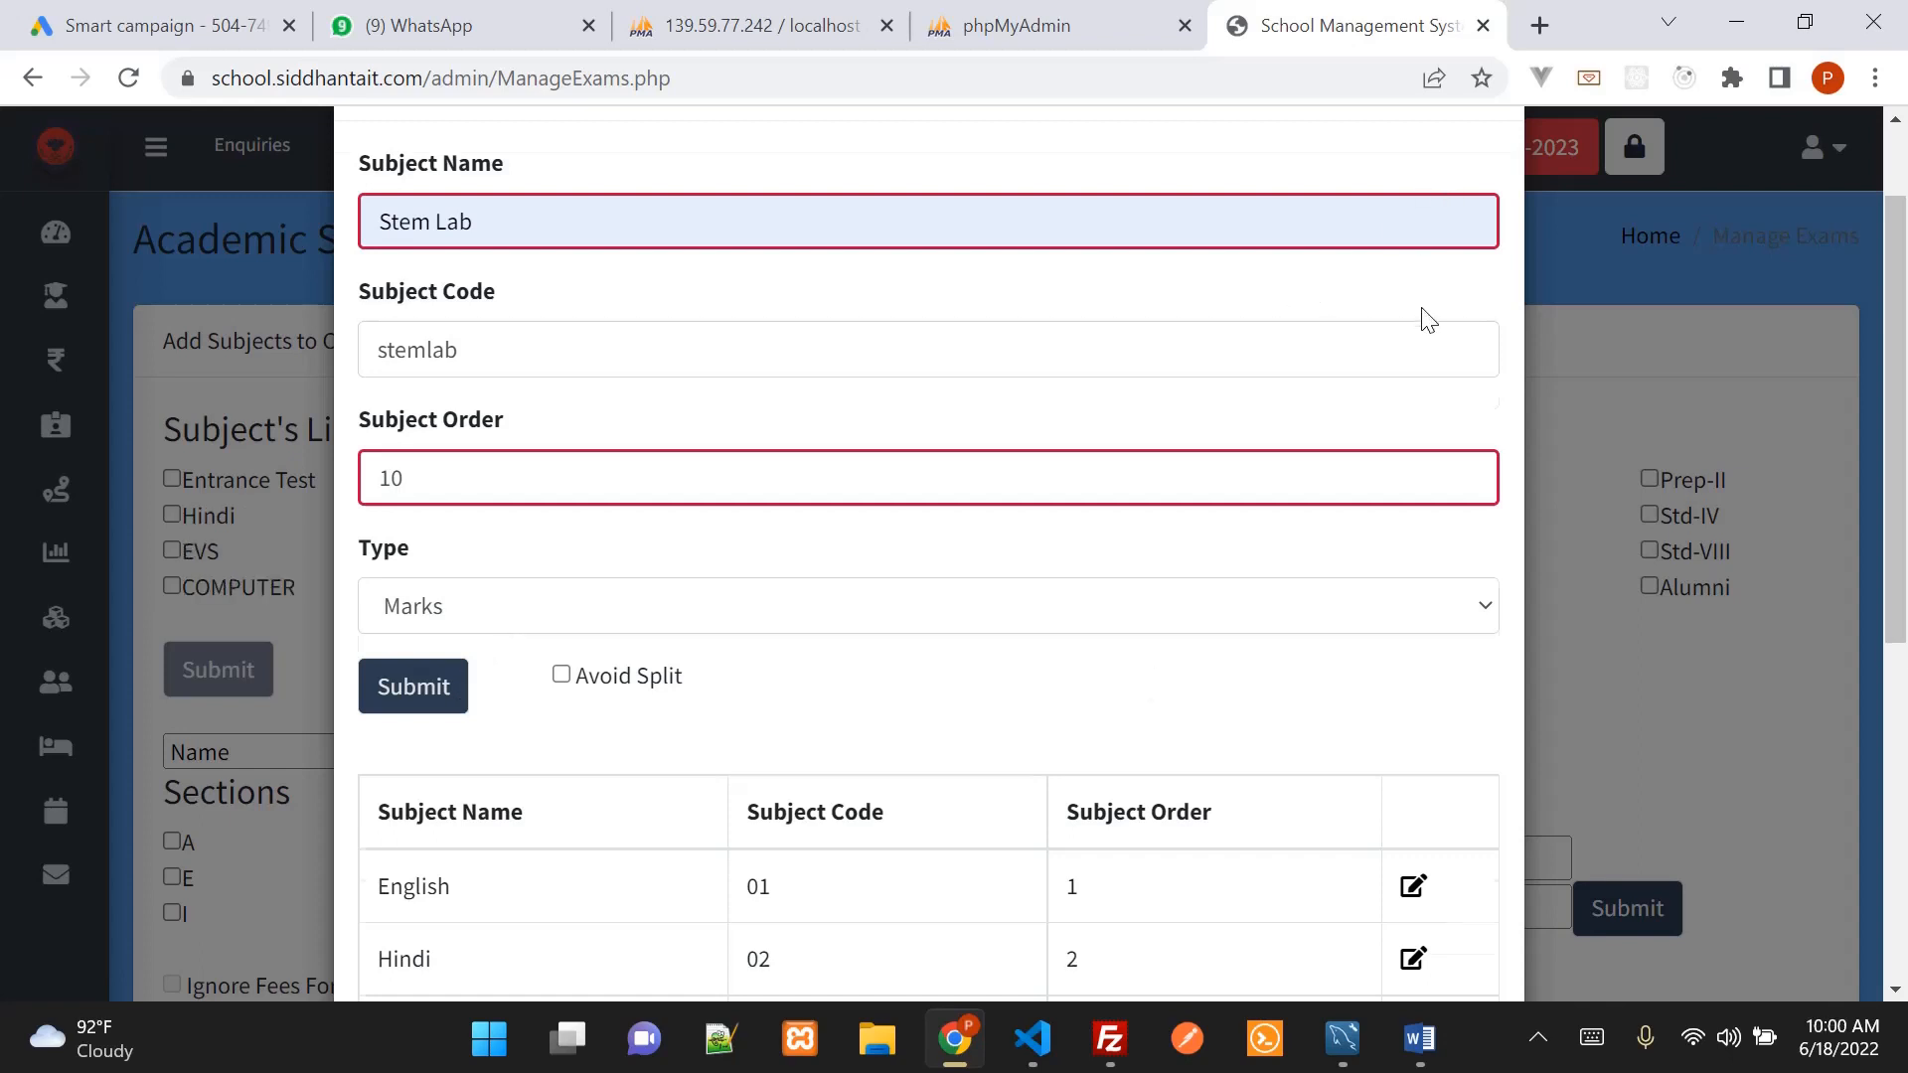
Close the Subjects form and highlight the new Stem Lab entry in the list
scroll(1430, 298, up, 2)
click(1489, 193)
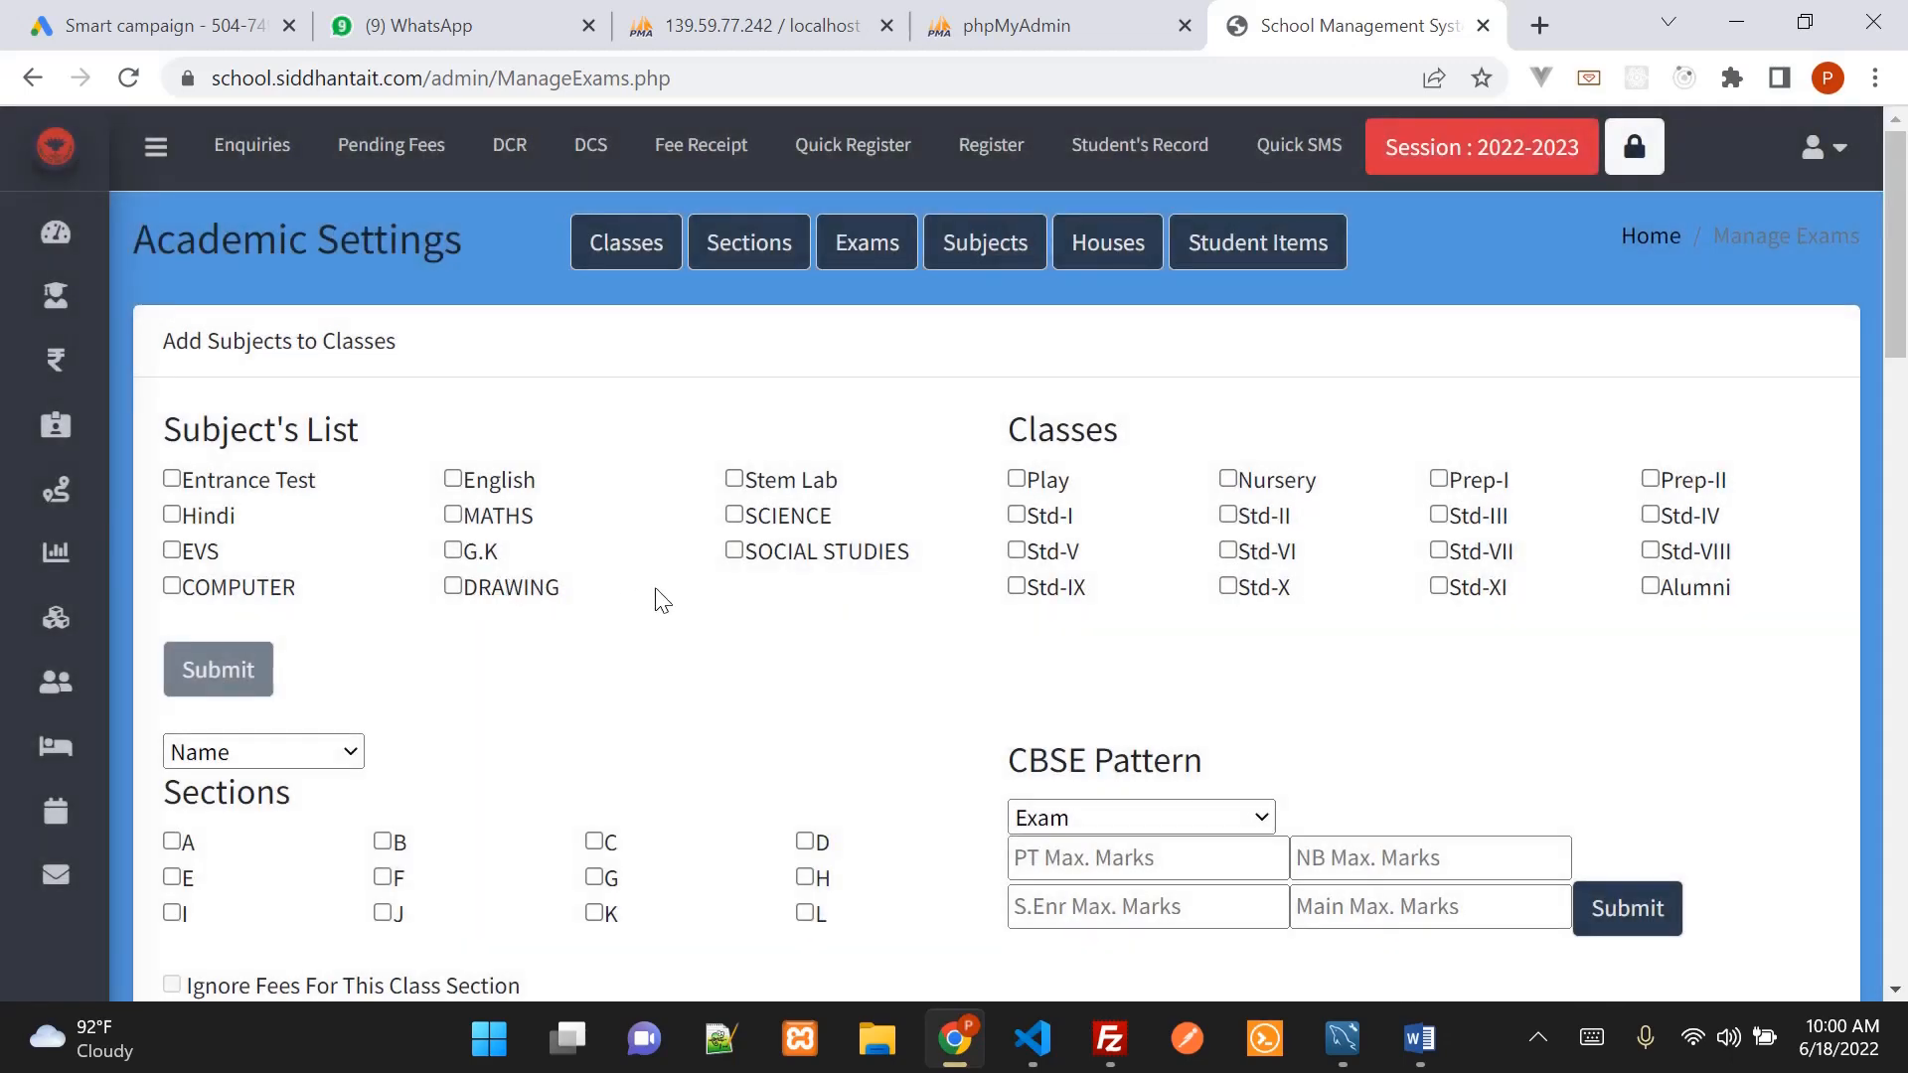
triple_click(761, 479)
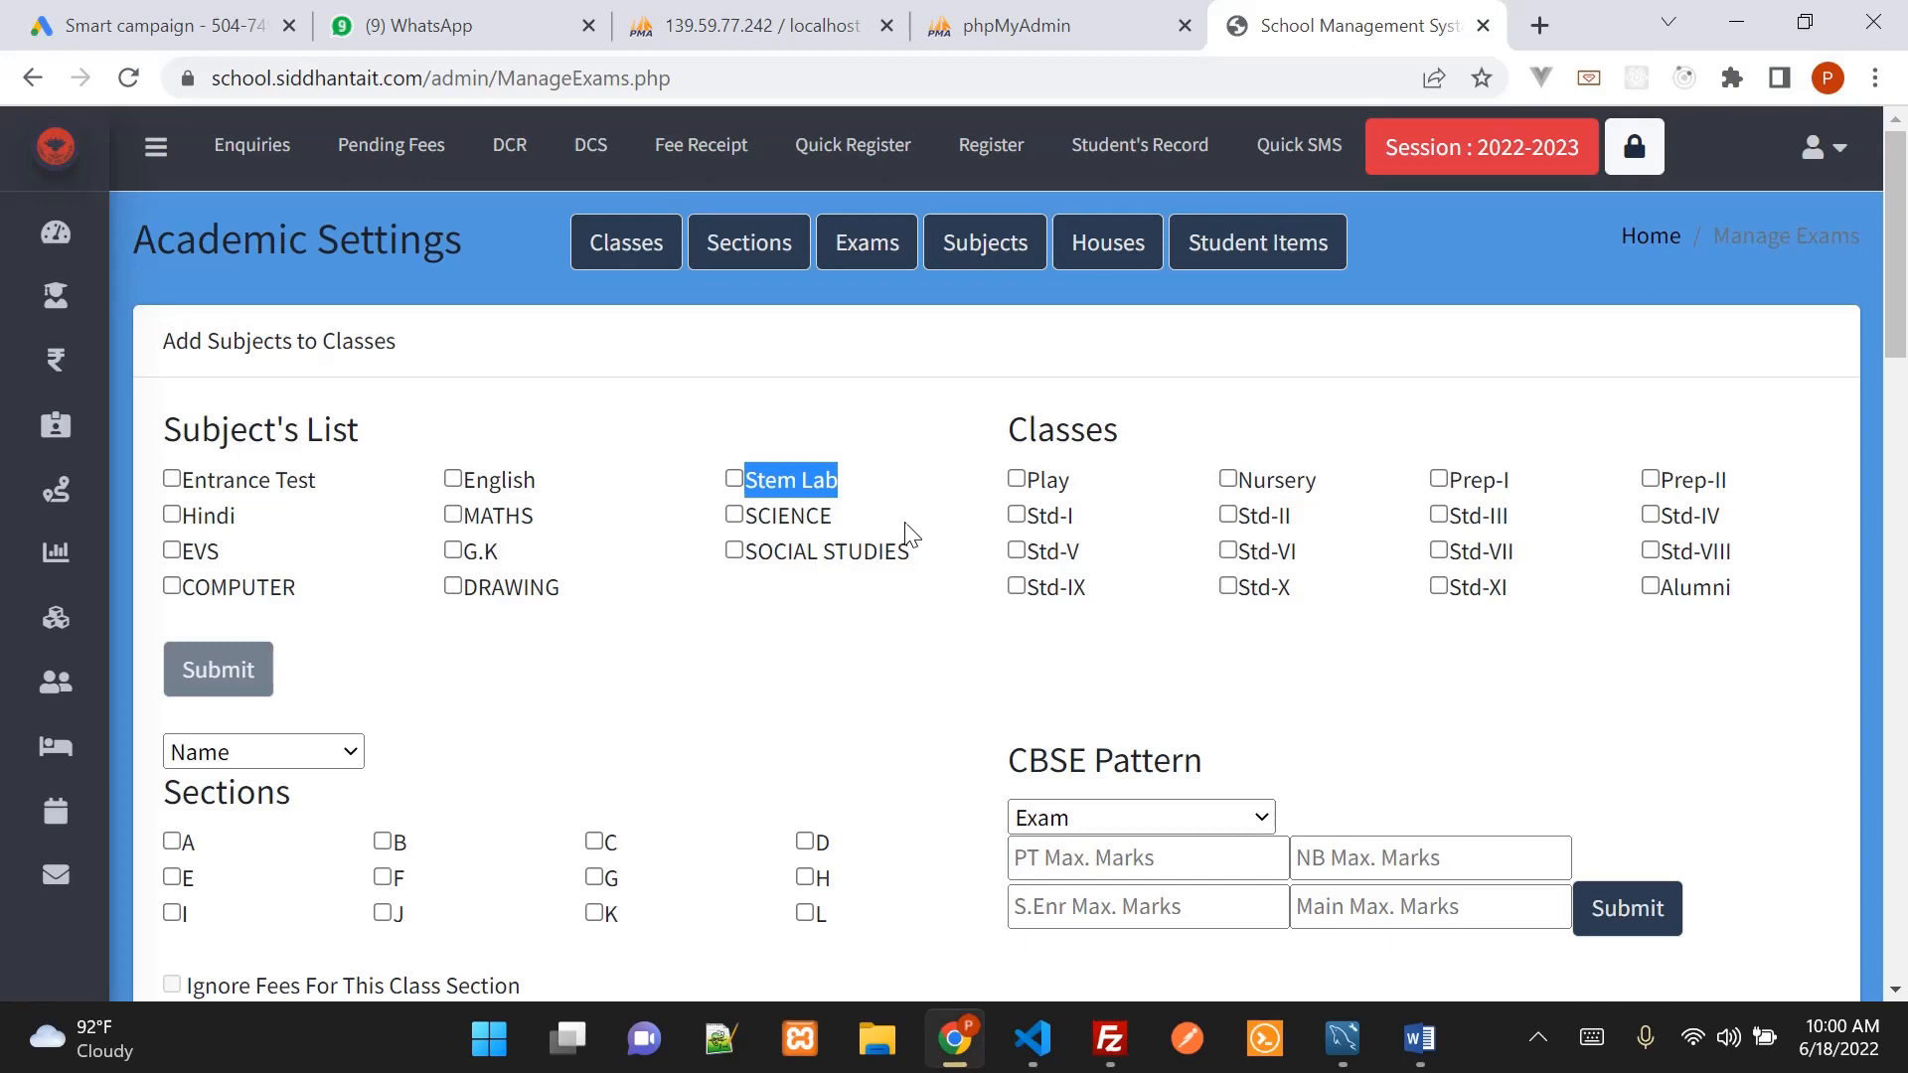
Highlight agenda goals one and two in Word, then mark the subjects list back in the ERP
click(1421, 1055)
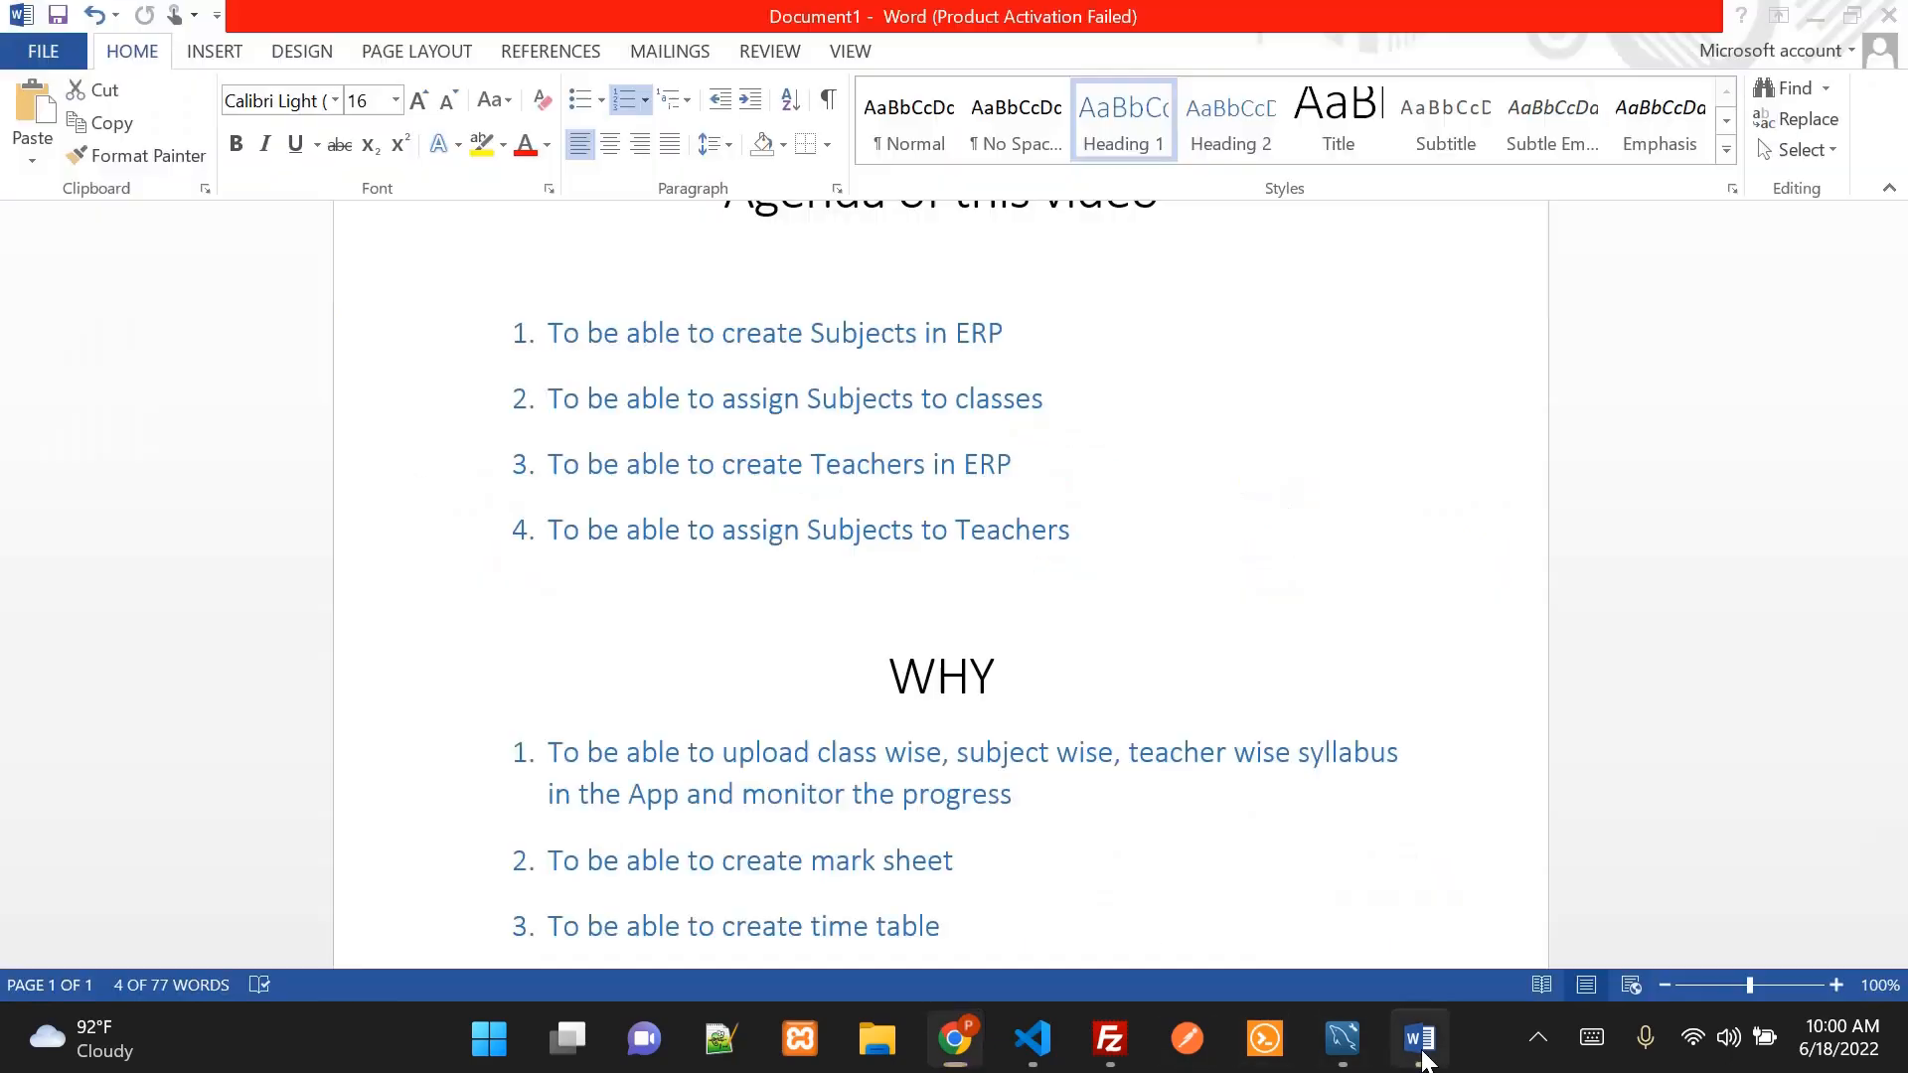
click(644, 397)
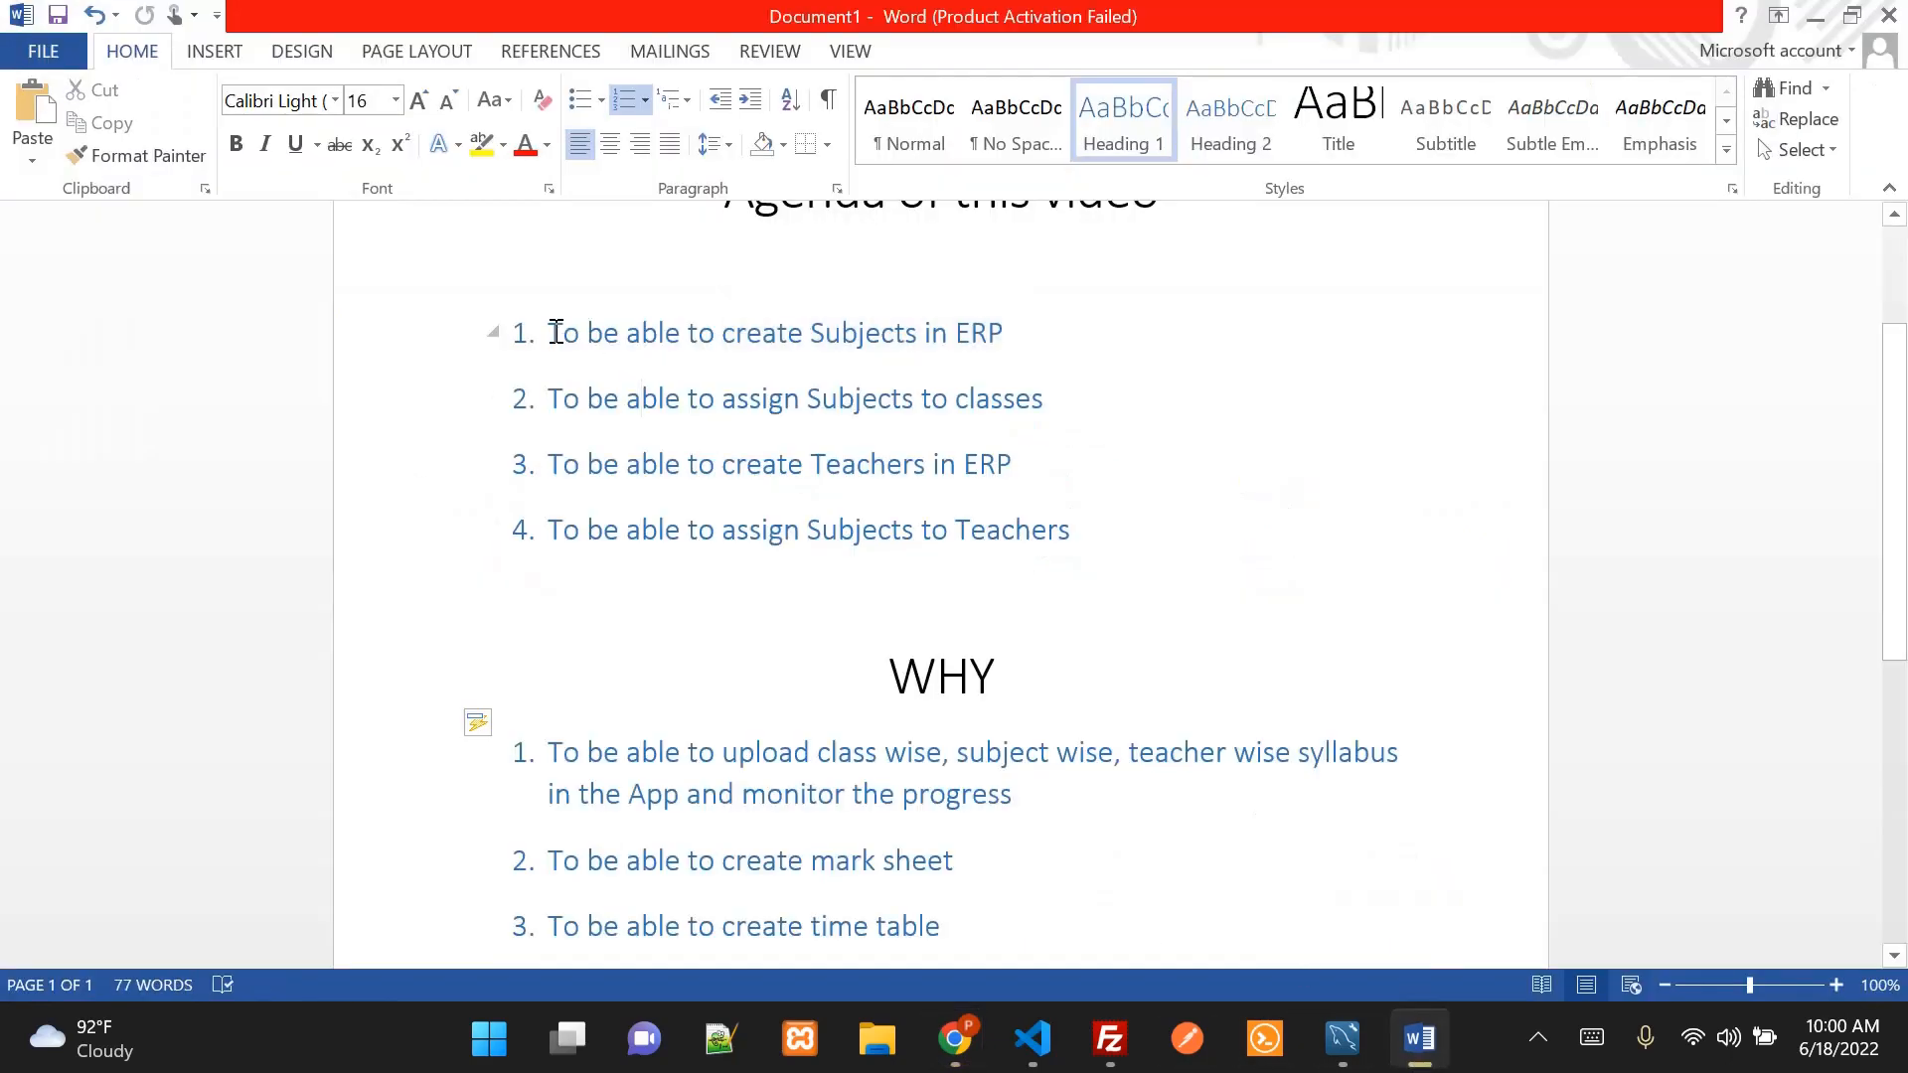
drag(549, 332, 1046, 343)
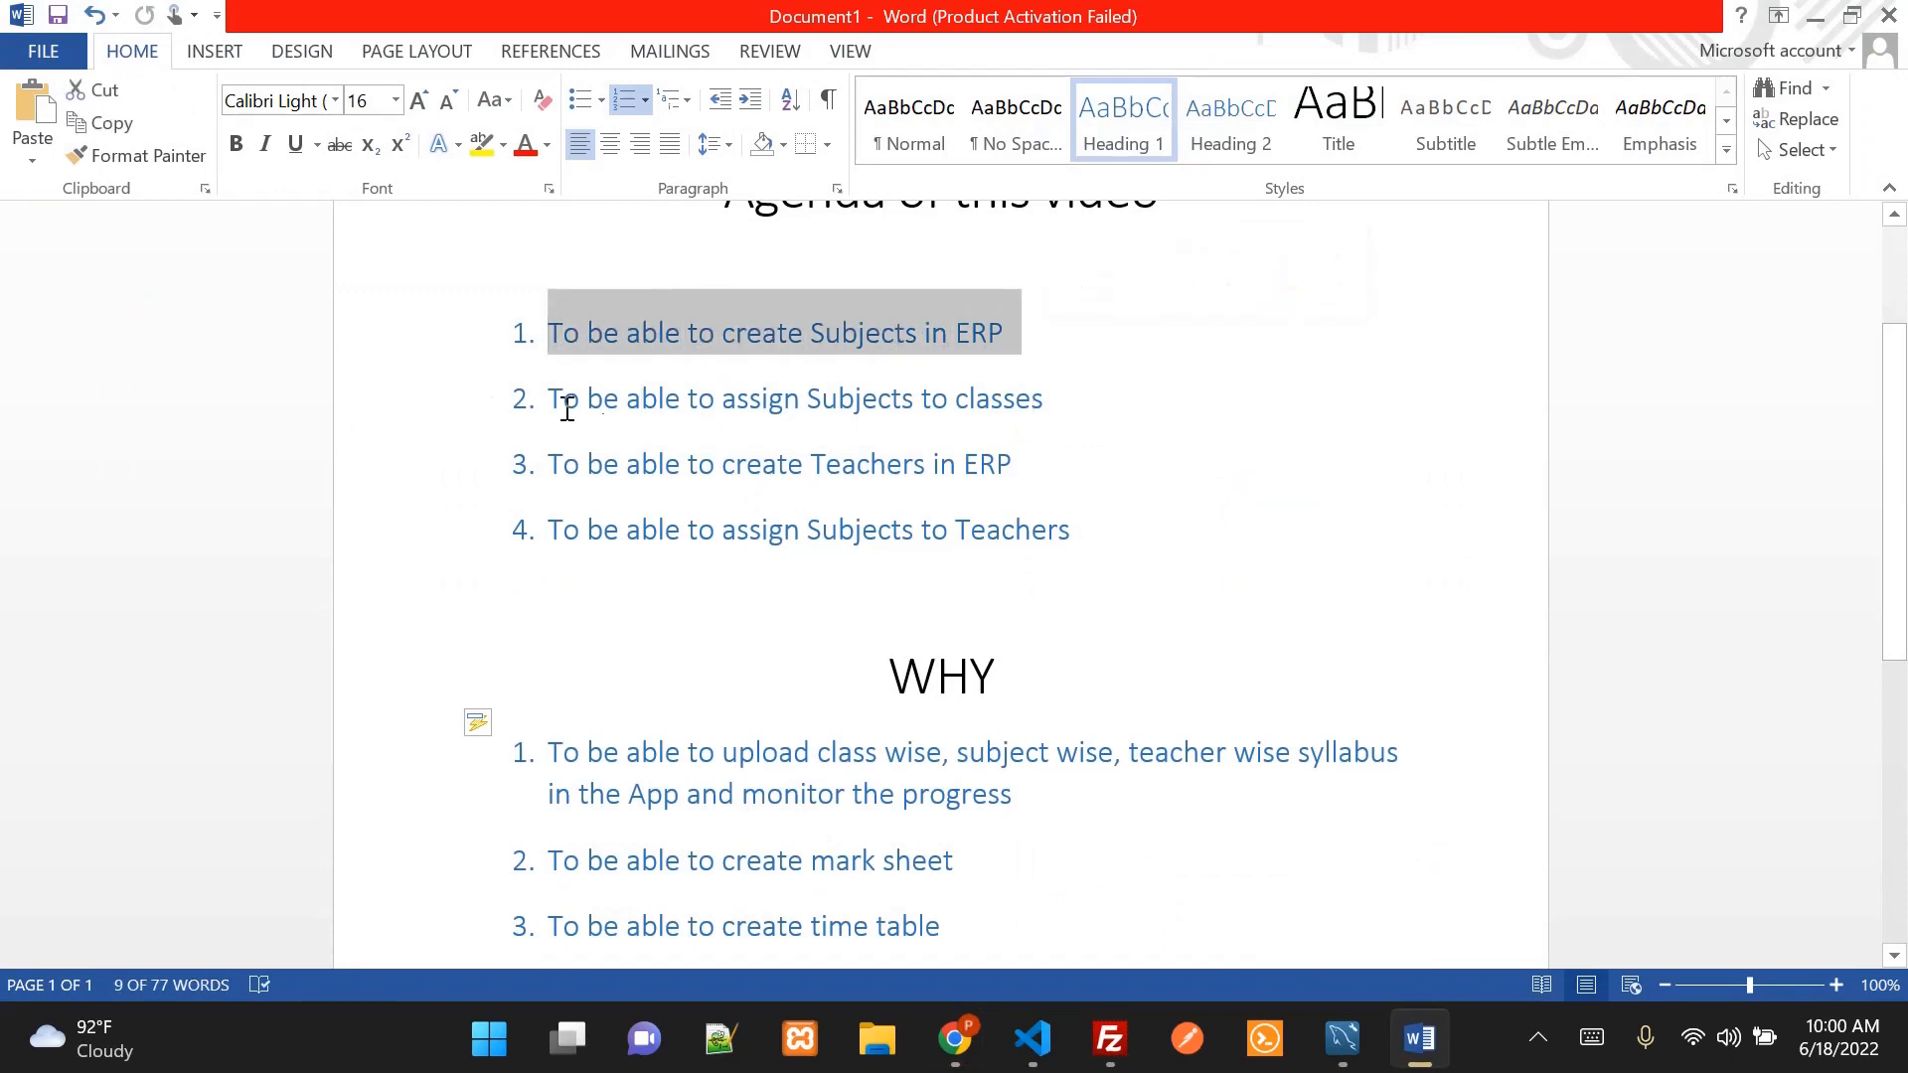
drag(550, 398, 1039, 413)
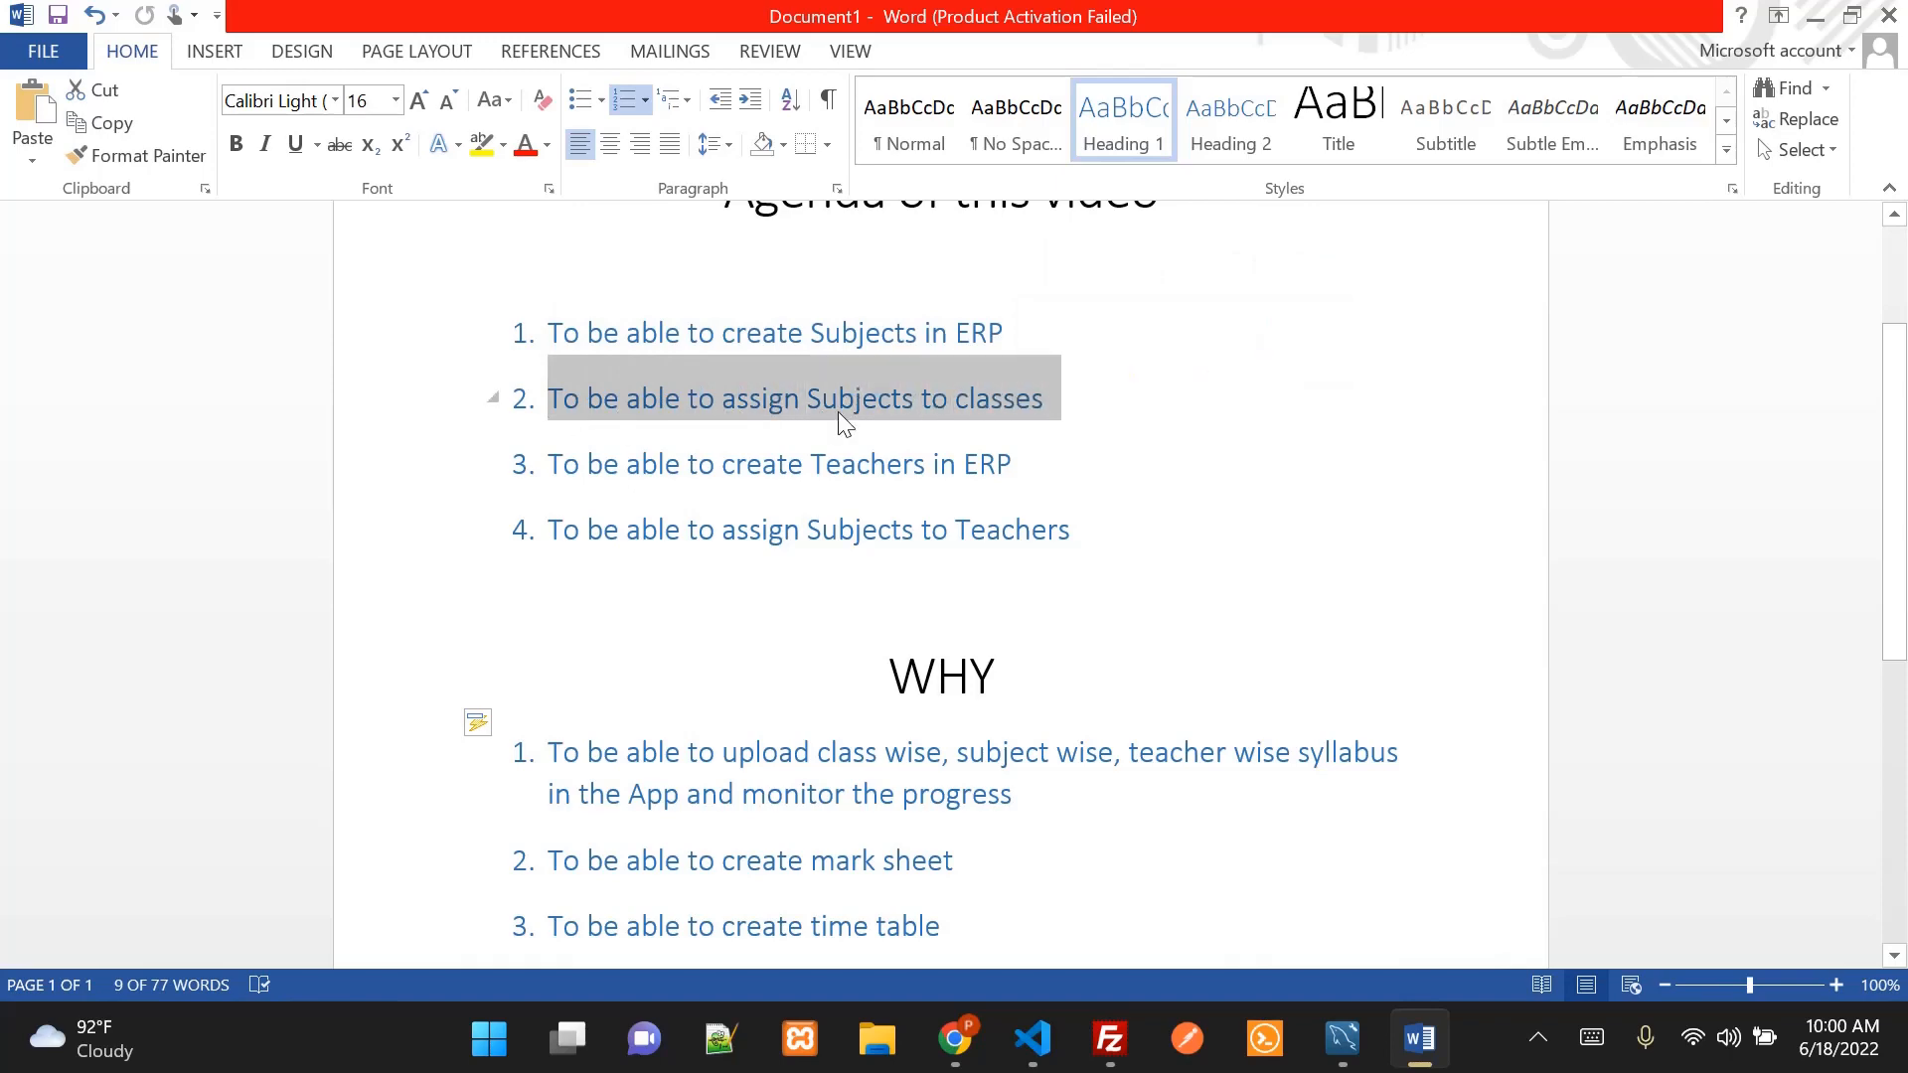
click(953, 1041)
drag(159, 468, 791, 565)
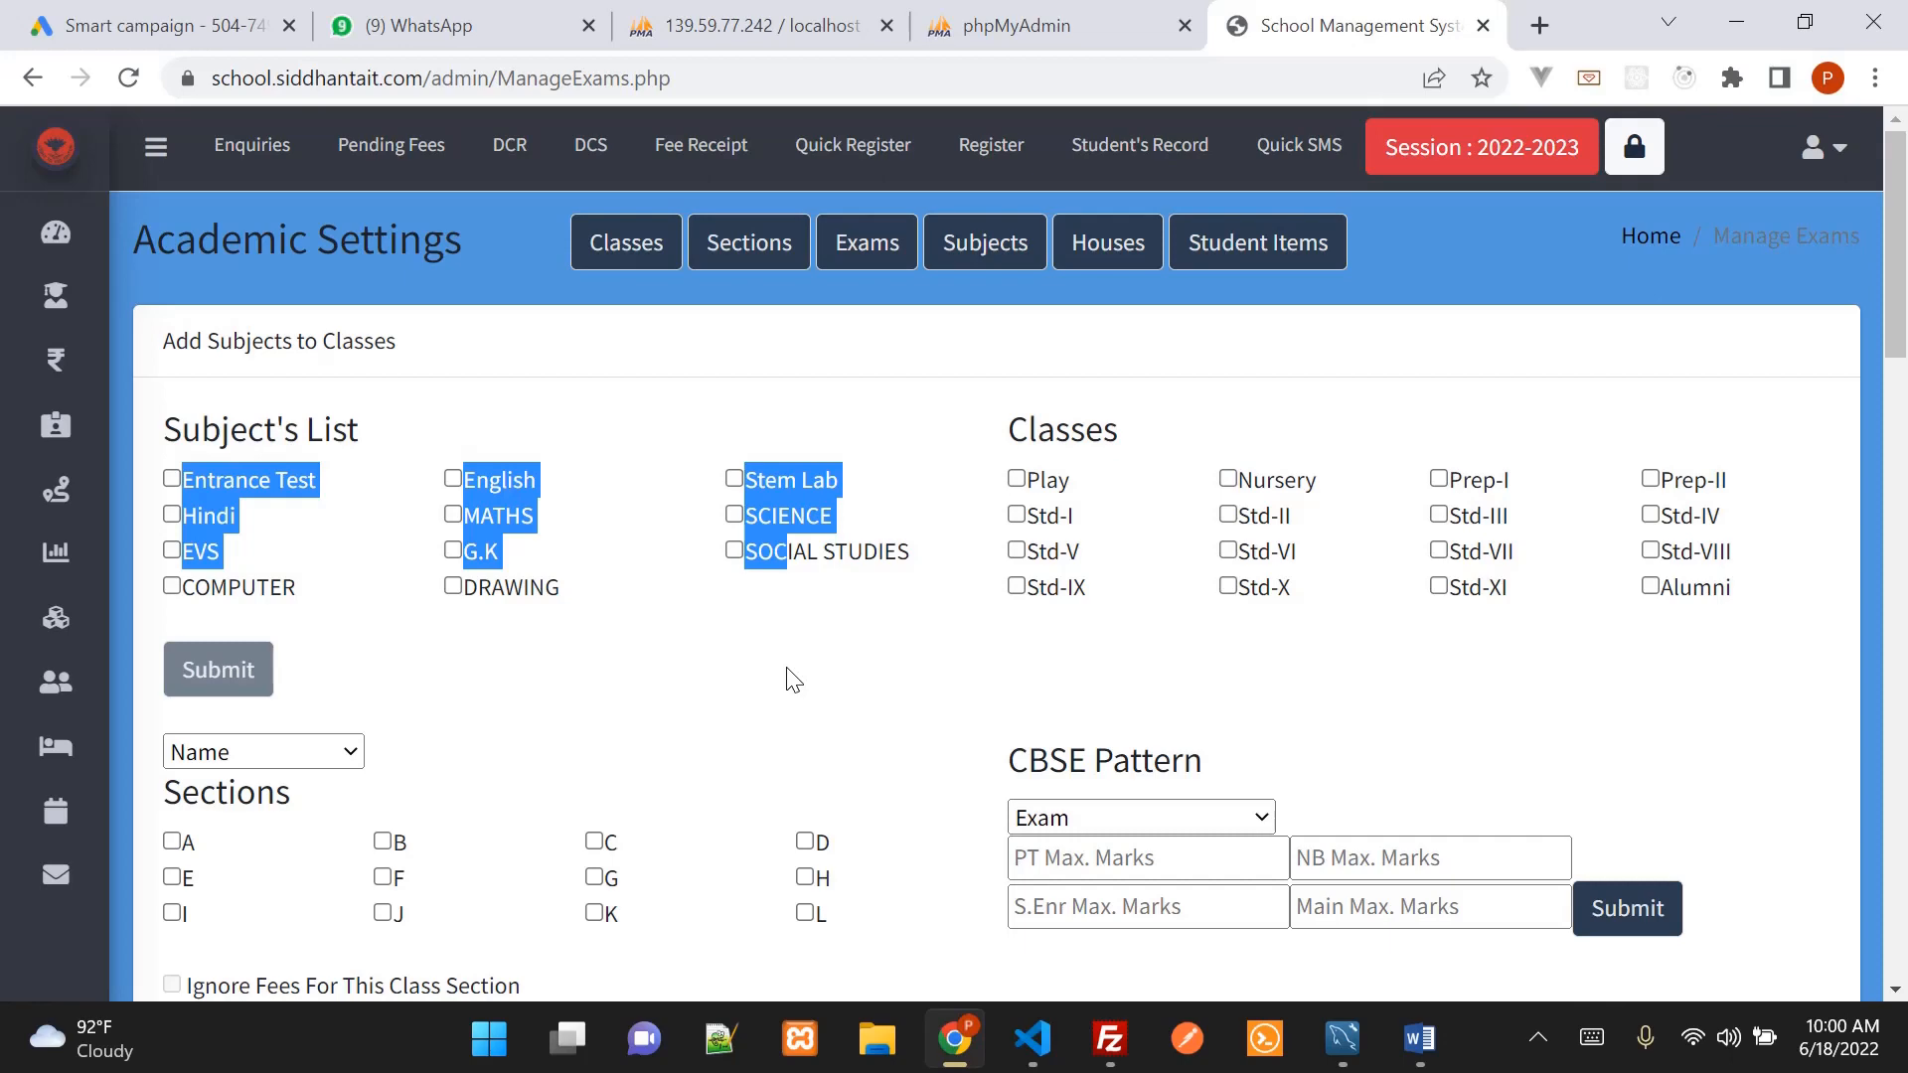
Tick Std-VI and the subjects English, Hindi, MATHS, SCIENCE and Stem Lab
scroll(775, 636, down, 2)
click(753, 581)
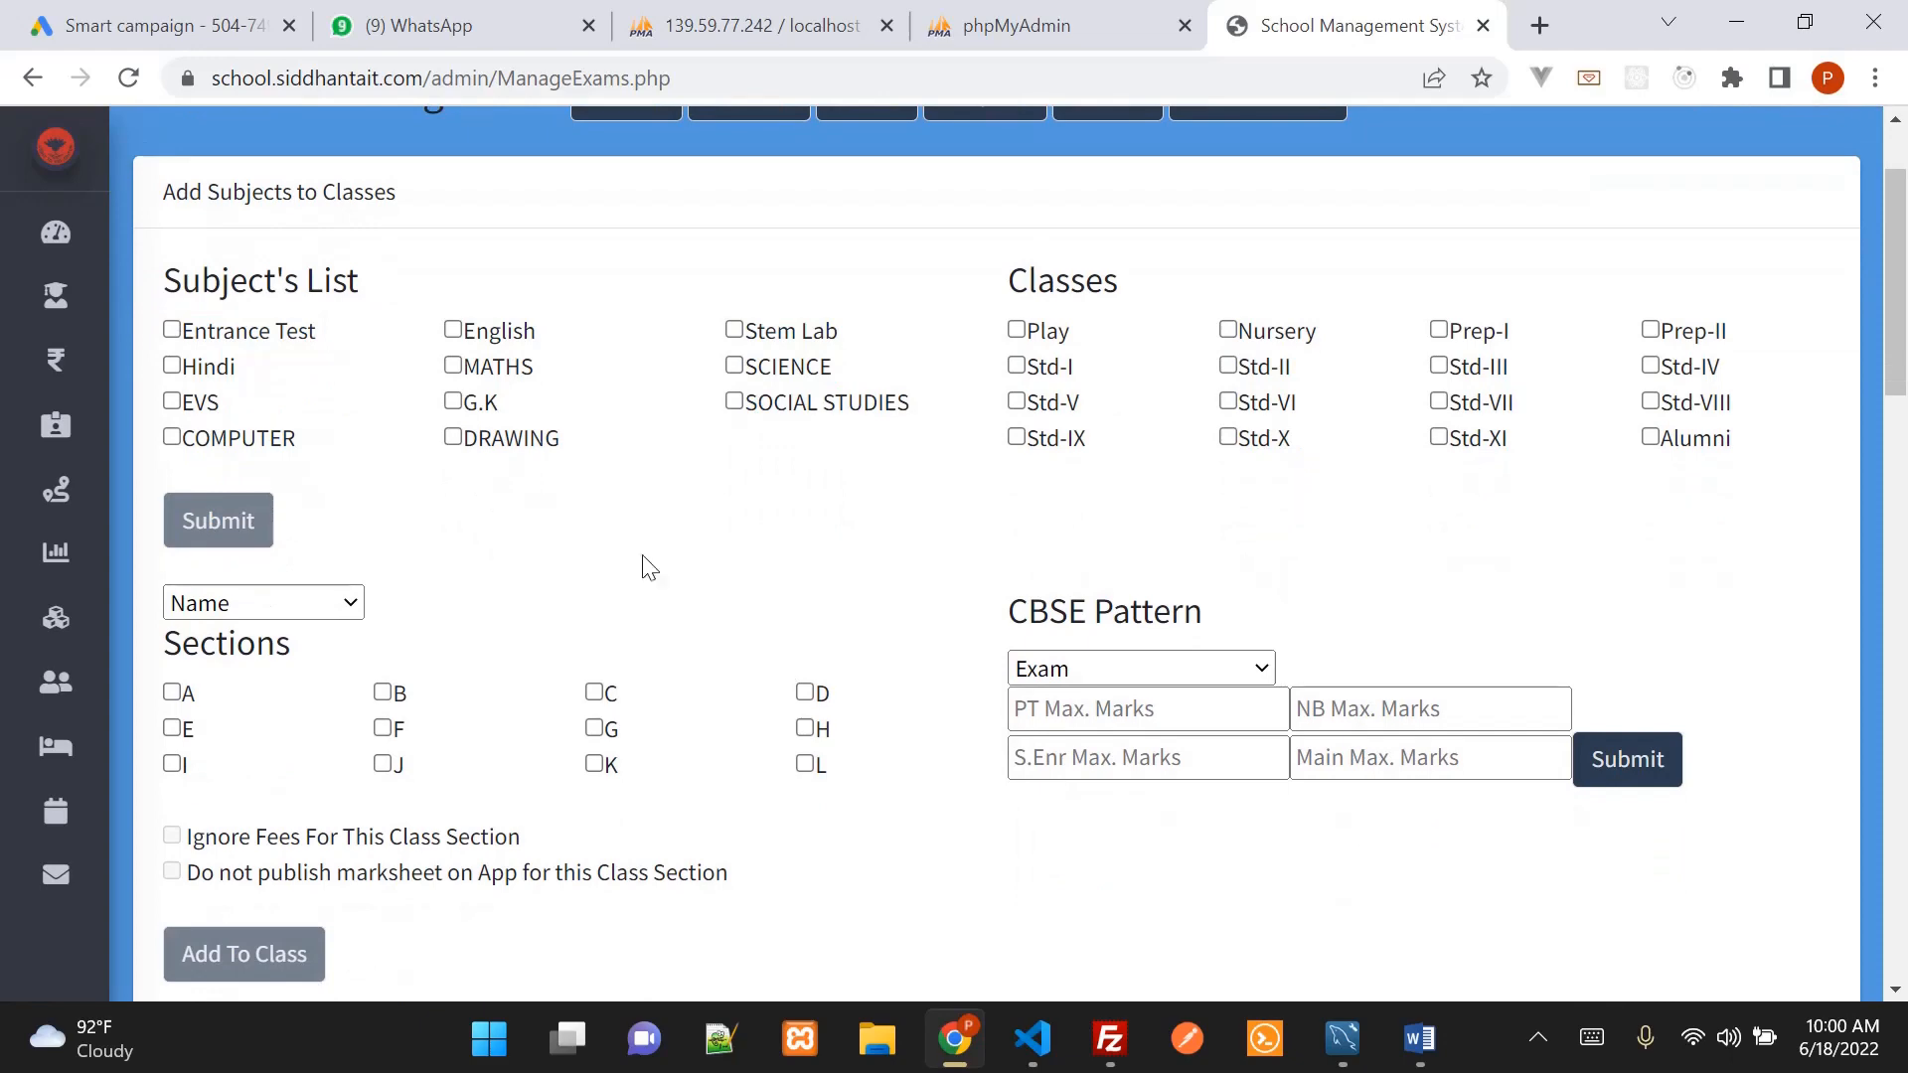
scroll(811, 775, down, 8)
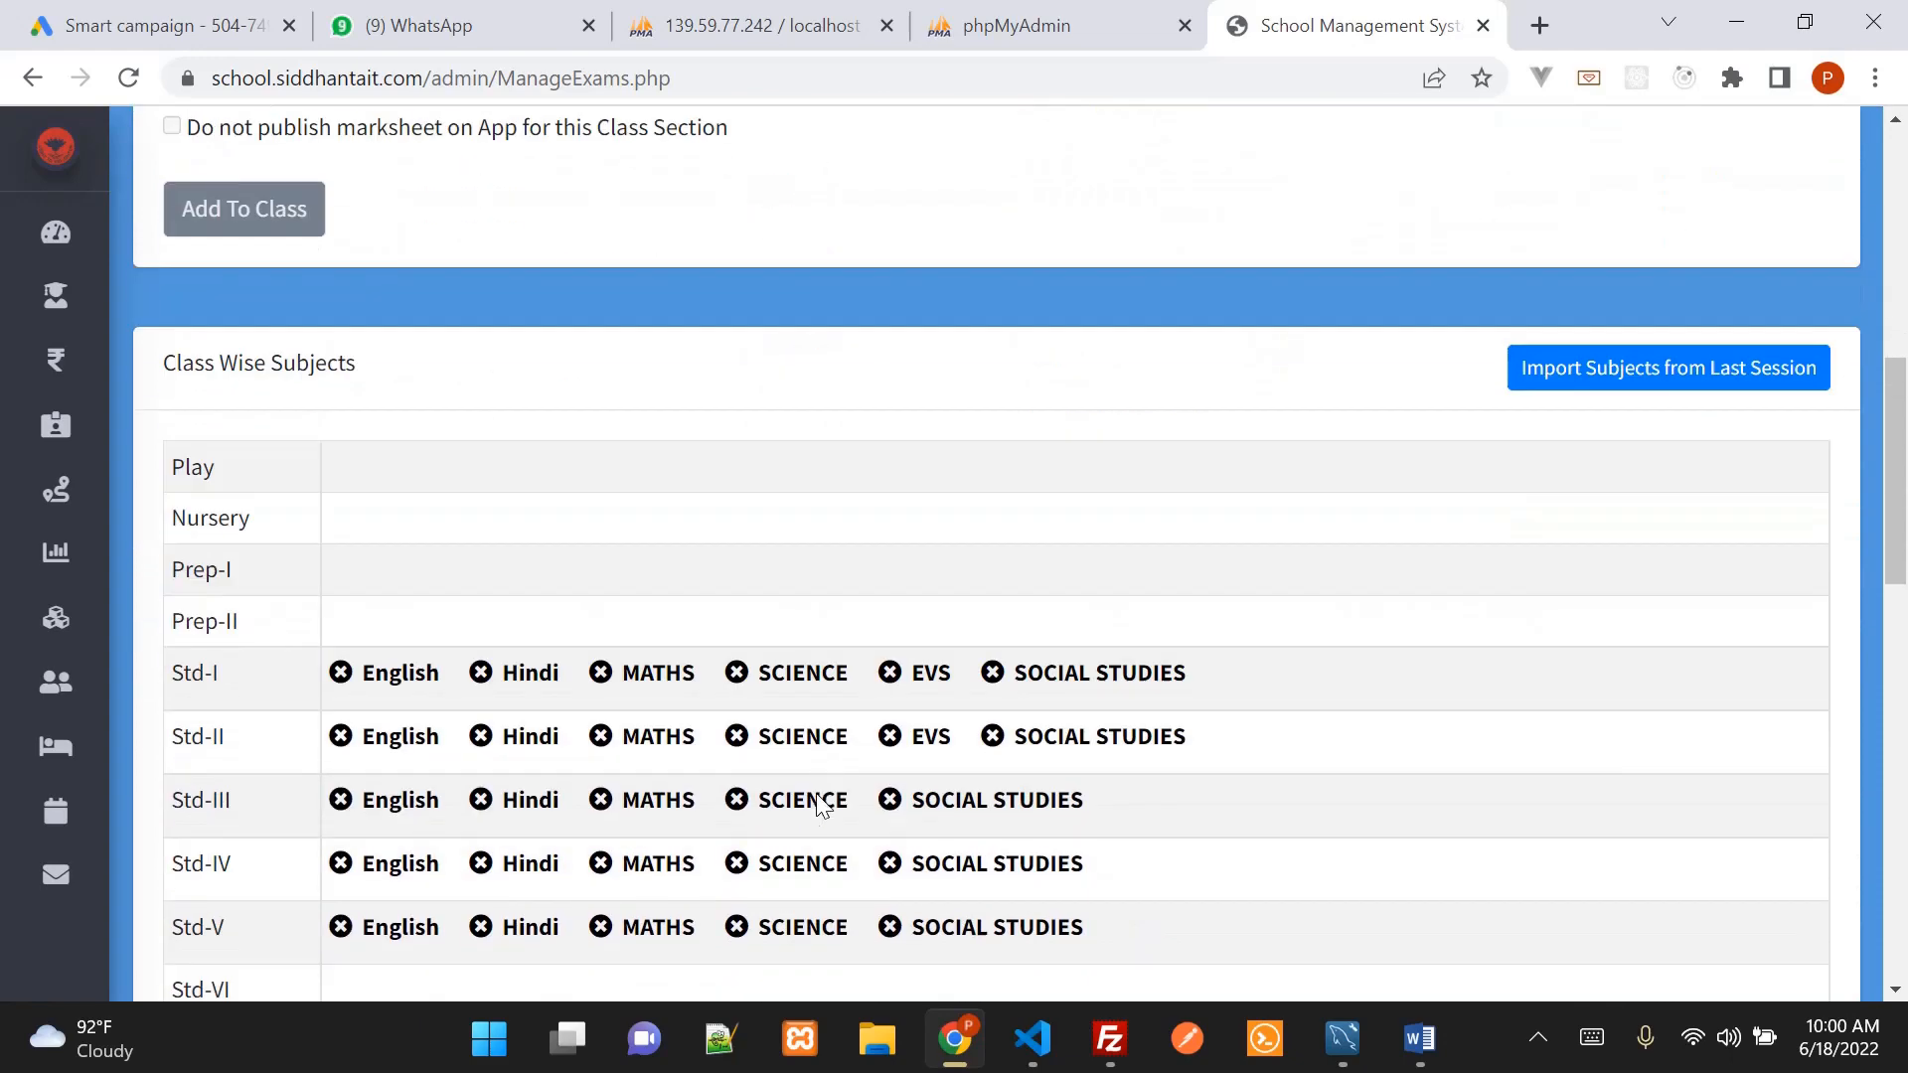
scroll(815, 800, down, 3)
scroll(822, 801, up, 12)
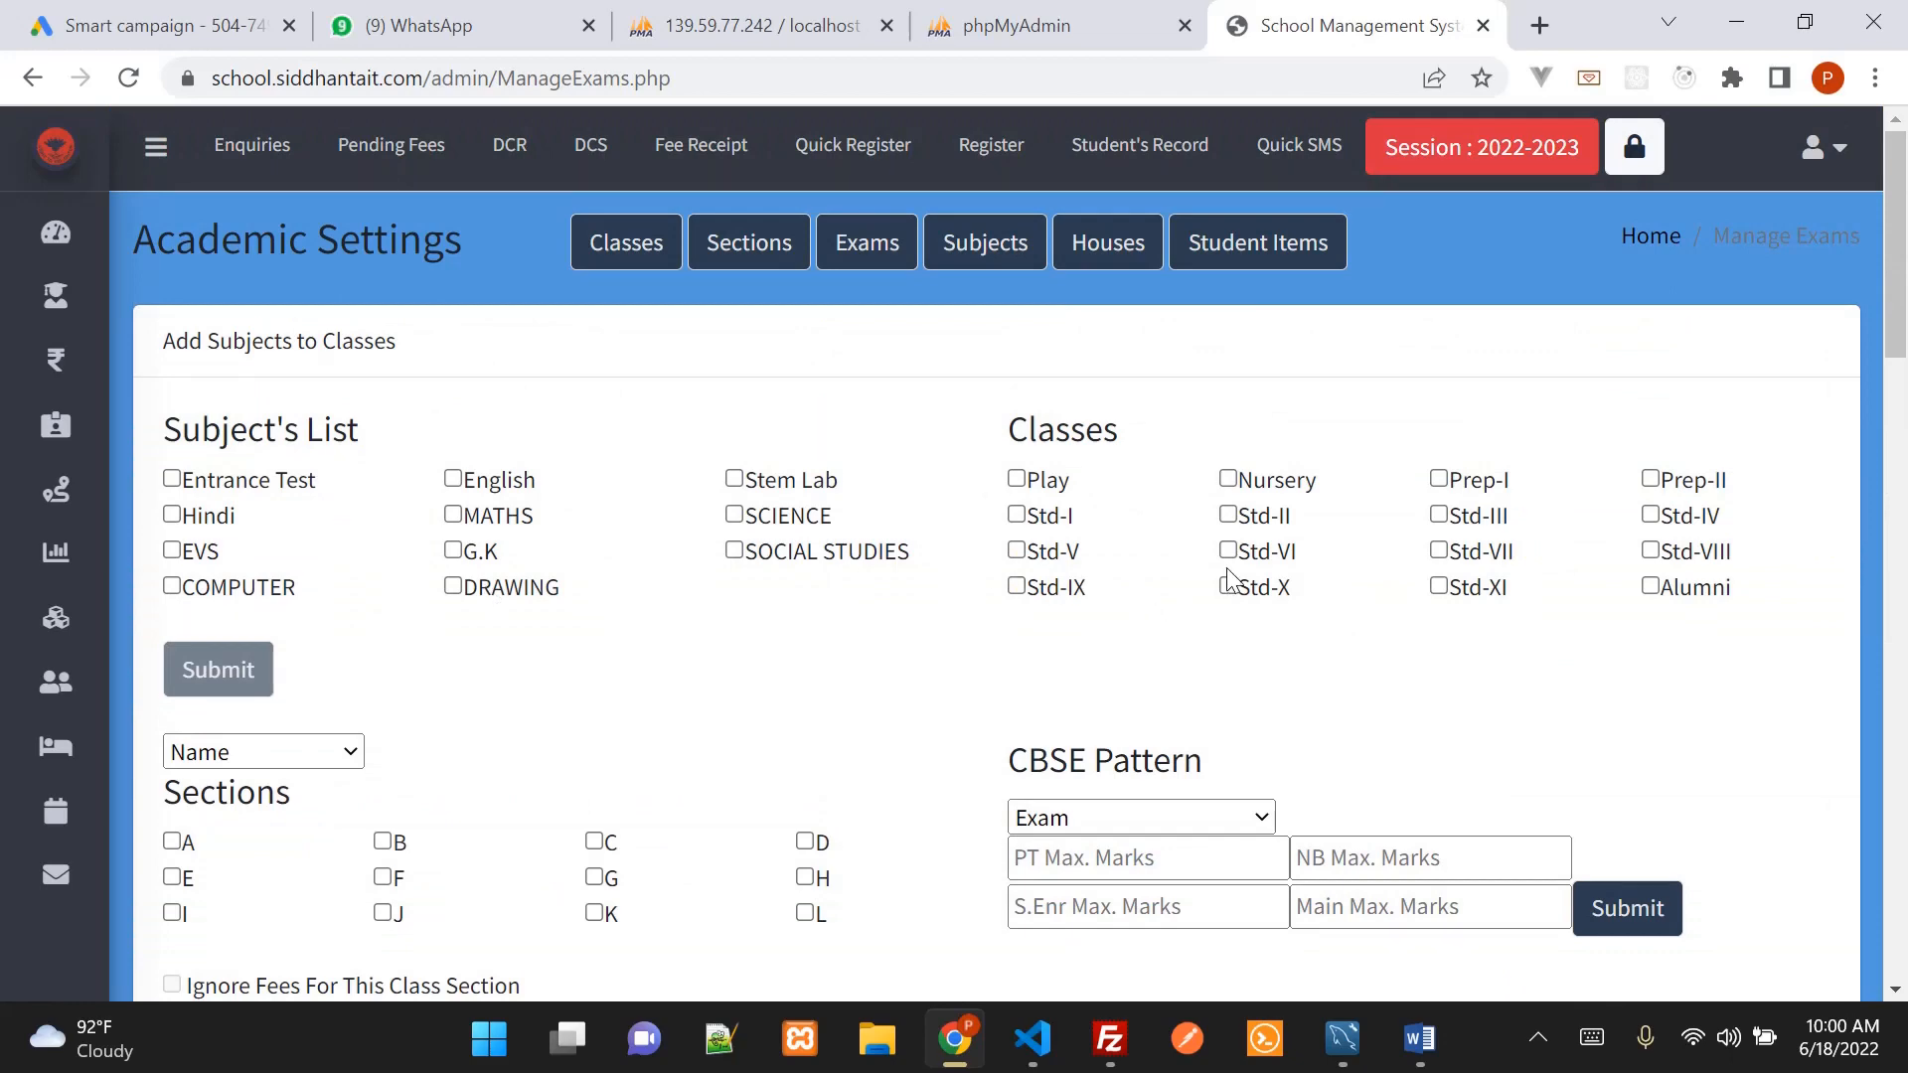
click(1229, 554)
click(454, 480)
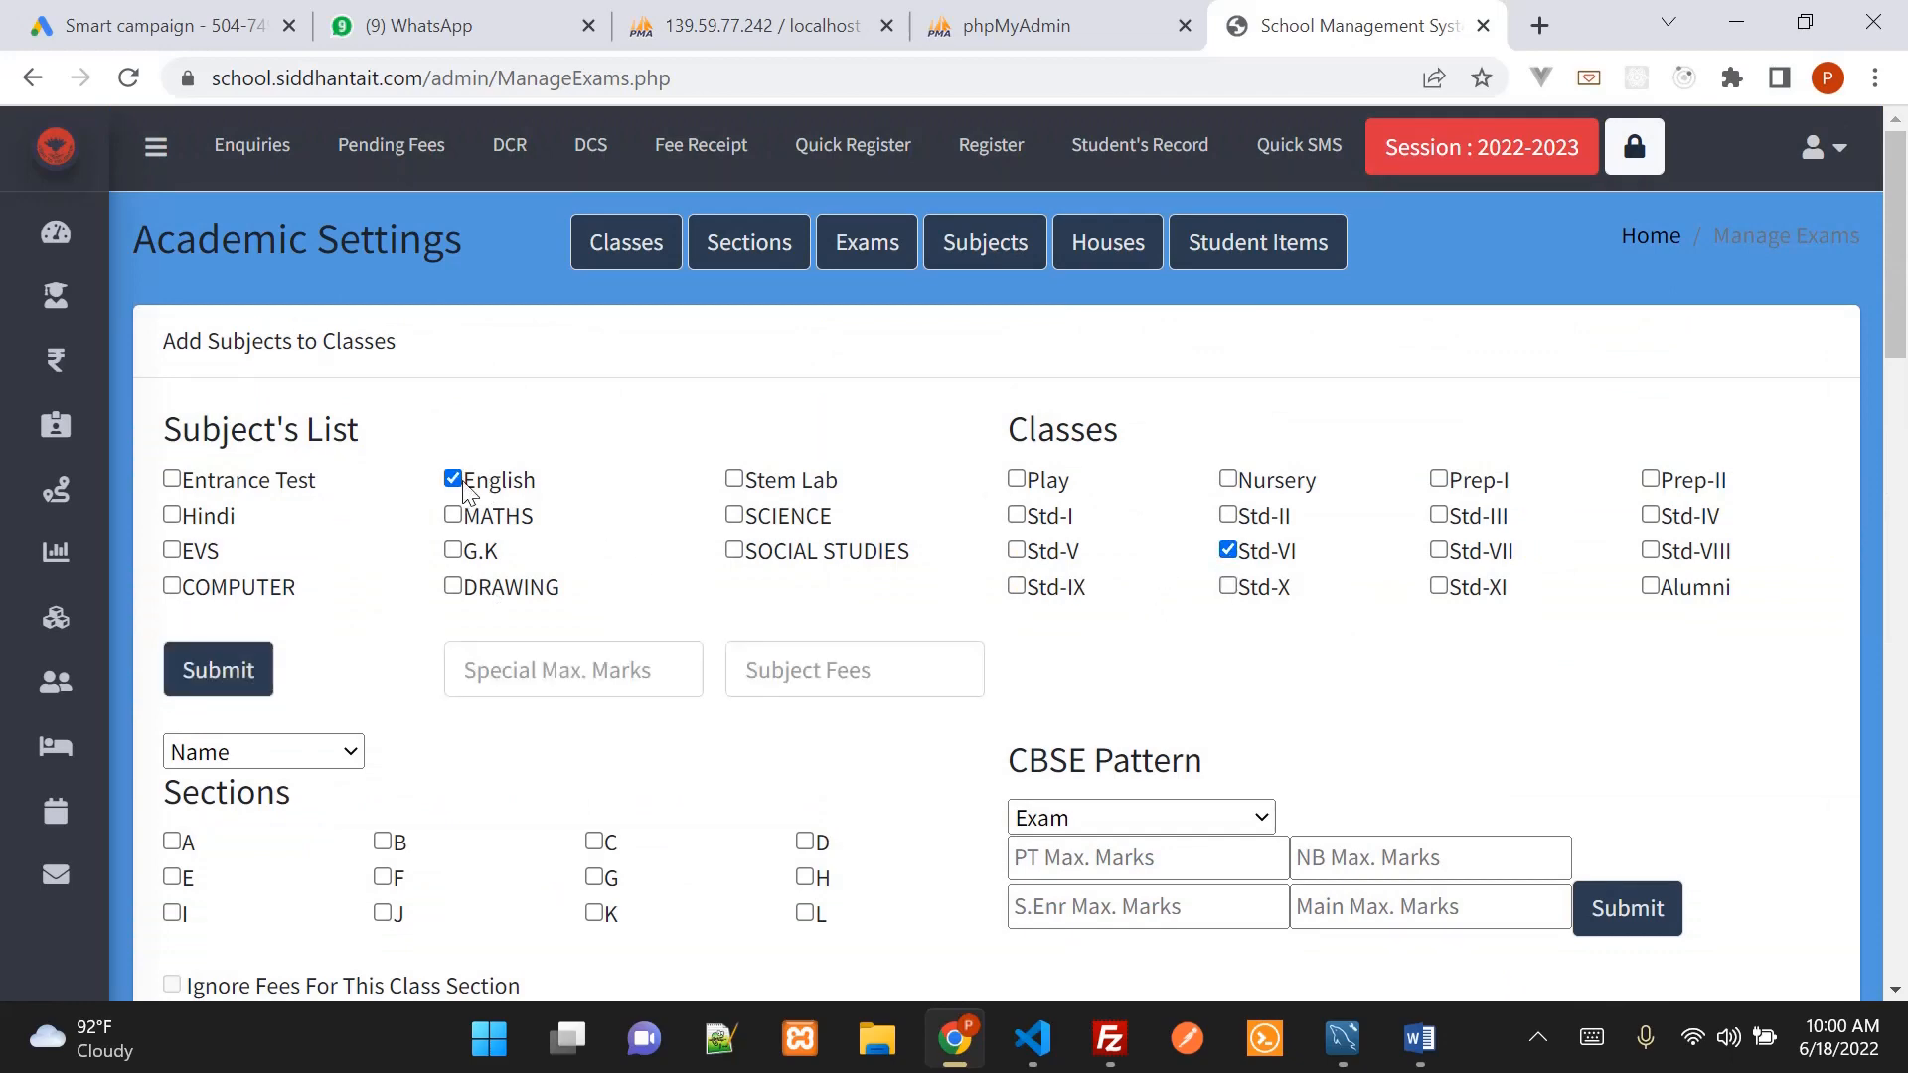
click(171, 515)
click(455, 518)
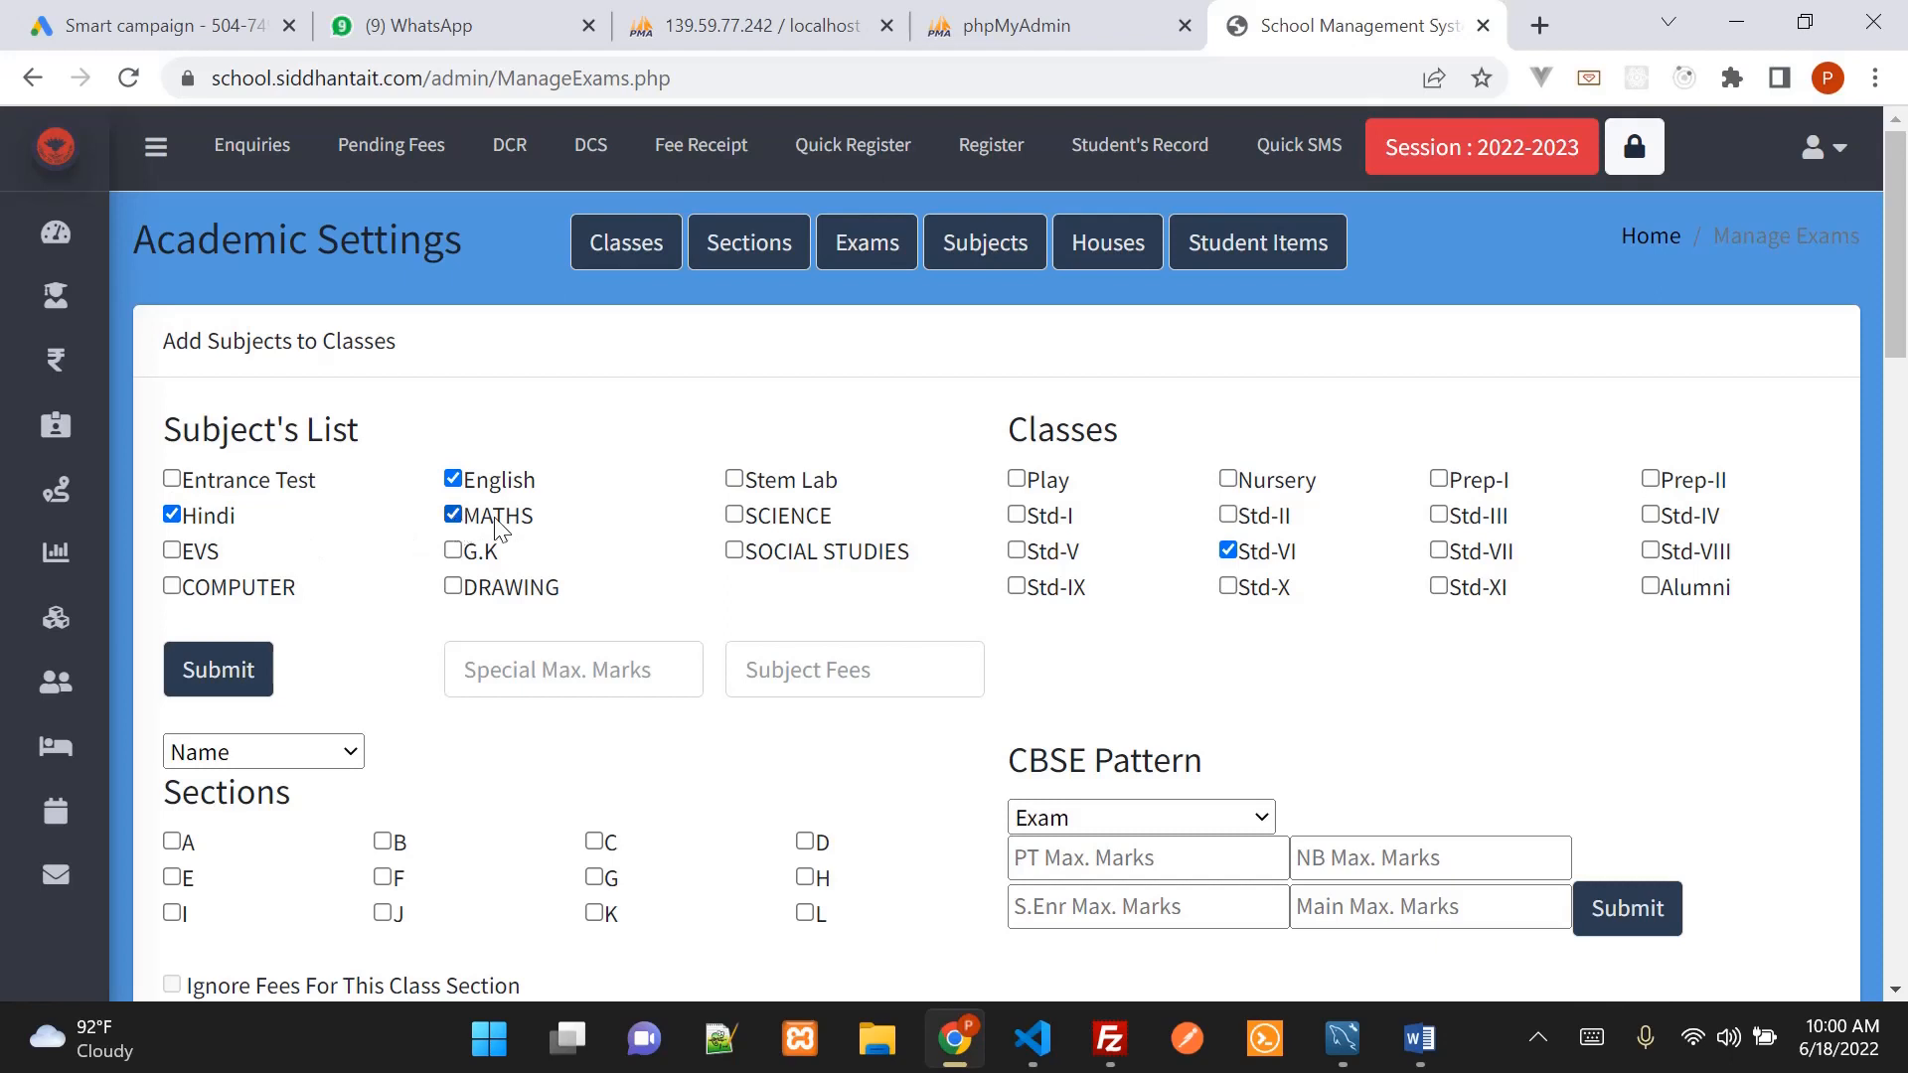
click(735, 517)
click(735, 482)
Also tick Std-VII and submit the subject assignment
drag(1026, 430, 1341, 546)
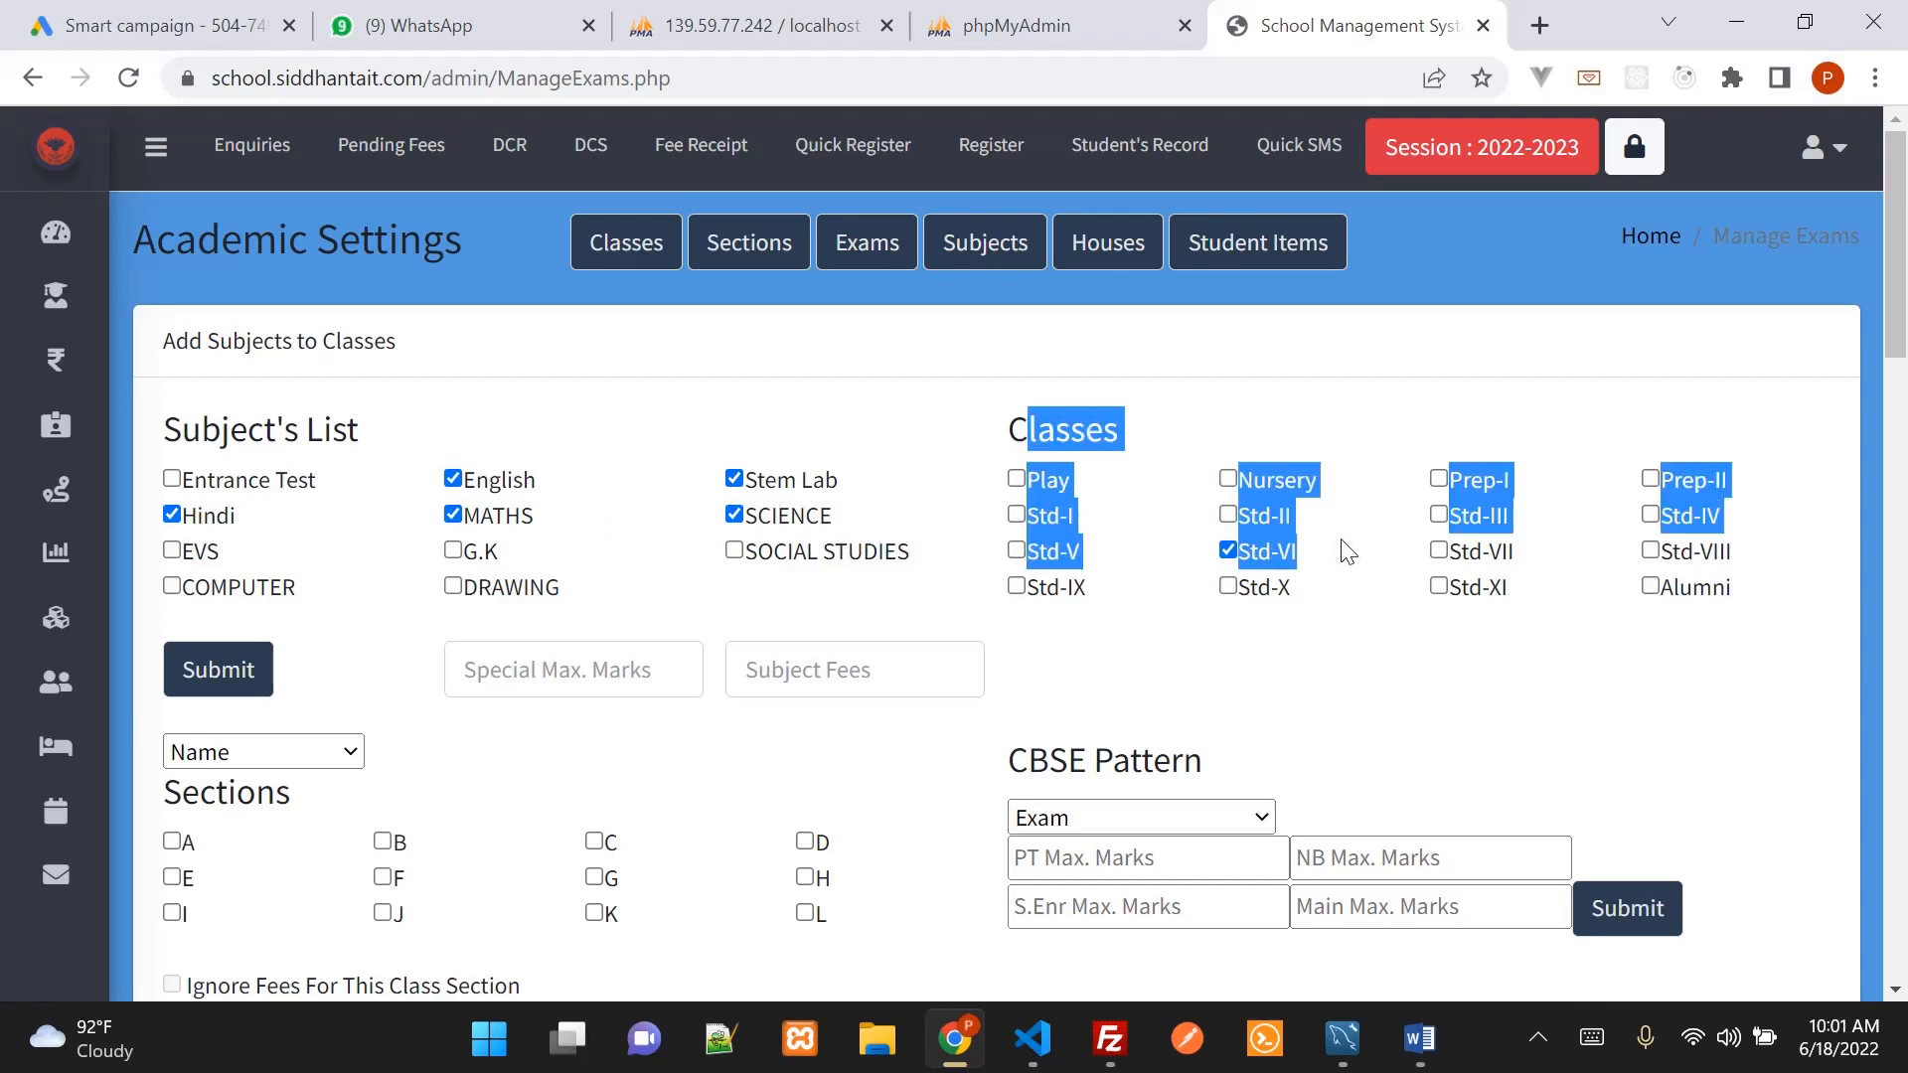
click(1415, 671)
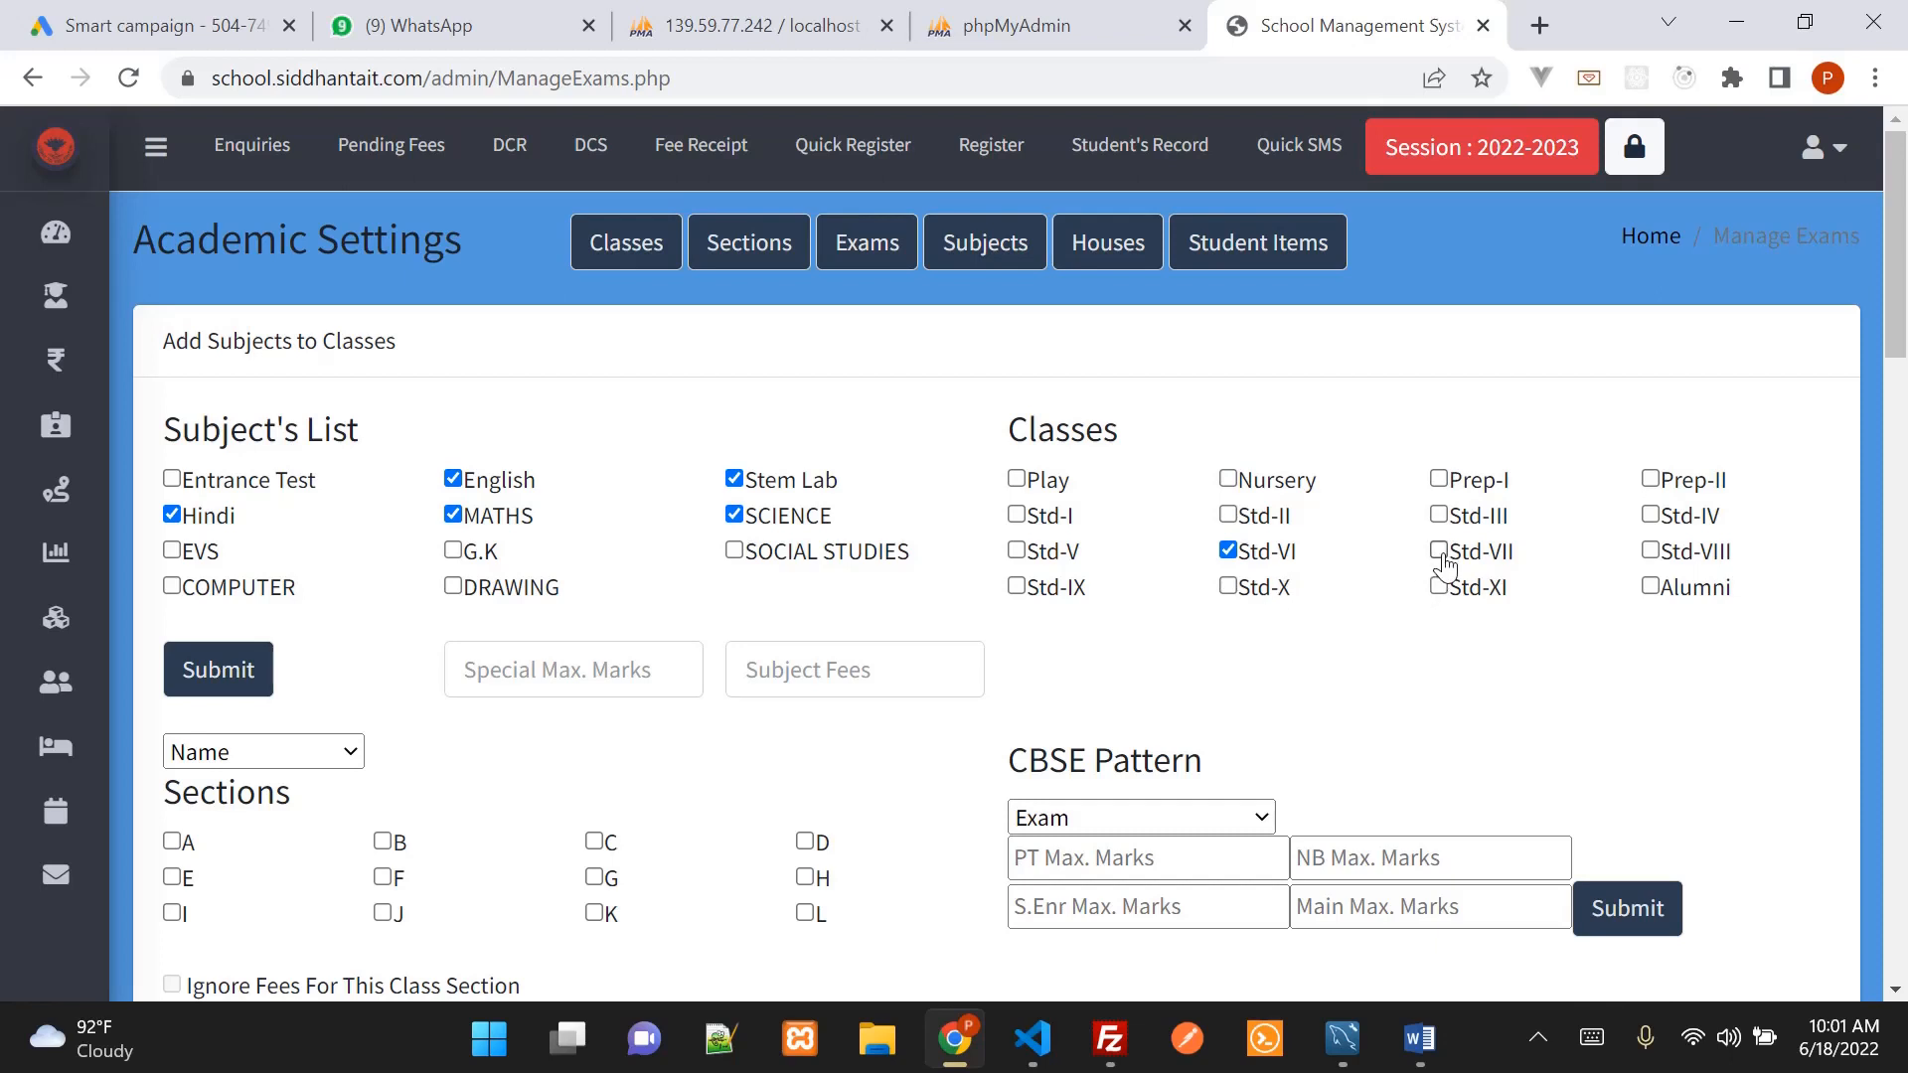
click(1440, 553)
click(228, 686)
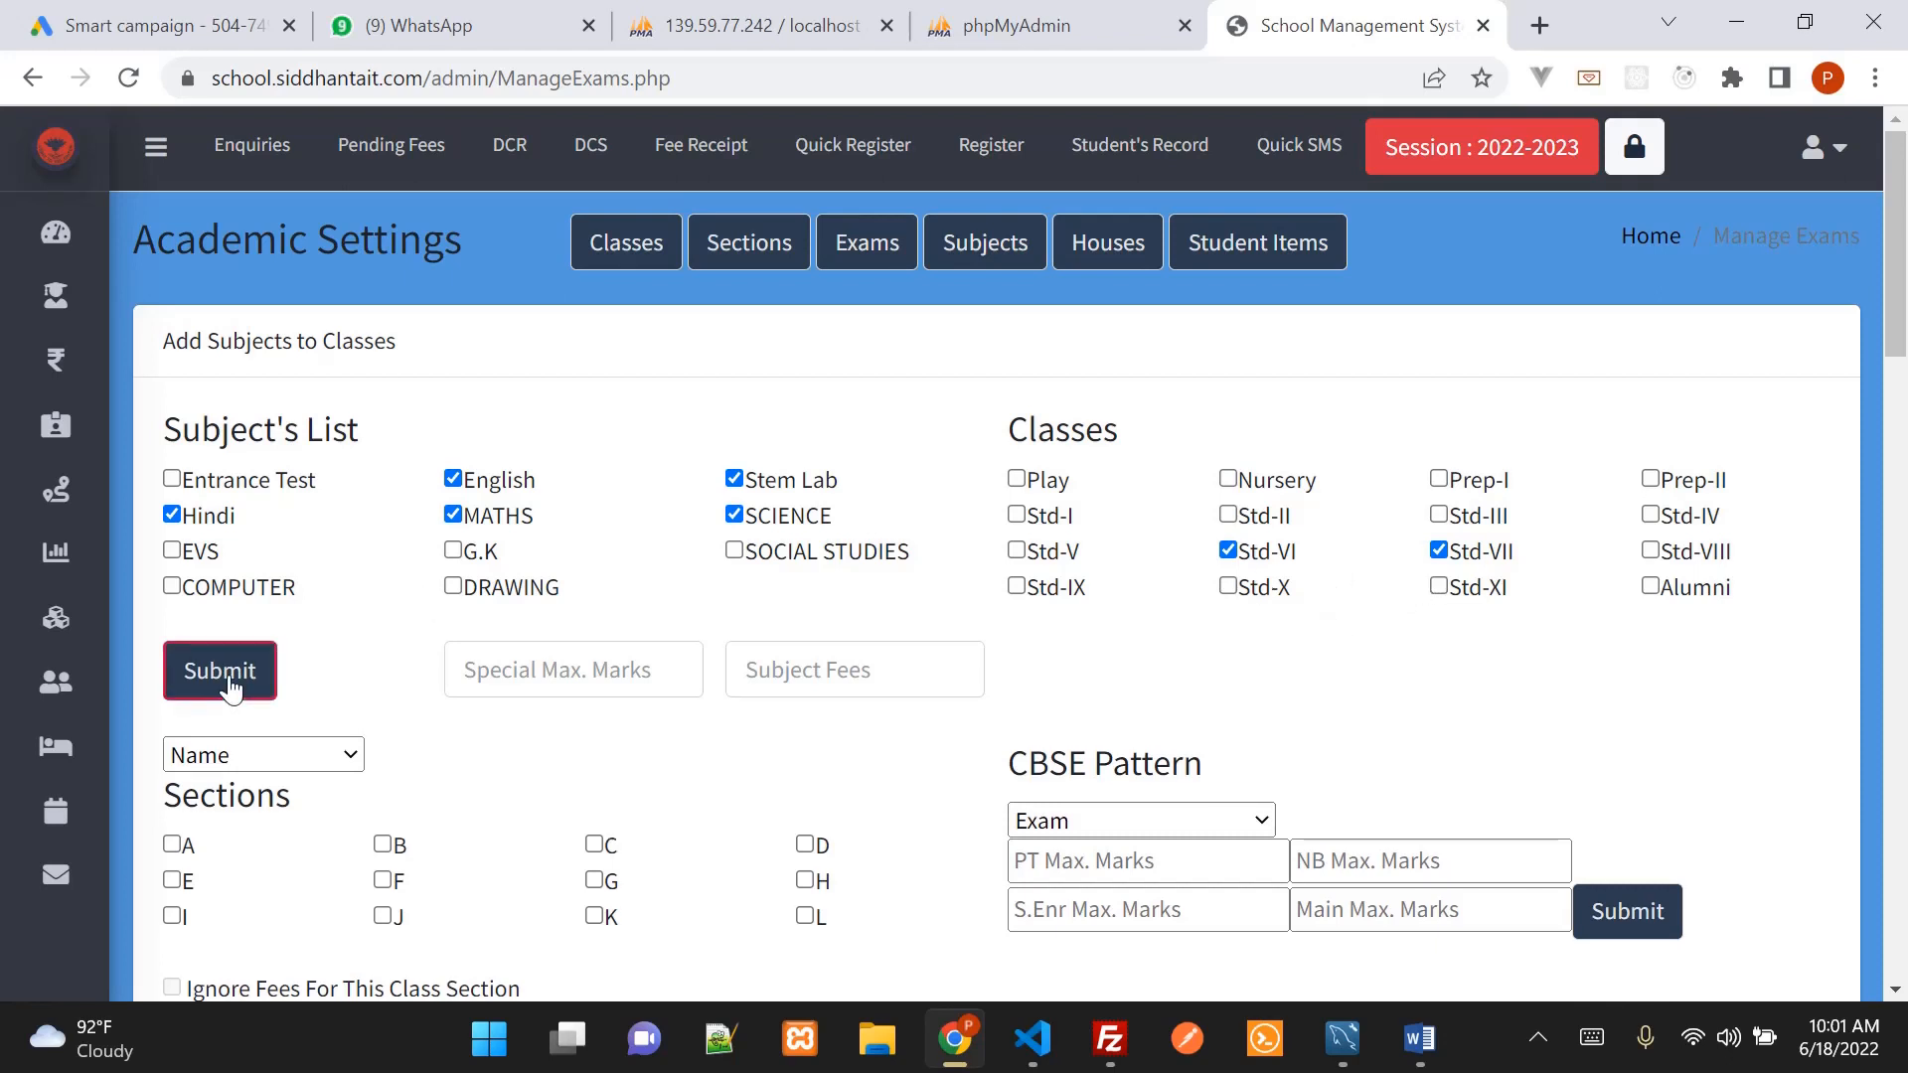
Check Std-VI and Std-VII in the Class Wise Subjects table, then return to the Word agenda
scroll(816, 684, down, 5)
scroll(815, 689, down, 8)
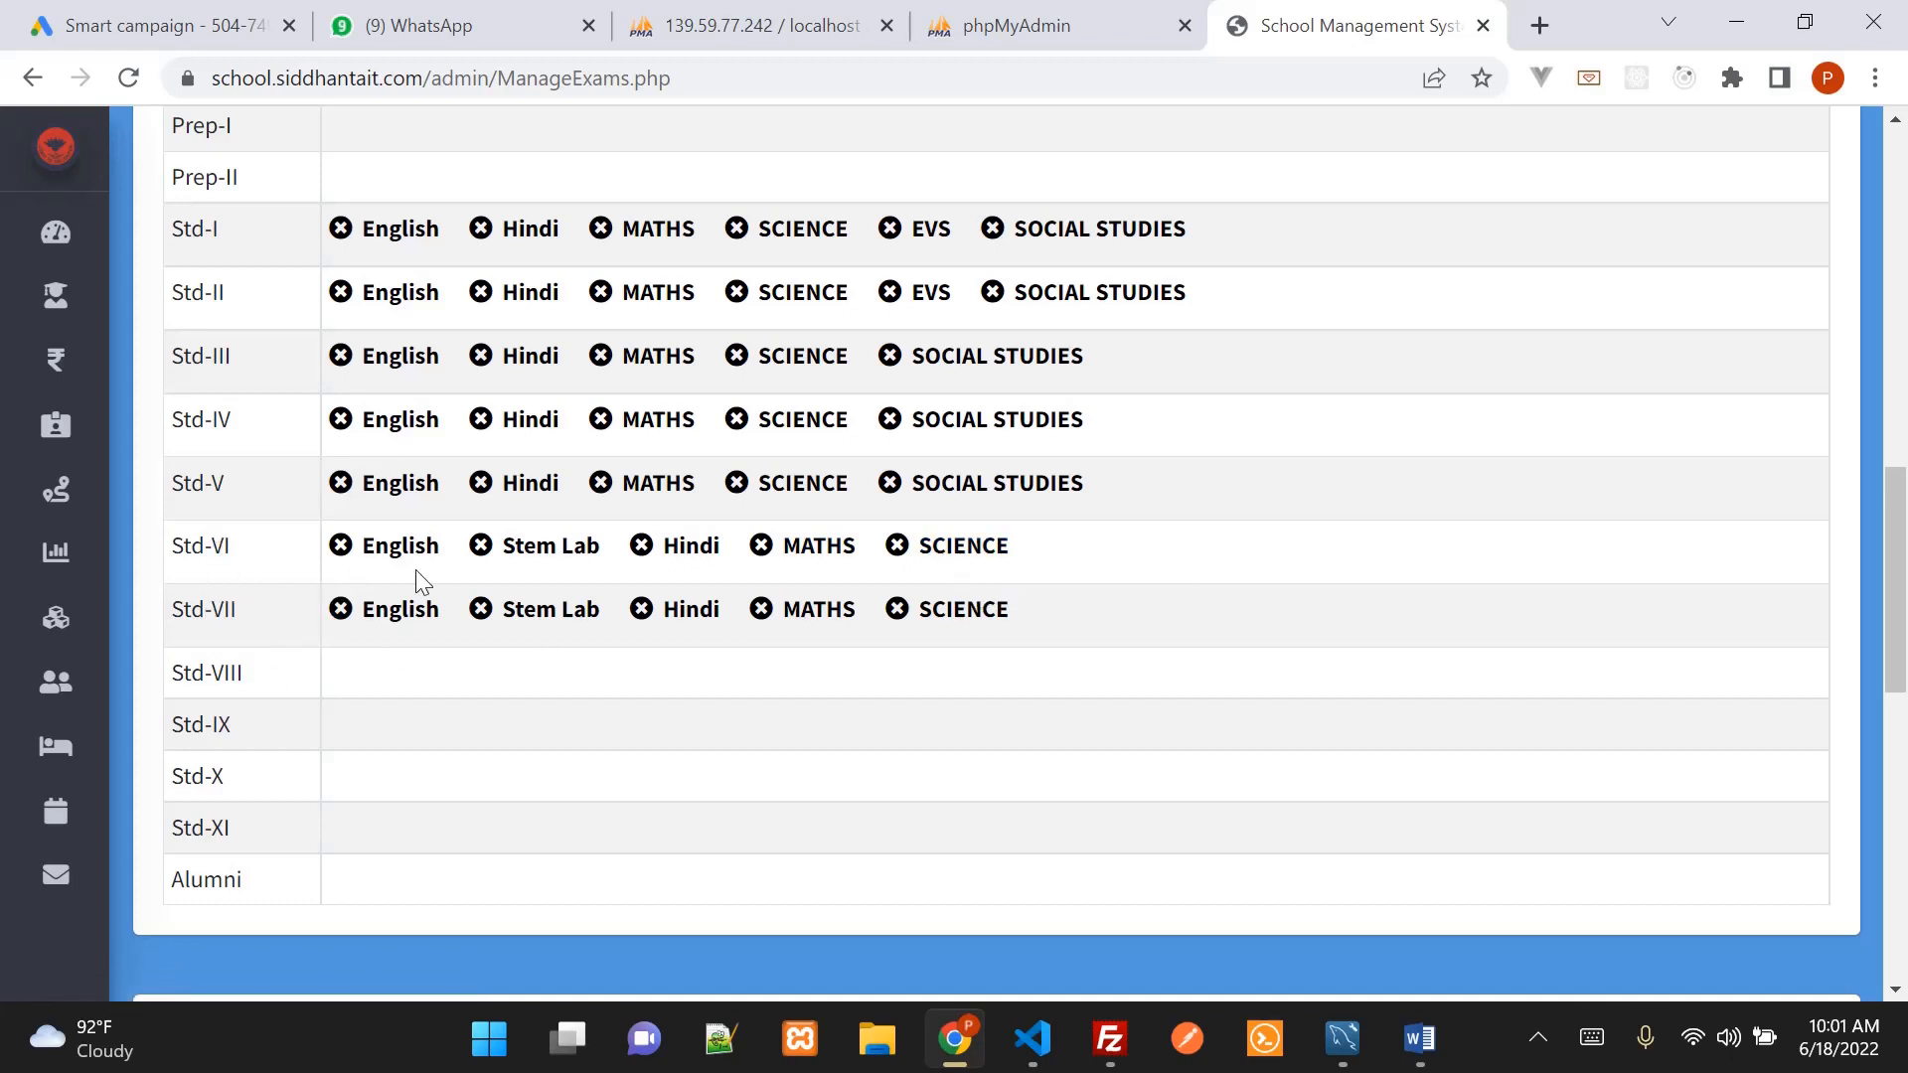
scroll(1157, 695, up, 15)
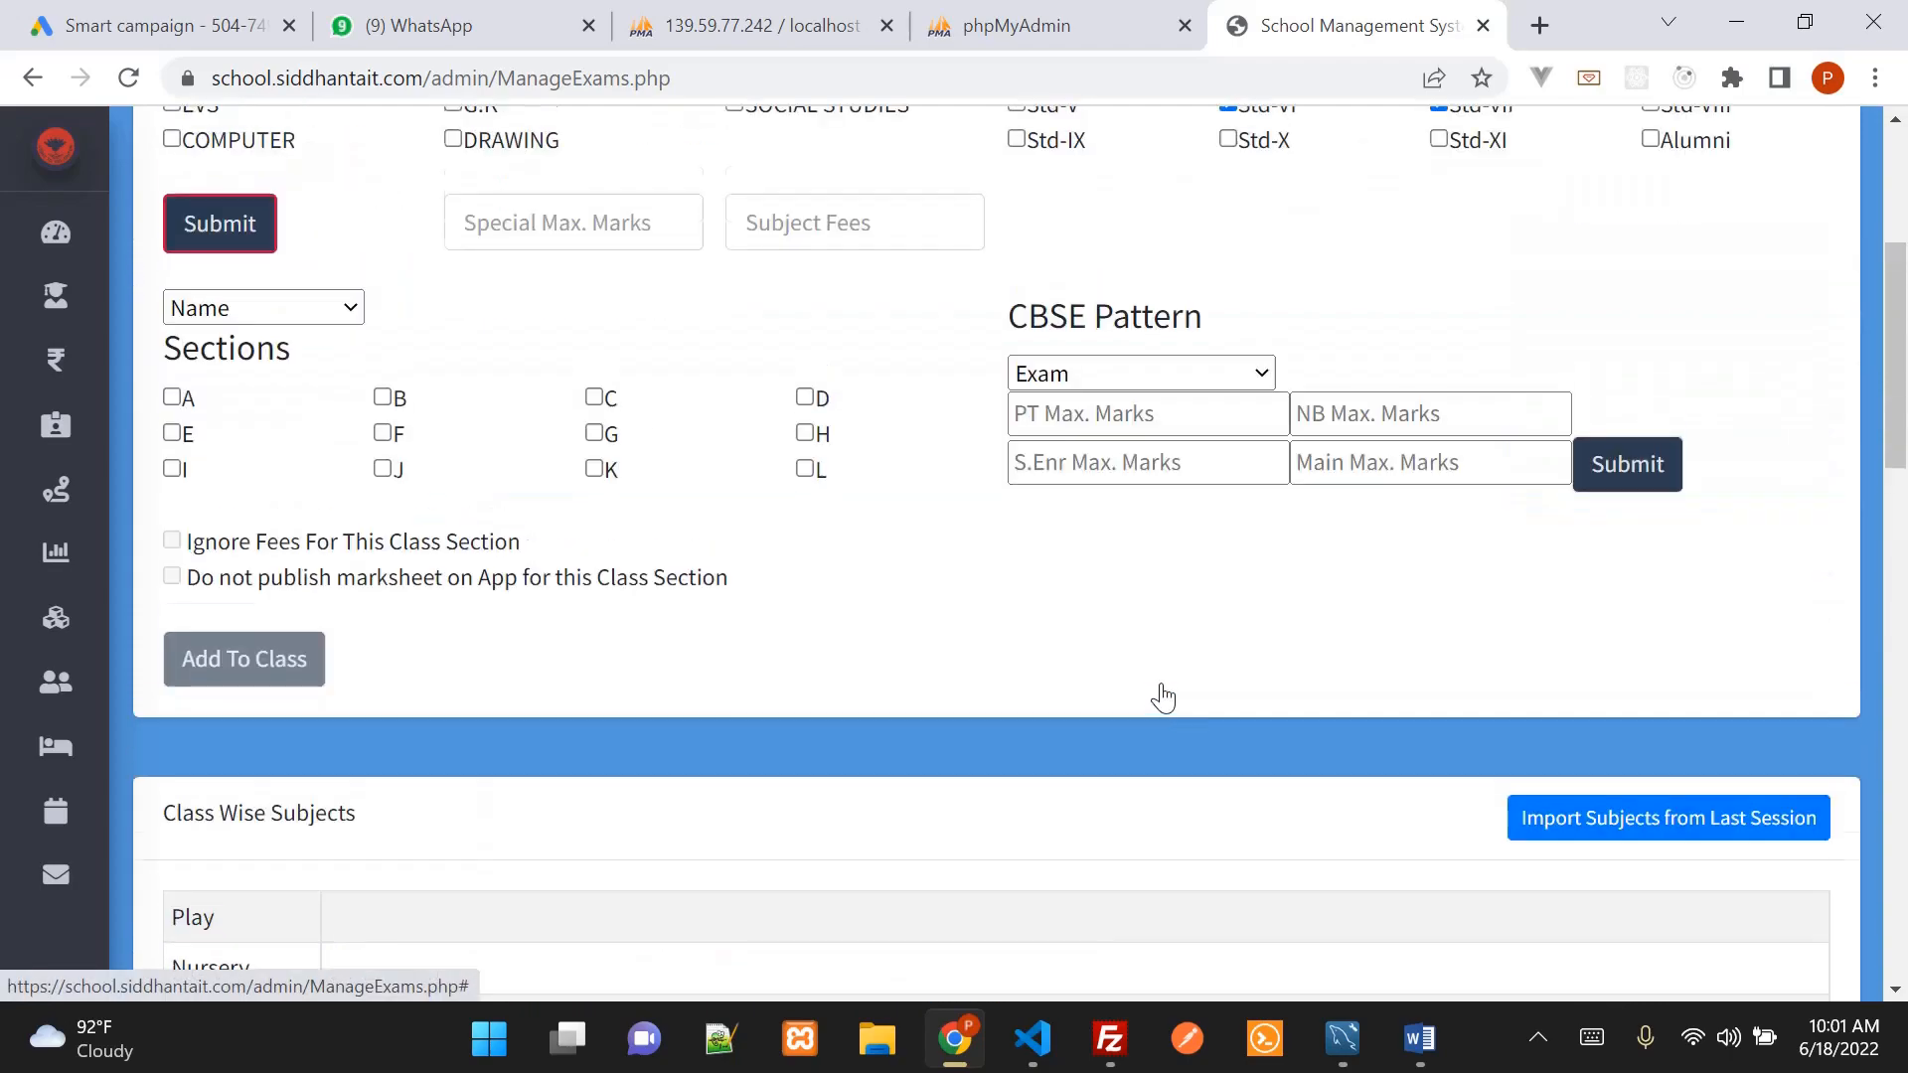
scroll(584, 622, down, 15)
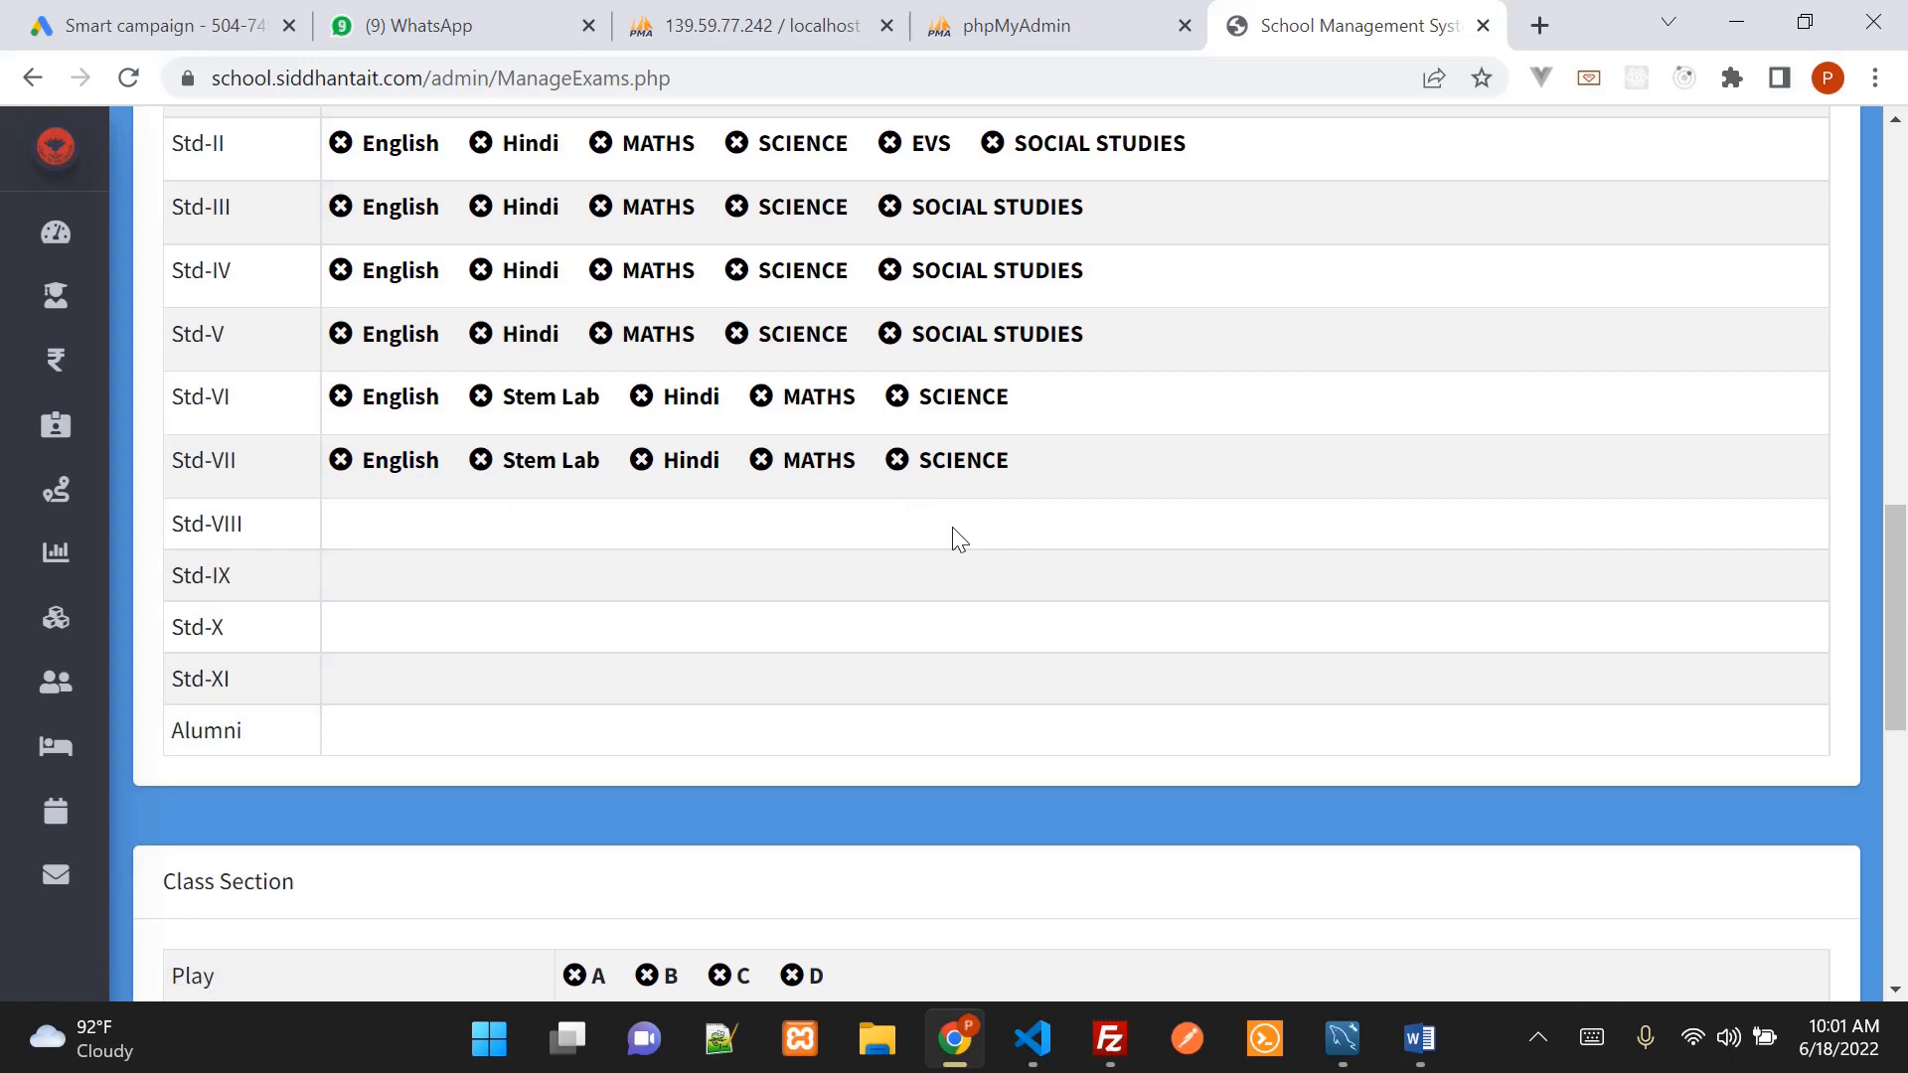
click(1439, 1055)
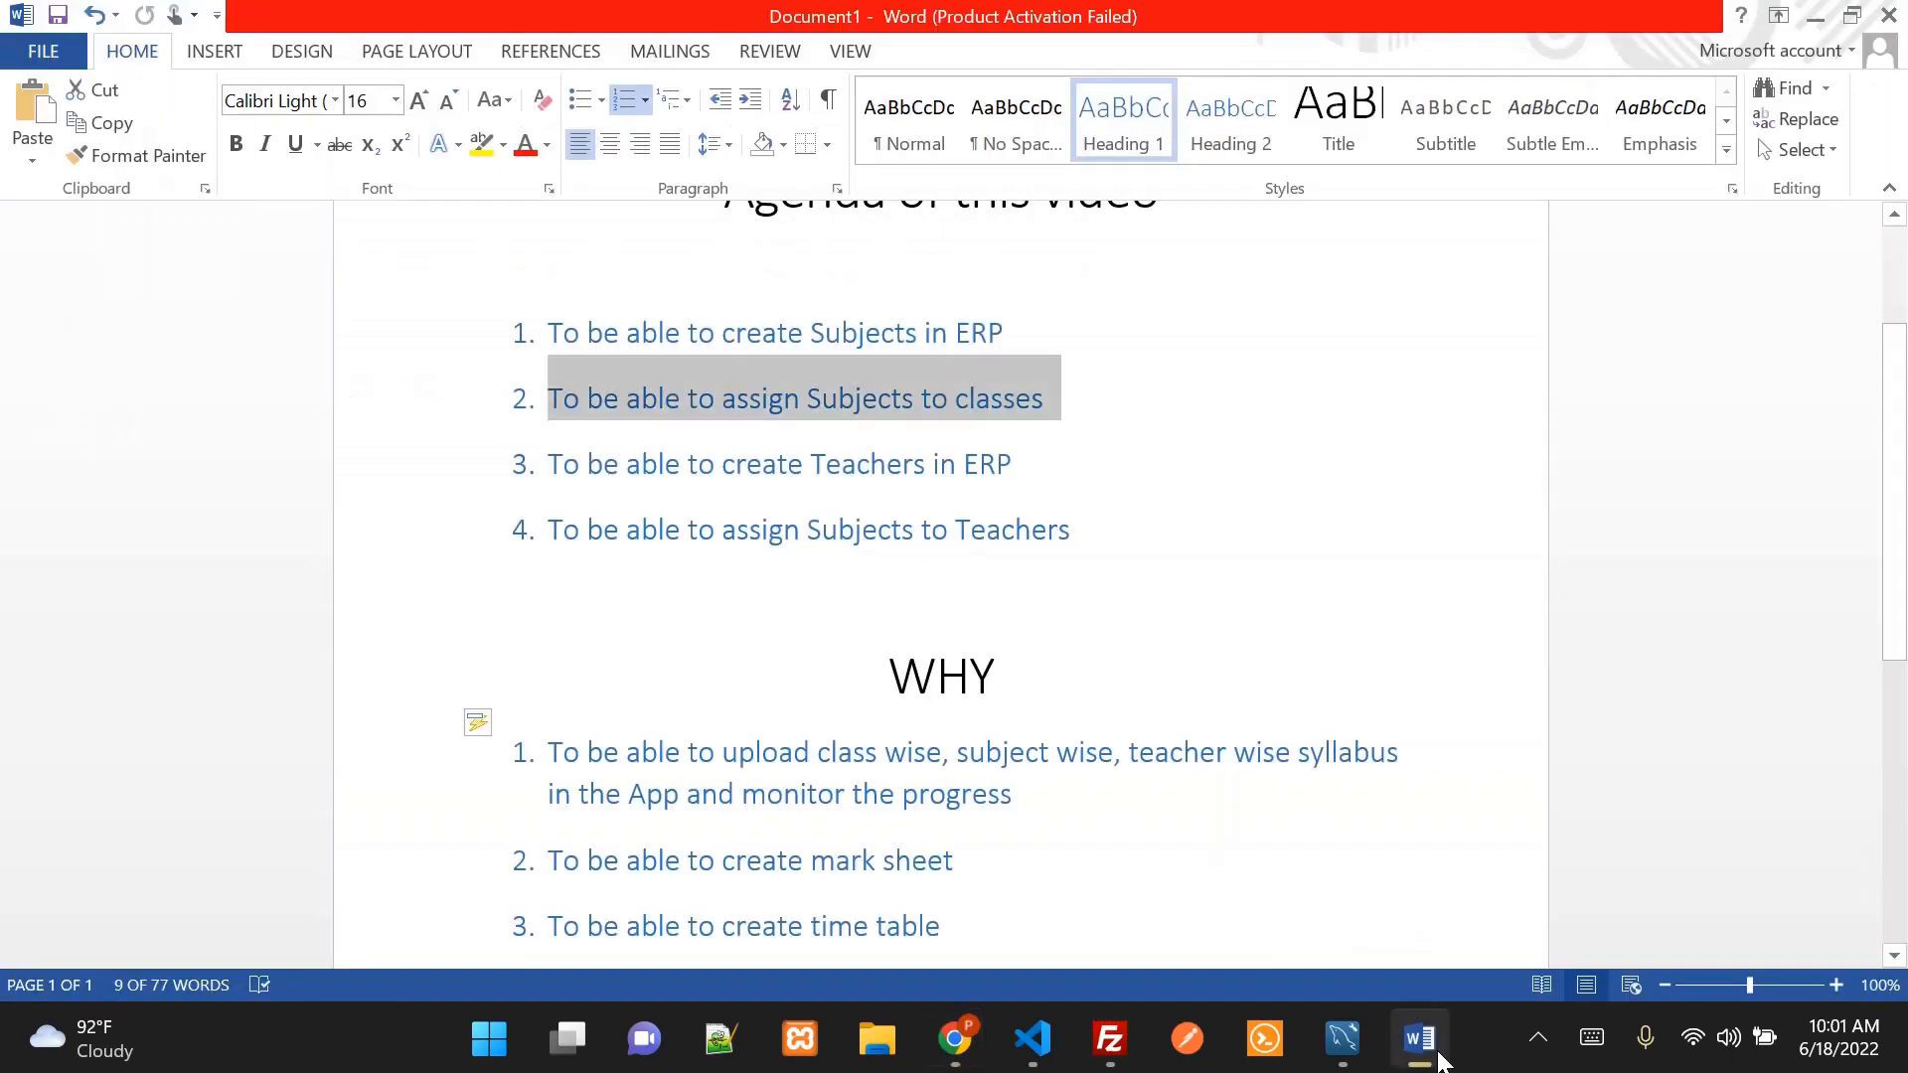
Highlight the agenda items on assigning subjects and creating Teachers, then return to the ERP
click(1093, 416)
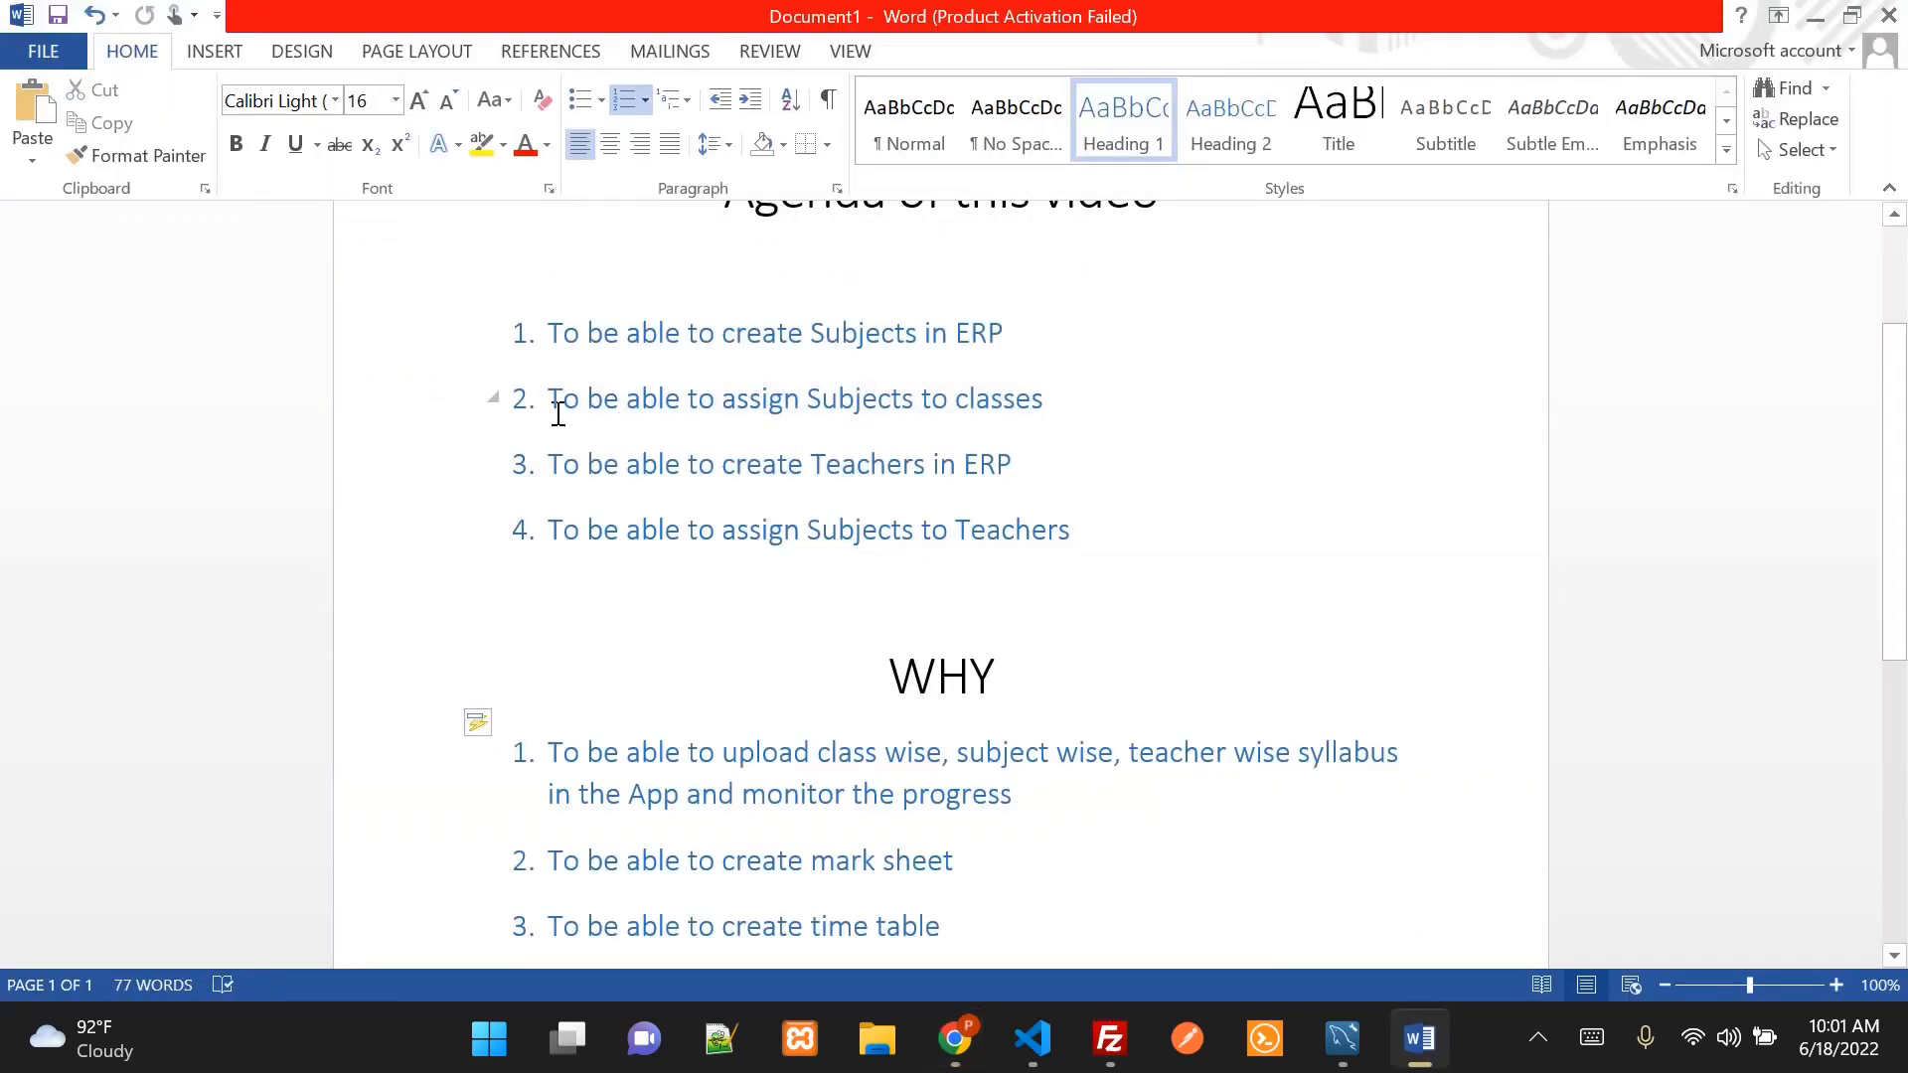
drag(544, 397, 1019, 412)
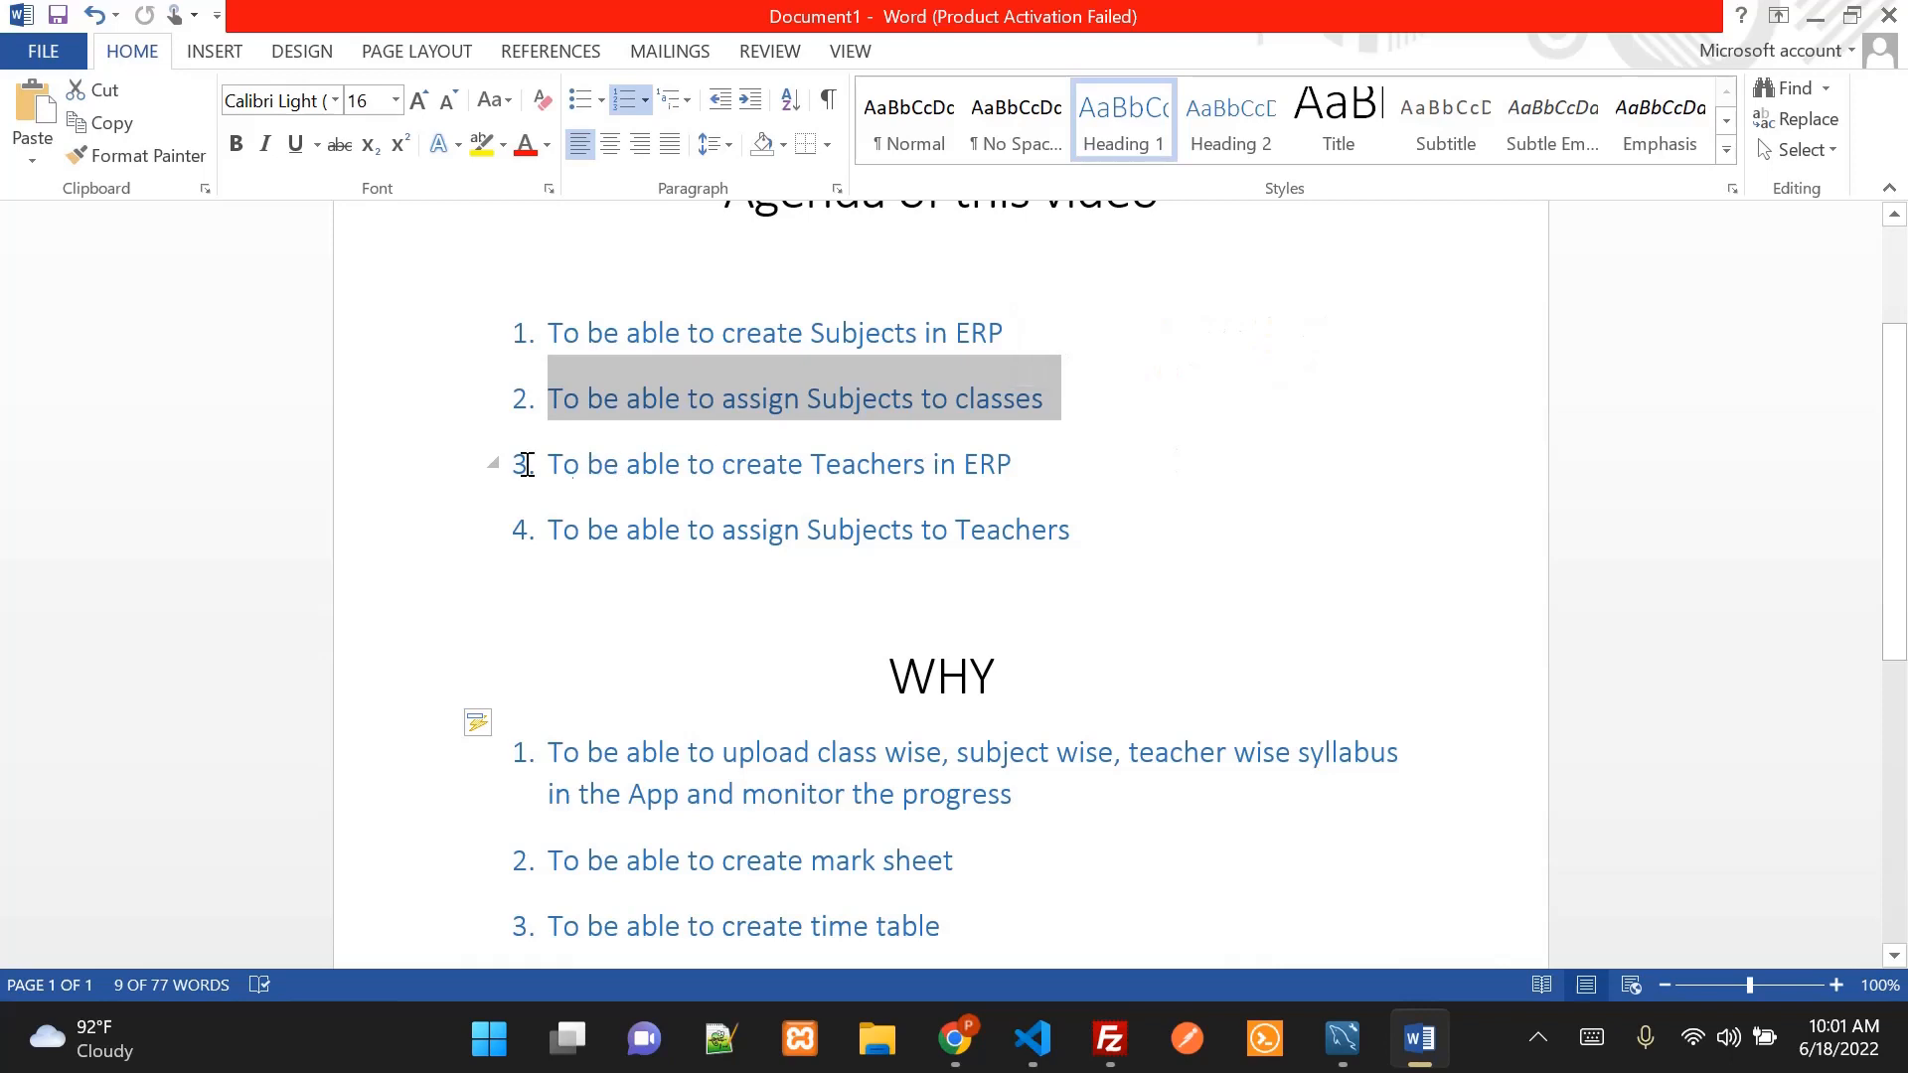
drag(547, 465, 994, 467)
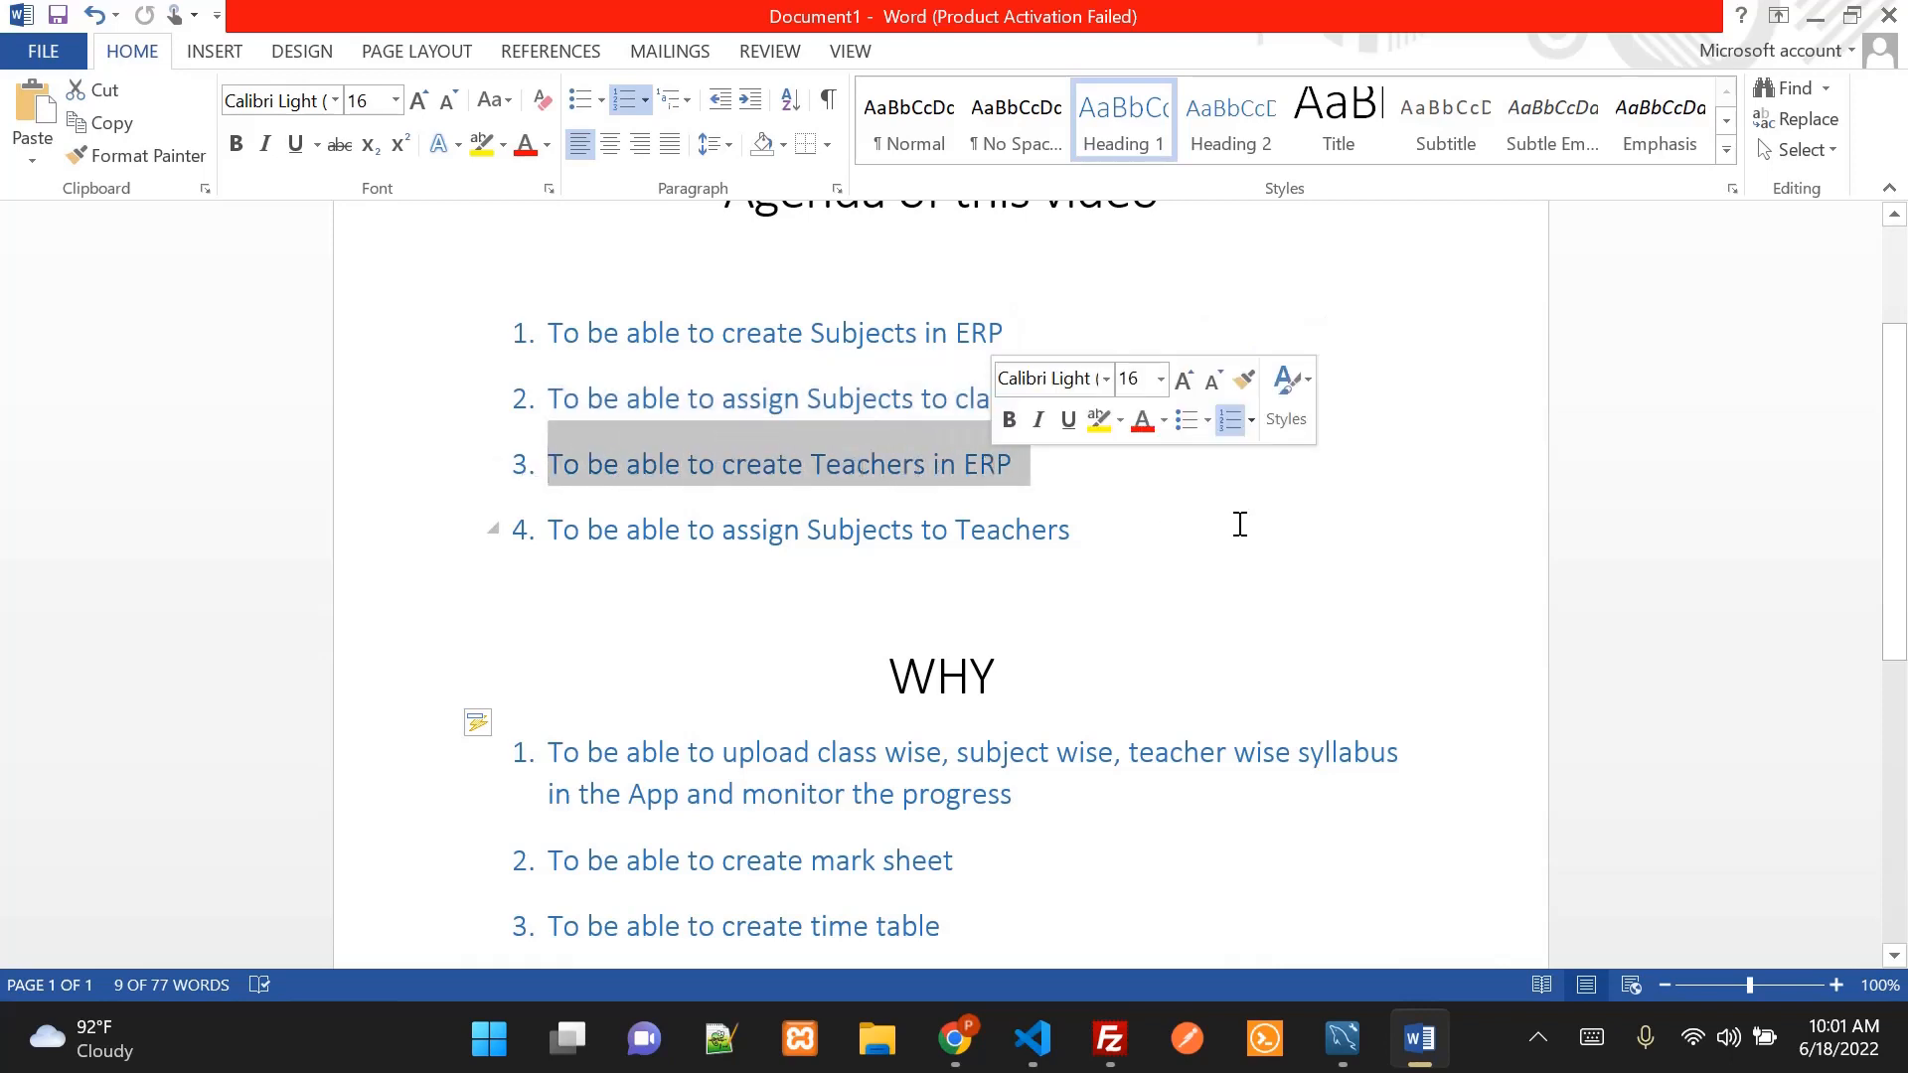
click(958, 1059)
scroll(1395, 569, up, 15)
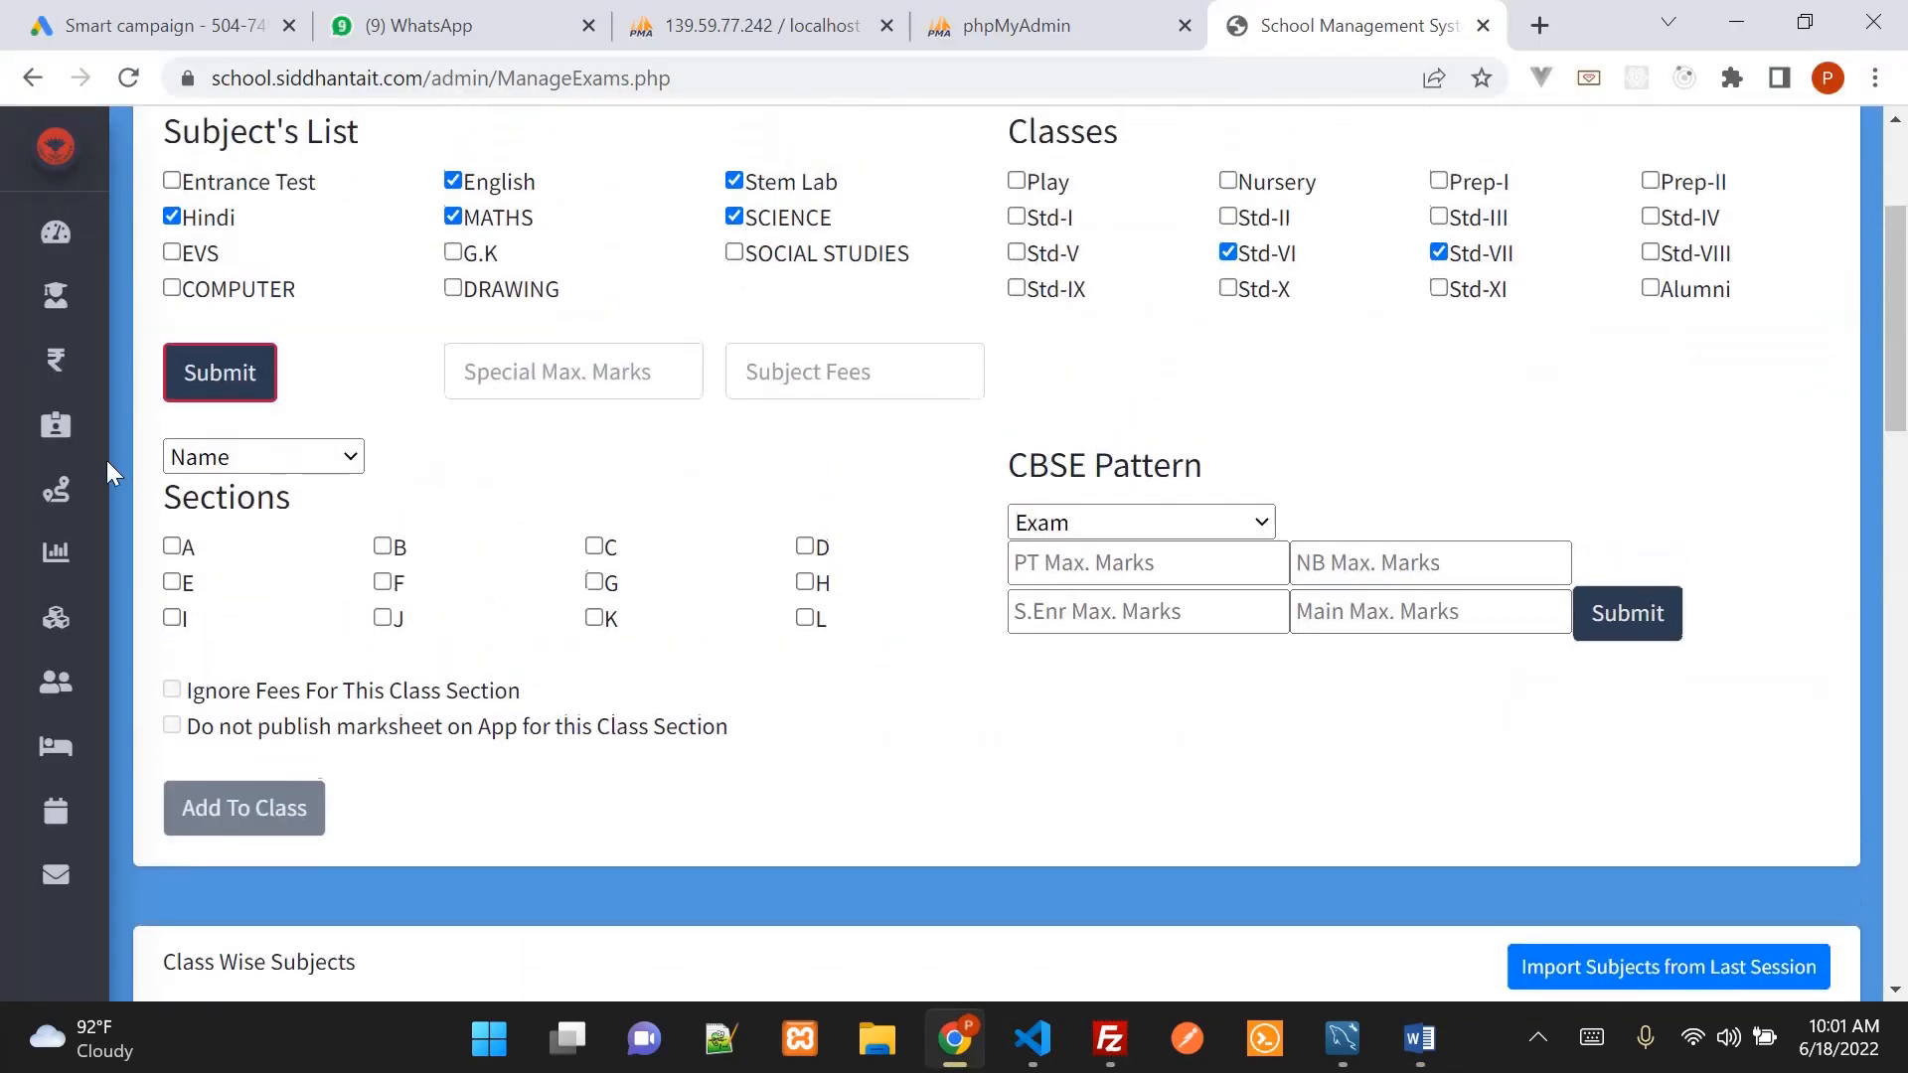
Open Manage Staff from the sidebar and browse the employee list
mouse_move(97, 484)
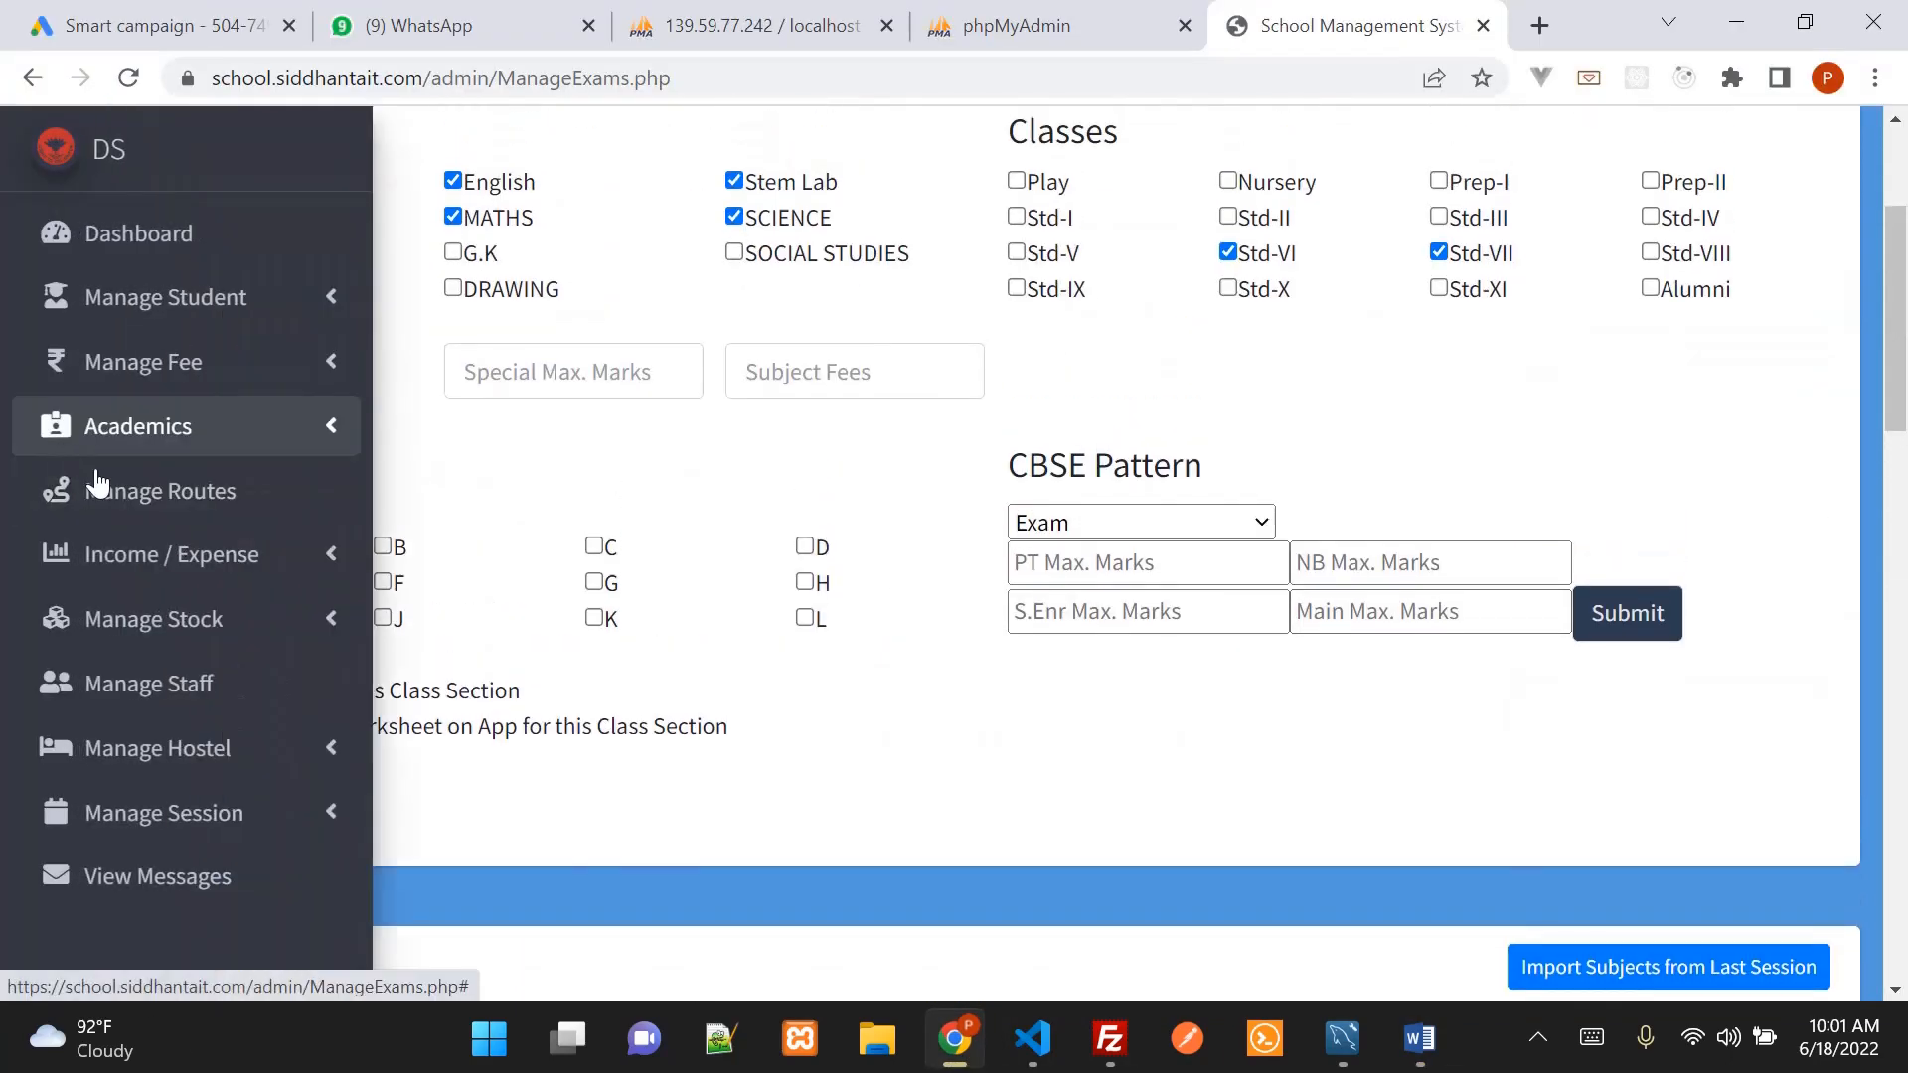
click(179, 689)
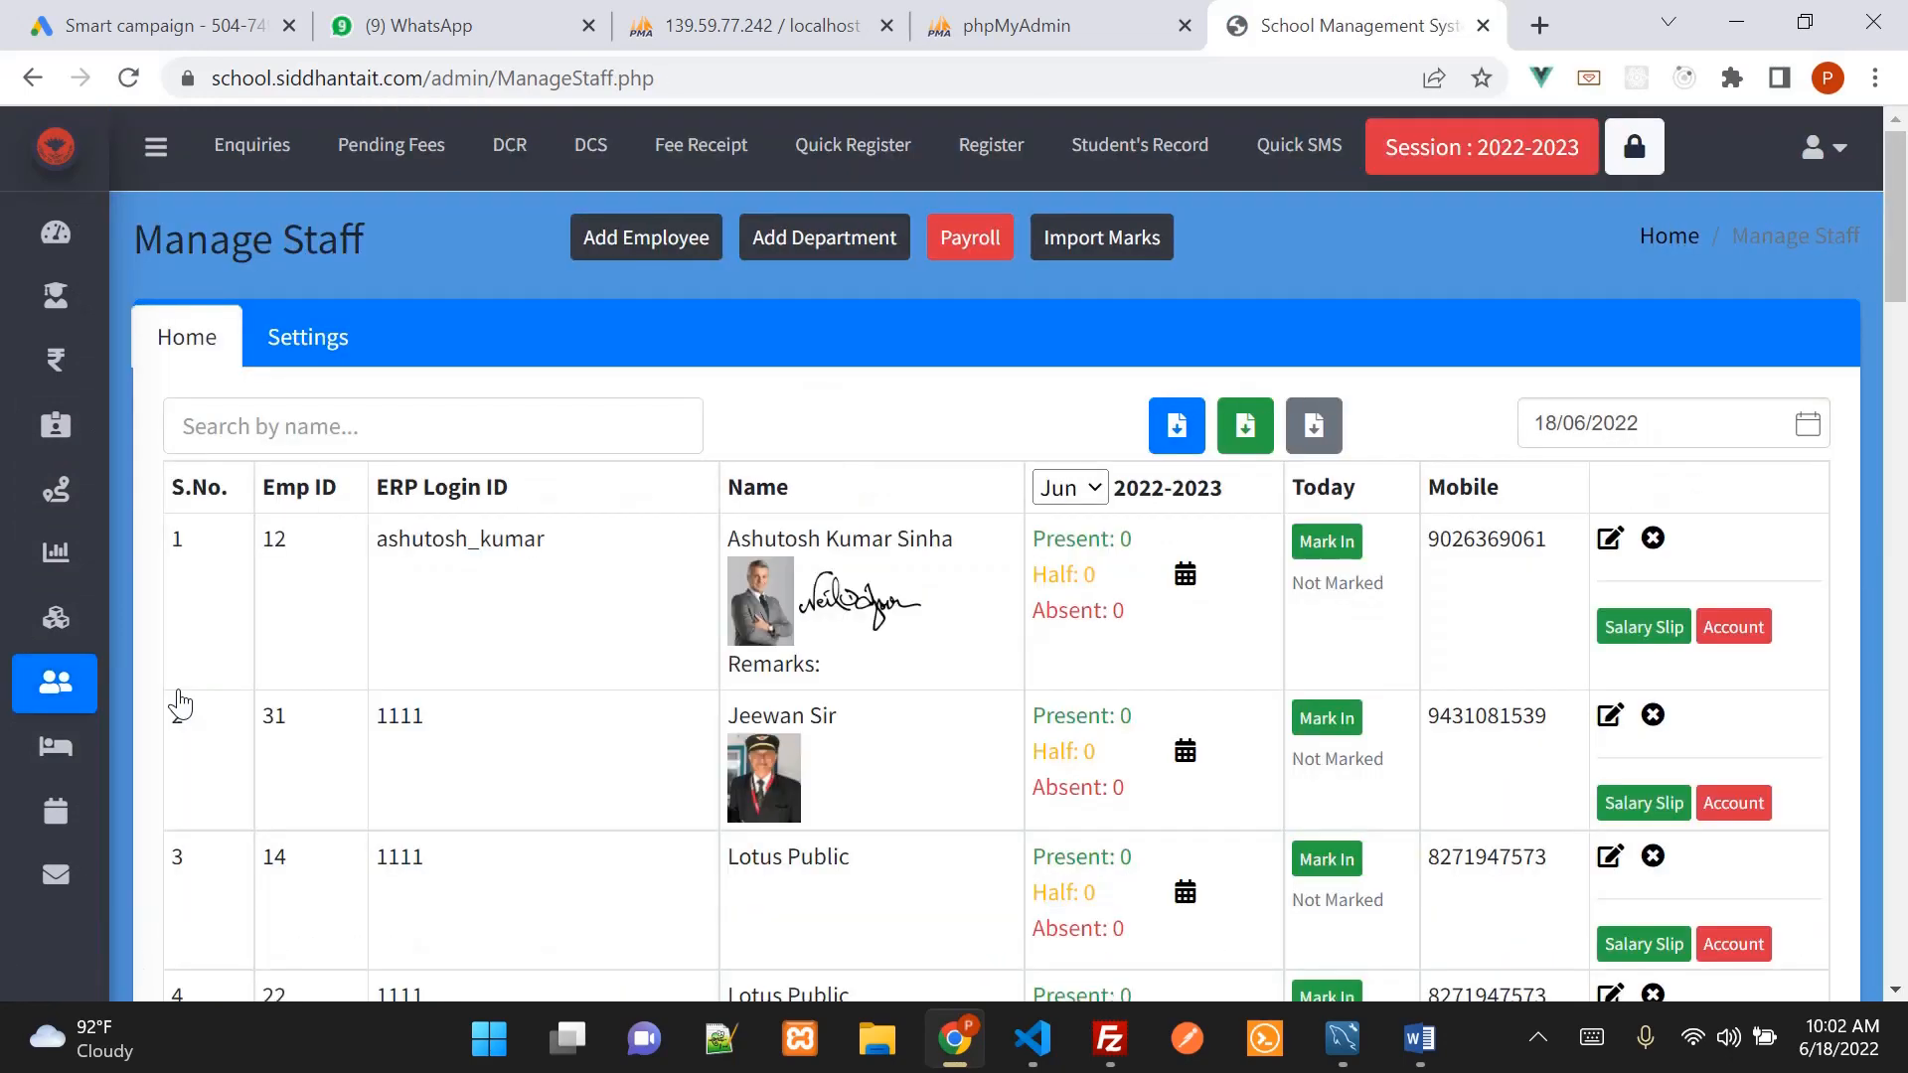
scroll(1000, 673, down, 3)
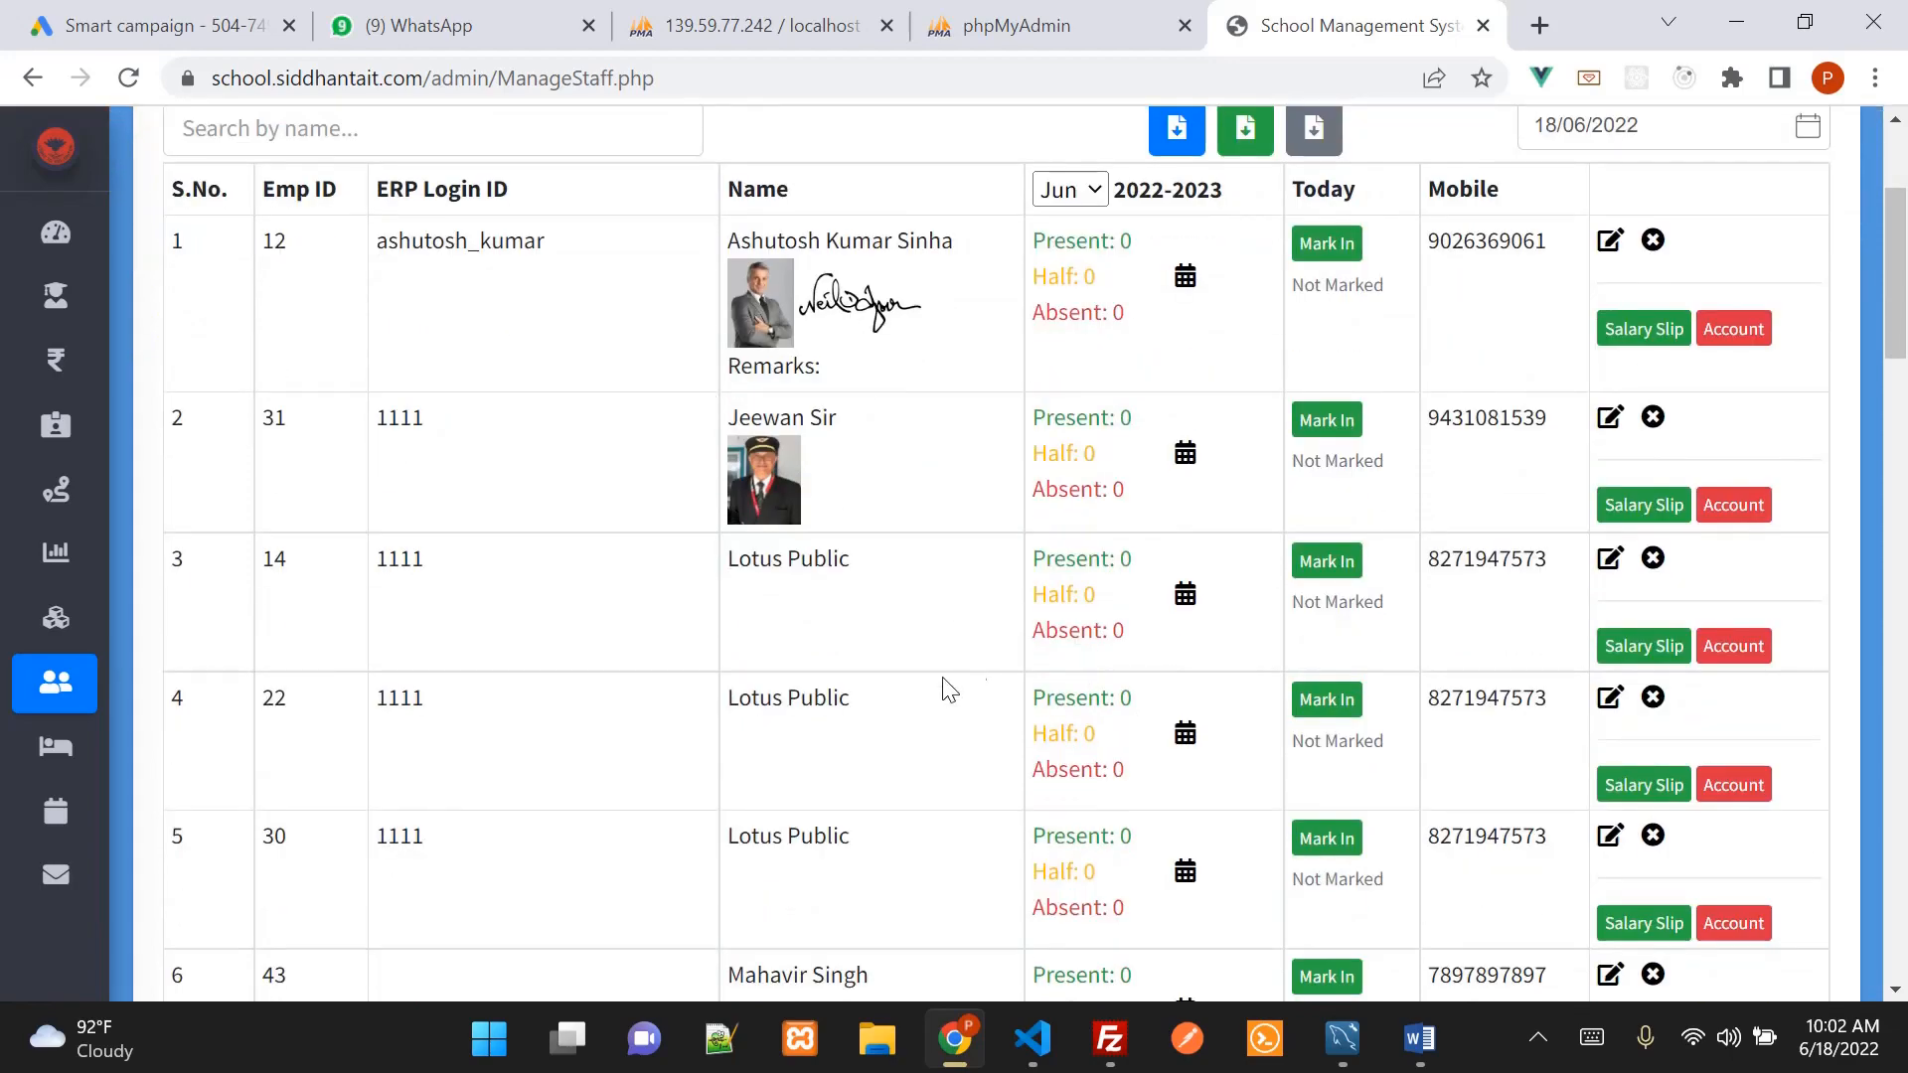
scroll(924, 687, down, 4)
scroll(924, 689, up, 6)
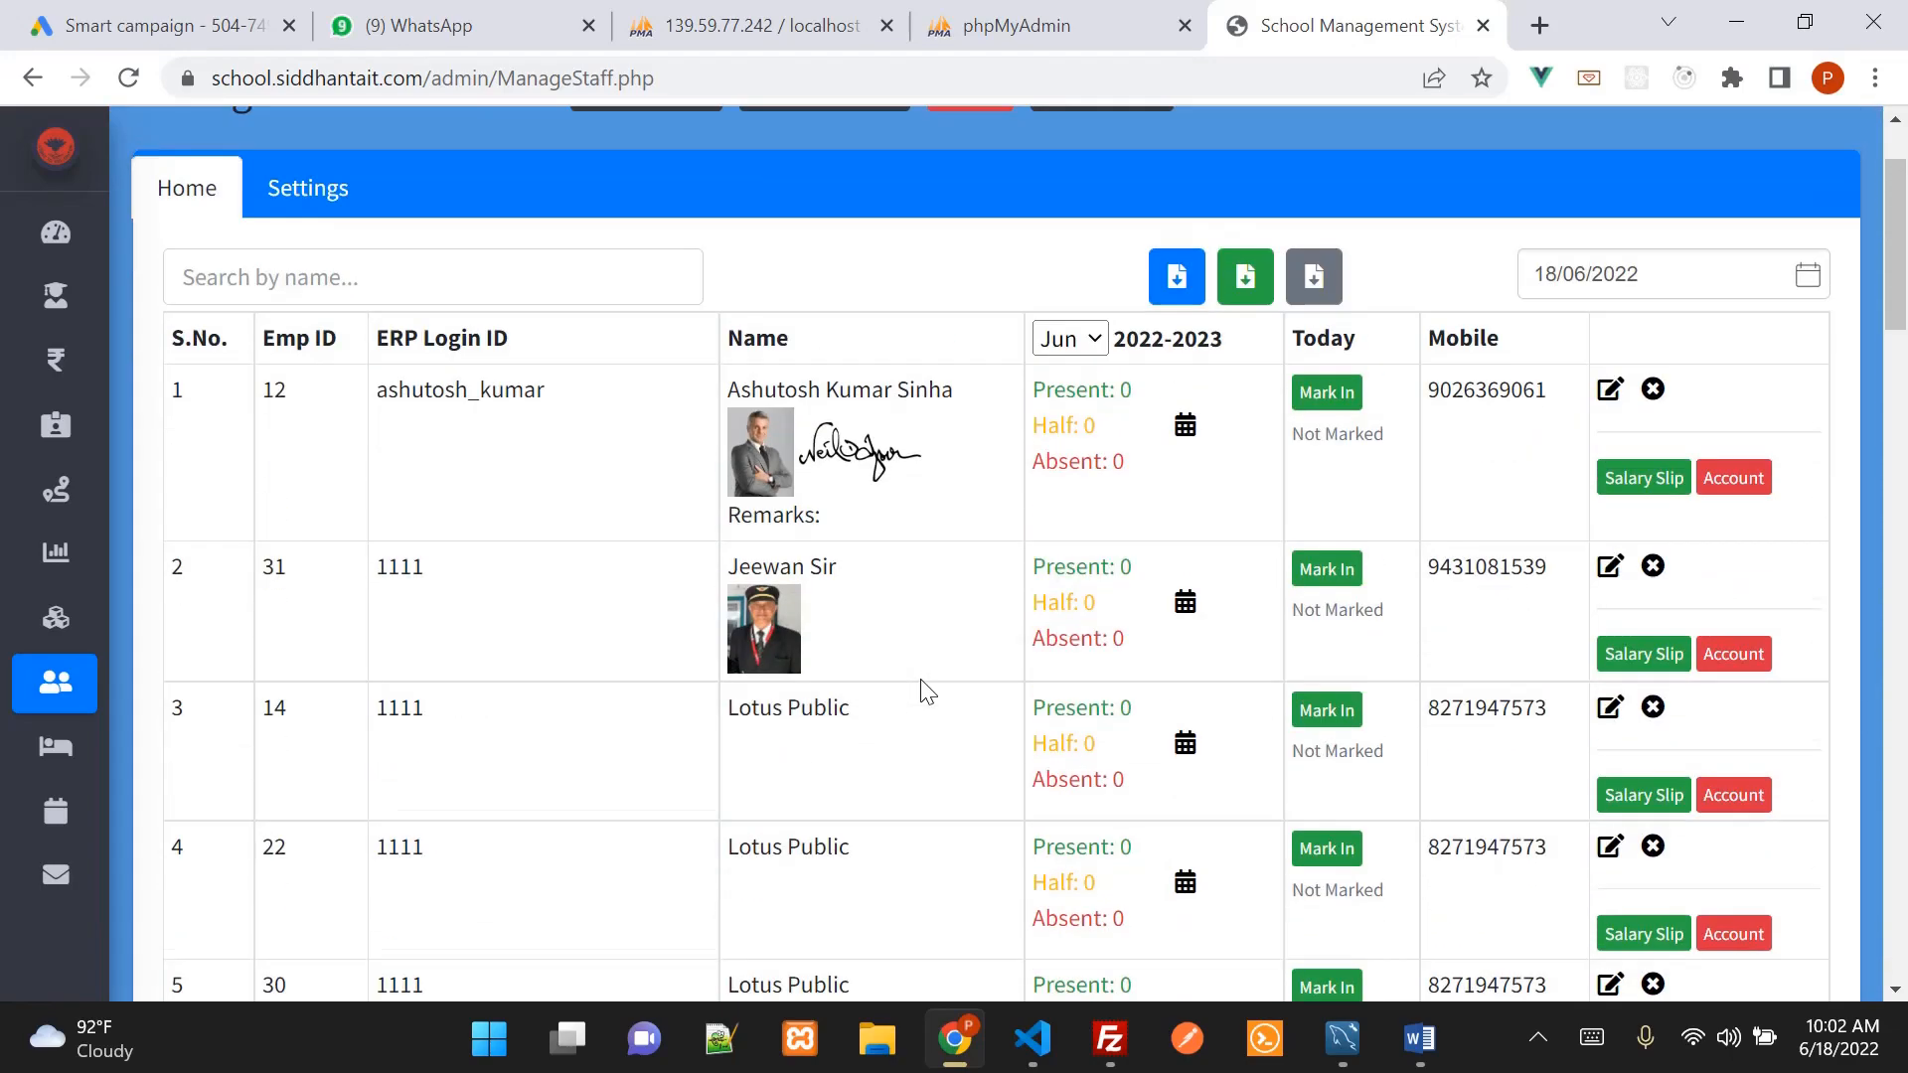
scroll(924, 688, up, 2)
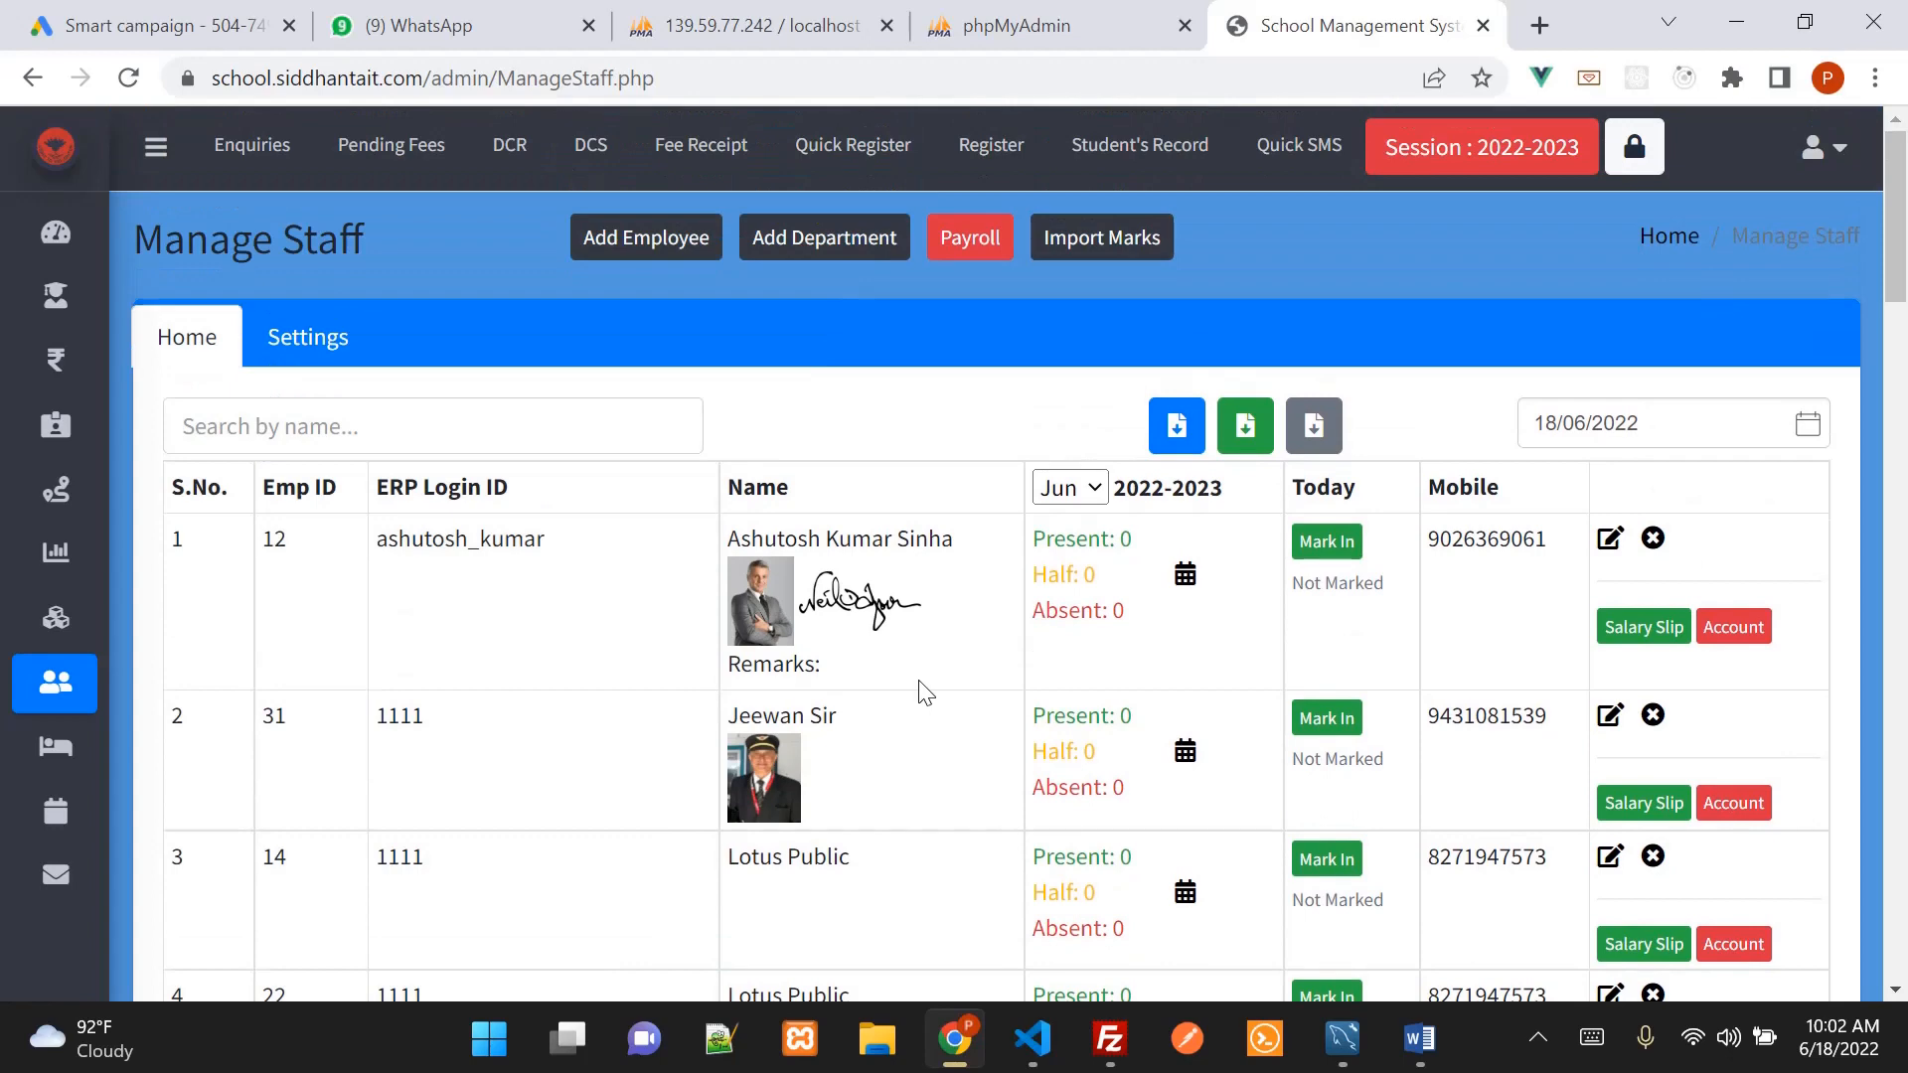
Add a new employee and enter the teacher's first and last name, fixing typos
click(679, 256)
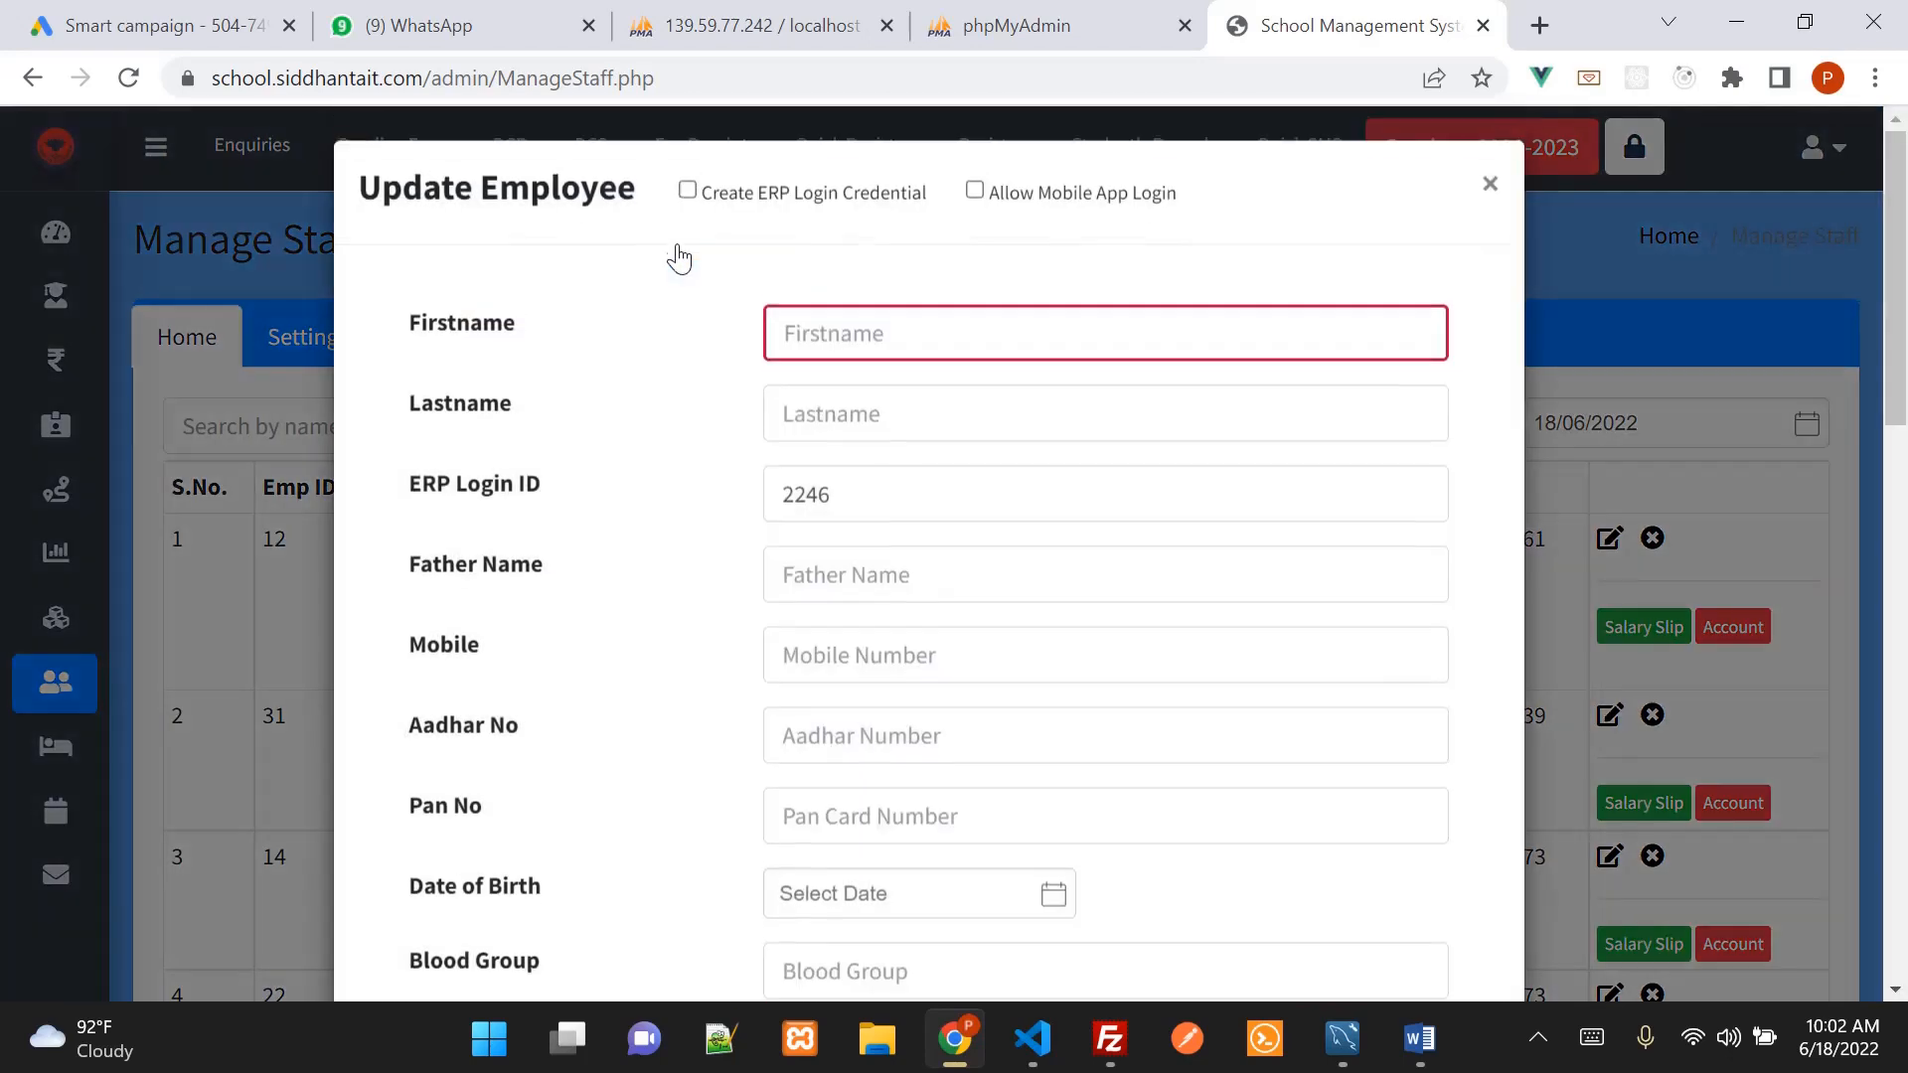
click(866, 330)
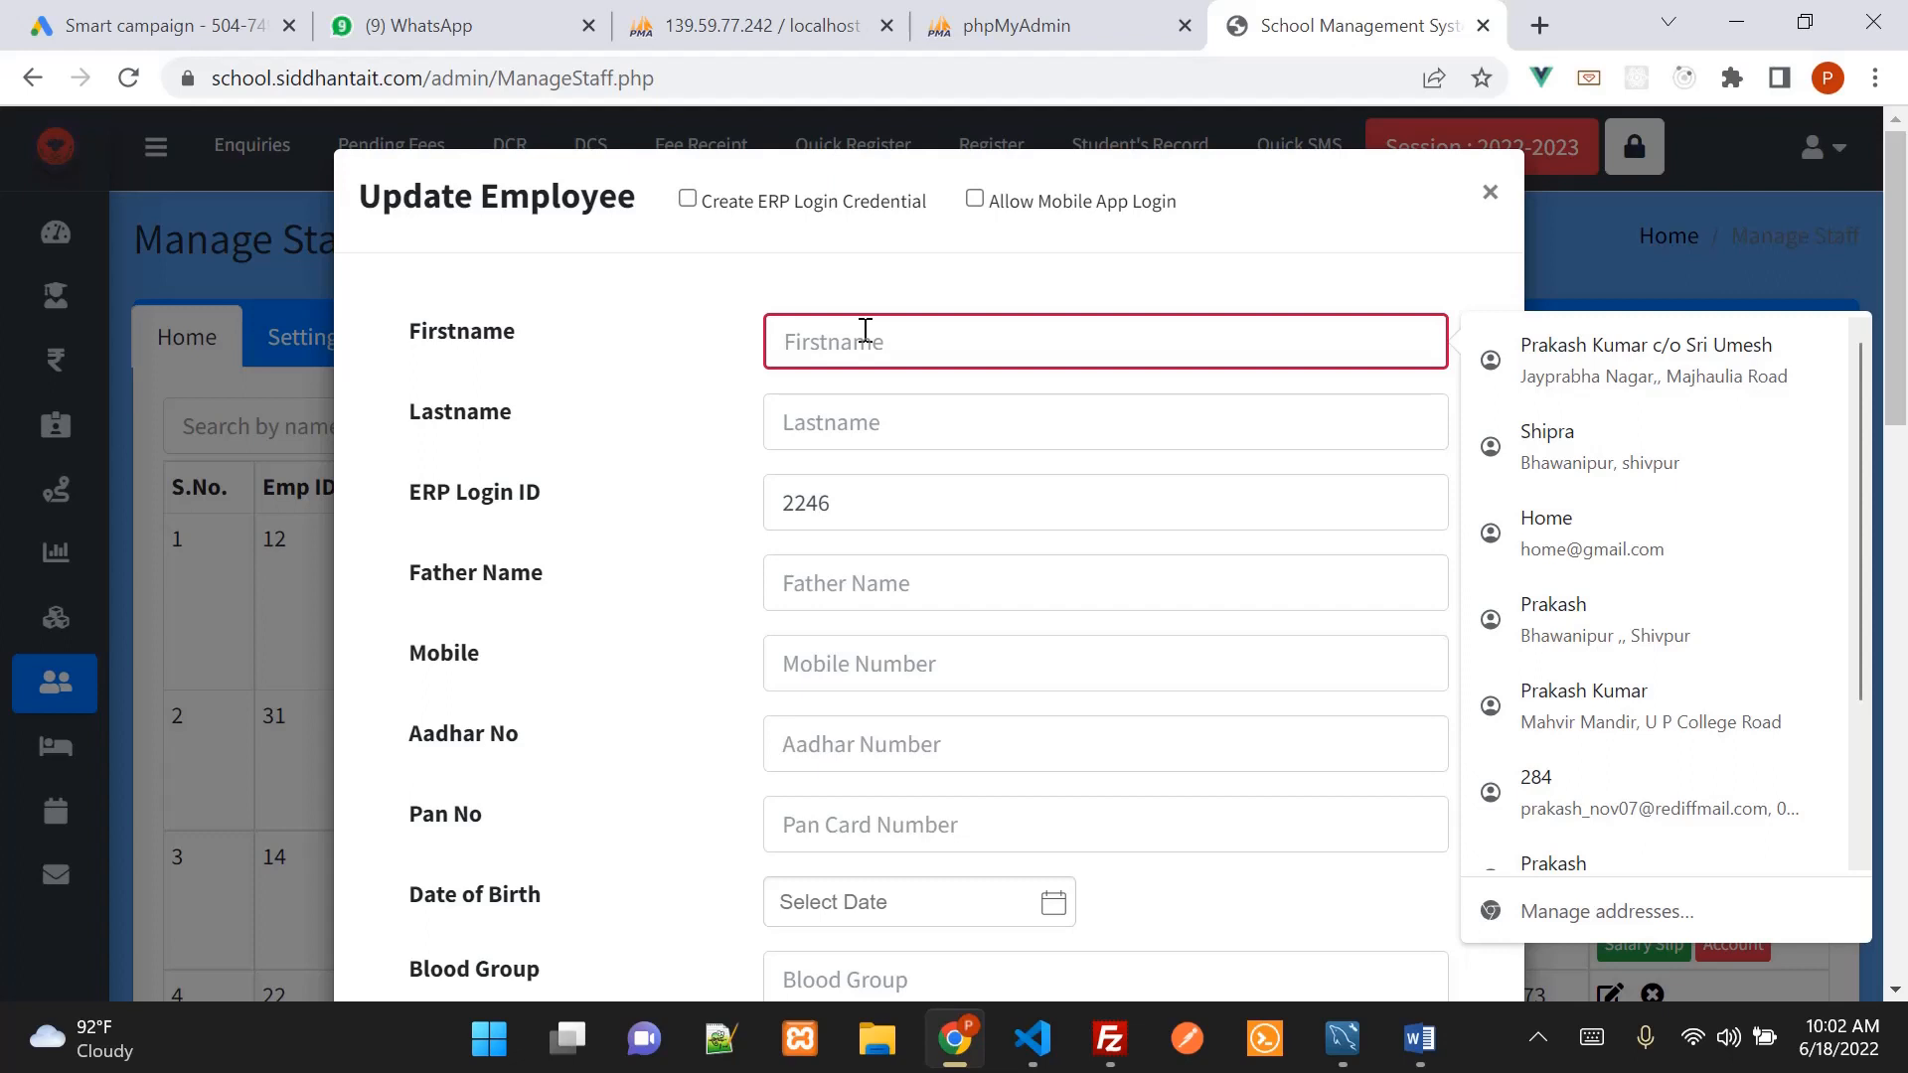
key(Tab)
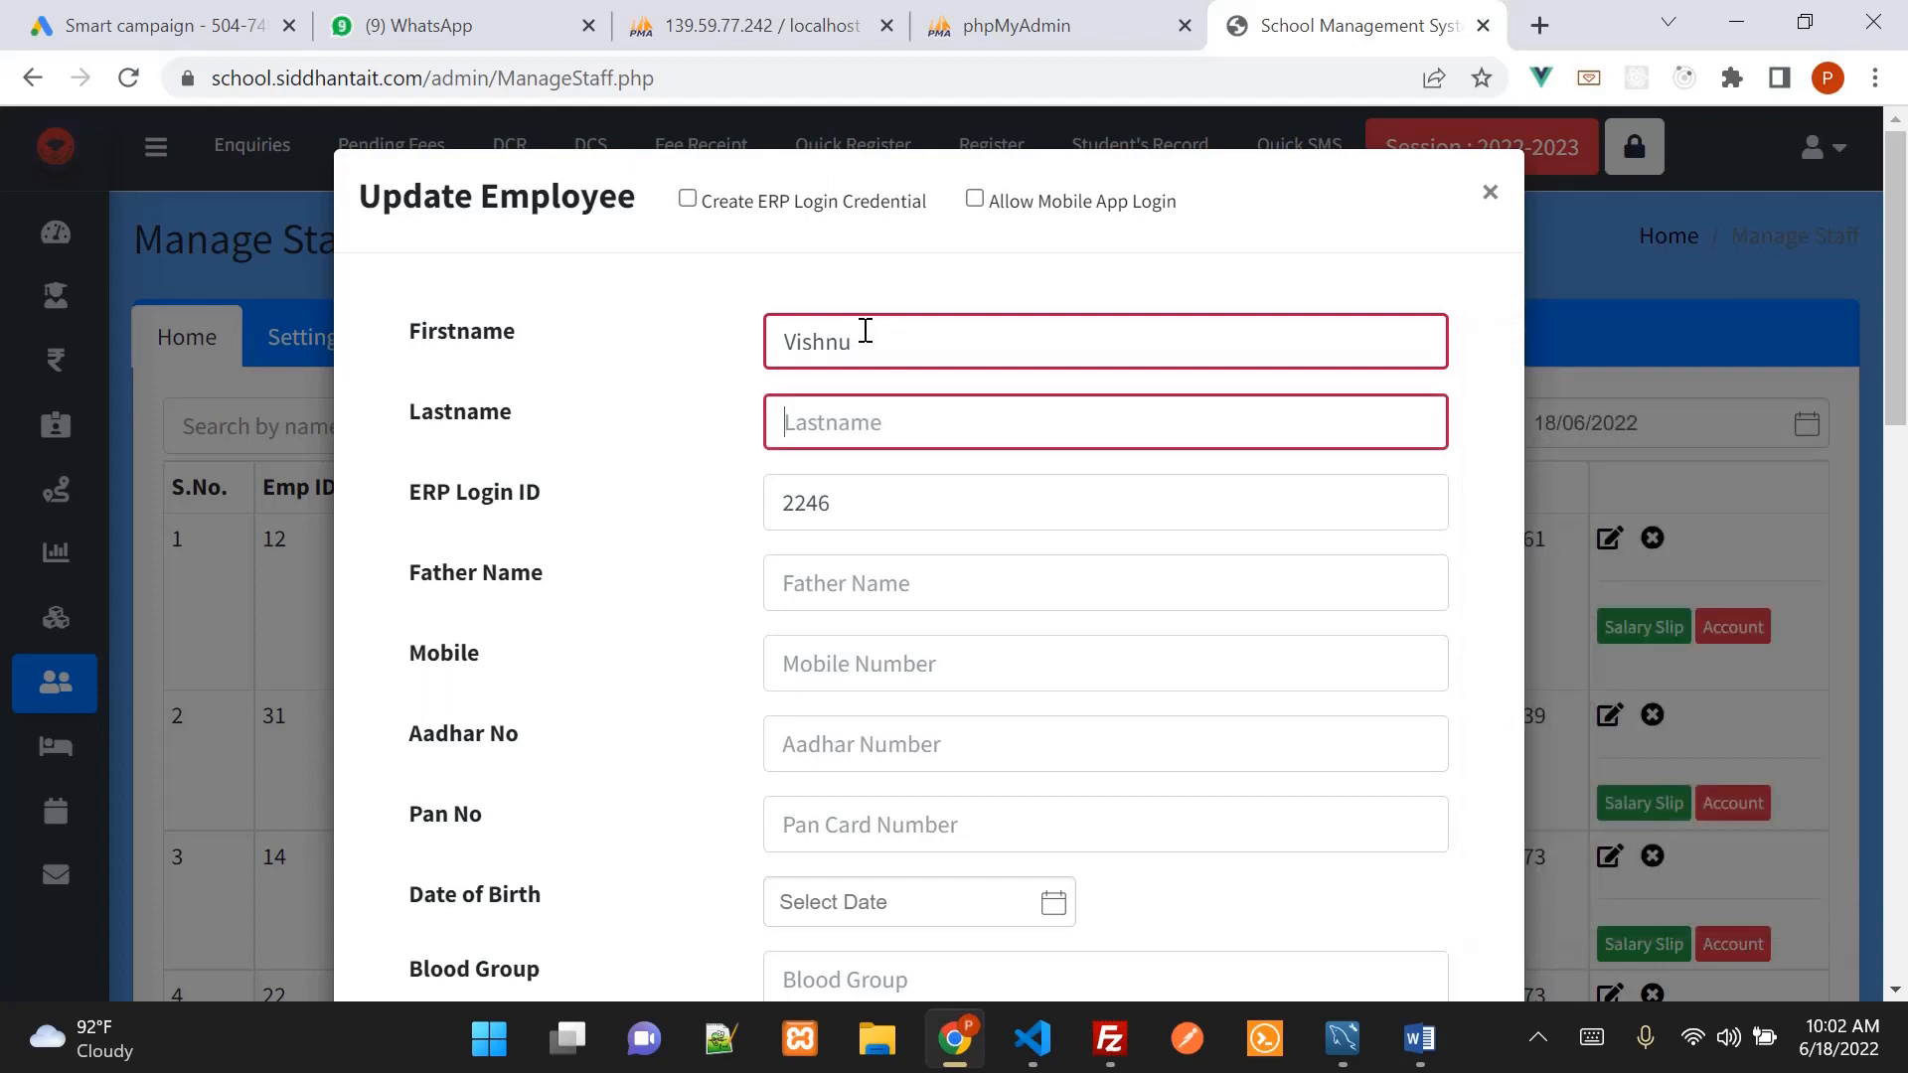
Enable Create ERP Login Credential and replace the pre-filled ERP Login ID with a custom one
click(686, 199)
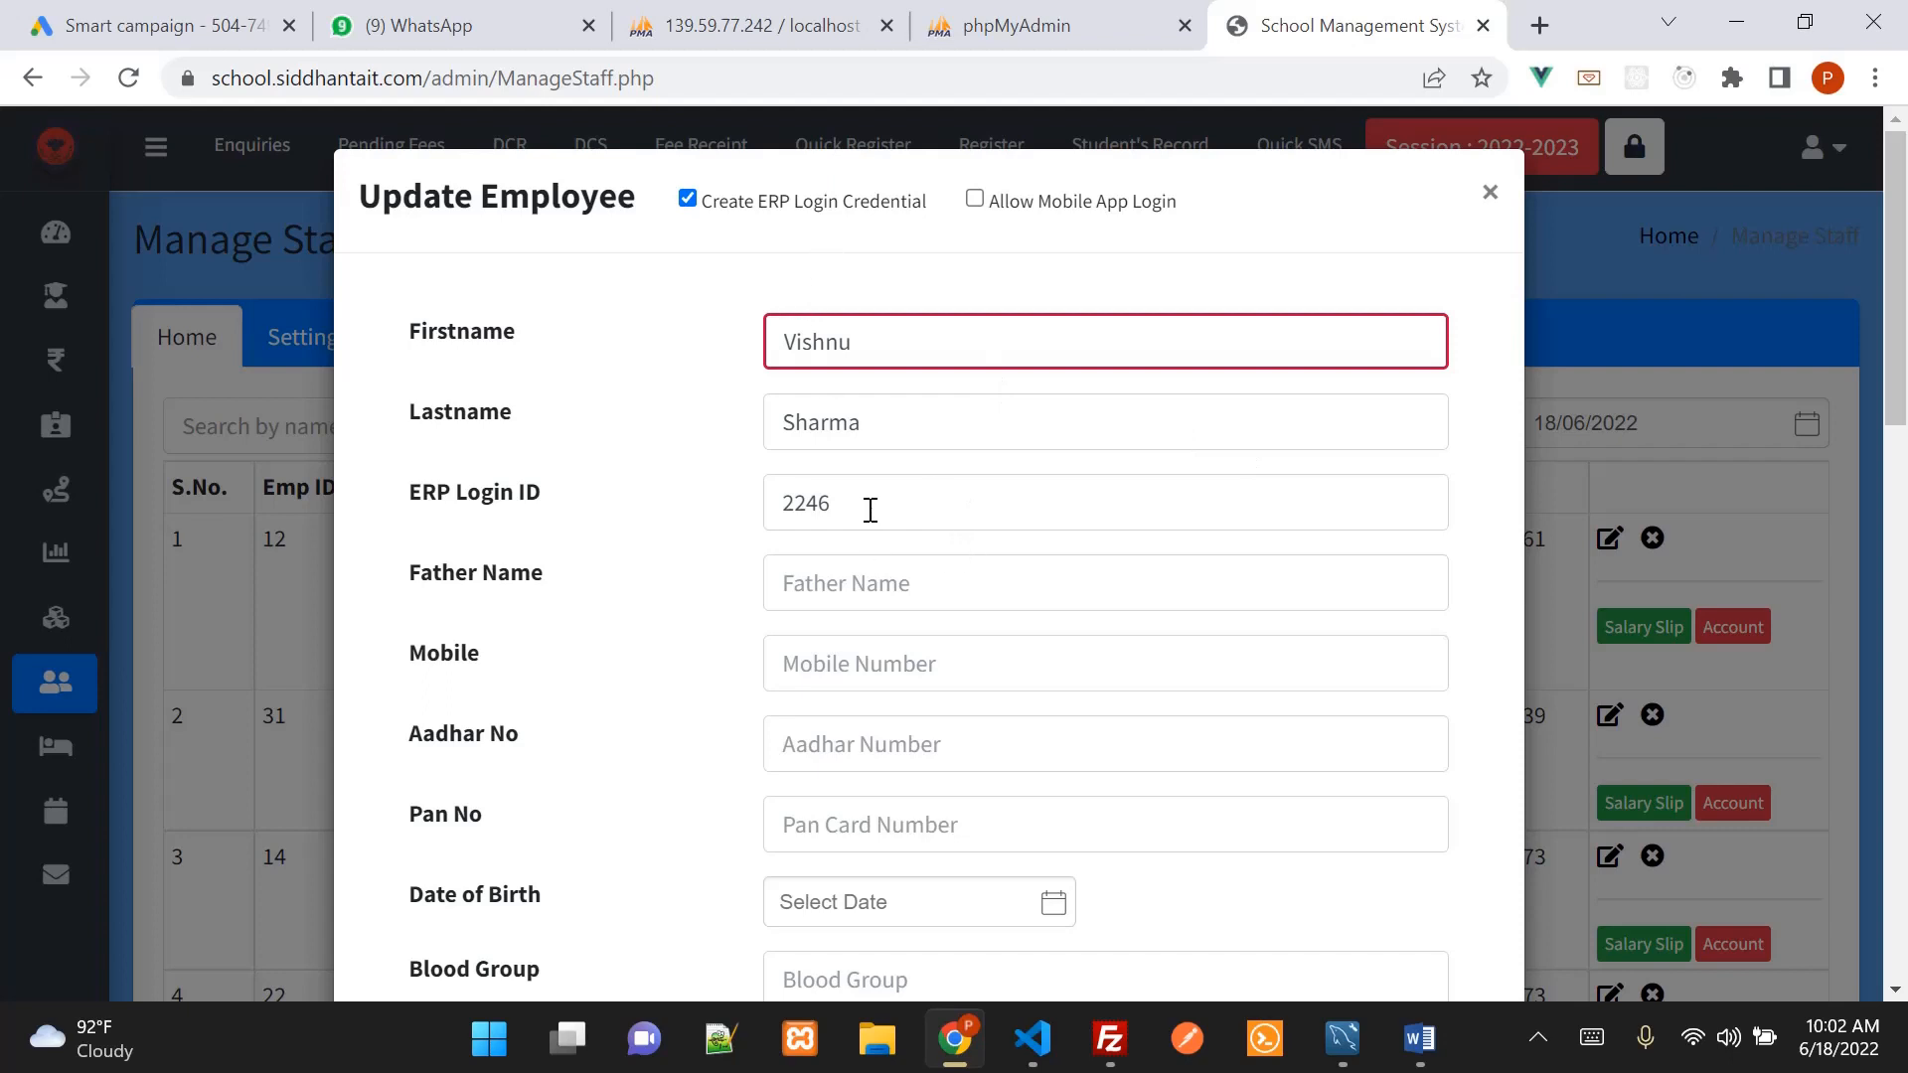
double_click(804, 503)
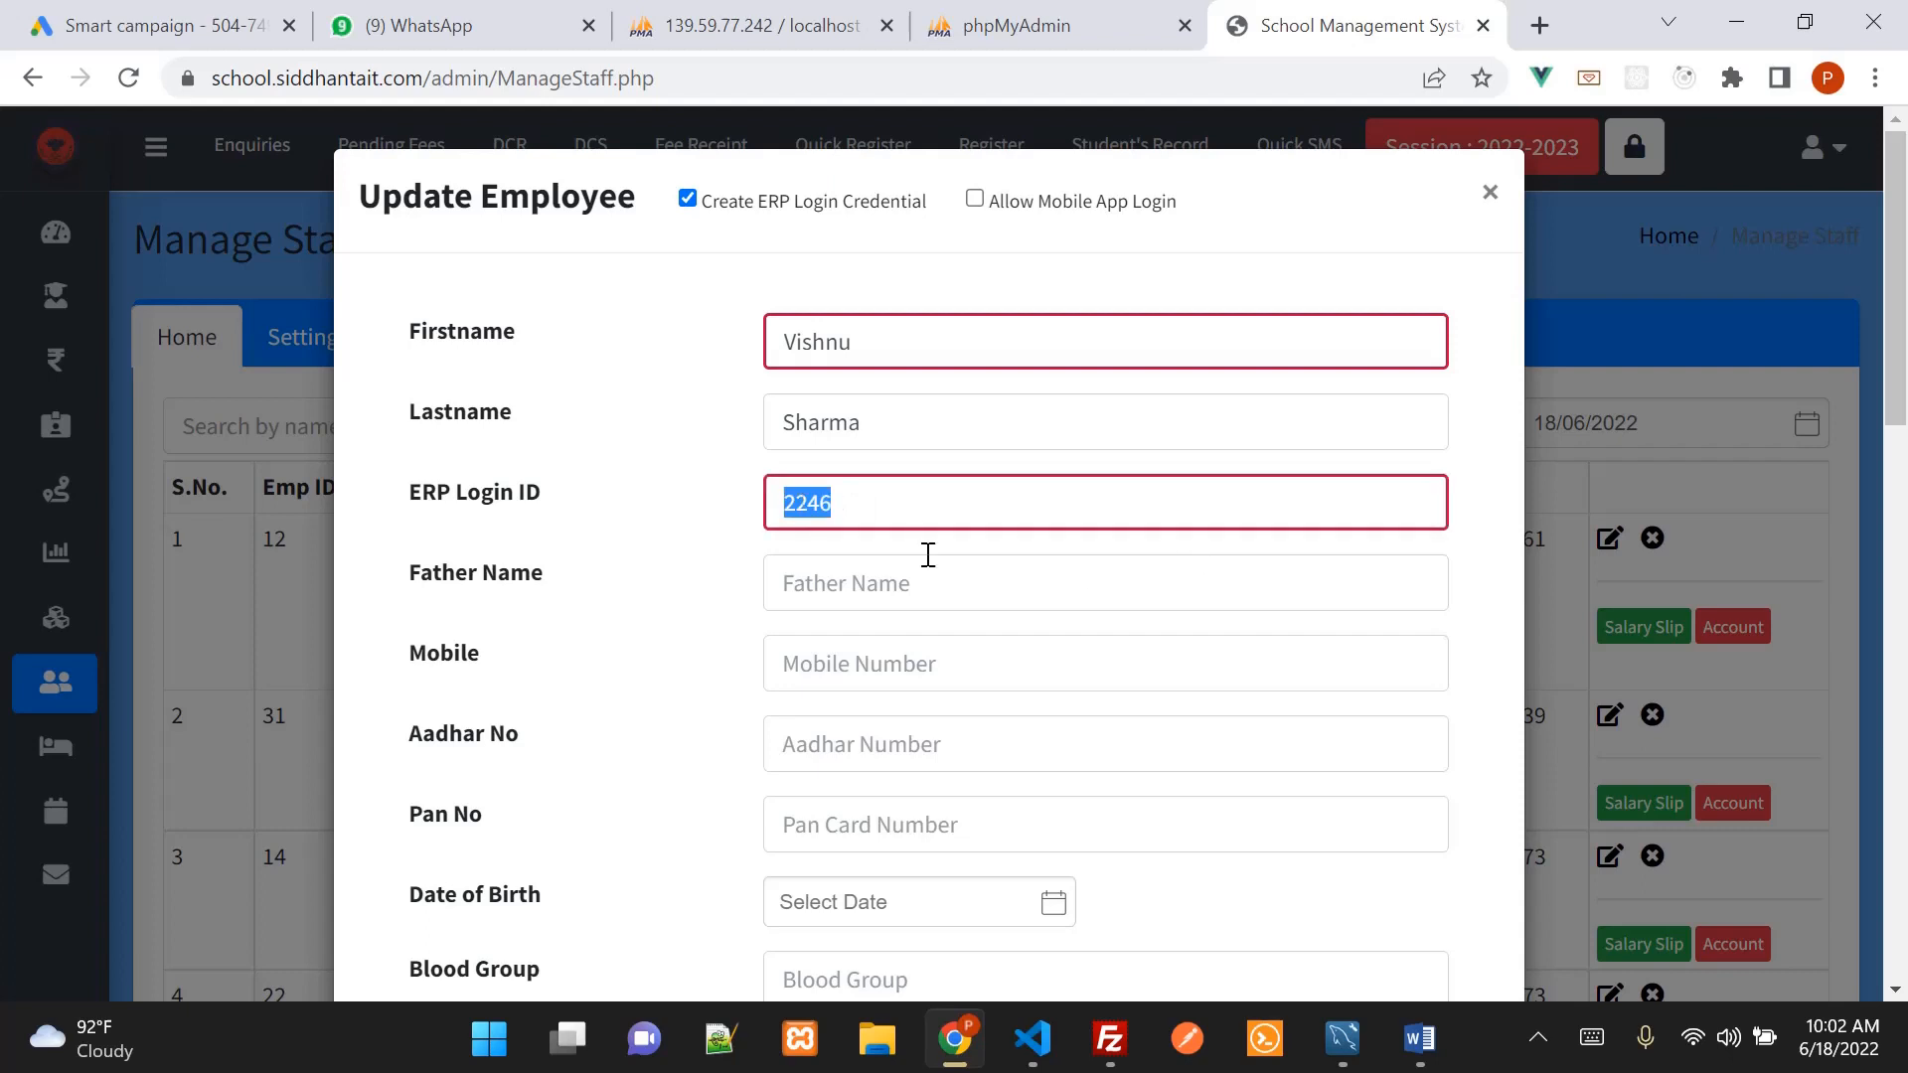
click(870, 516)
key(BackSpace)
key(BackSpace)
key(BackSpace)
key(BackSpace)
text(vishnu_001)
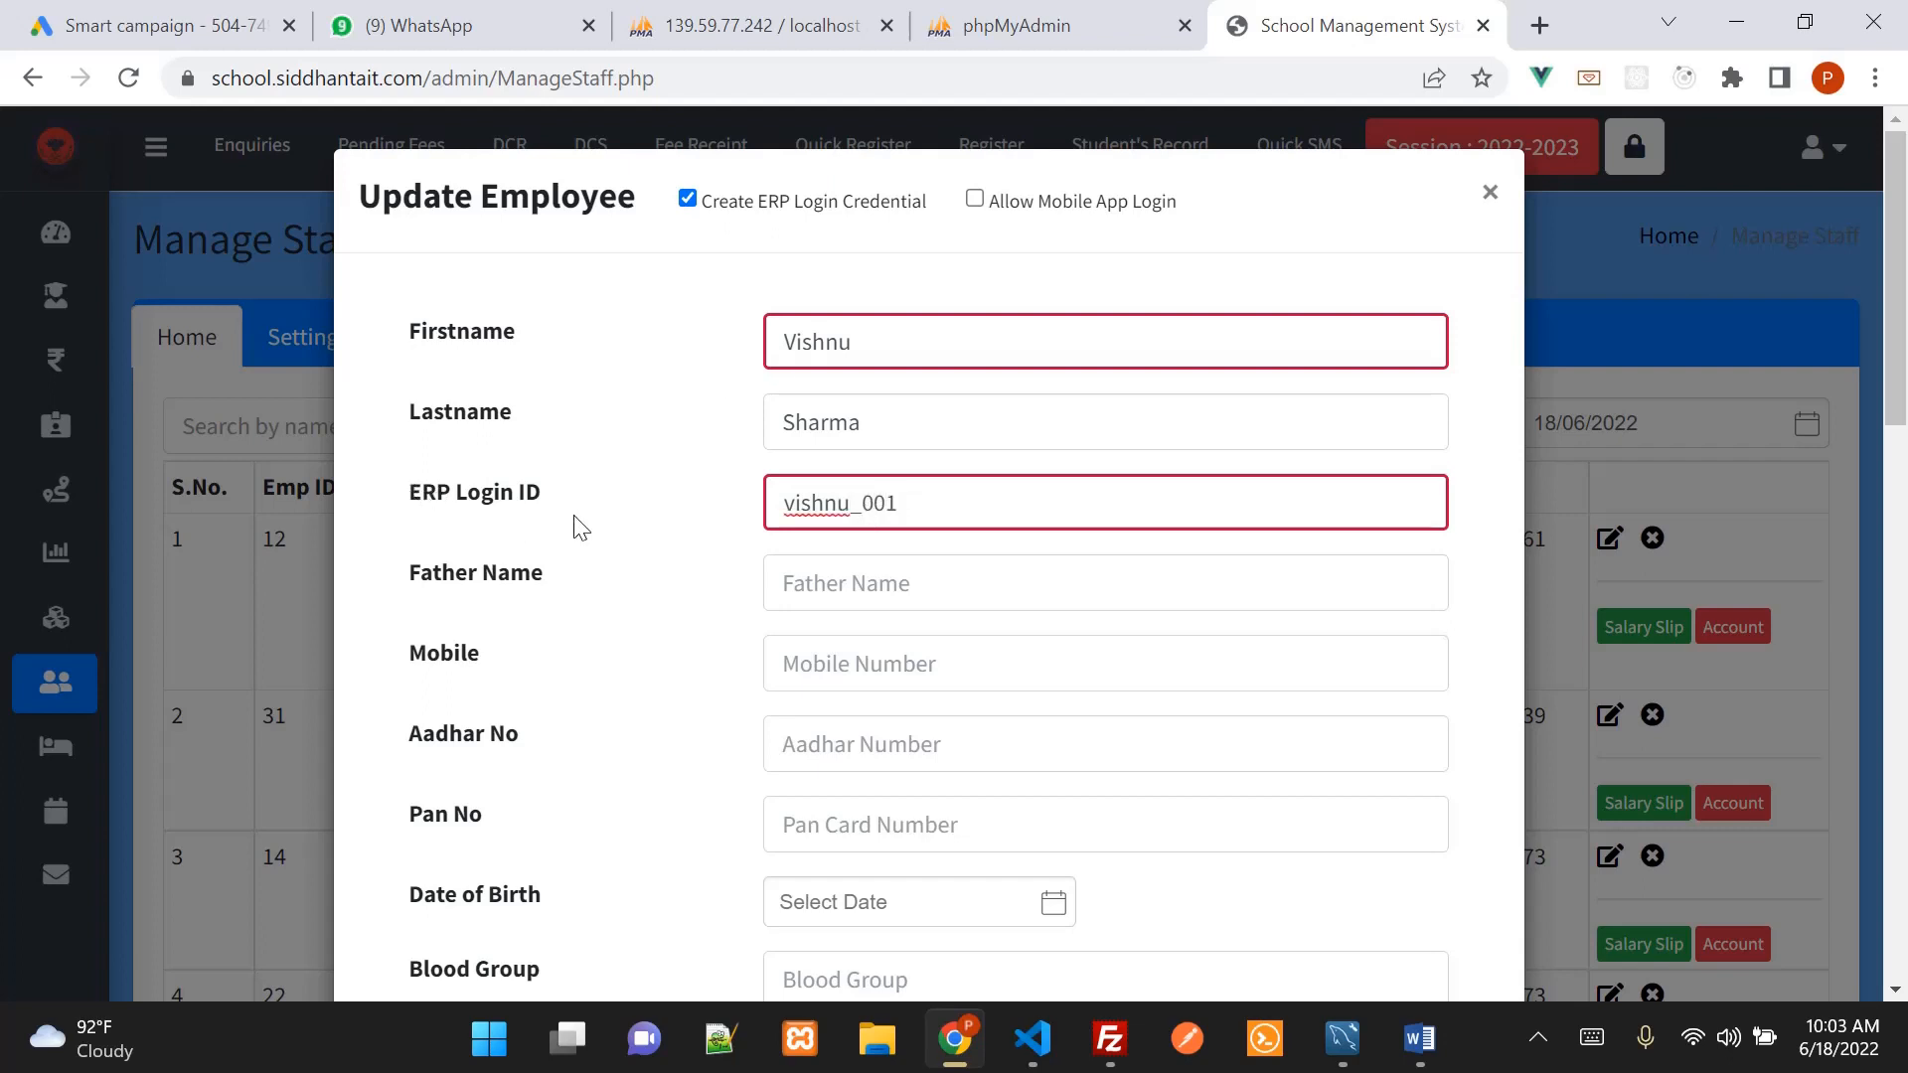
drag(744, 205, 930, 204)
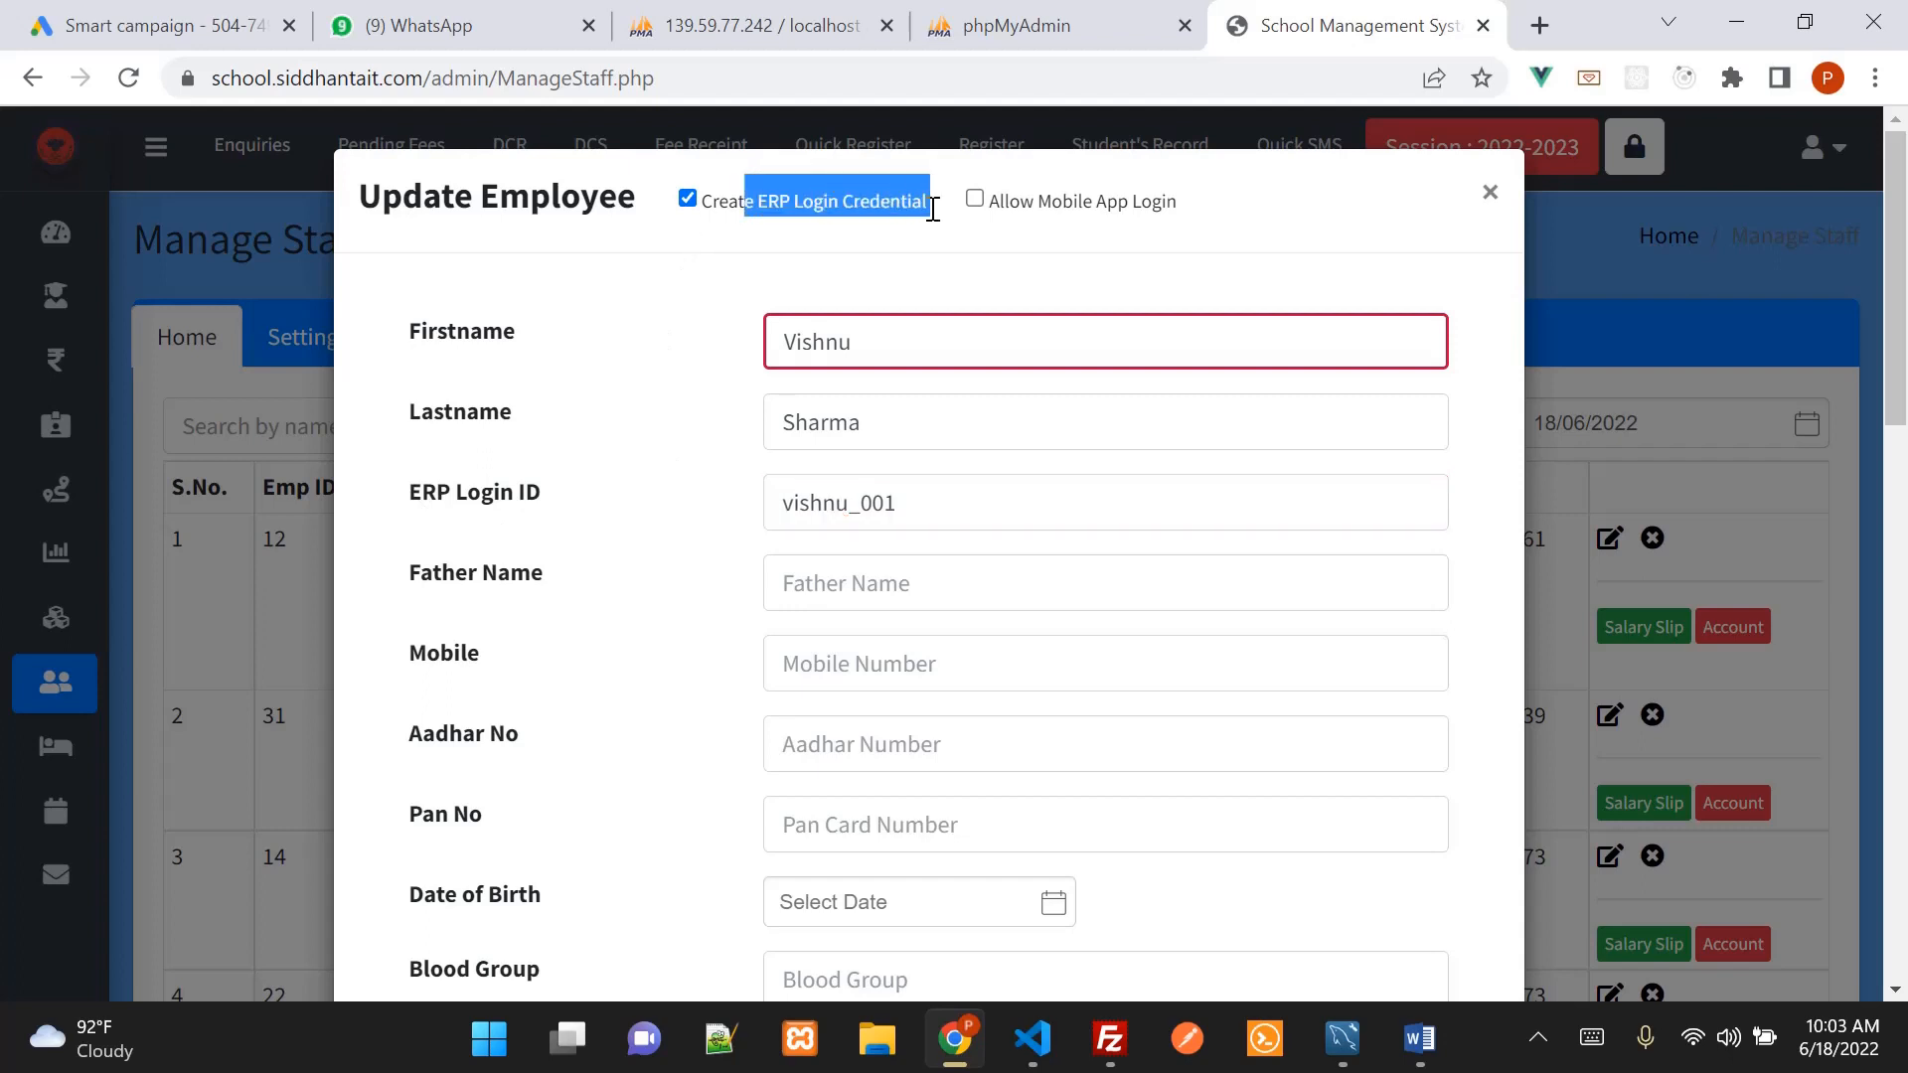
click(898, 356)
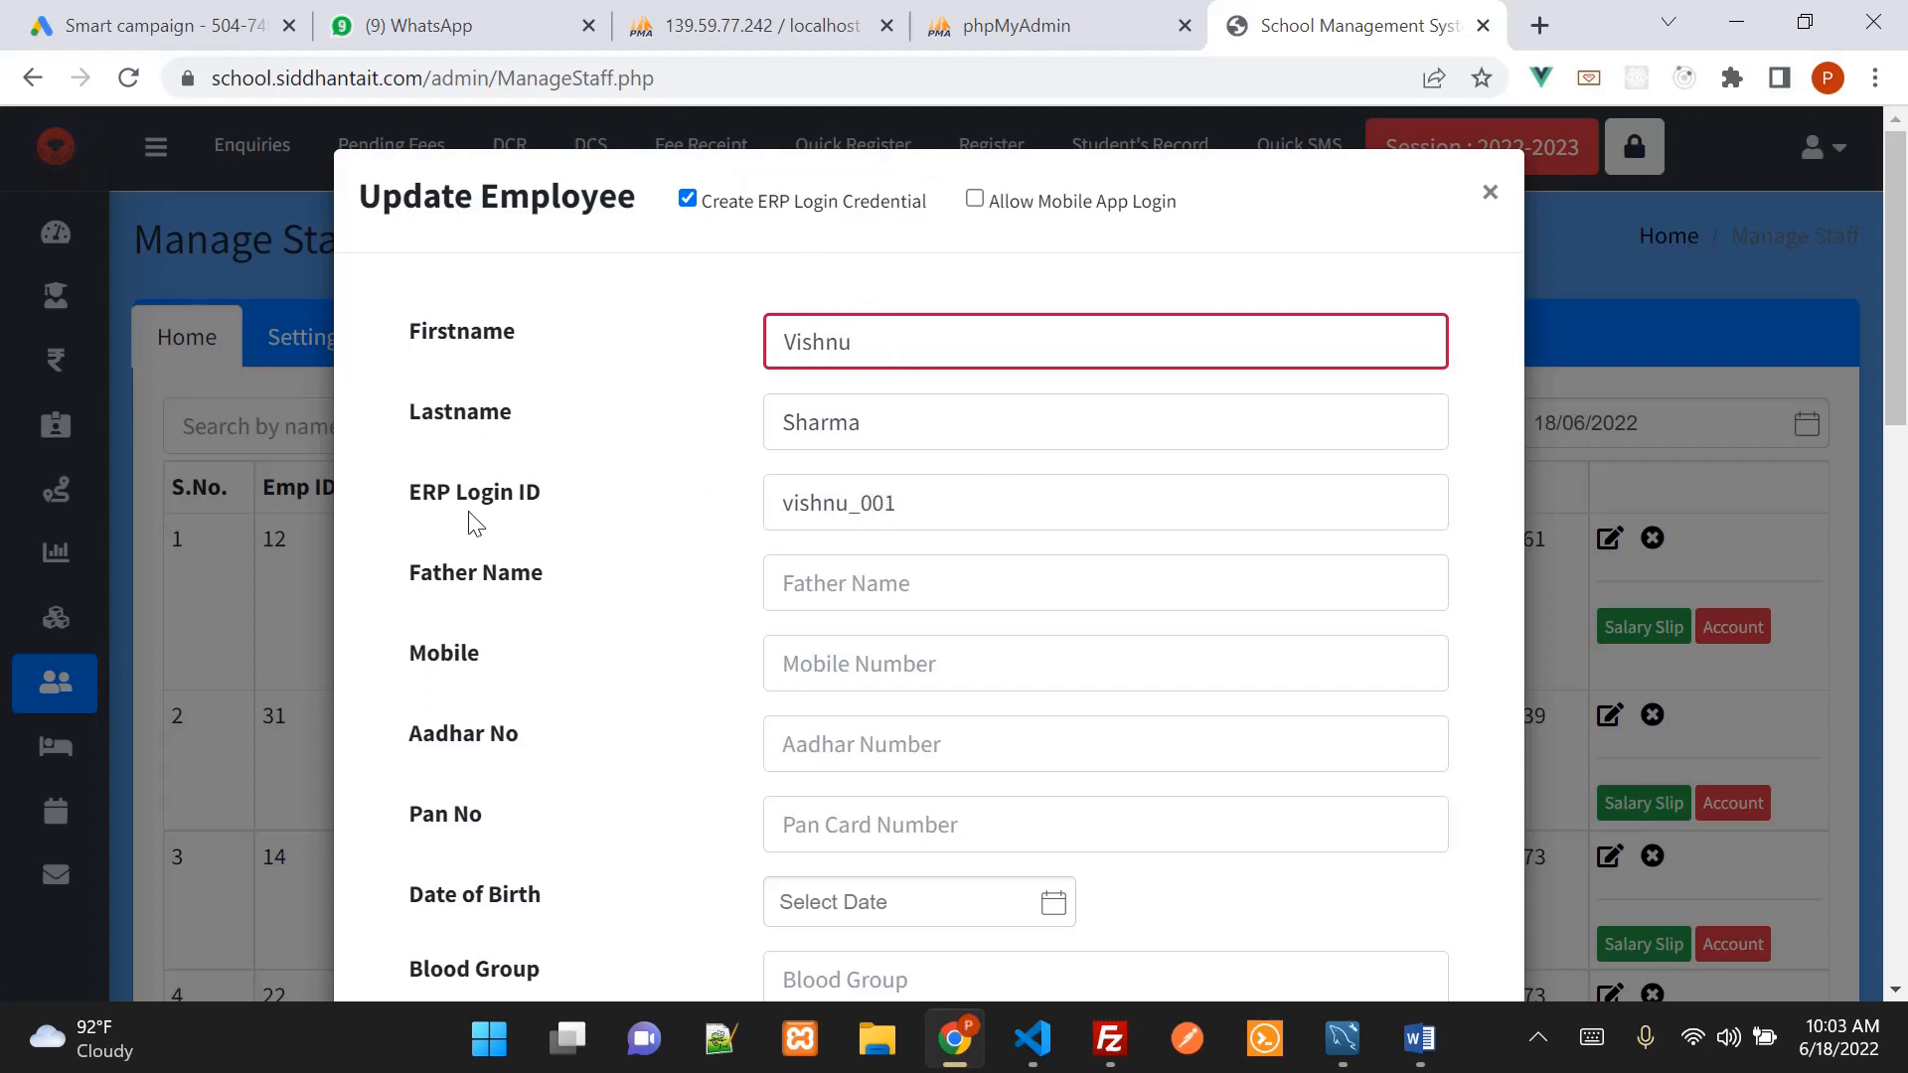
click(960, 508)
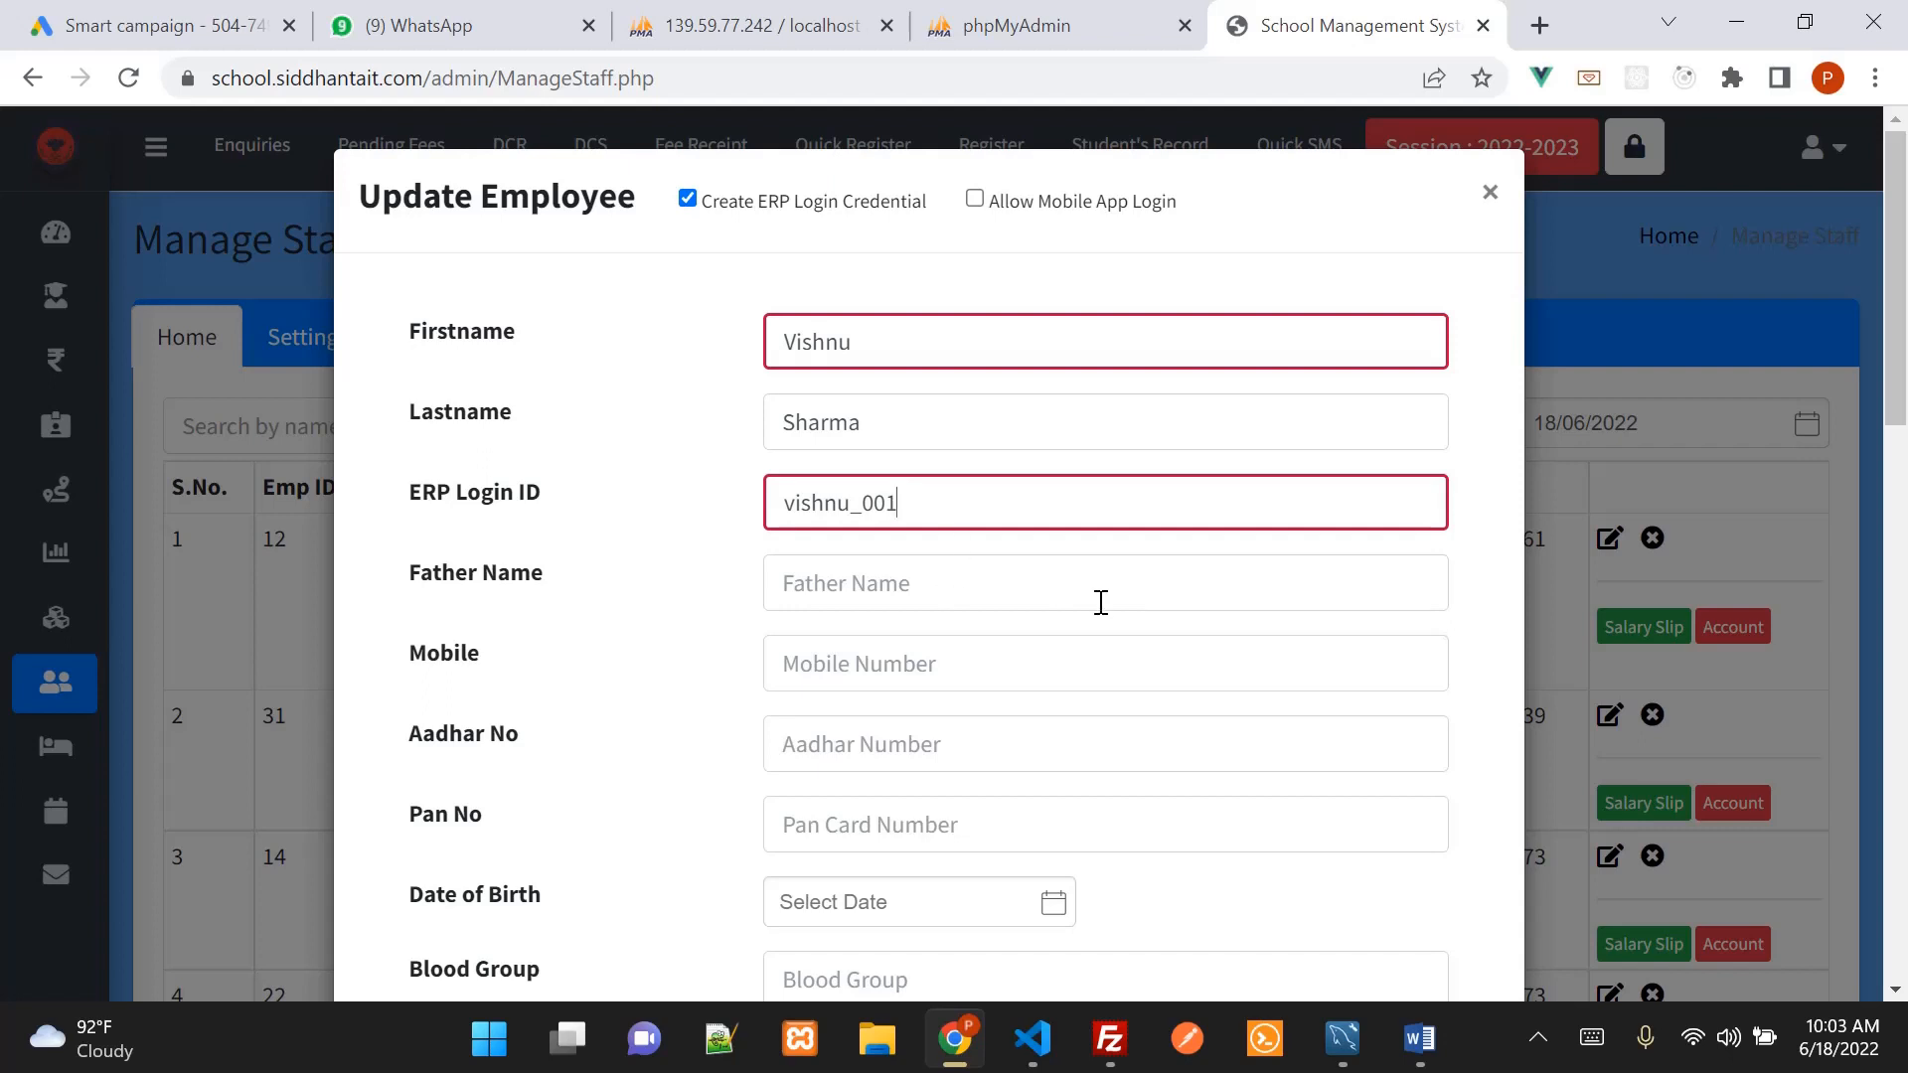
Allow mobile app login and enter the employee's mobile number
scroll(1101, 602, down, 5)
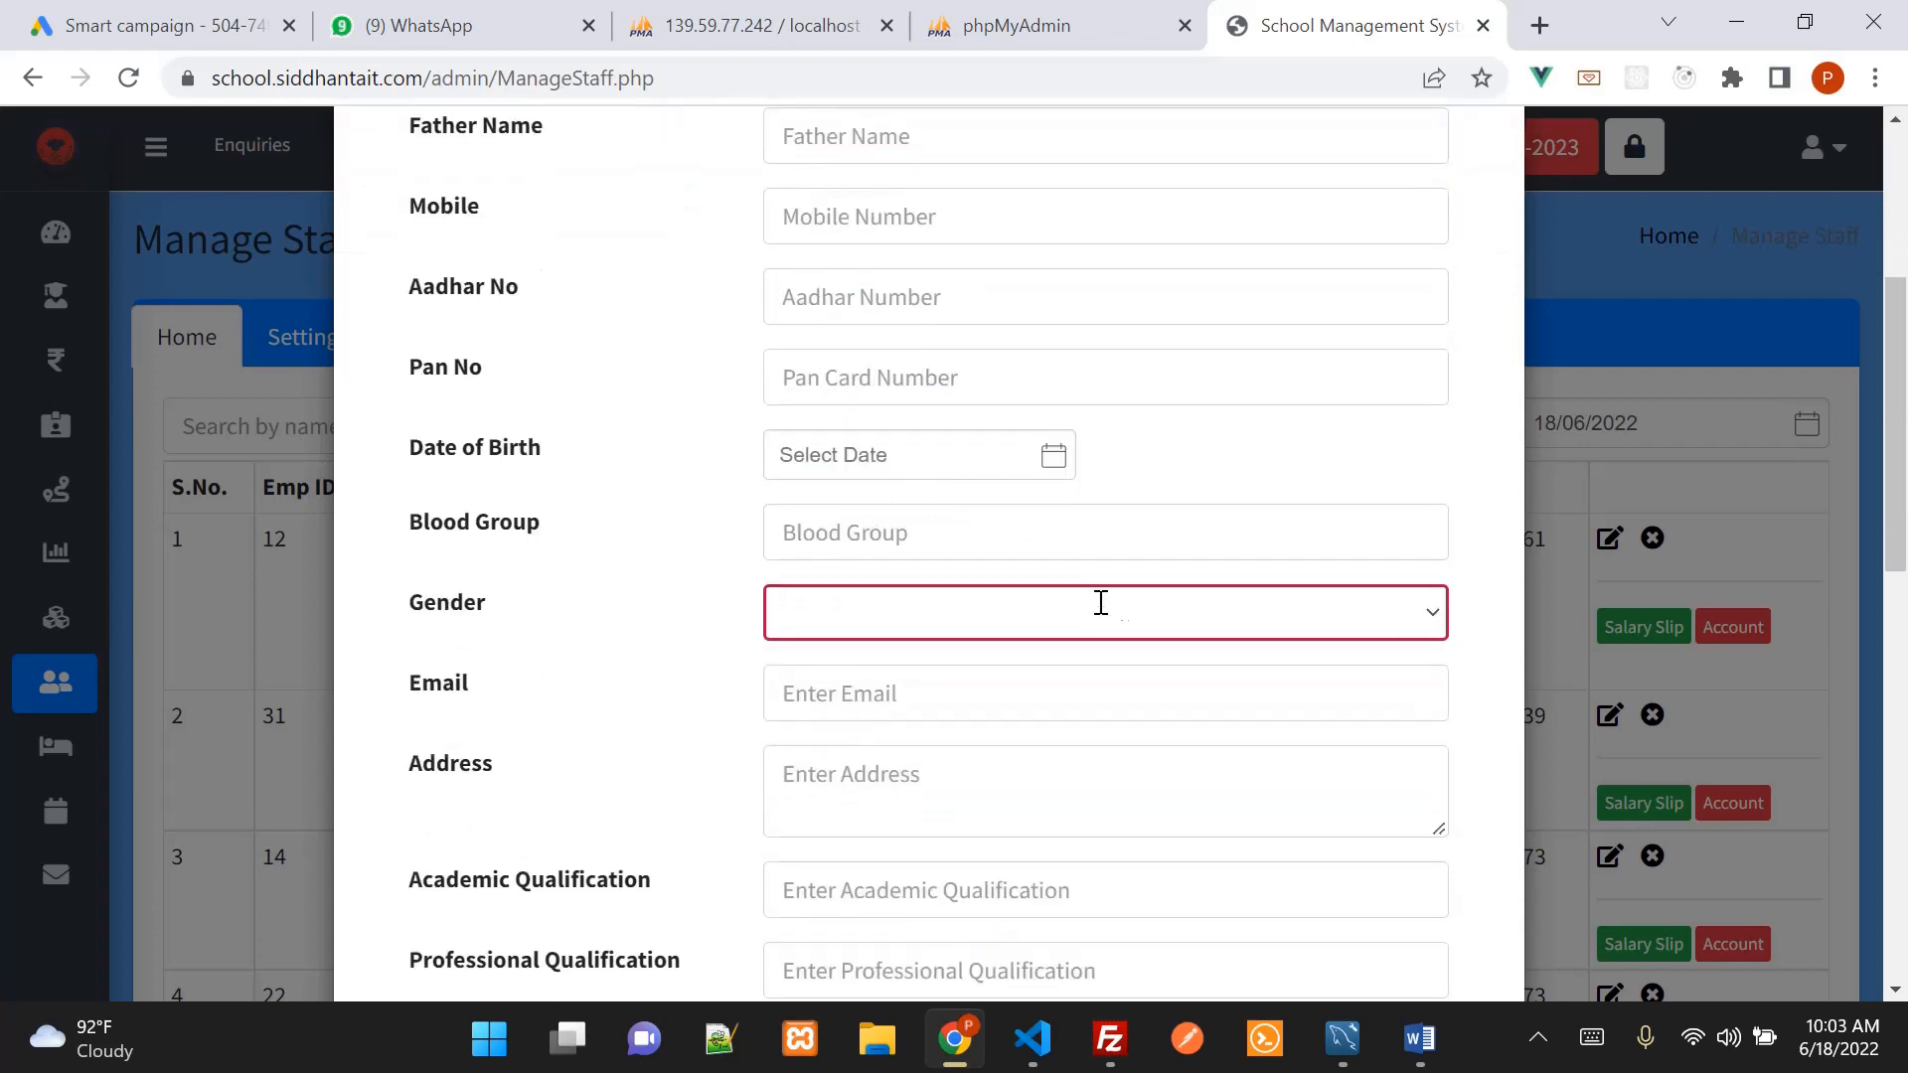
scroll(1228, 547, up, 6)
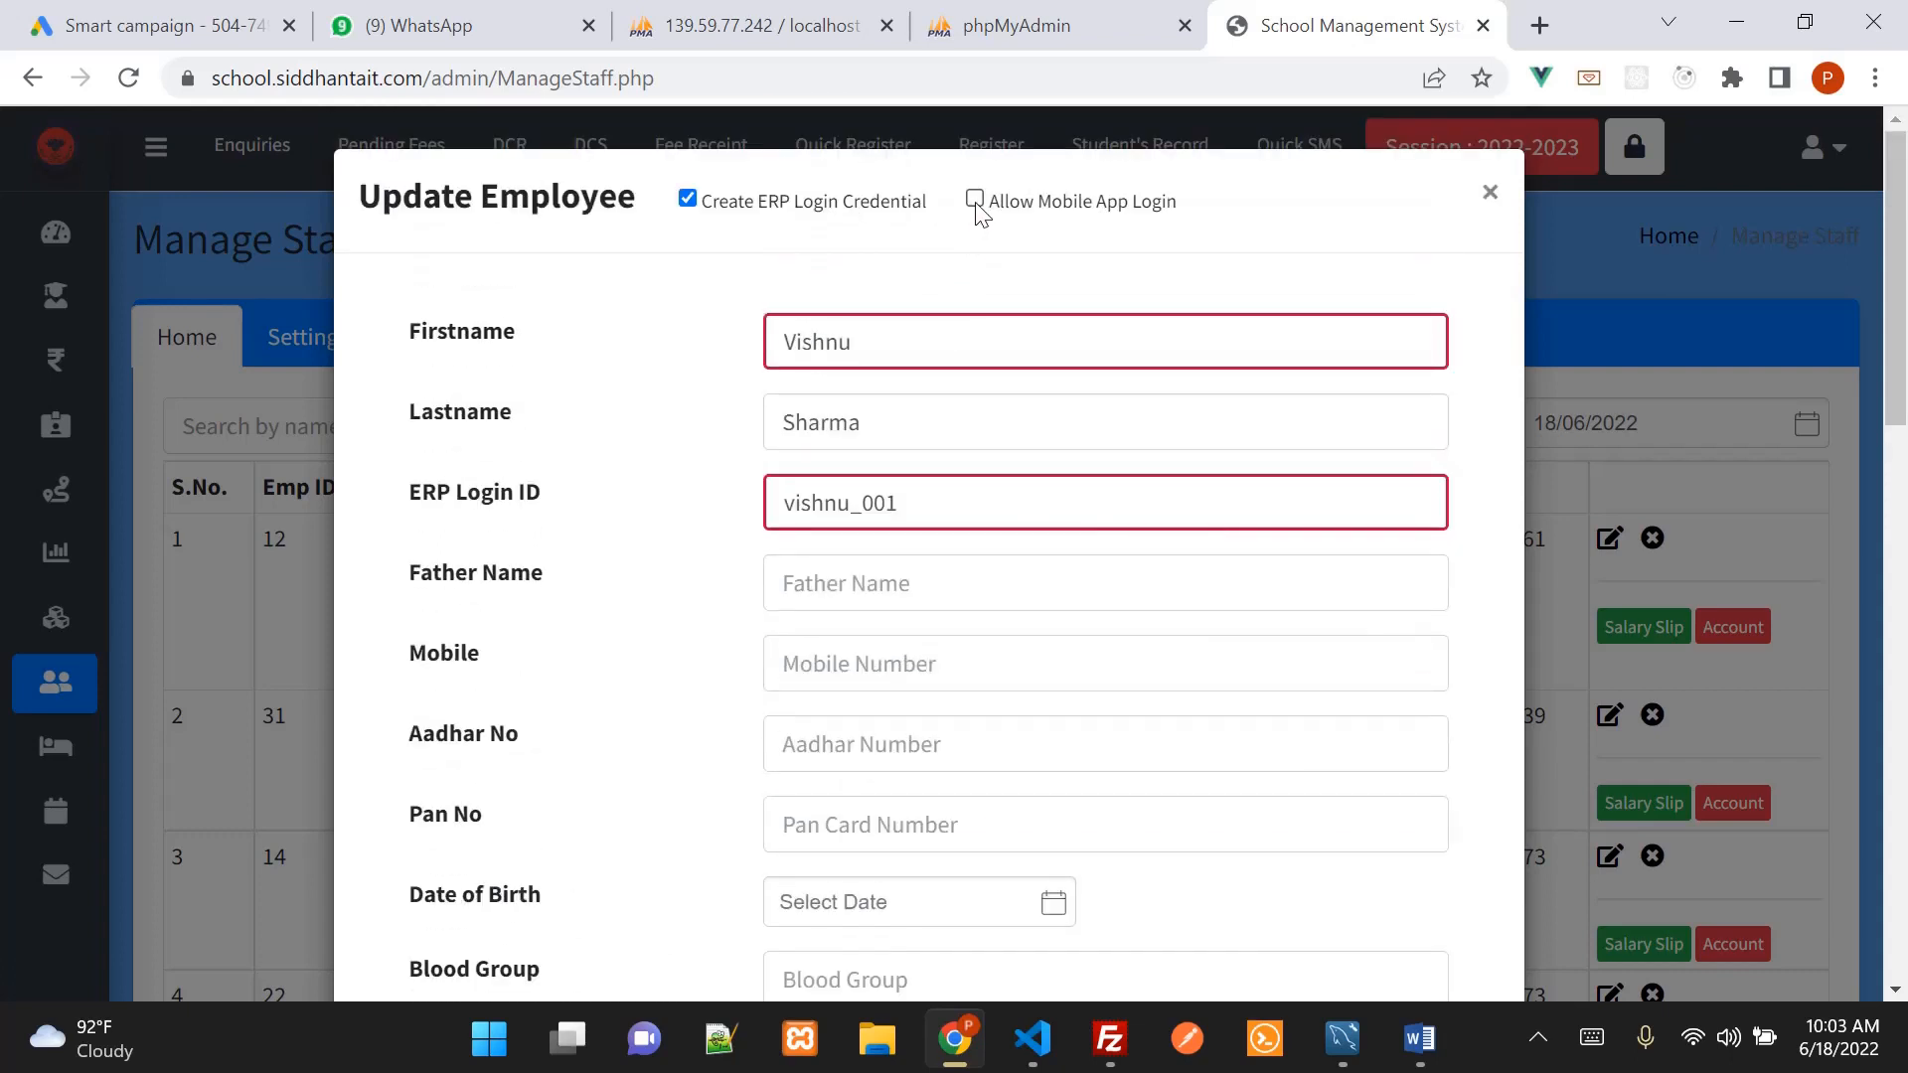
click(974, 203)
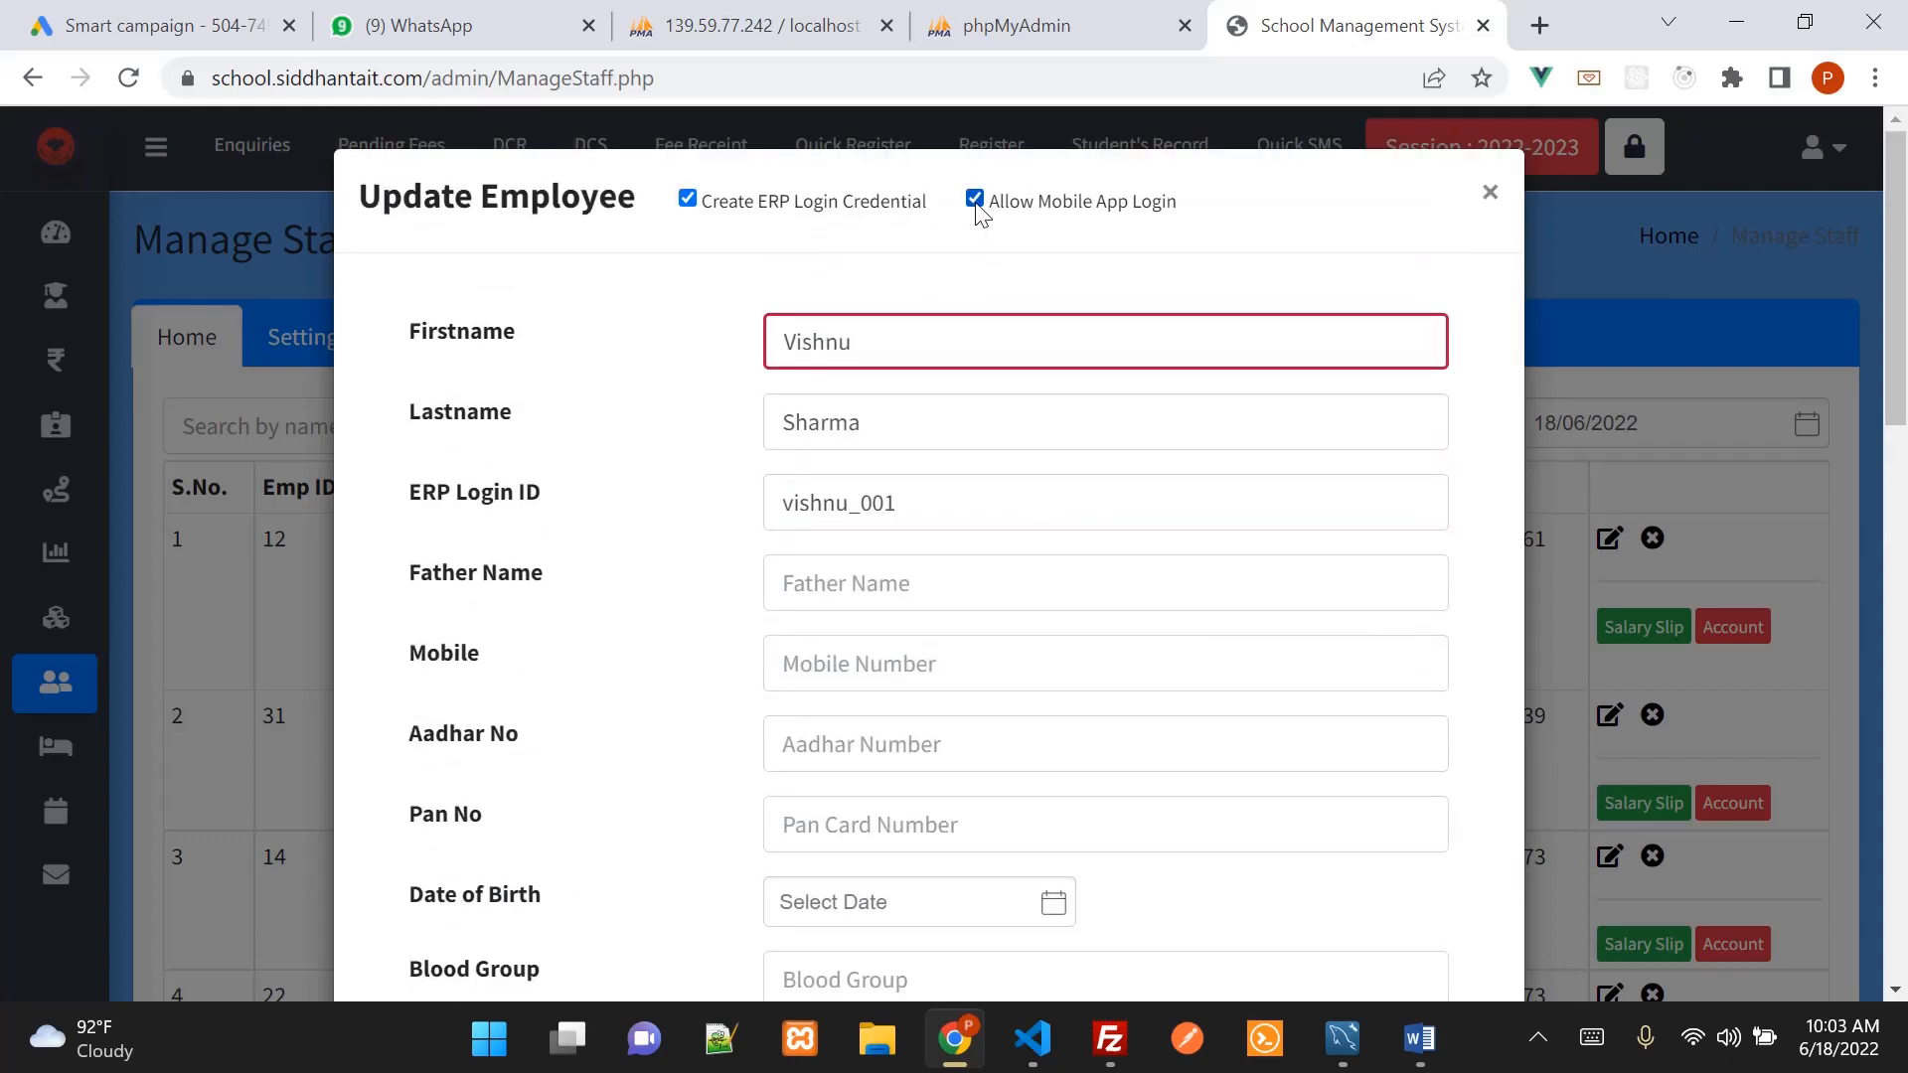
scroll(1131, 582, down, 1)
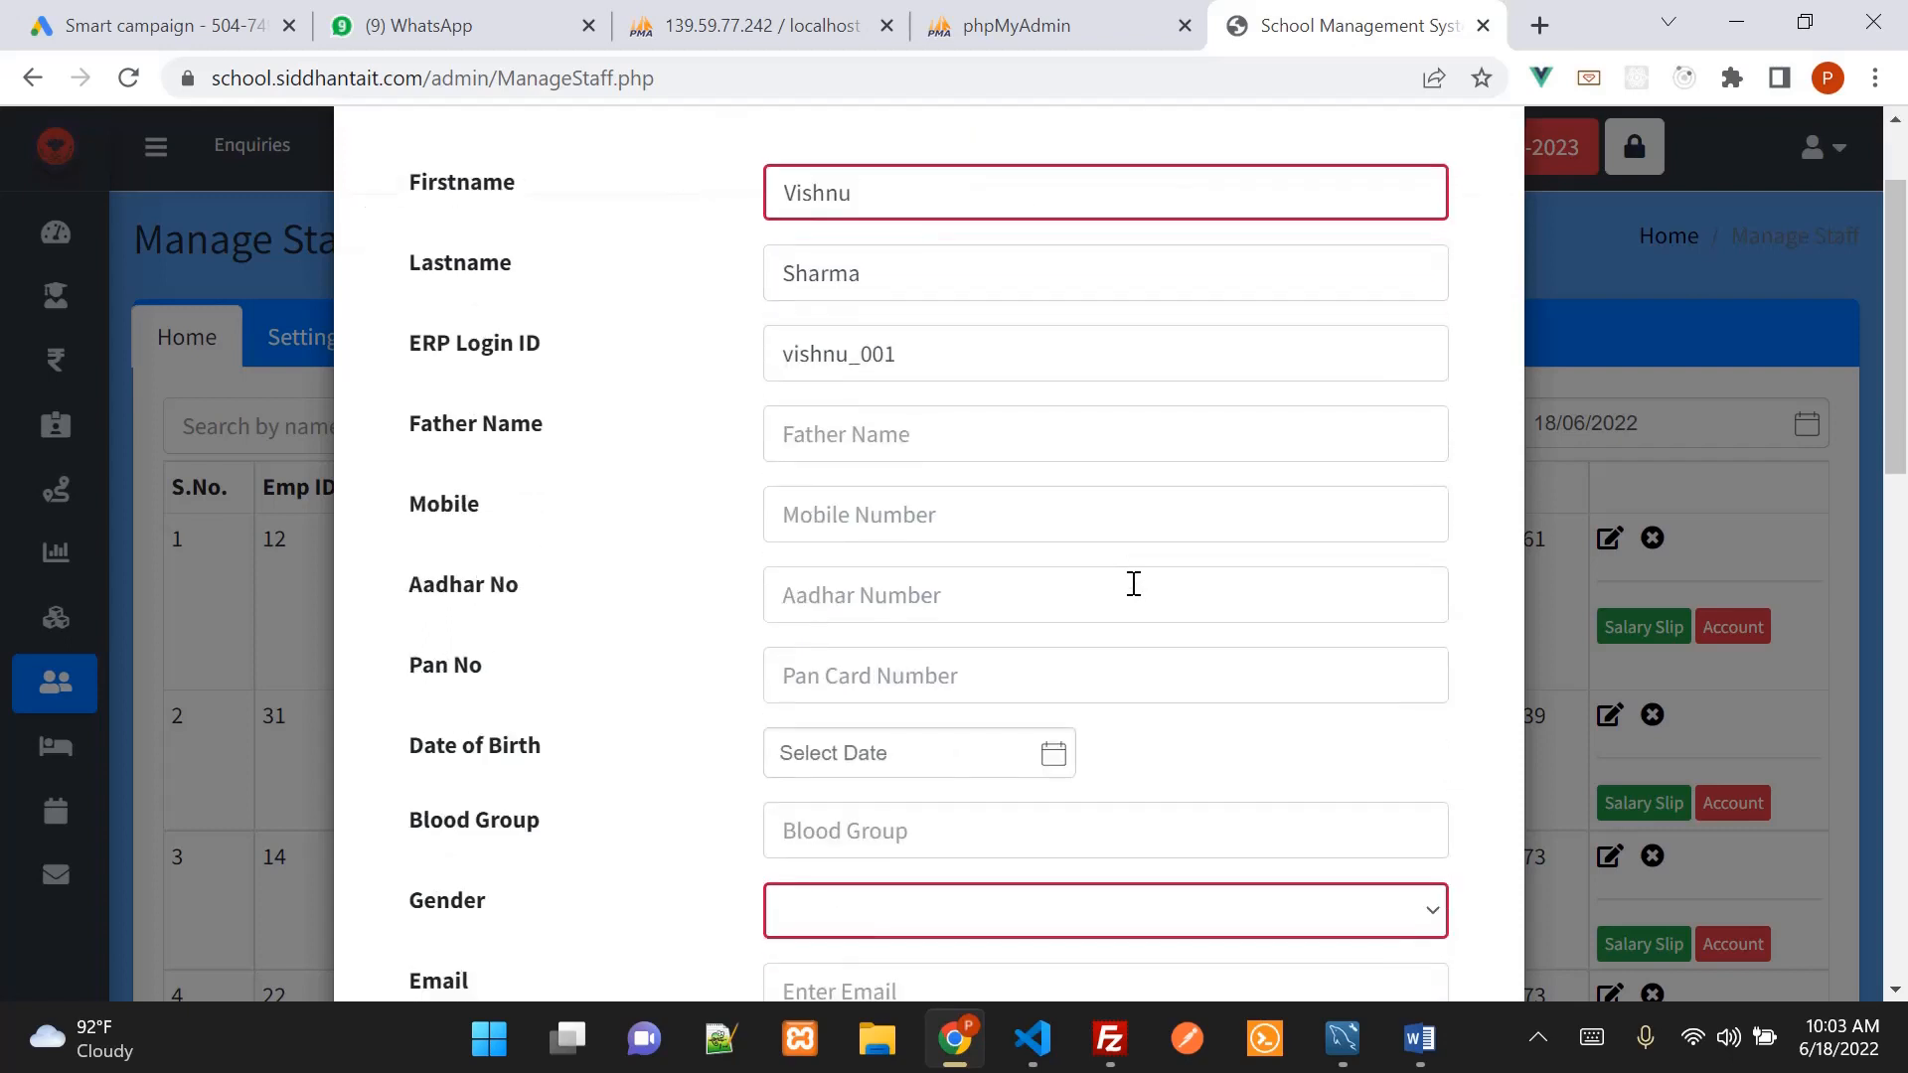
click(918, 502)
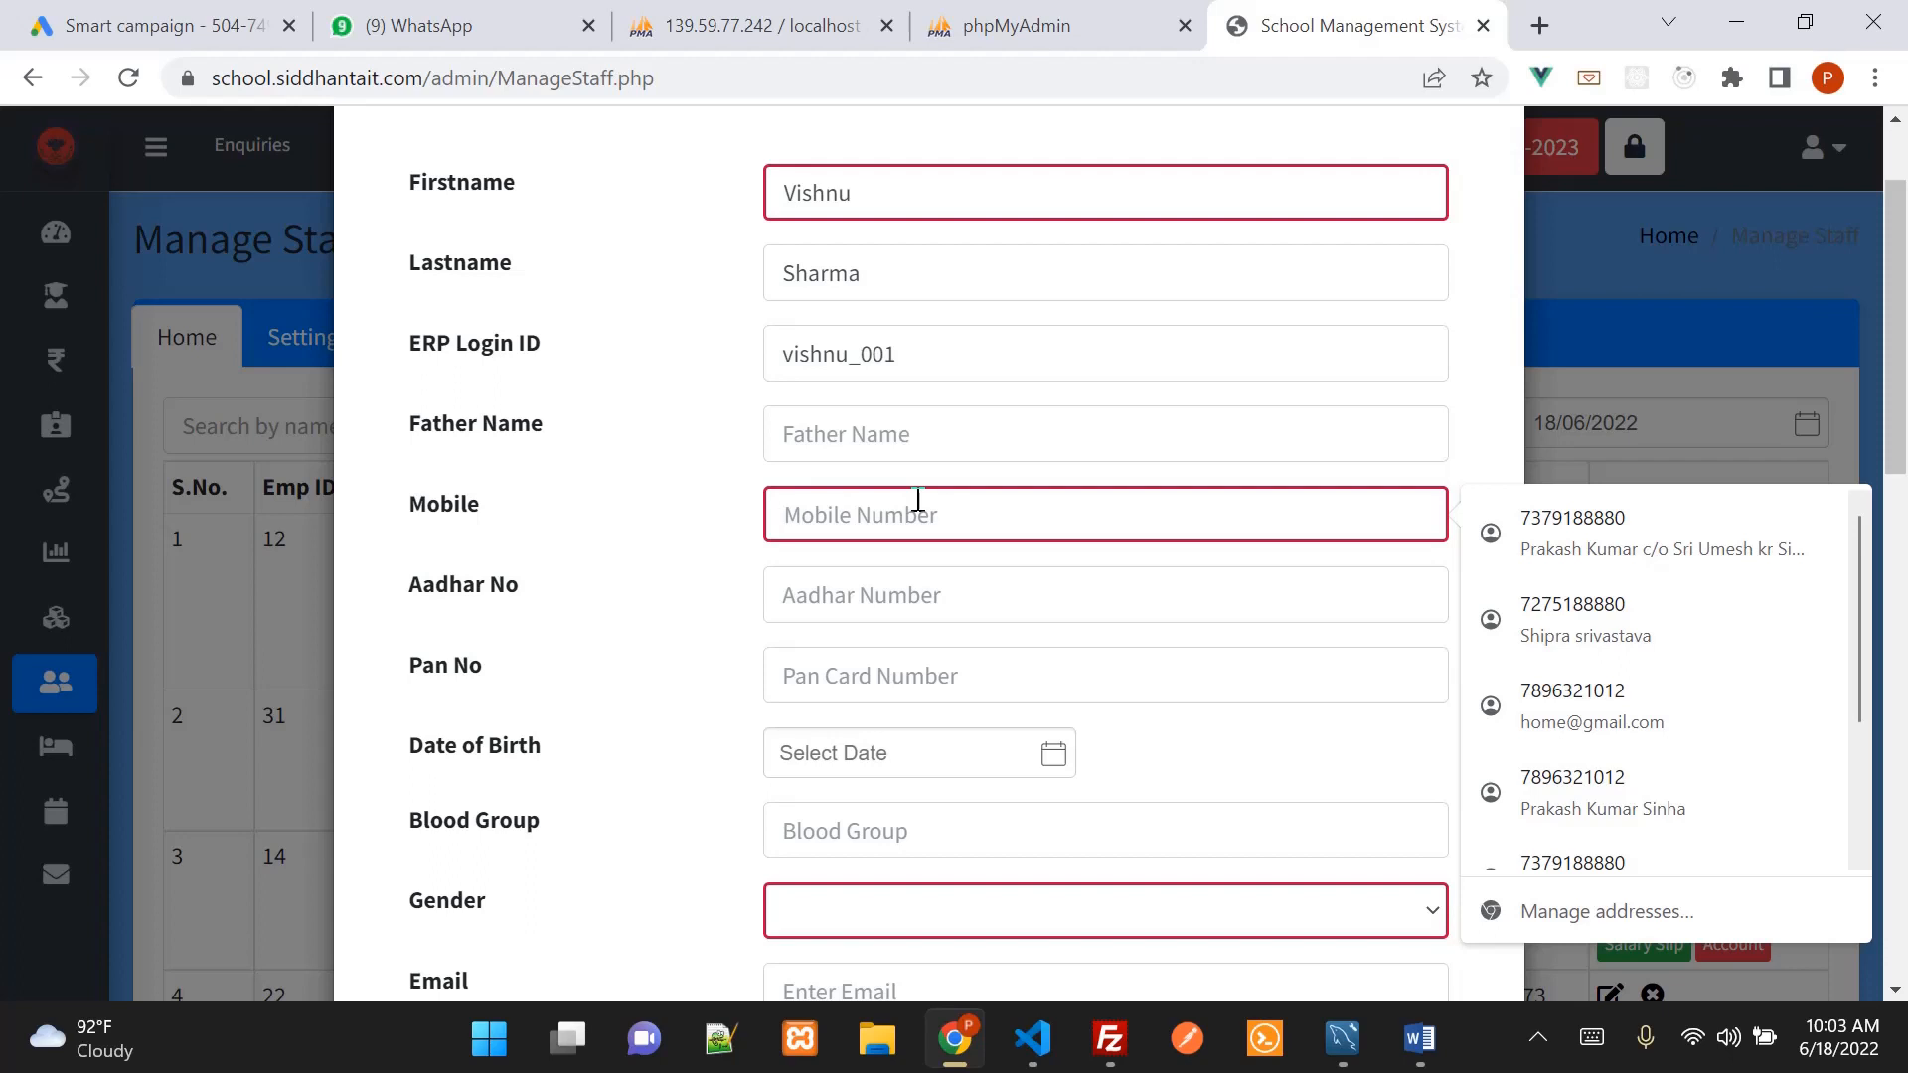
Set the employee's gender to Male
scroll(918, 507, down, 3)
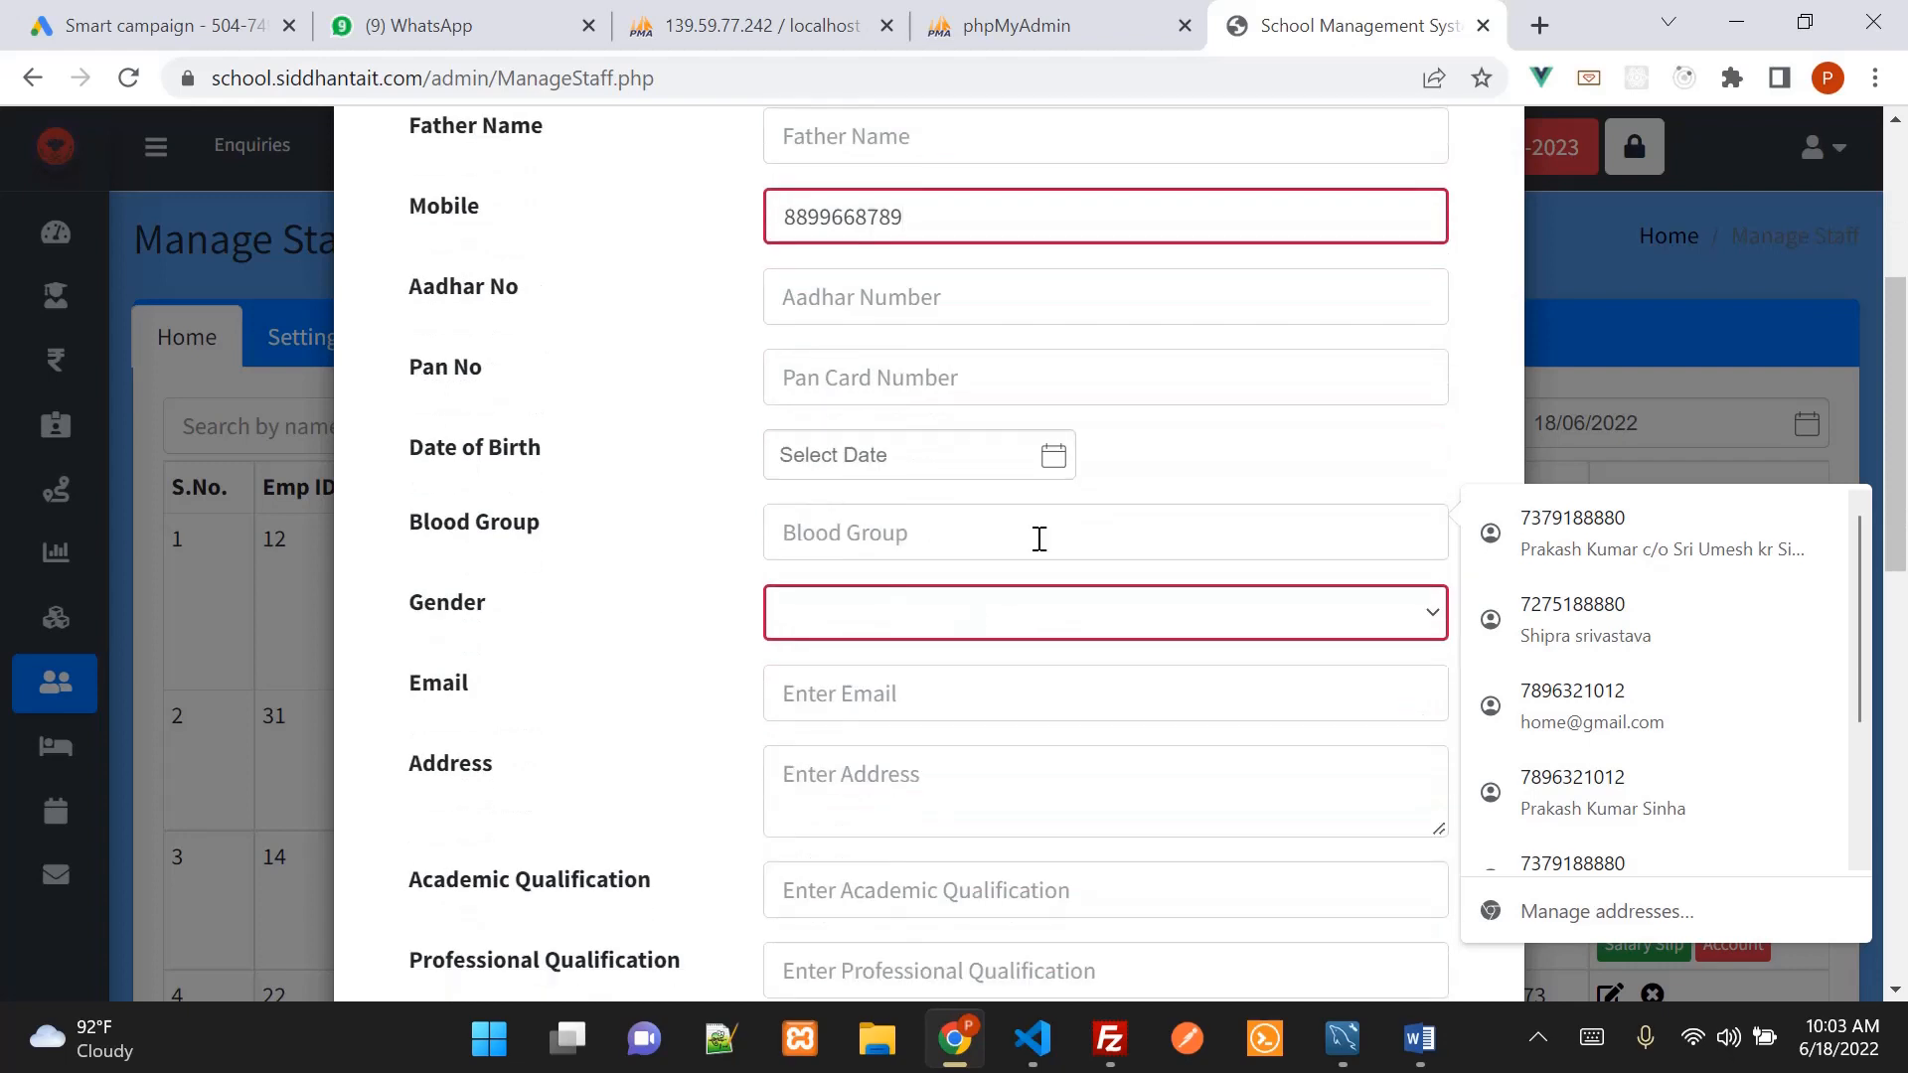
click(1200, 628)
click(1060, 698)
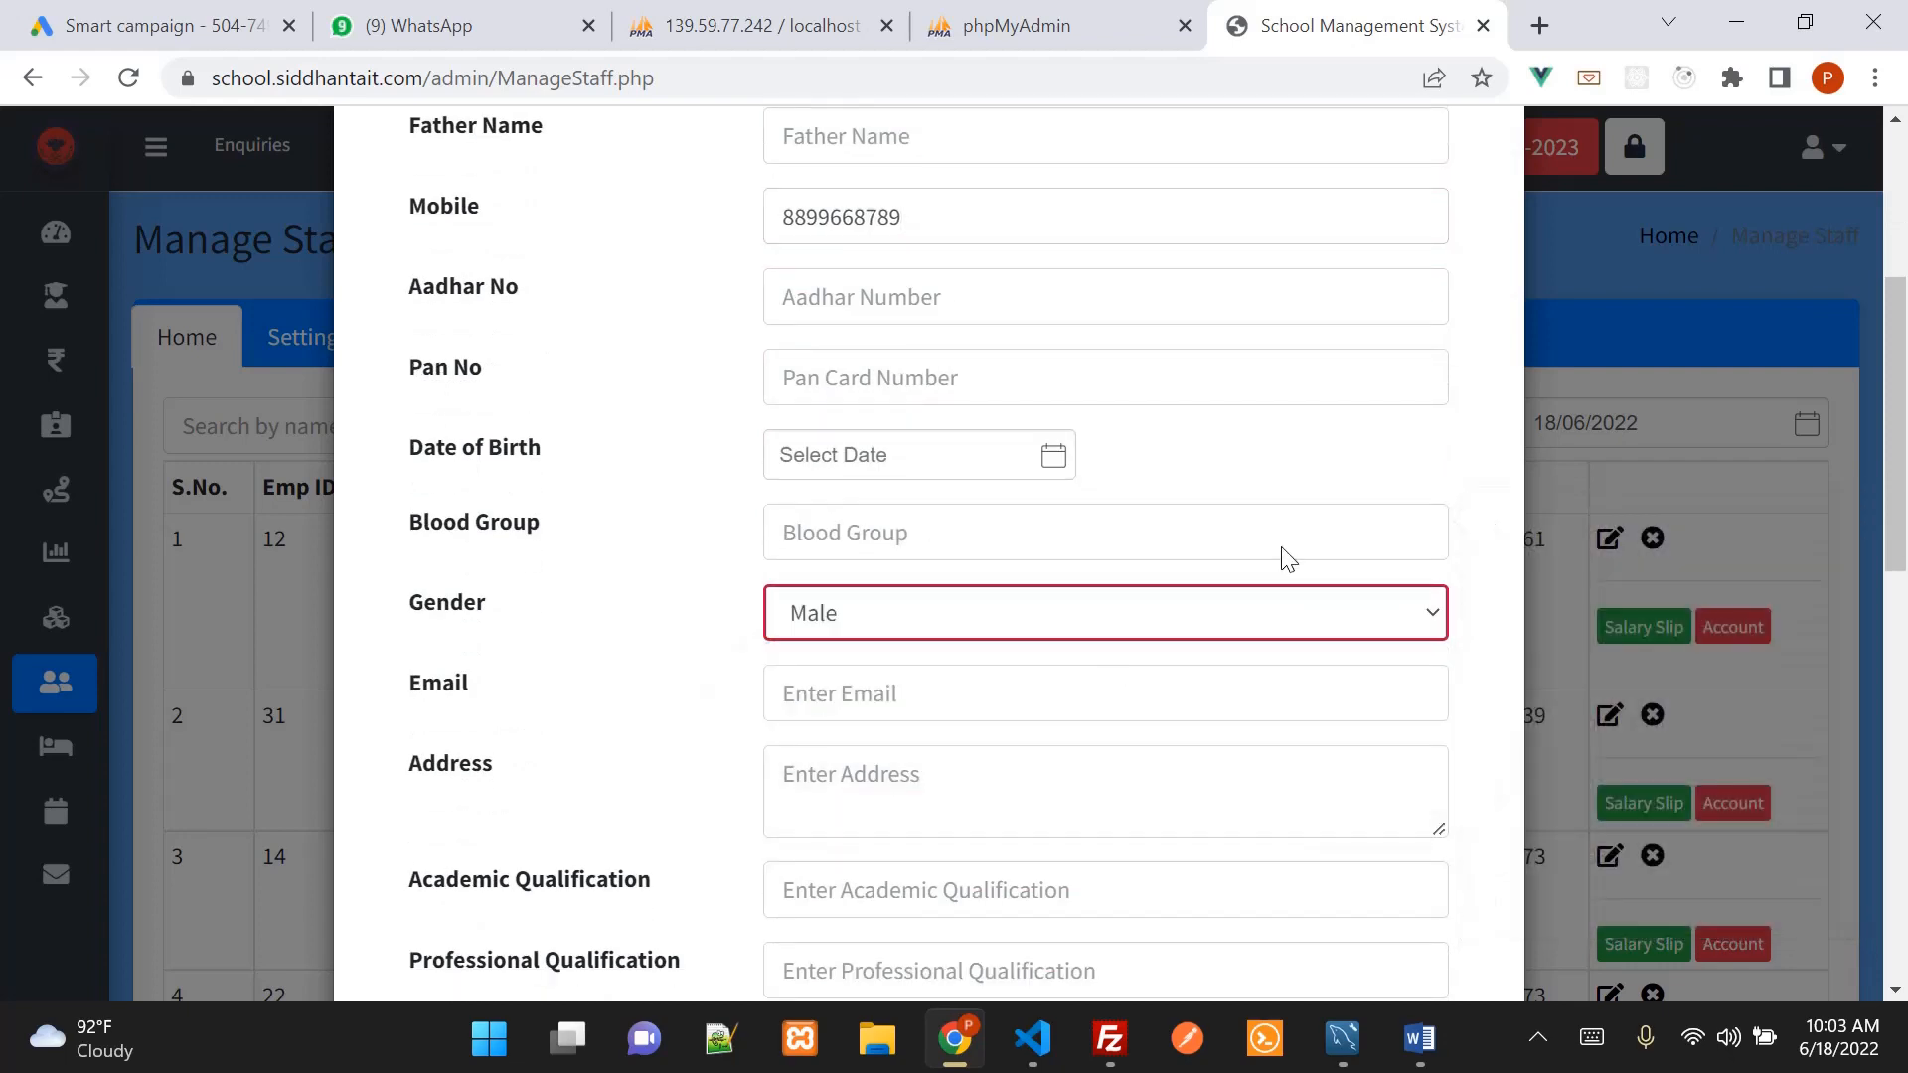
scroll(1289, 559, down, 5)
Set the employee type to Regular (PF, ESI may apply)
click(997, 683)
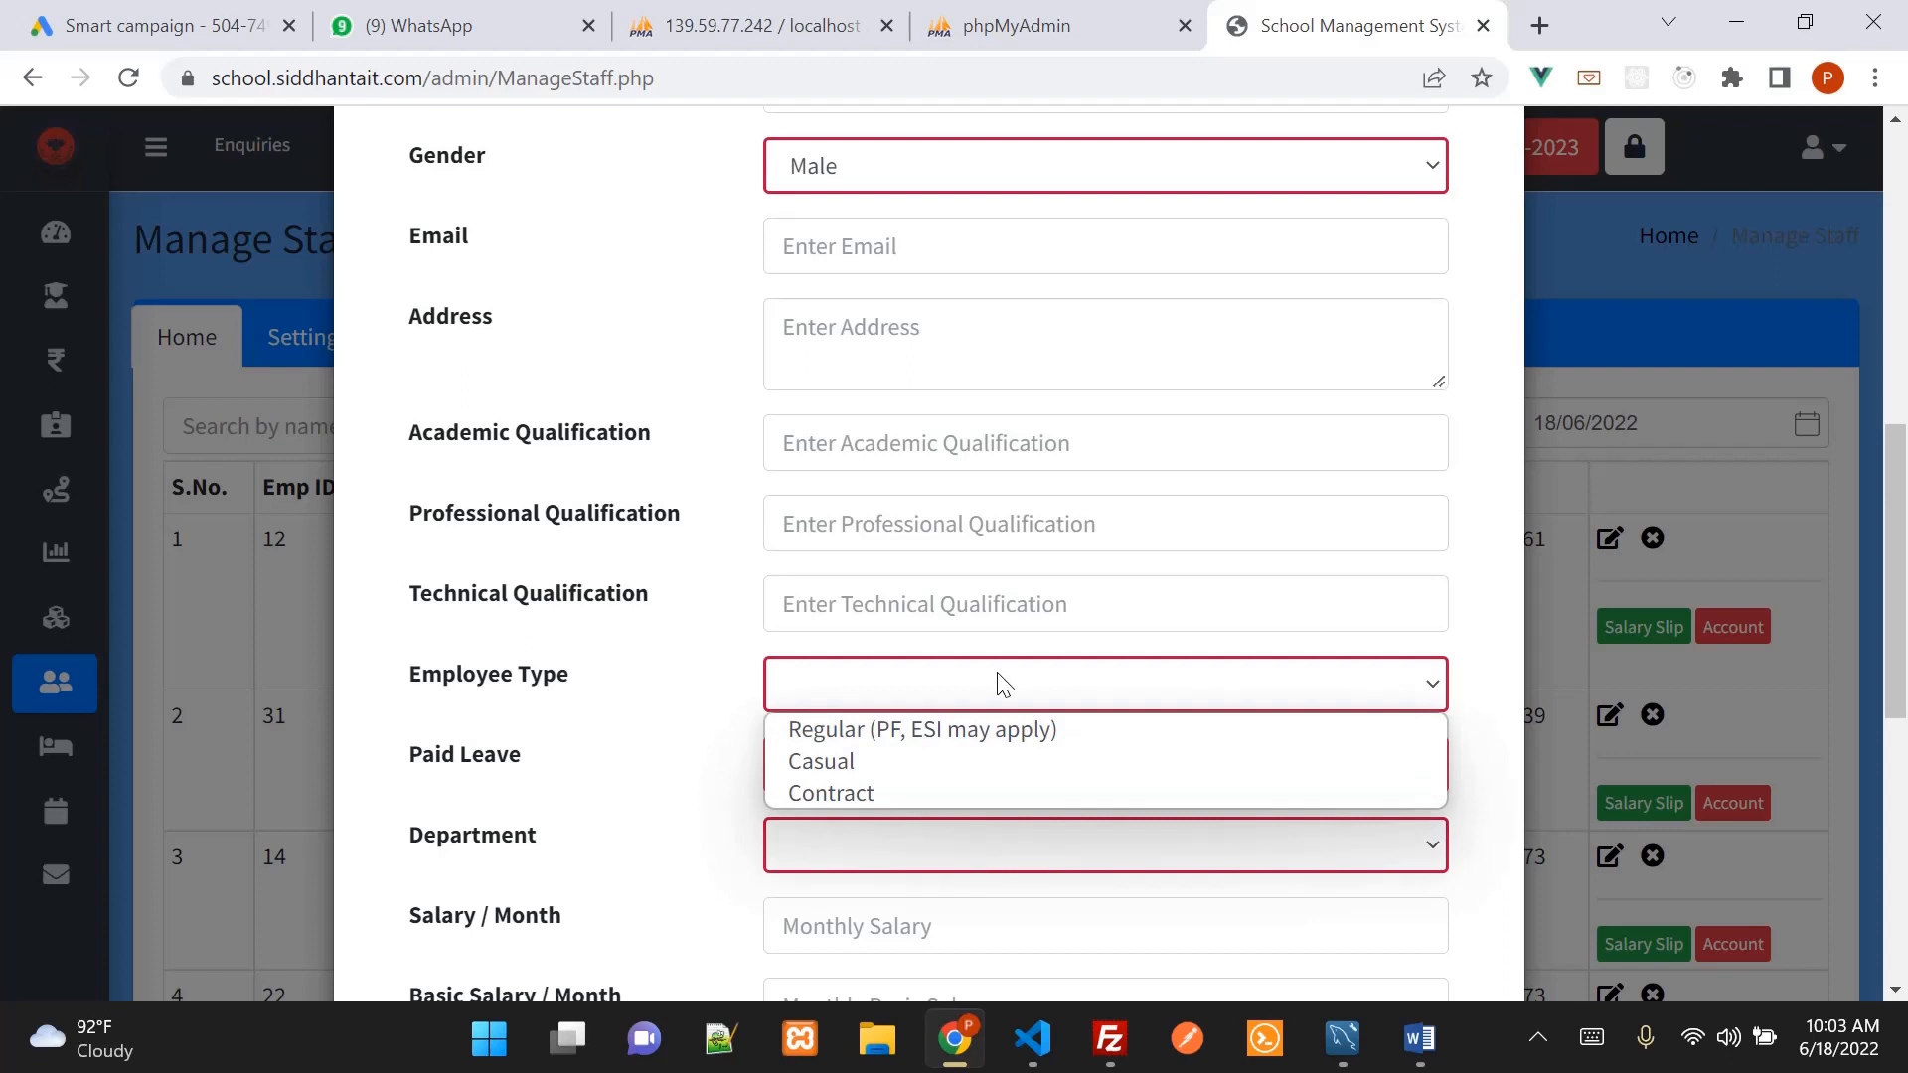
click(1013, 730)
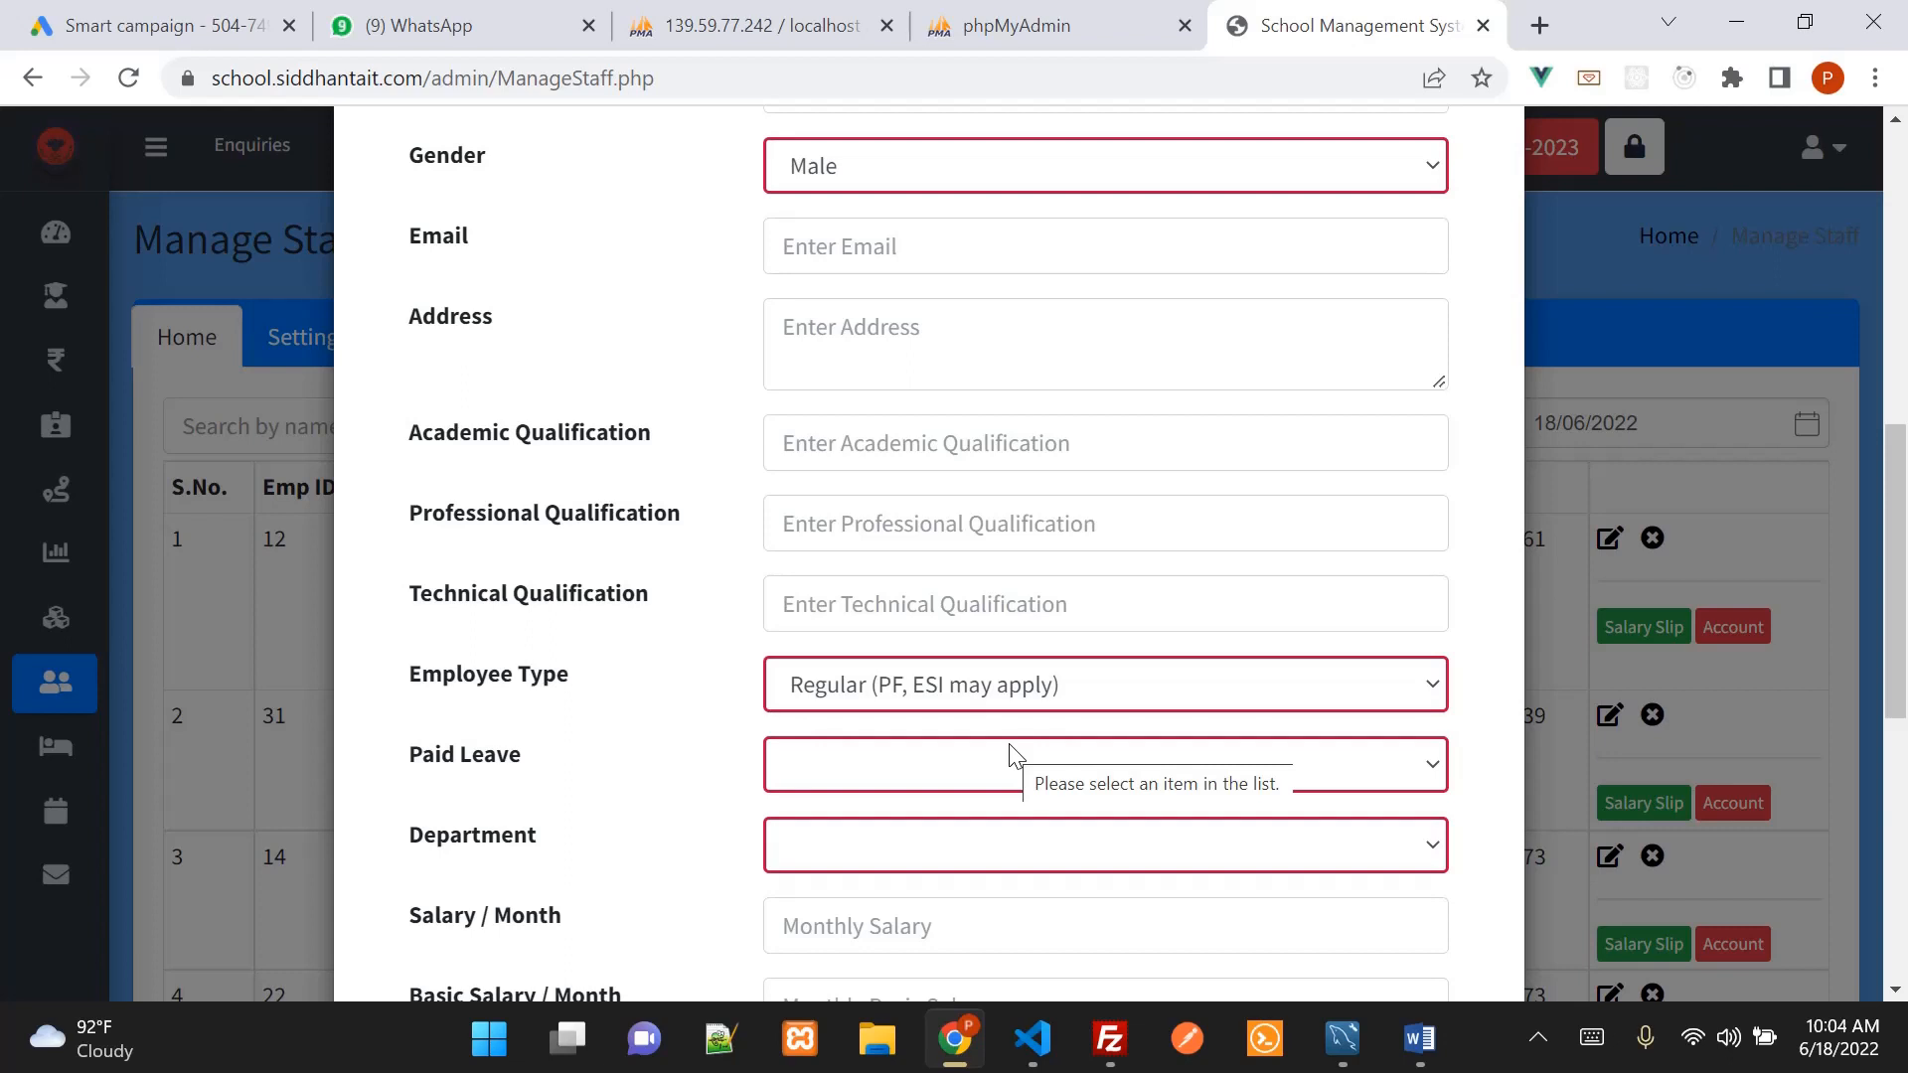
click(1078, 703)
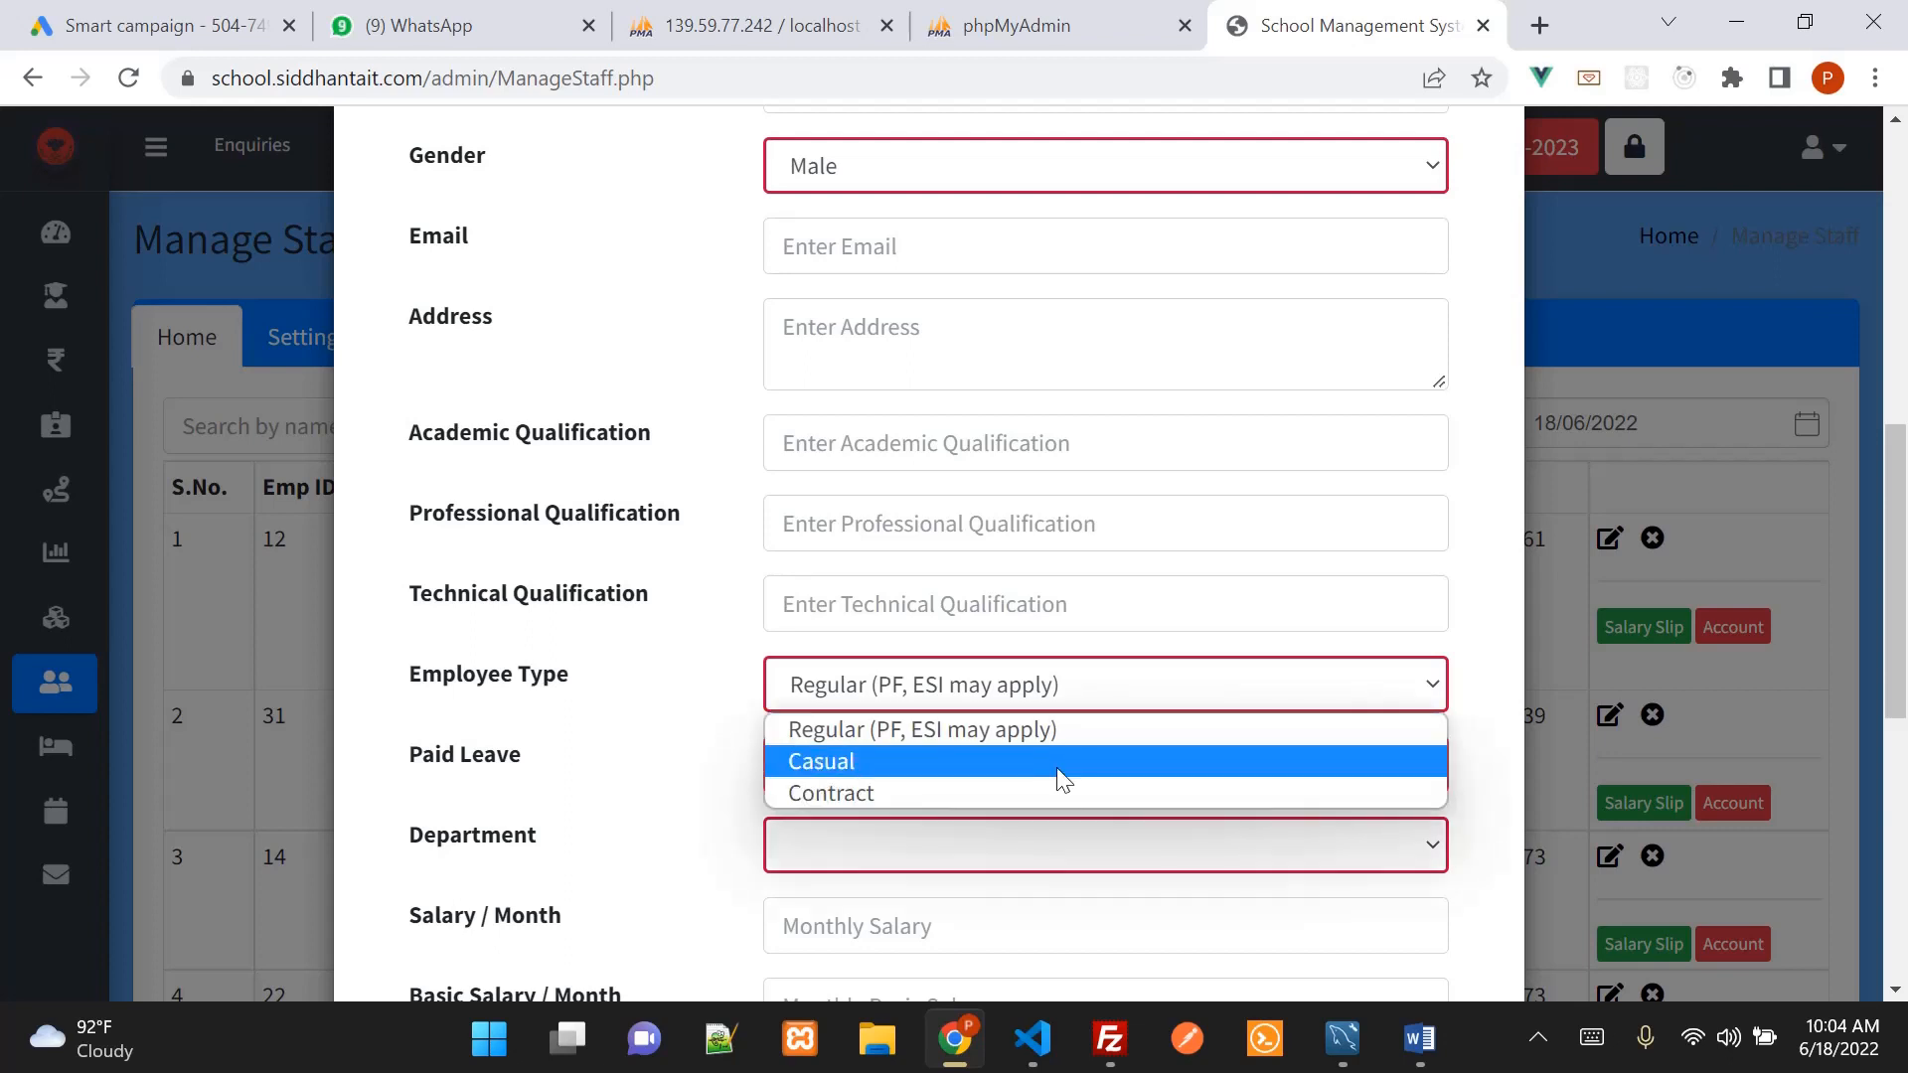
click(1059, 763)
click(1053, 706)
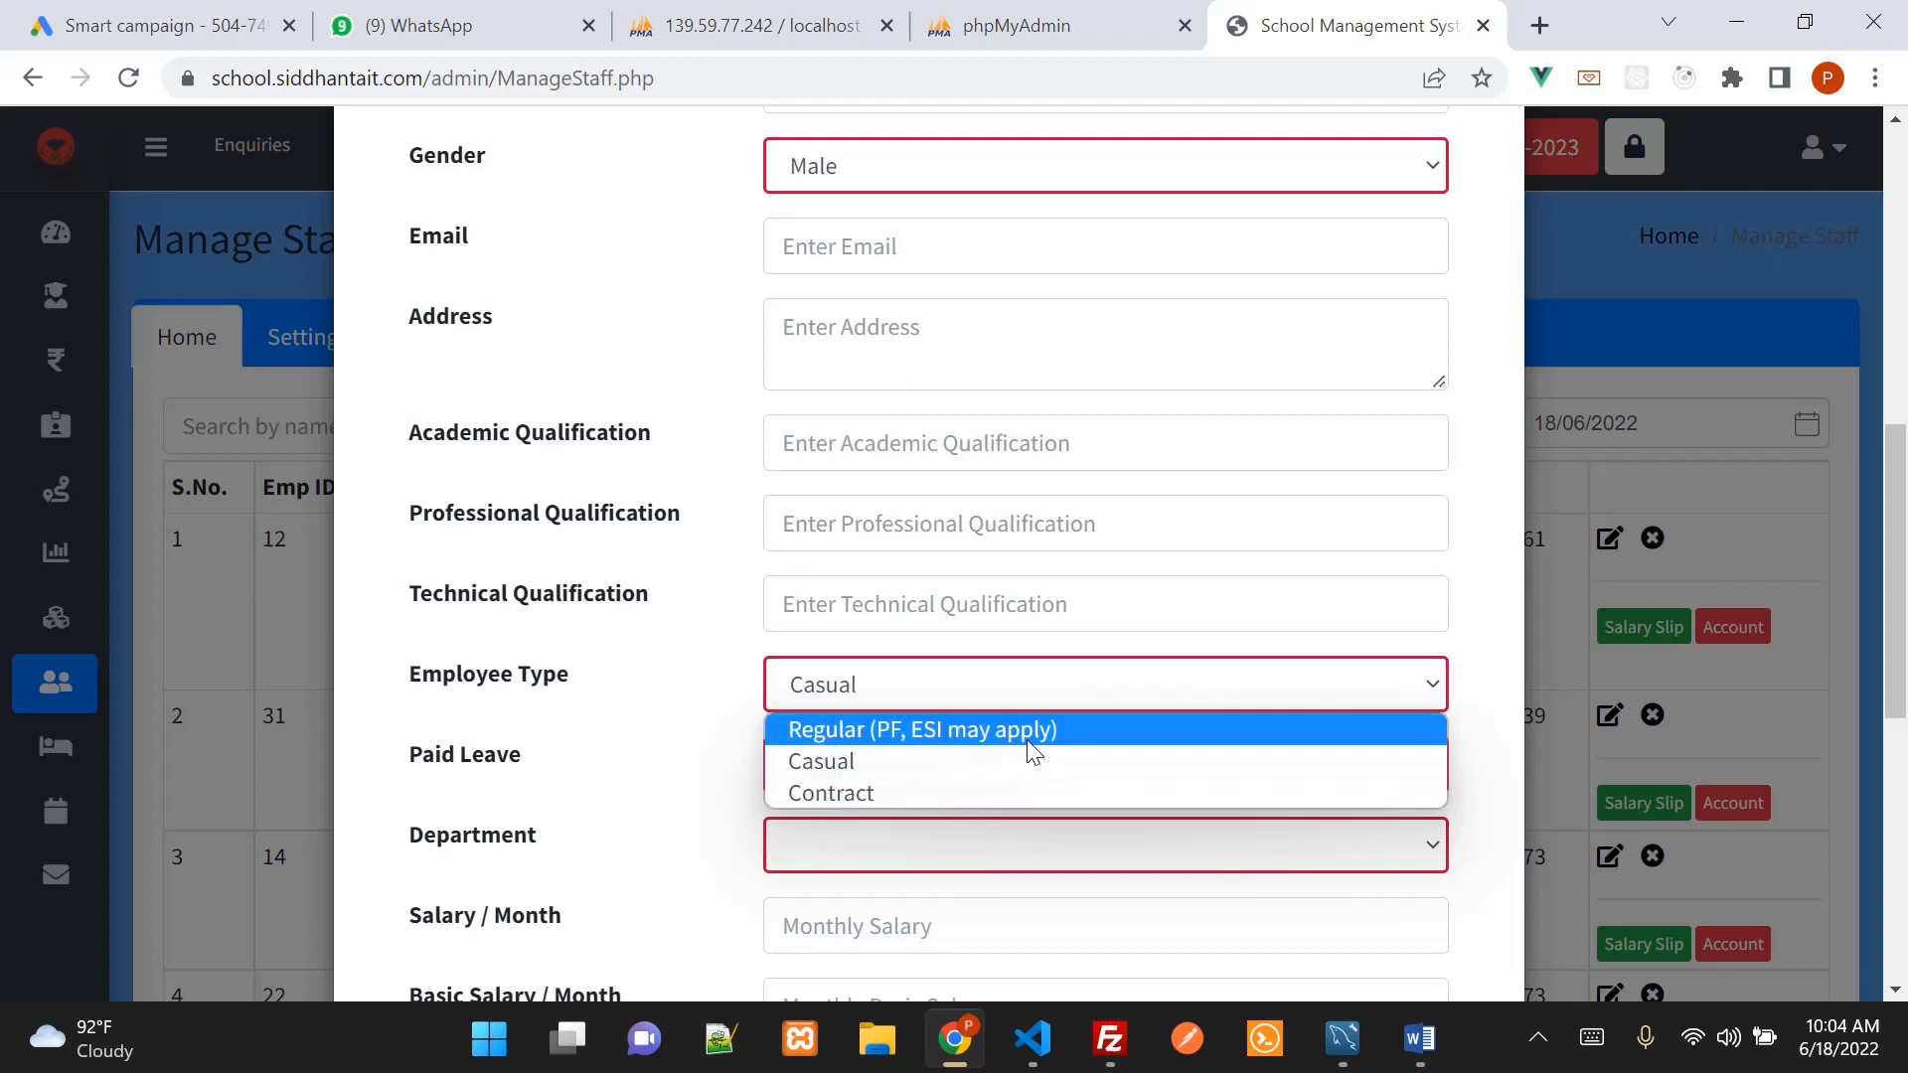
click(1027, 742)
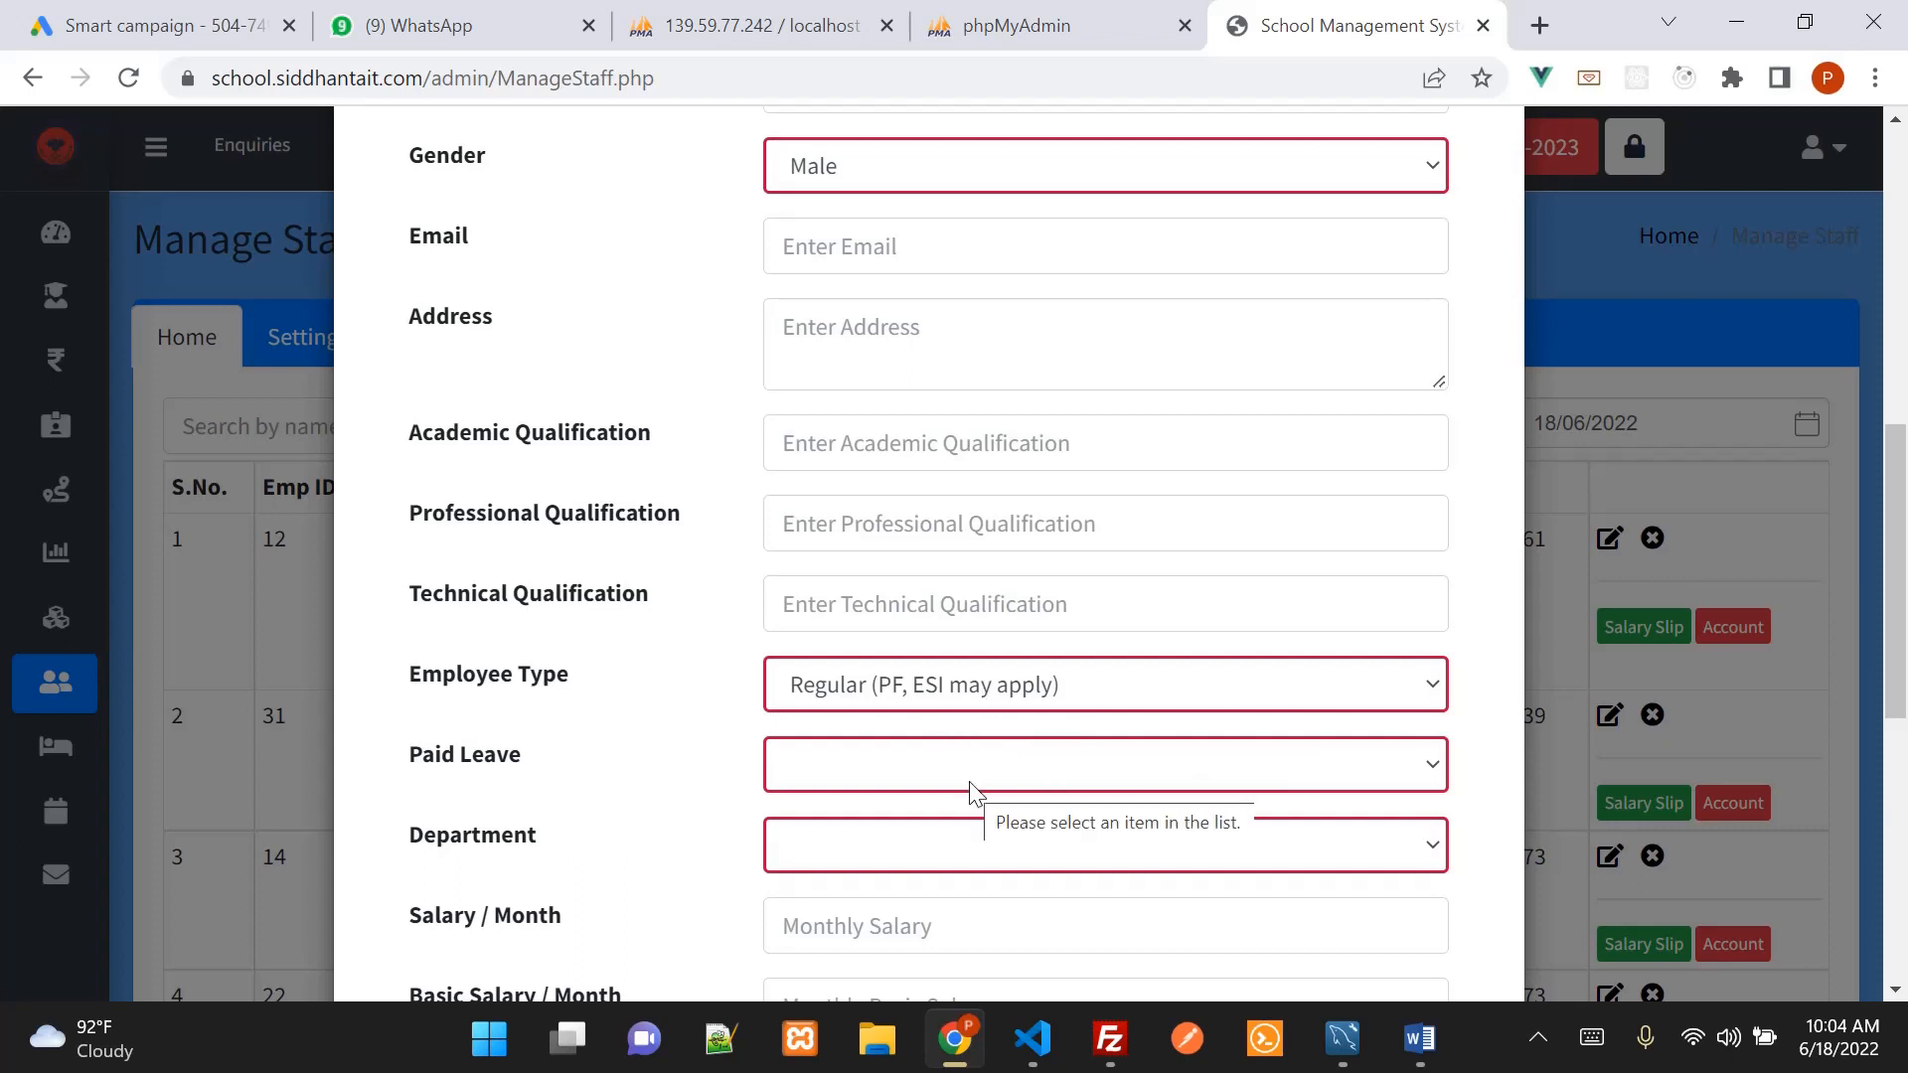
click(957, 705)
click(958, 705)
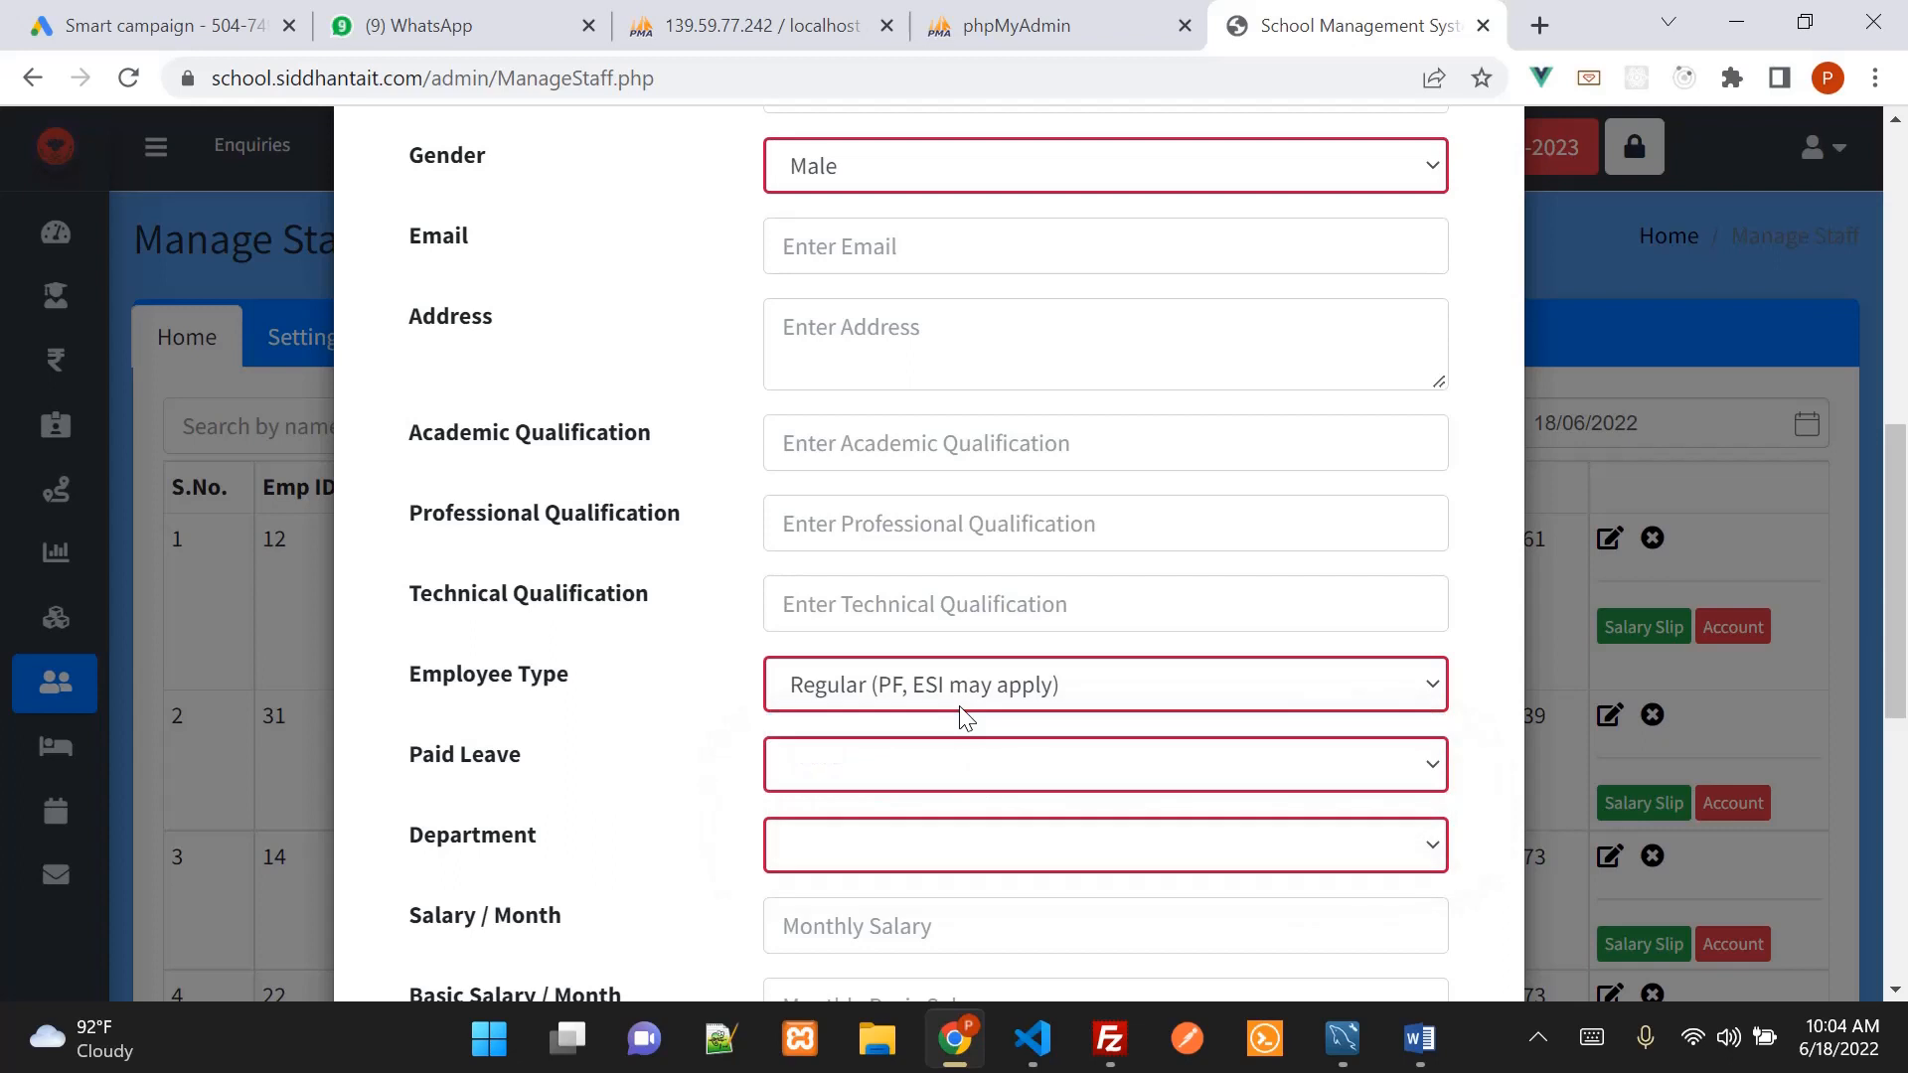
Set paid leave to Not Entitled and the department to Teacher
click(953, 779)
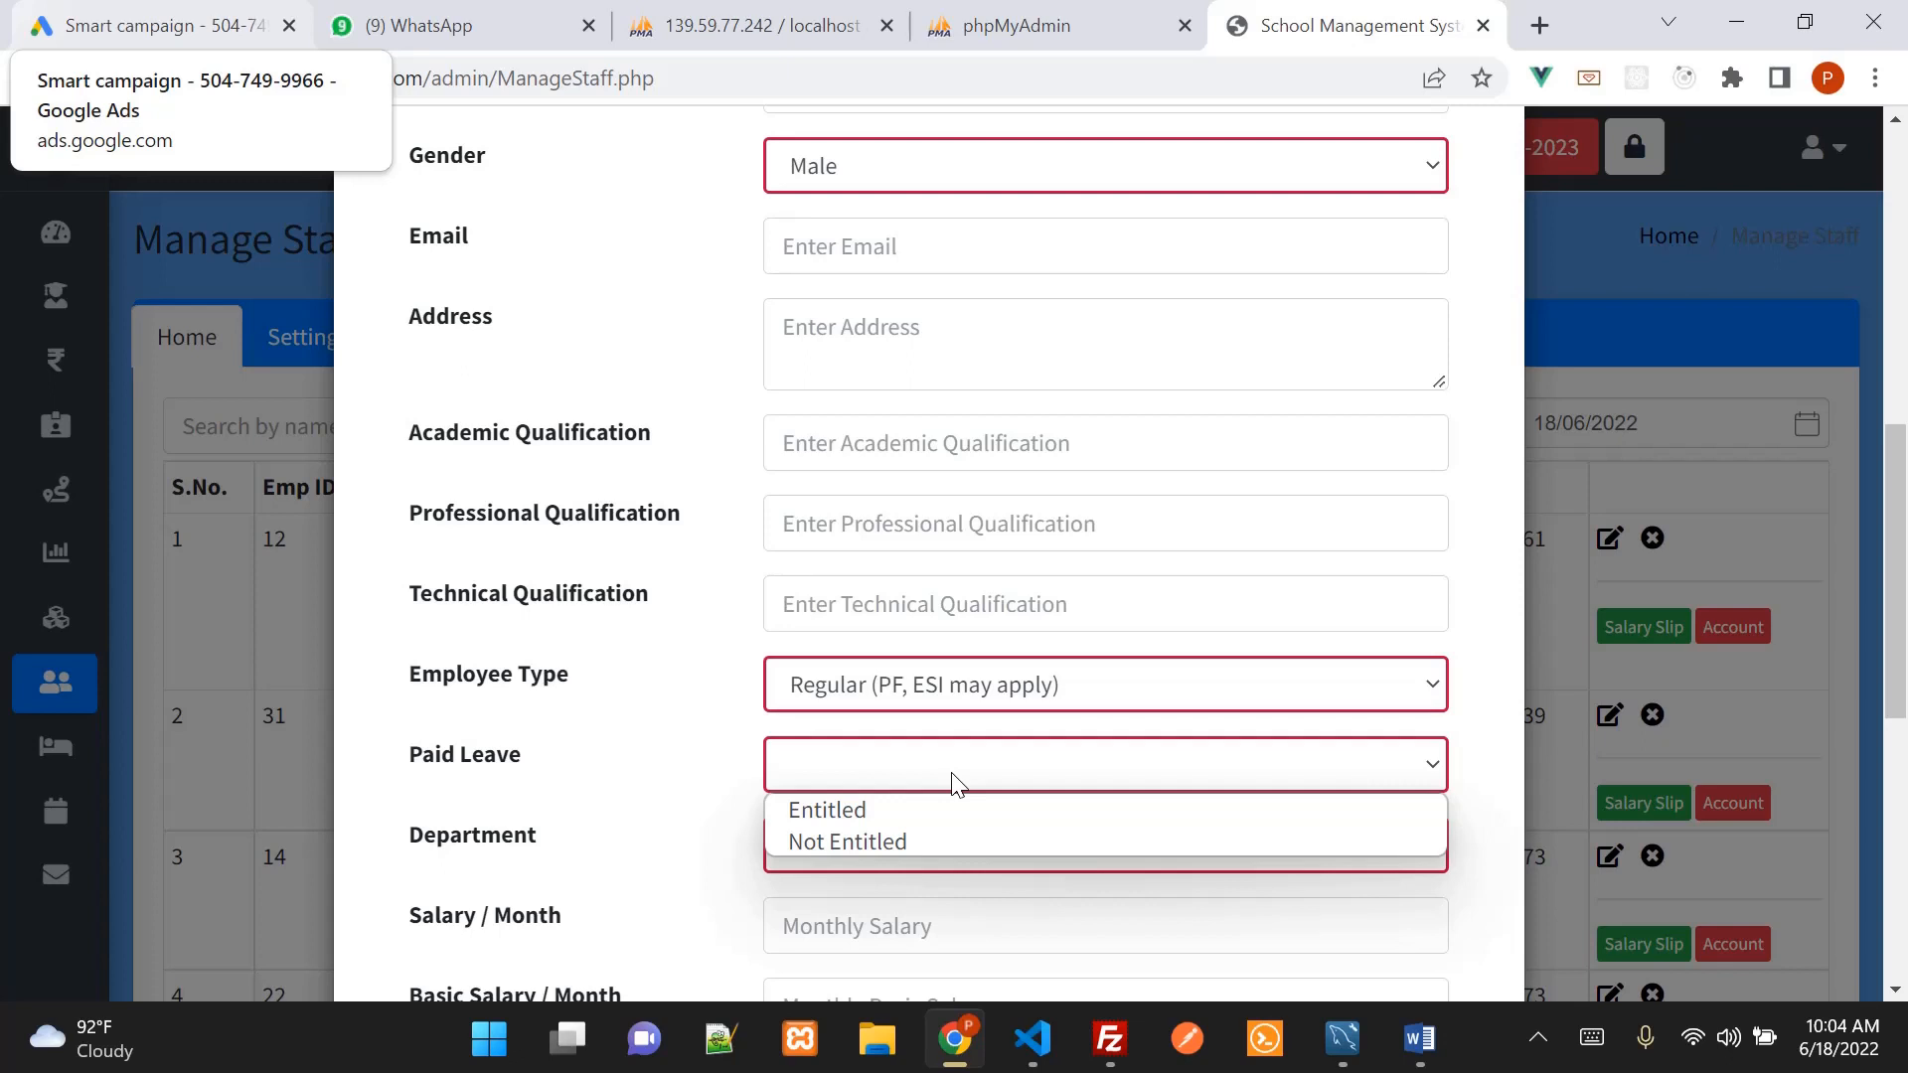
click(934, 840)
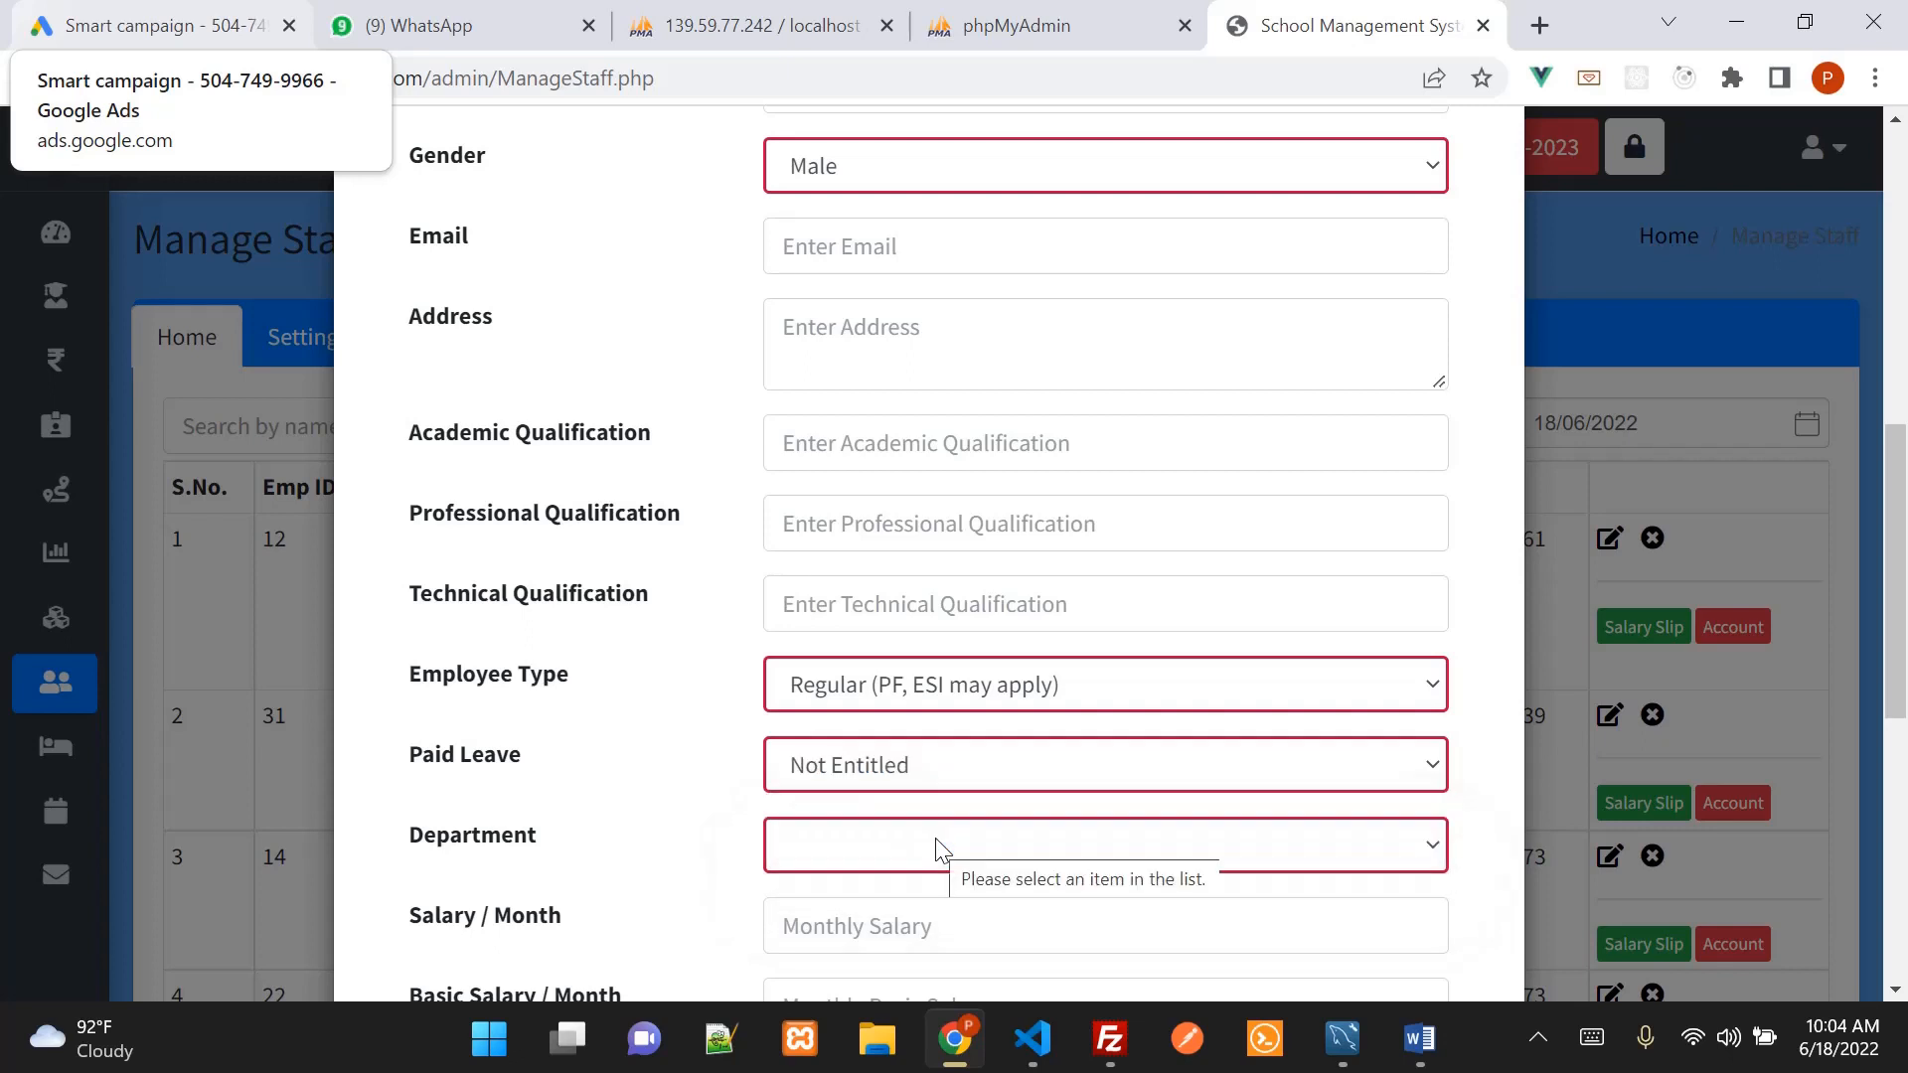
scroll(1043, 695, down, 1)
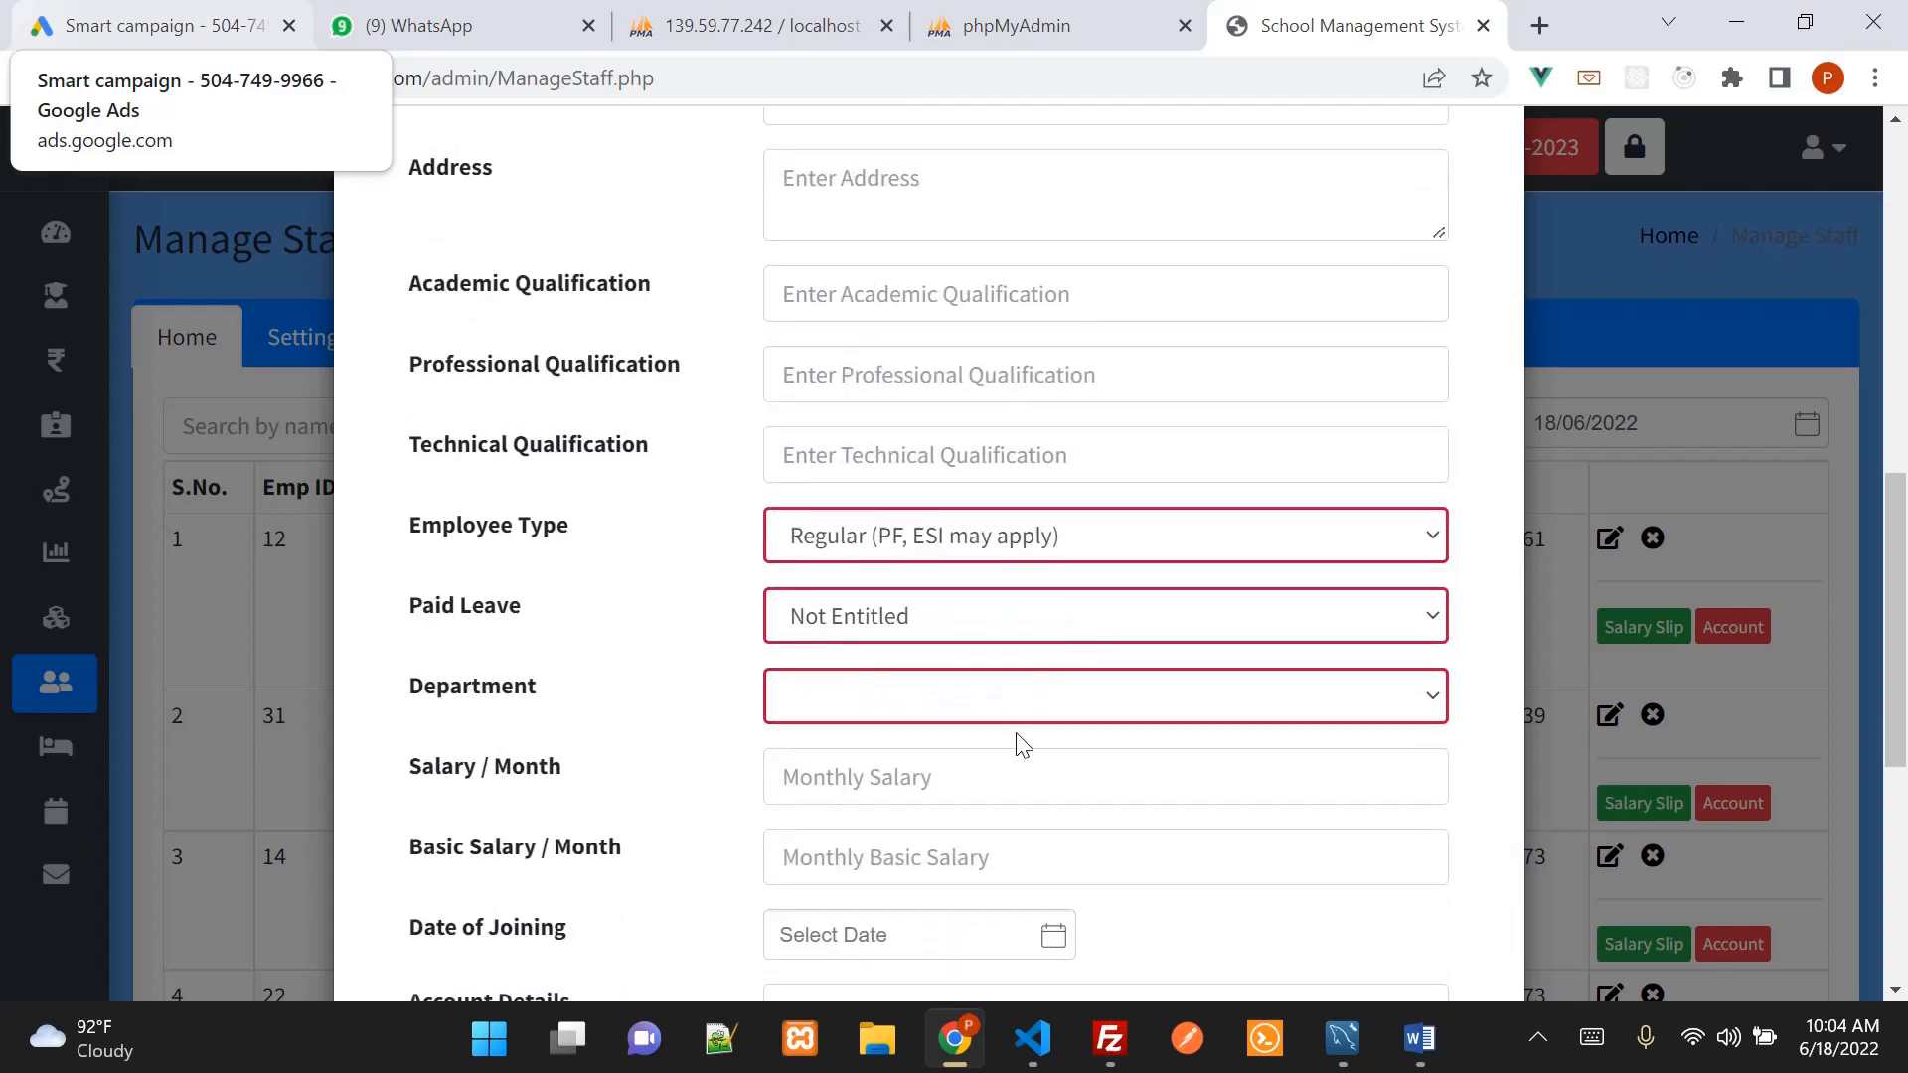
click(984, 726)
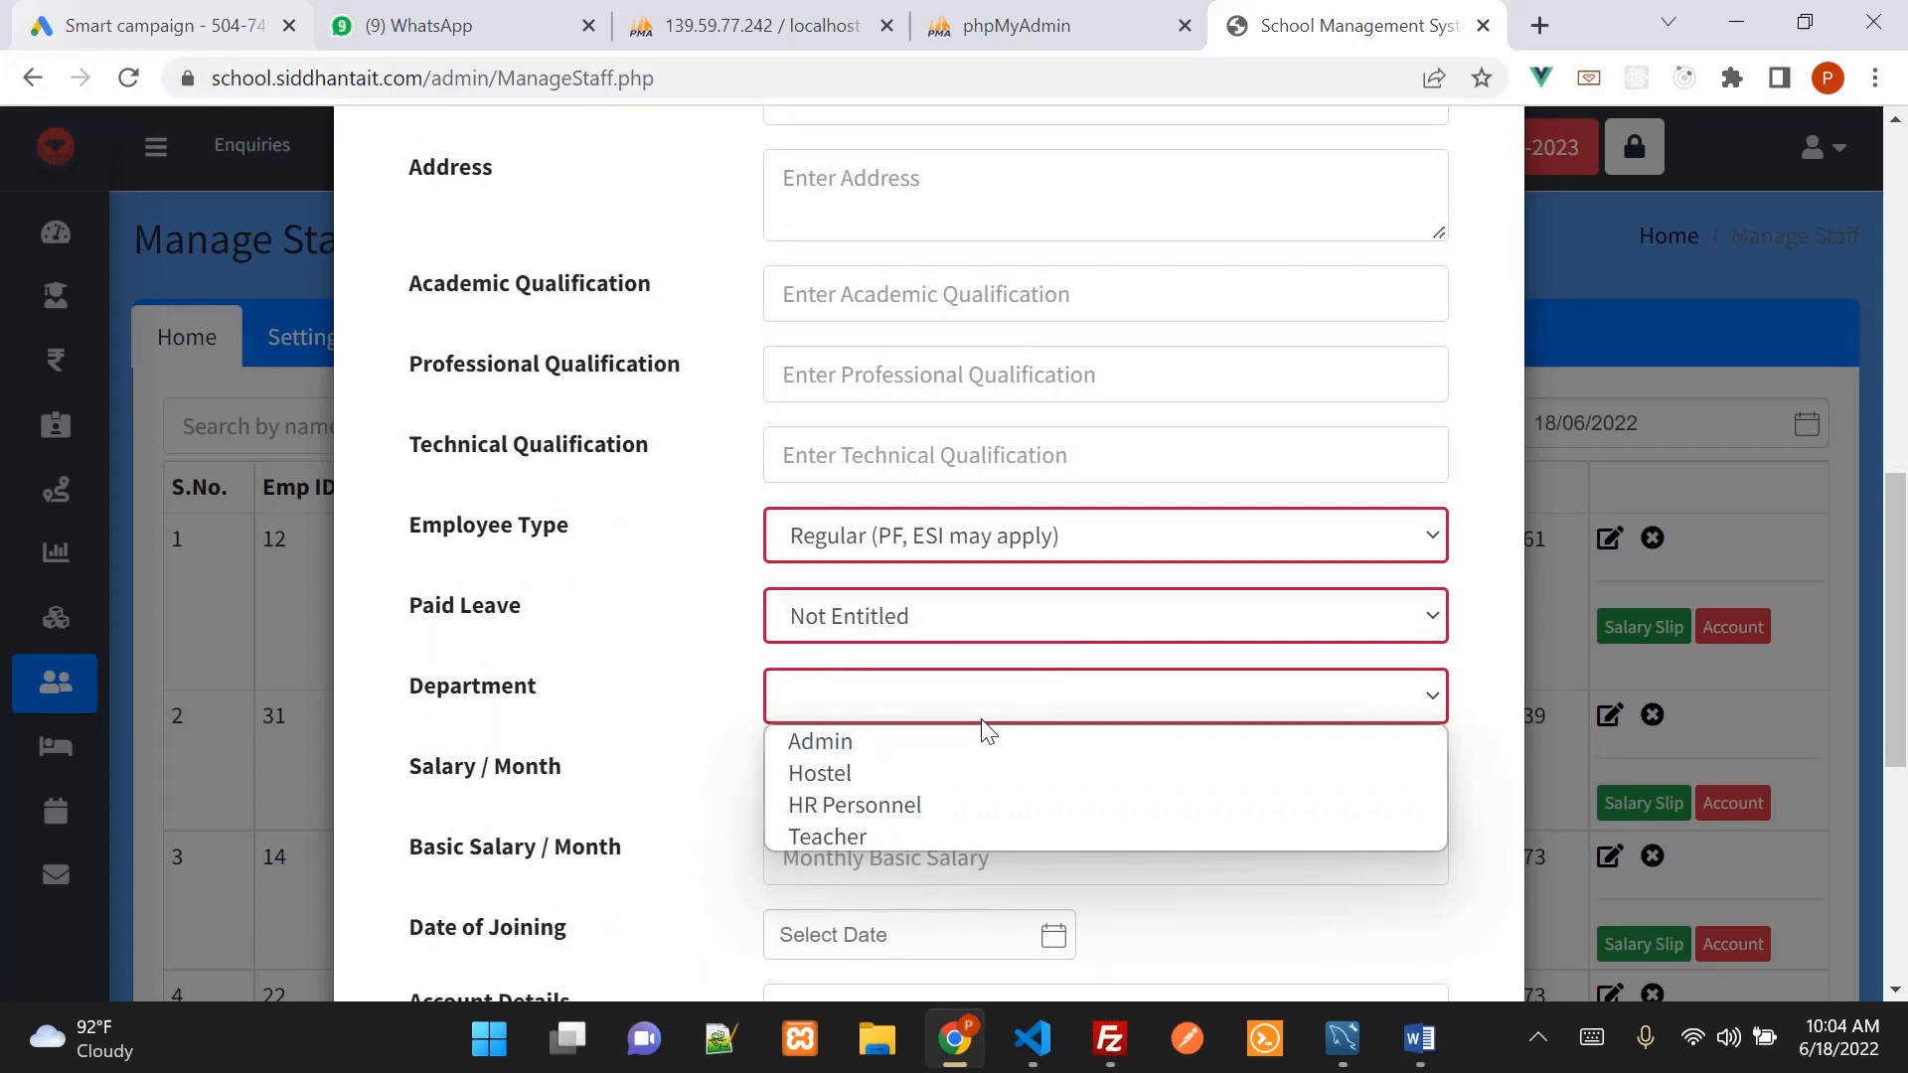
click(956, 836)
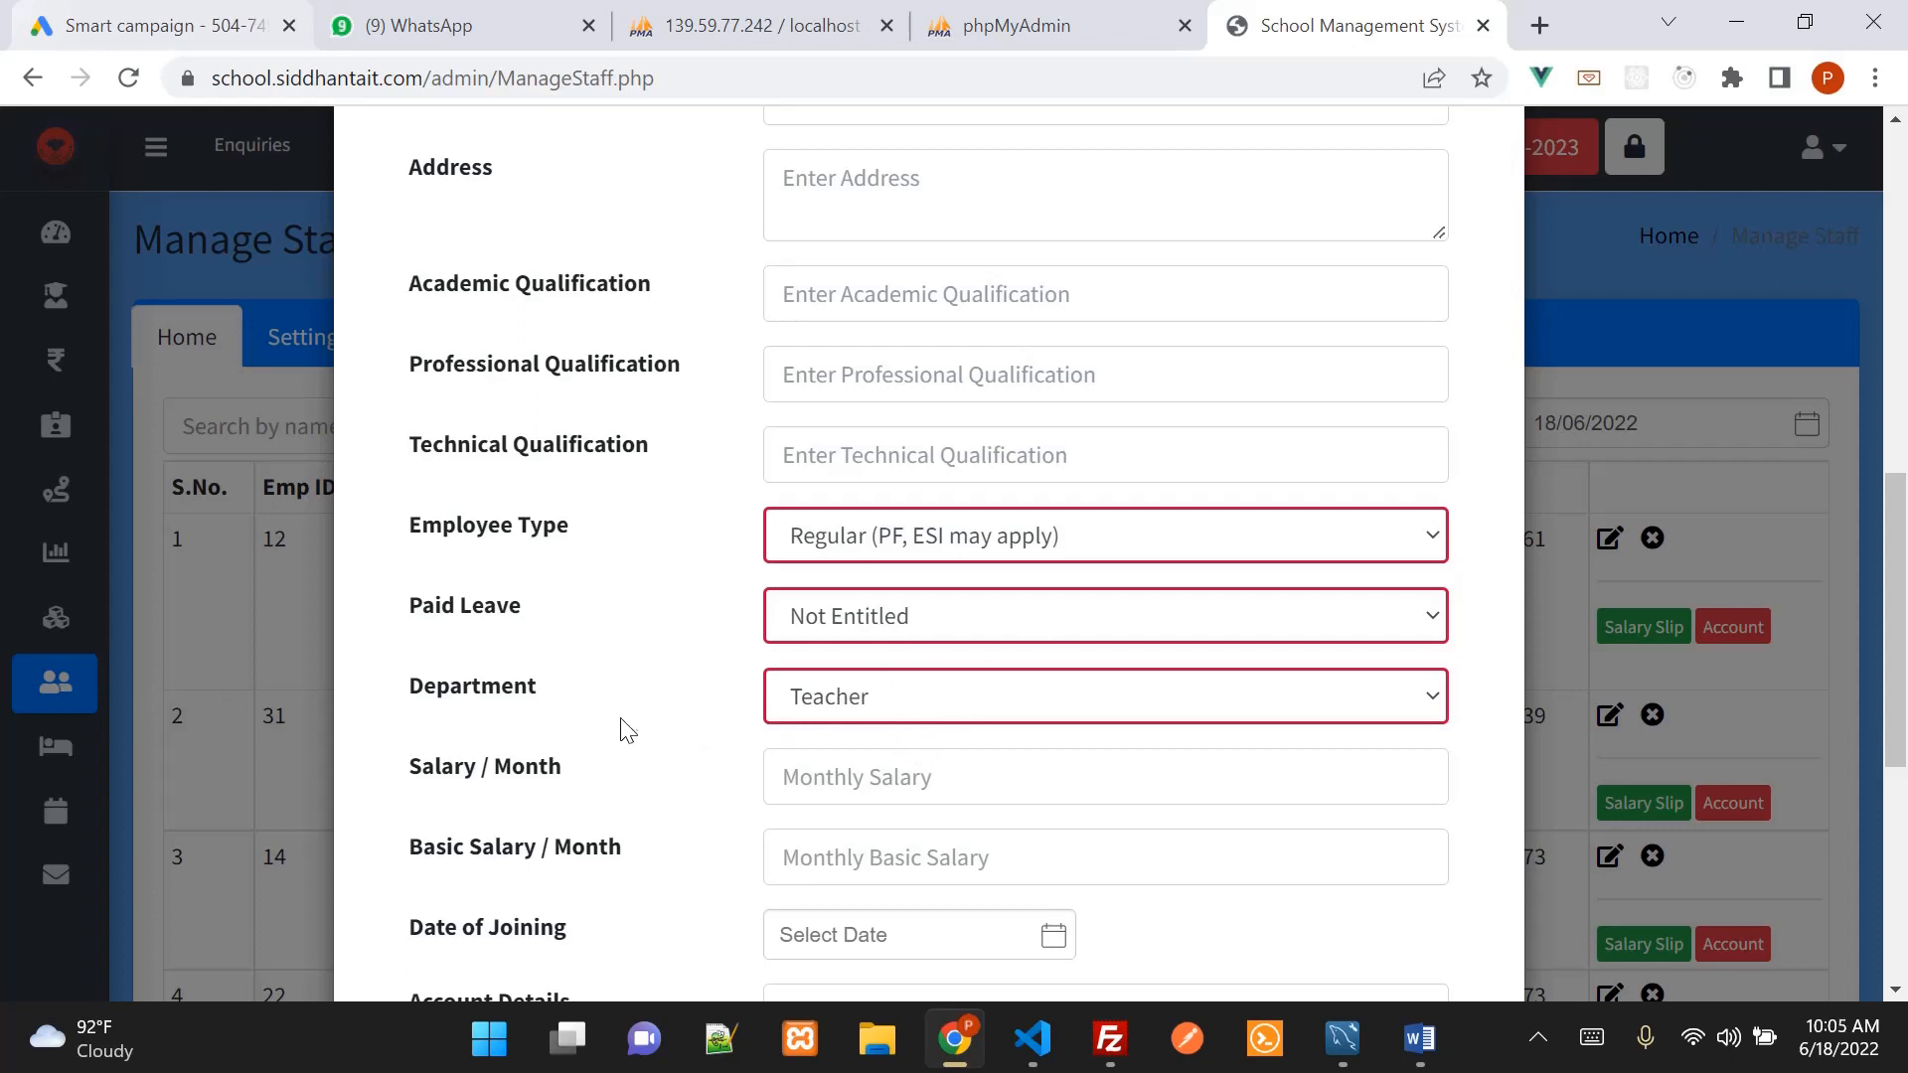
scroll(944, 724, down, 3)
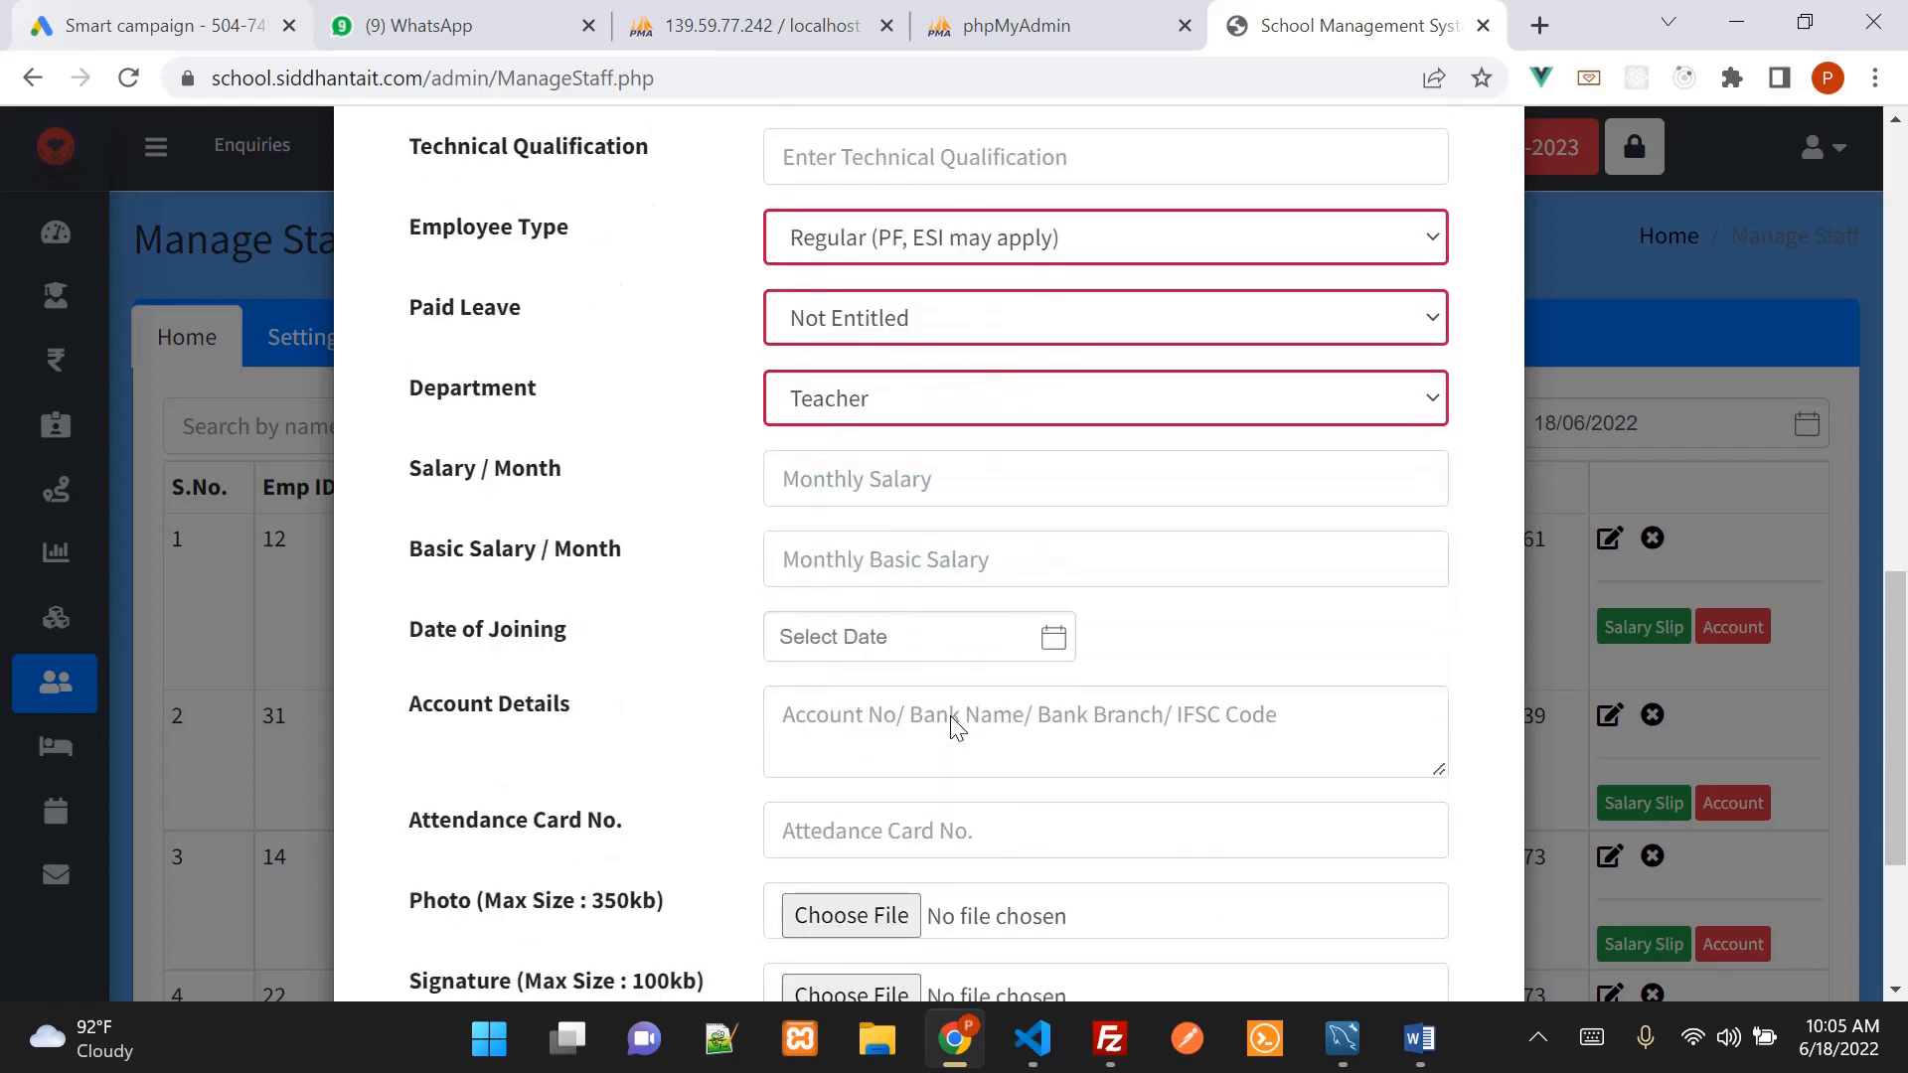
scroll(949, 735, down, 4)
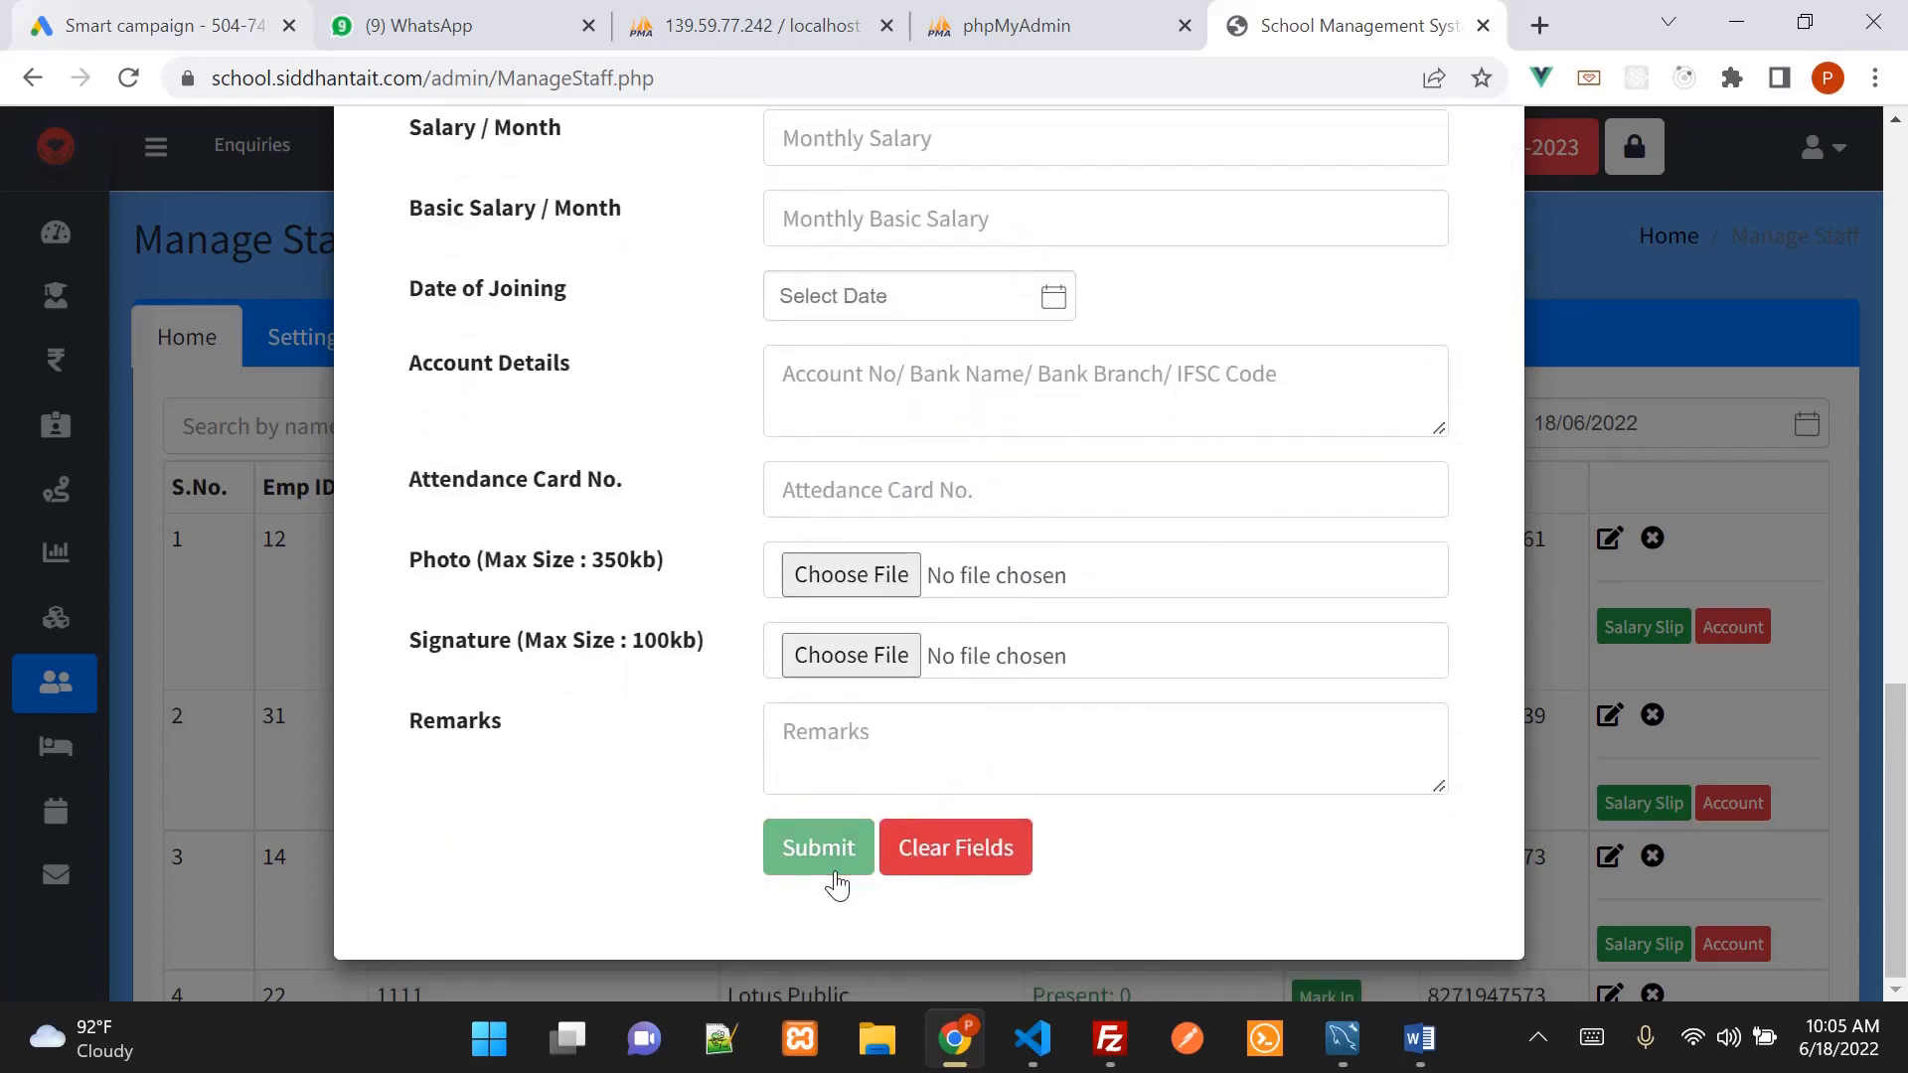
Save the staff record, then search staff for 'vis' and clear the search
click(818, 847)
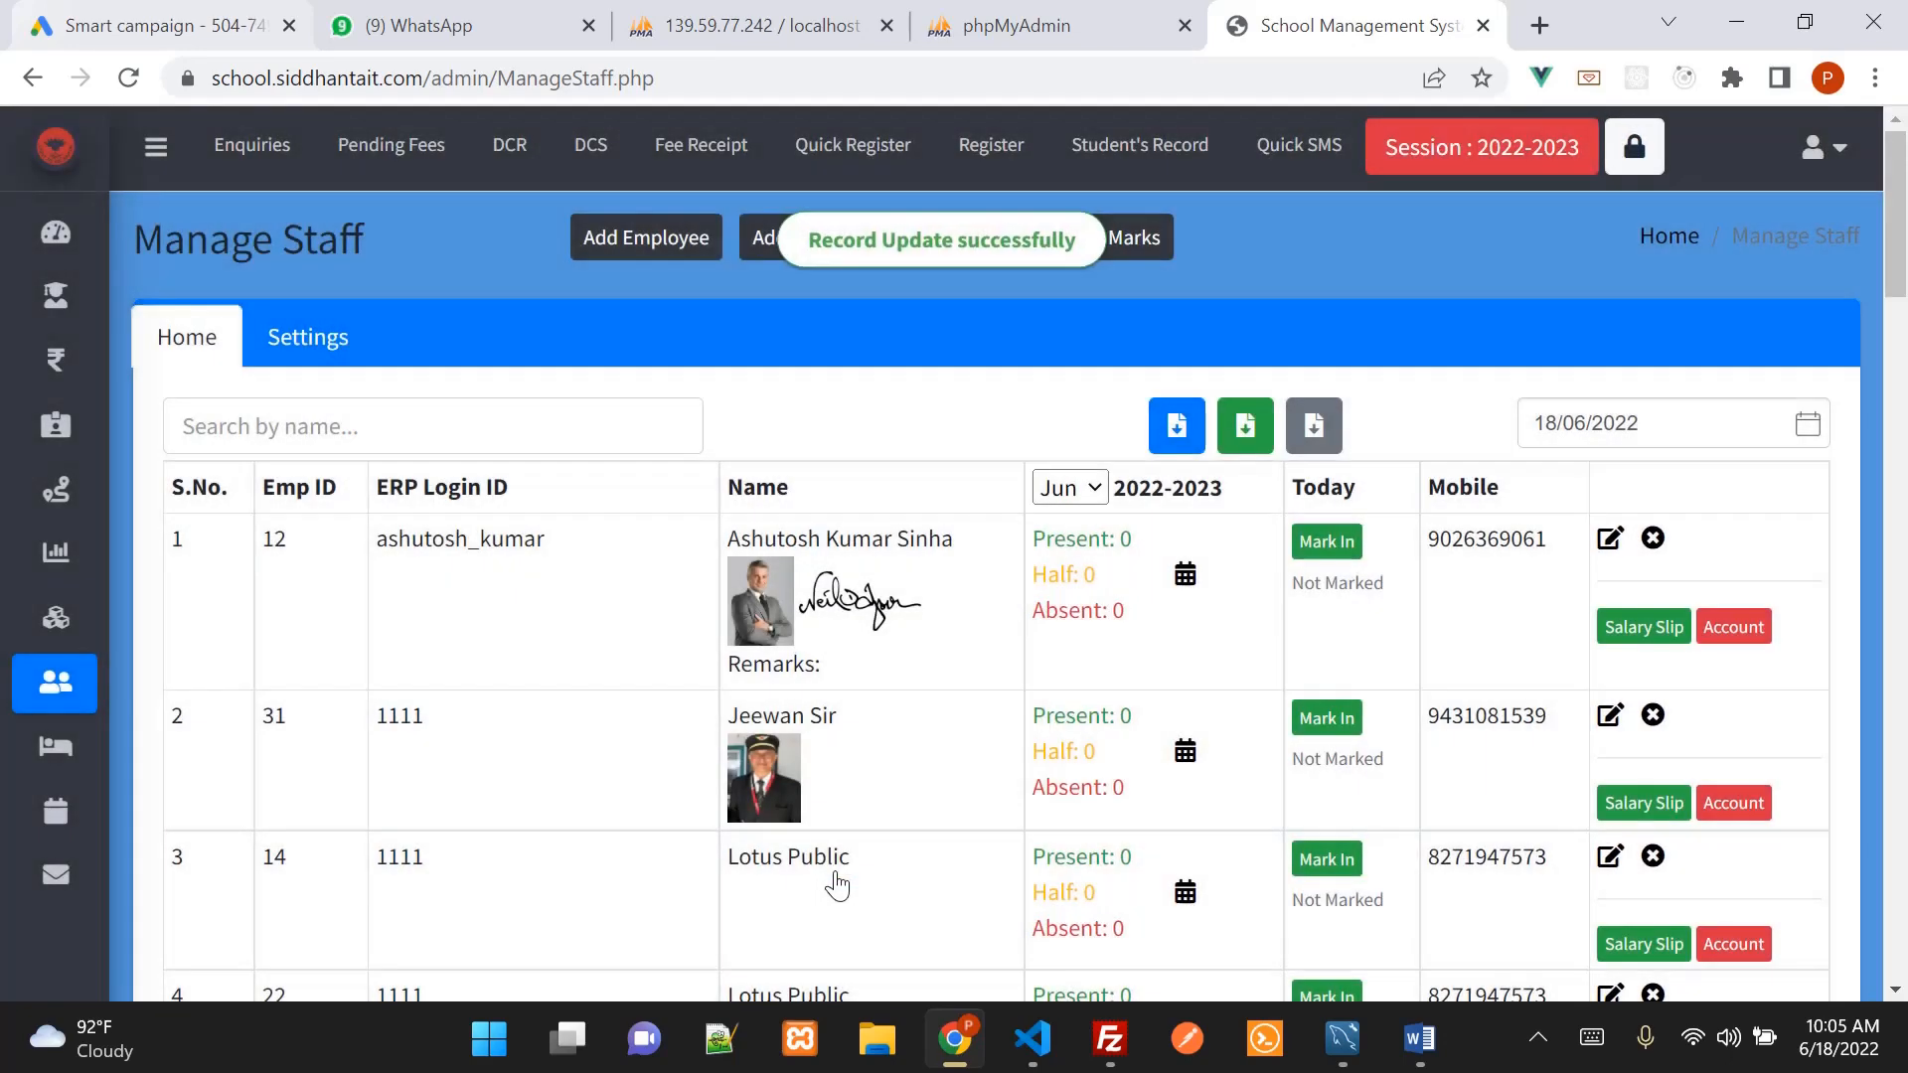
click(498, 437)
text(vis)
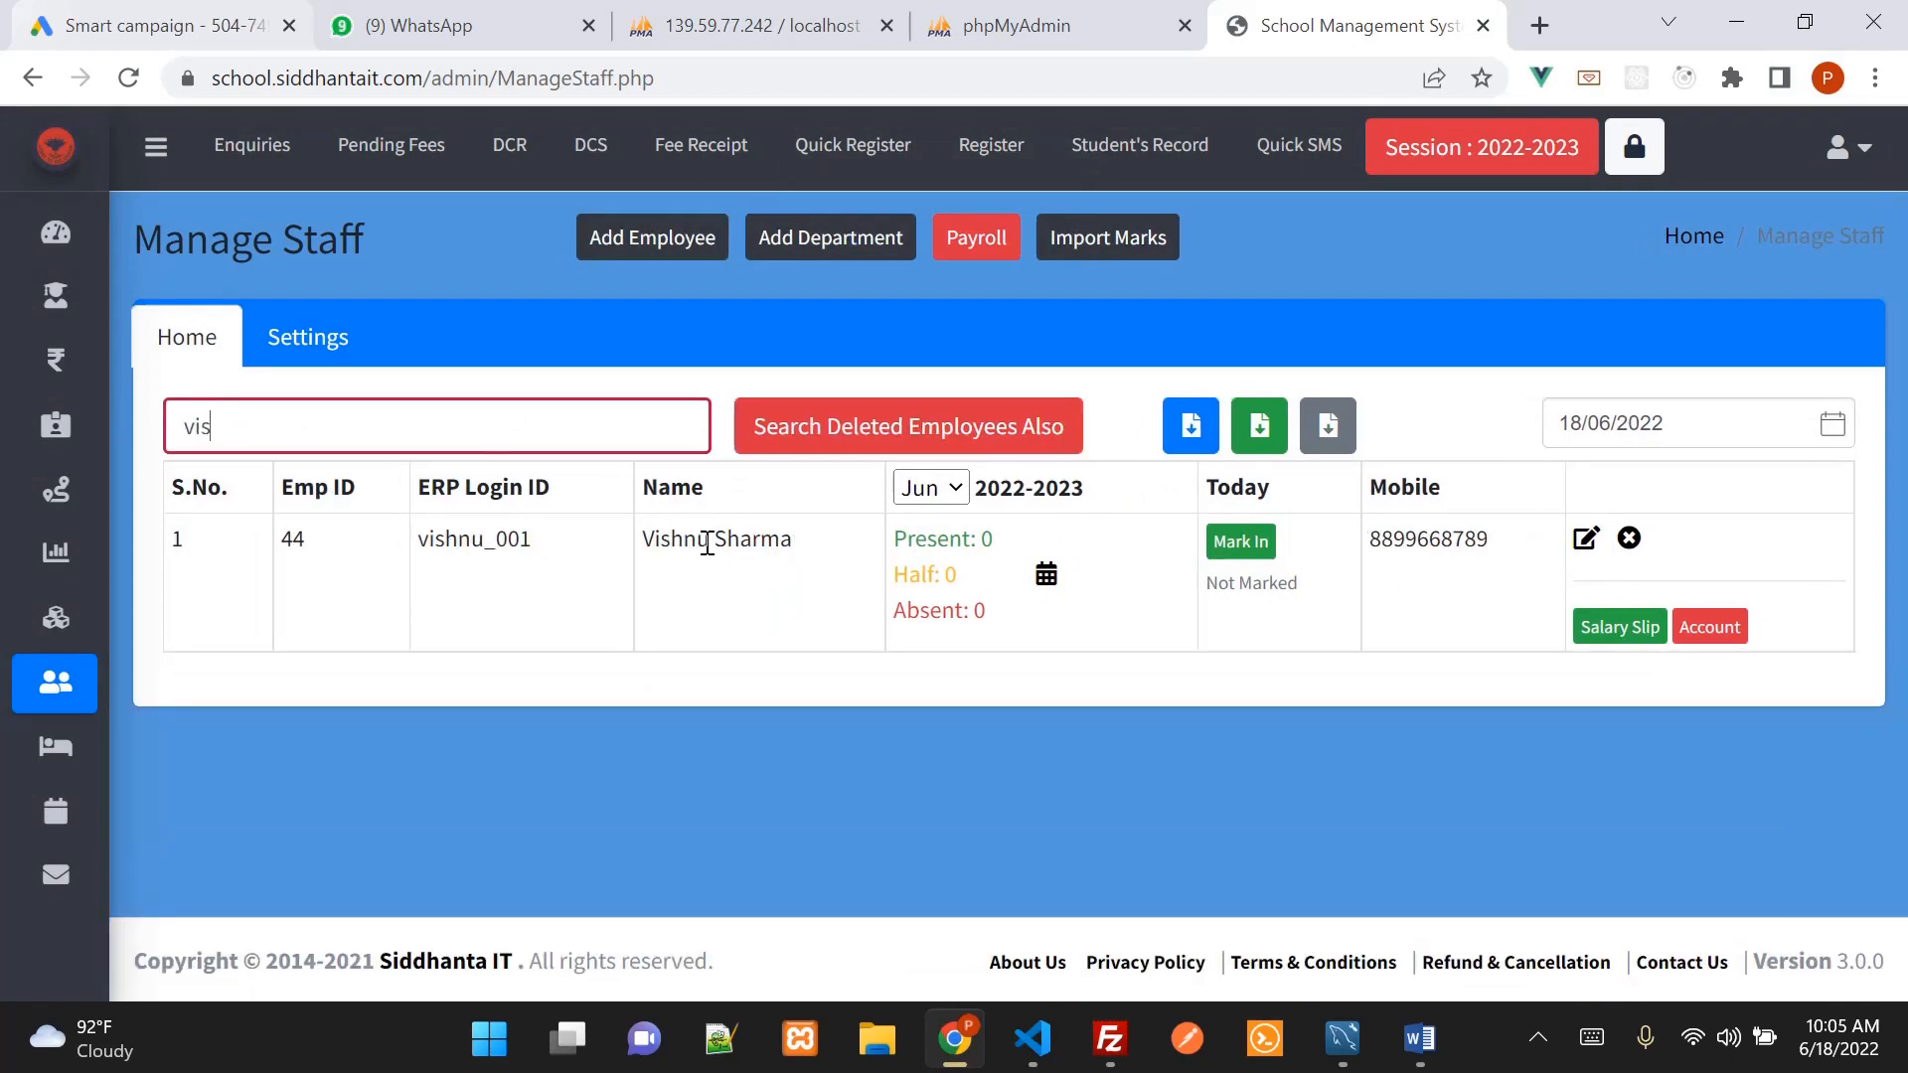
key(BackSpace)
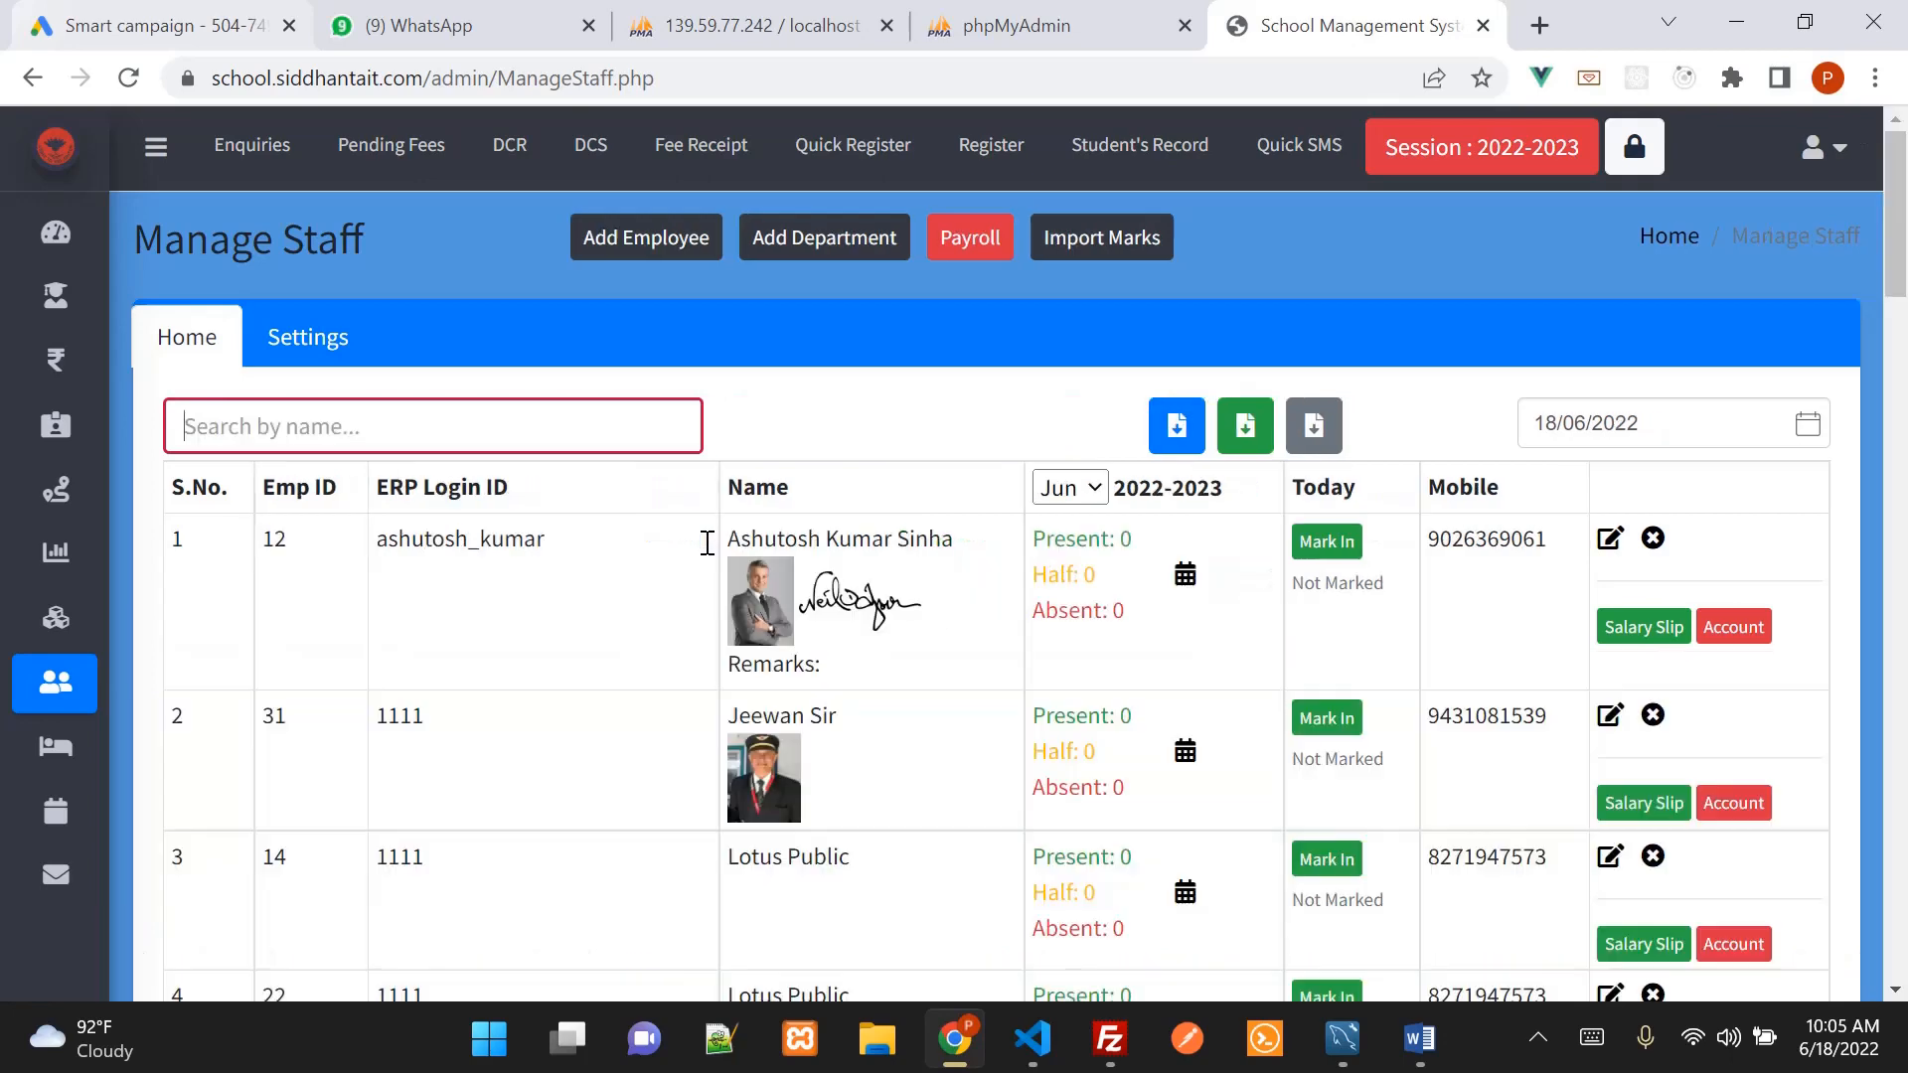
Highlight the Lotus Public name in row 5 and open that employee for editing
scroll(1112, 722, down, 3)
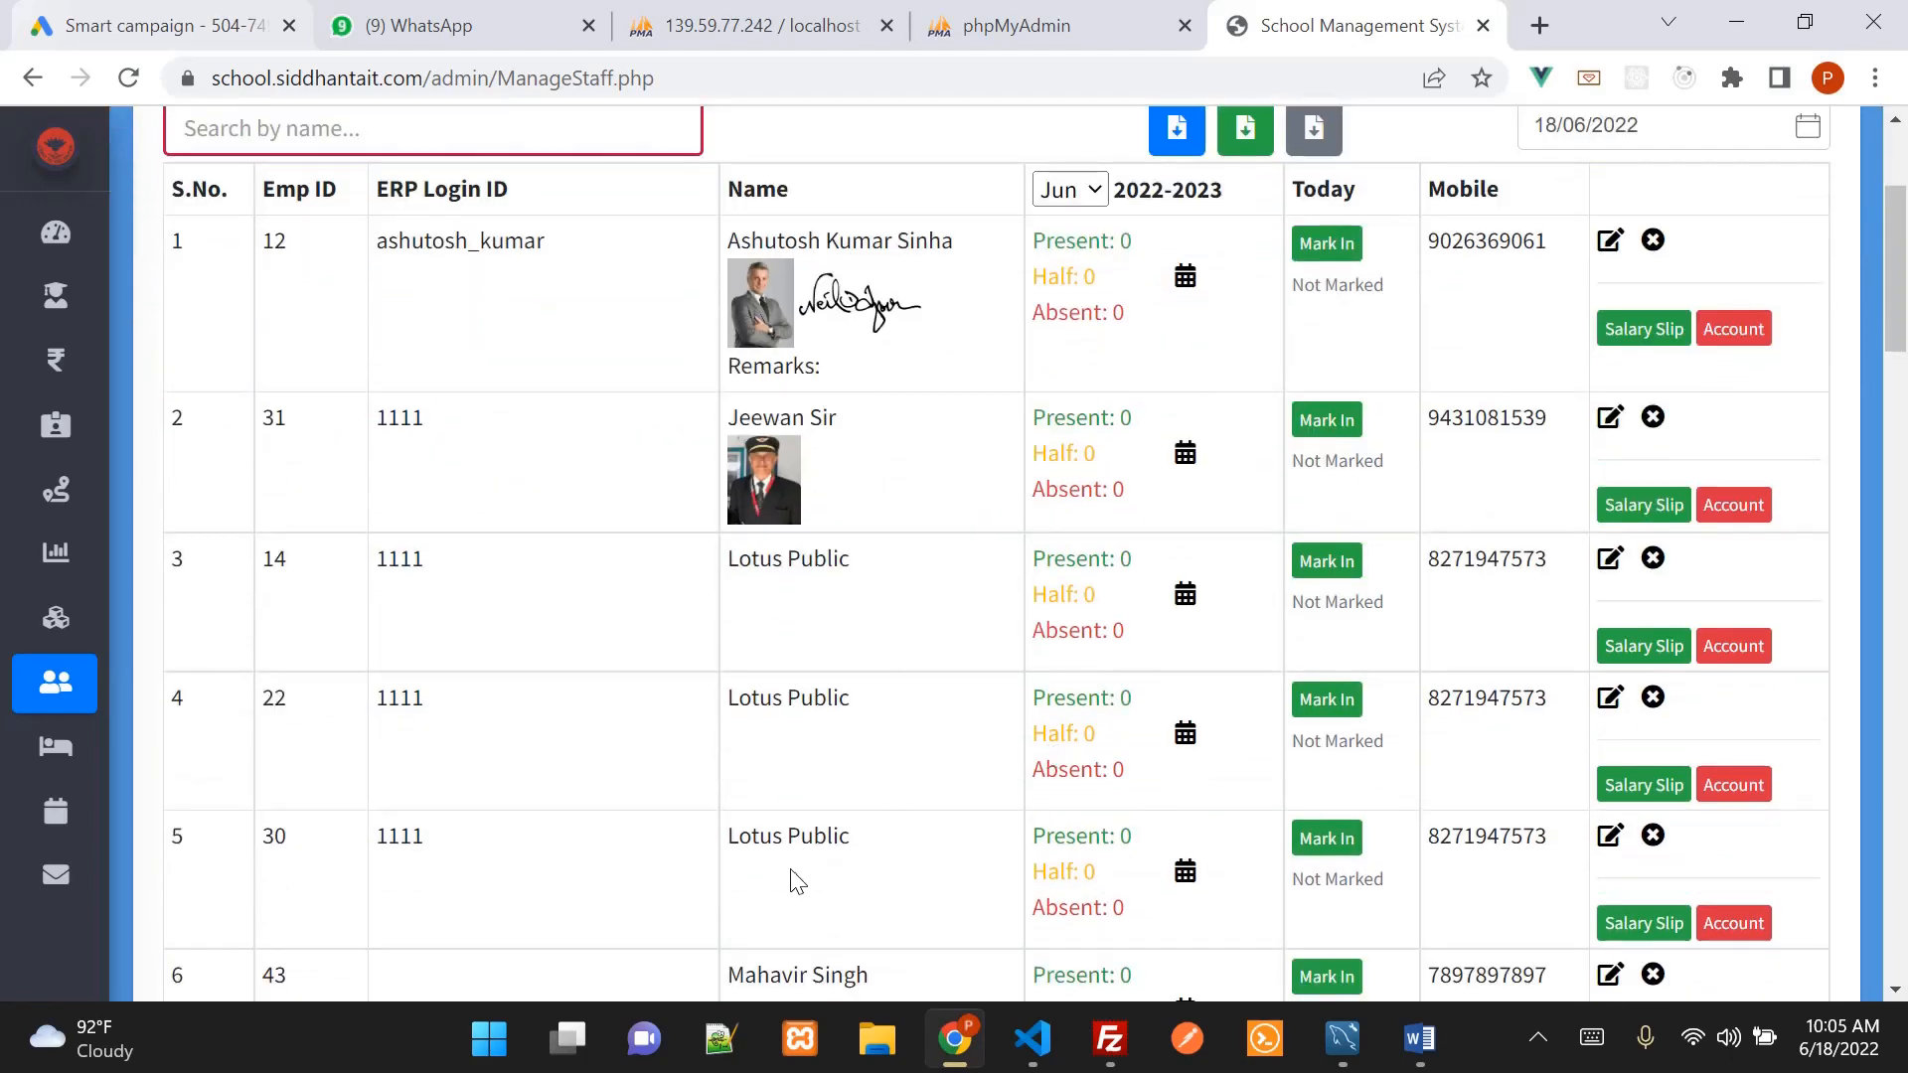
drag(773, 856, 867, 859)
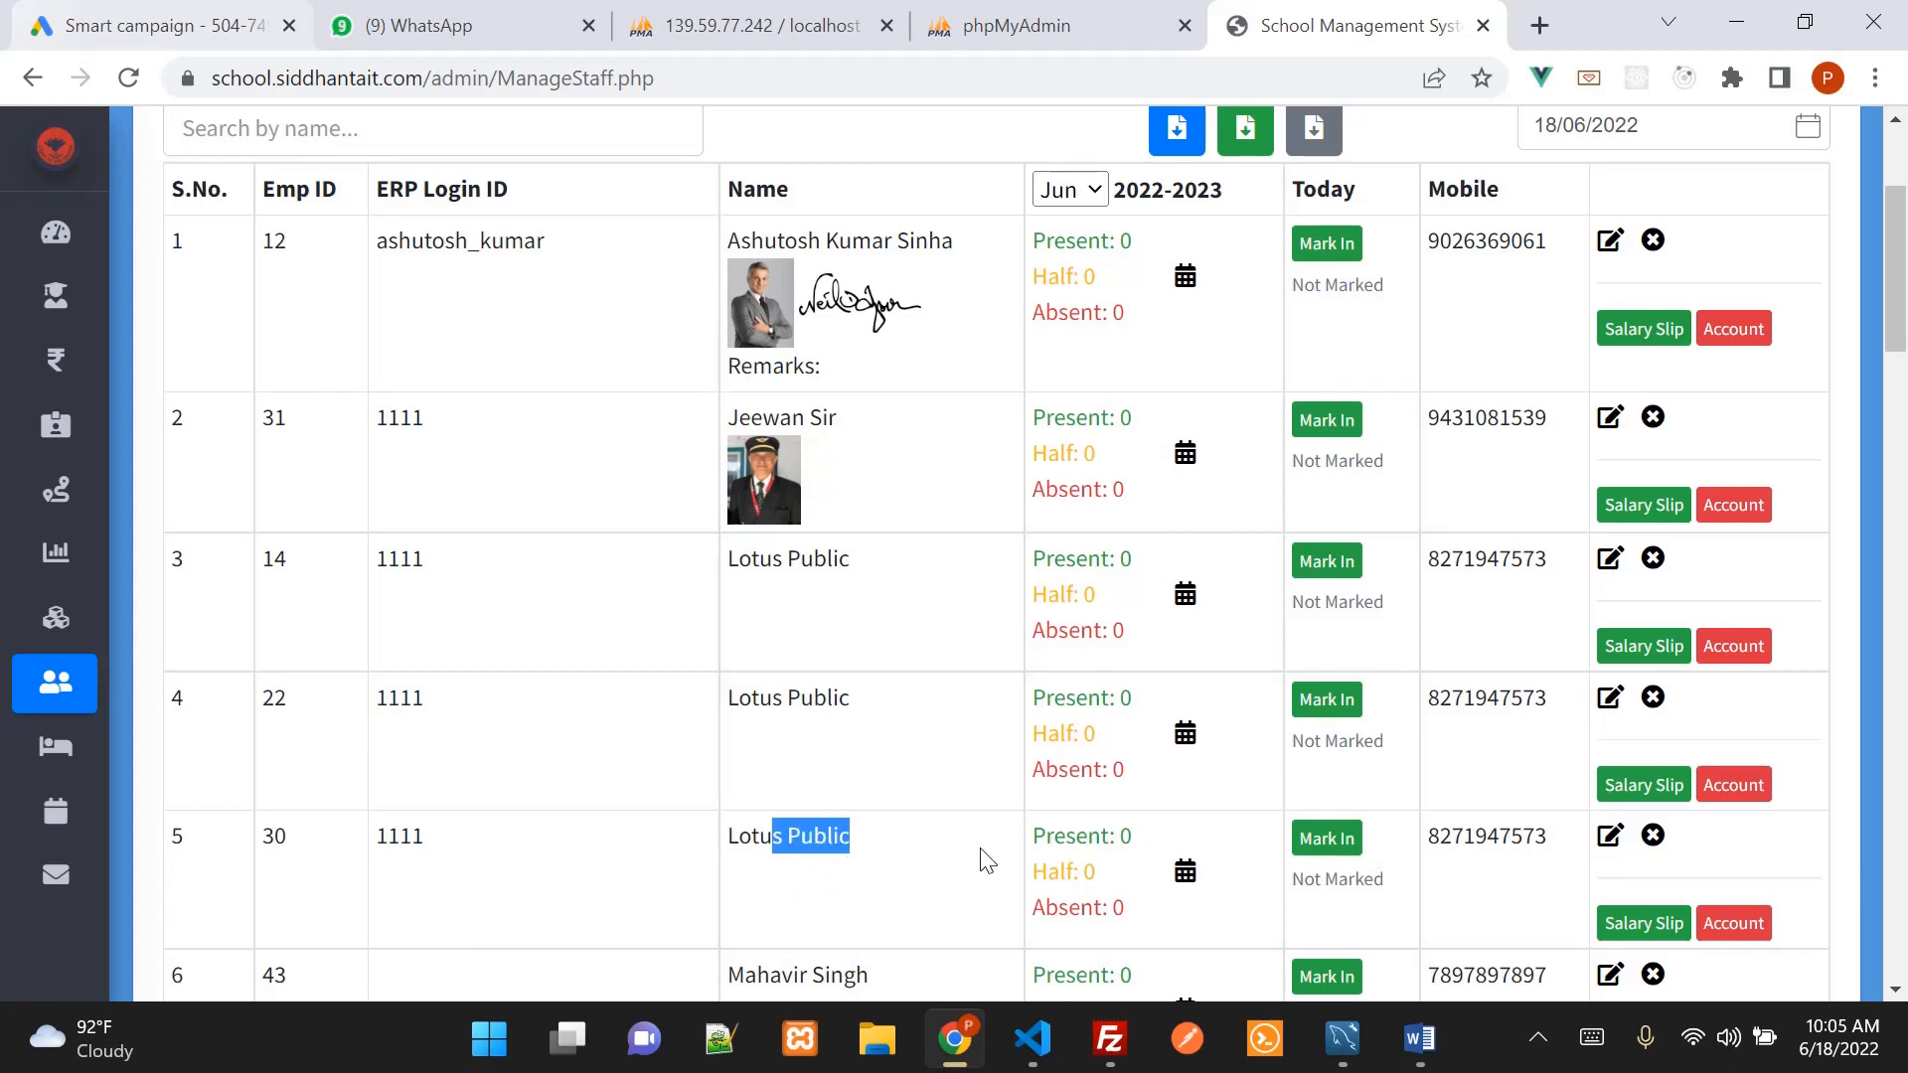
scroll(987, 860, down, 1)
click(835, 740)
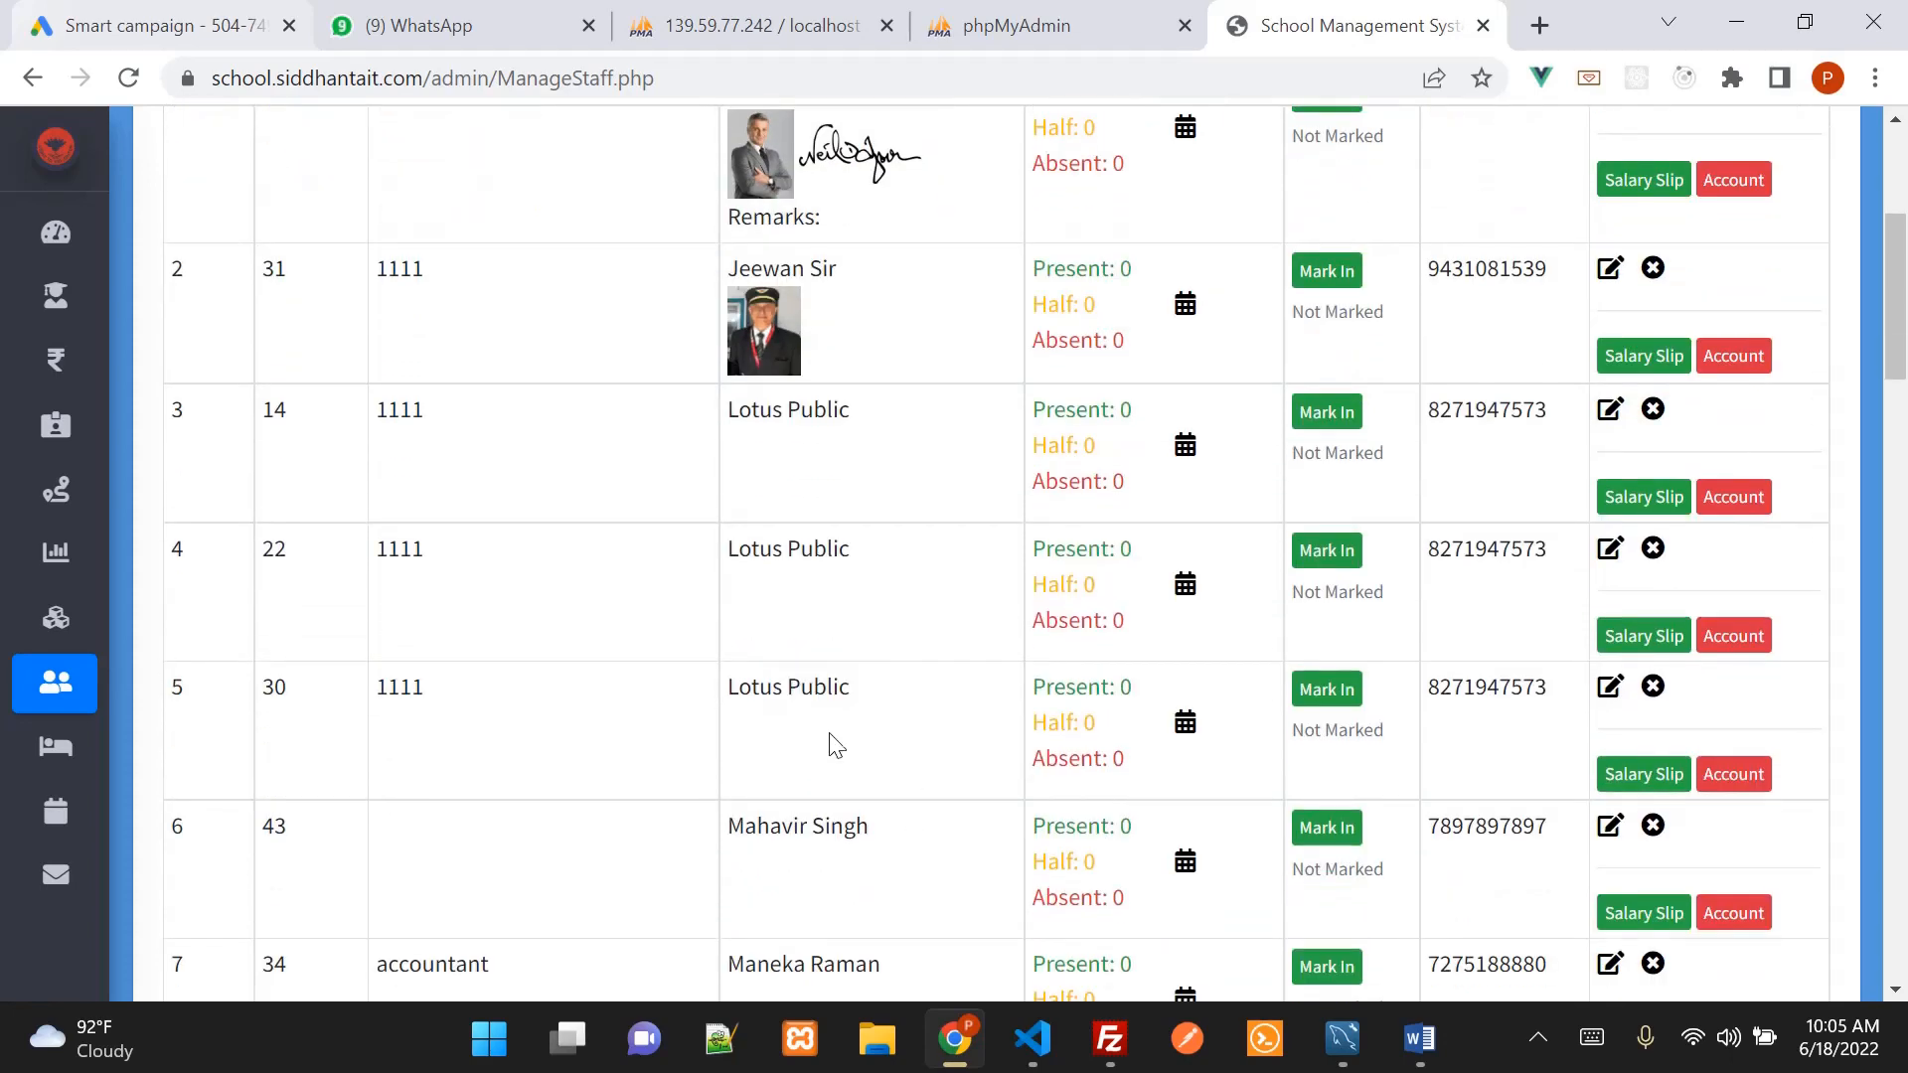
drag(733, 684, 853, 700)
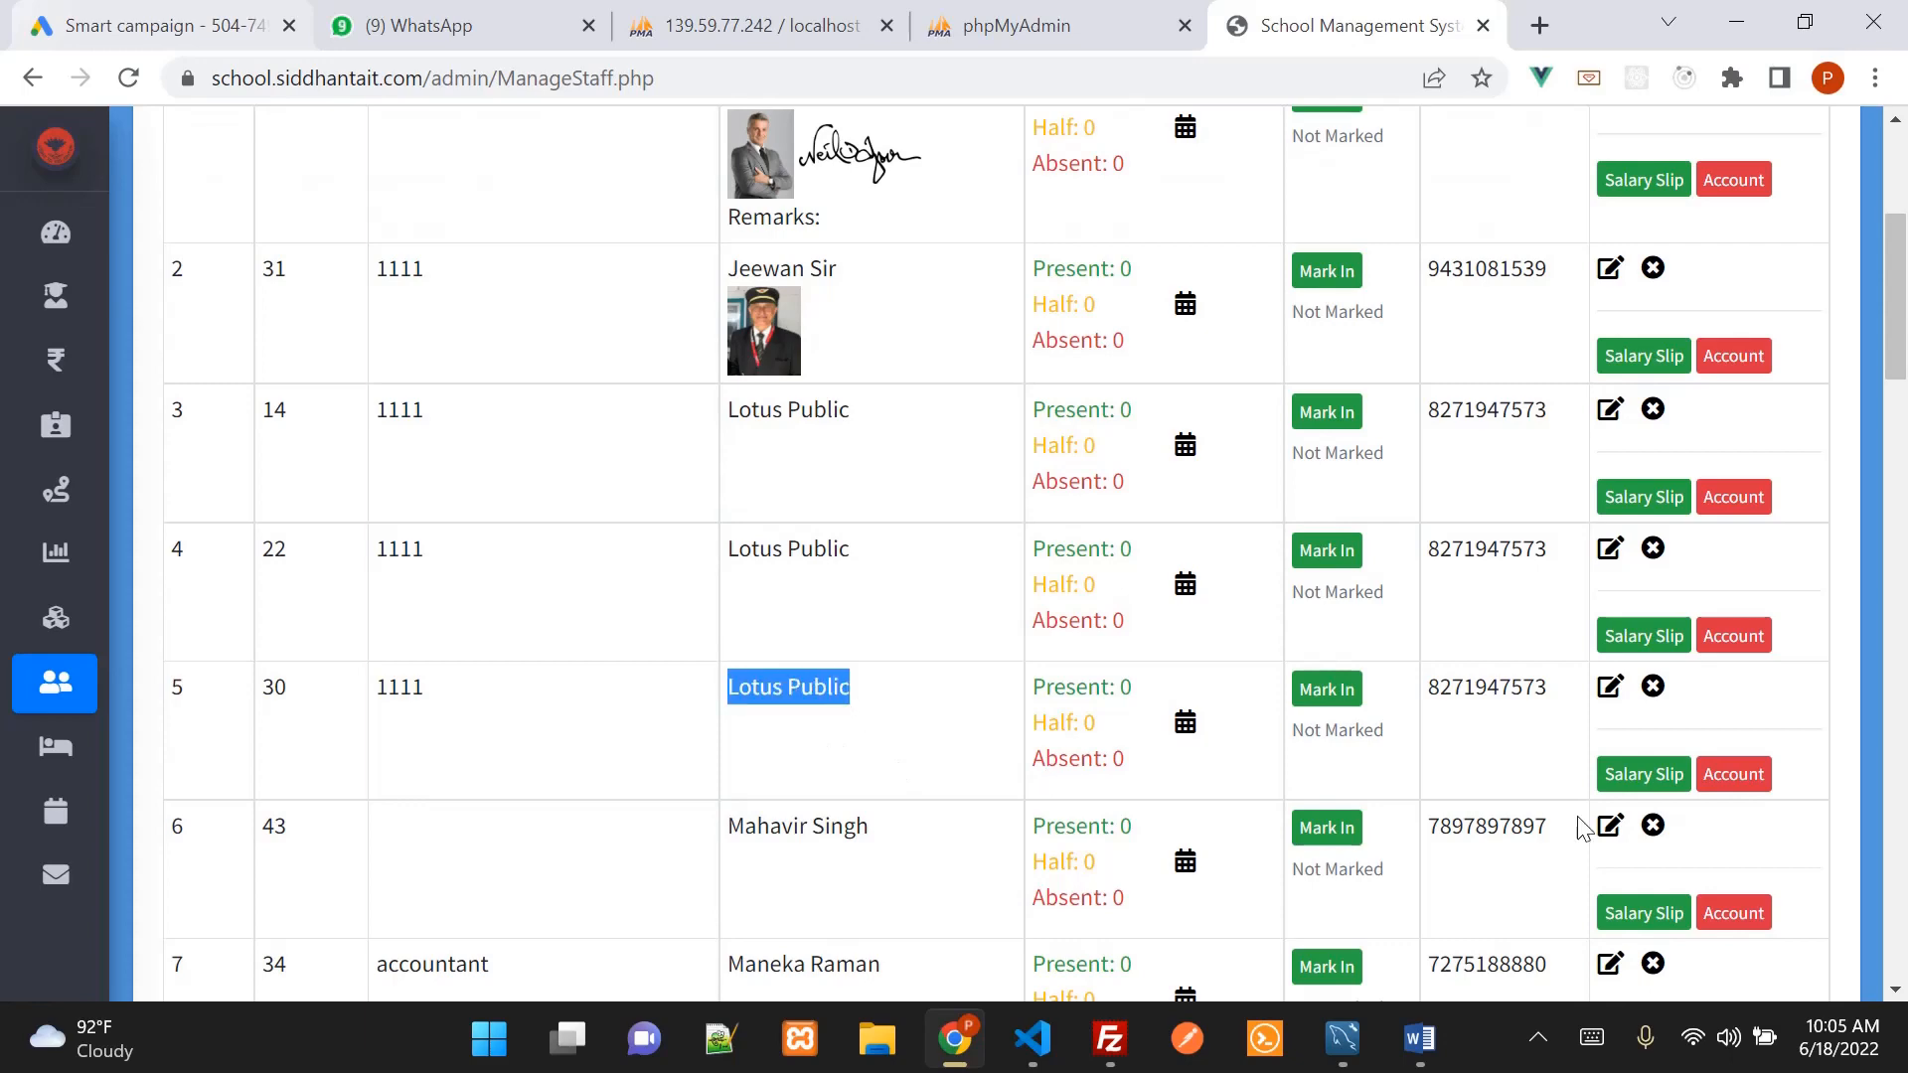
click(1609, 687)
scroll(1092, 597, down, 3)
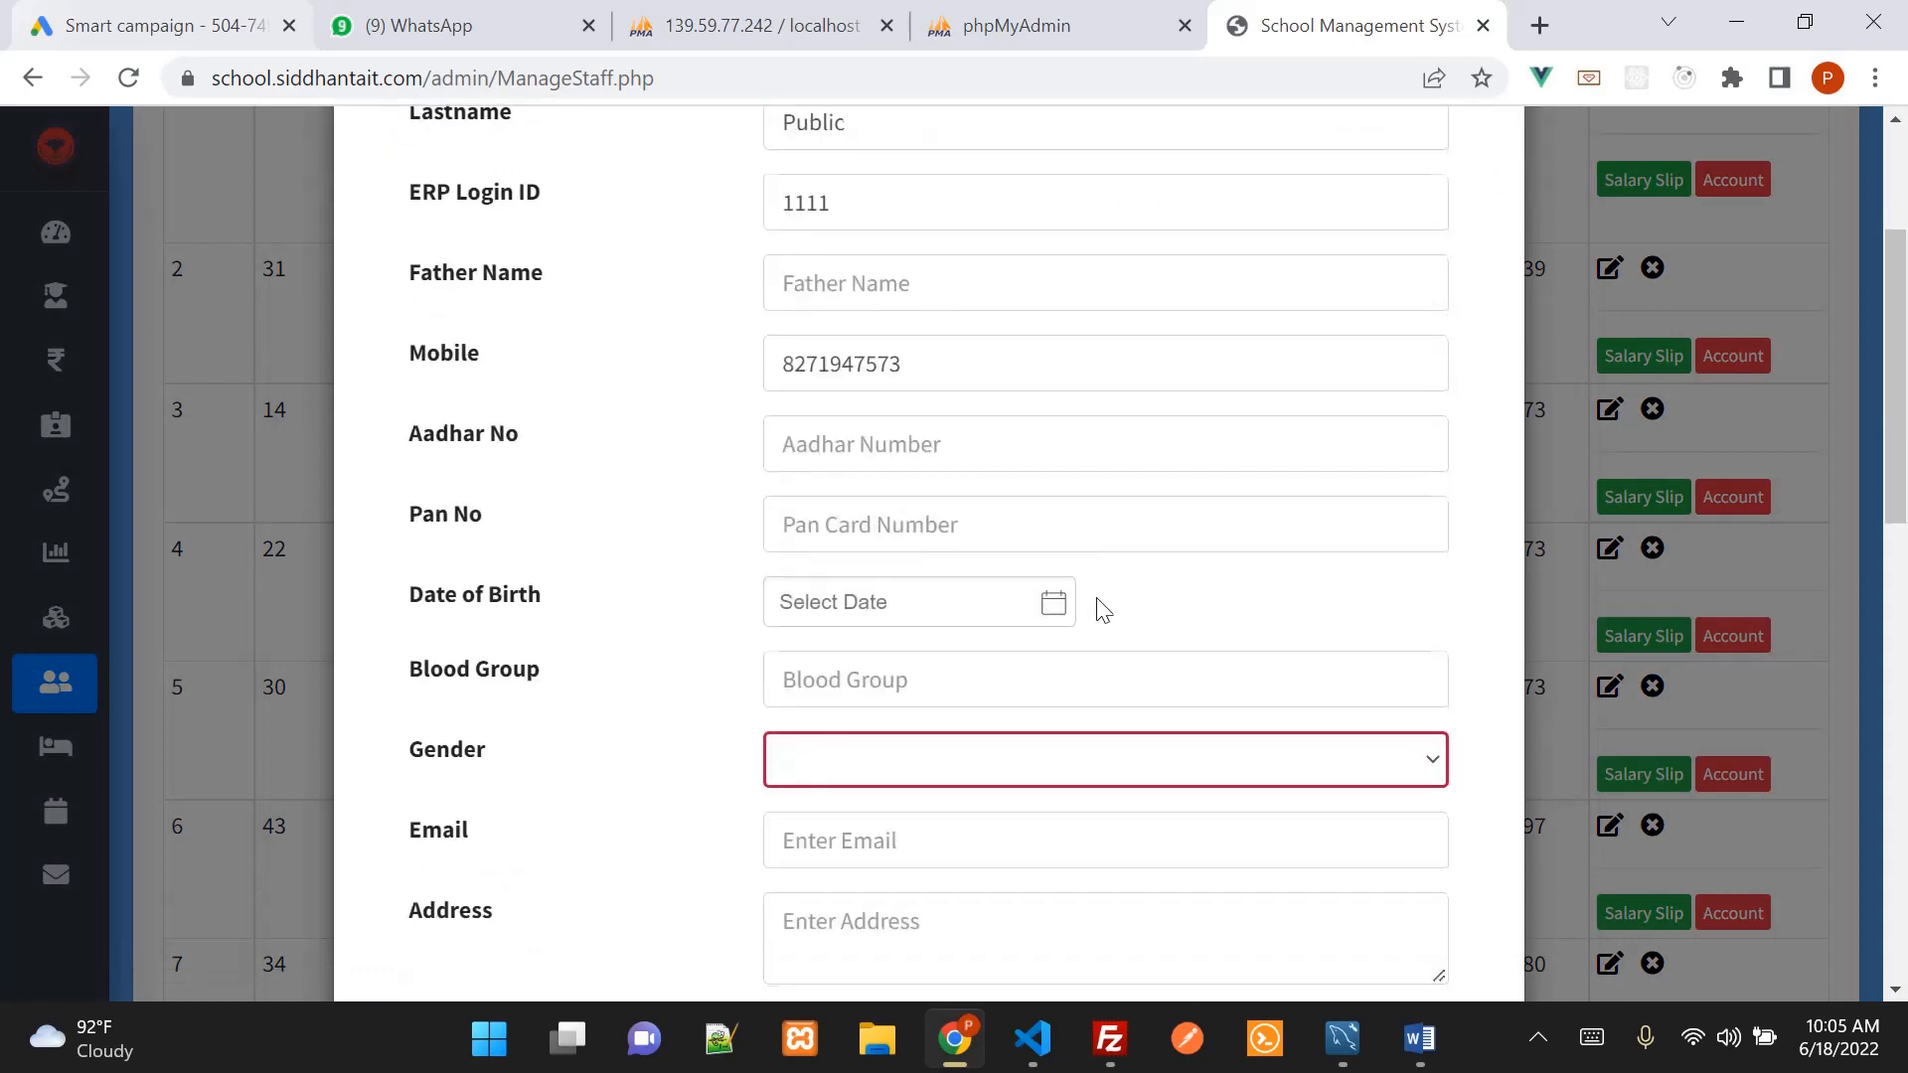
scroll(1103, 610, down, 7)
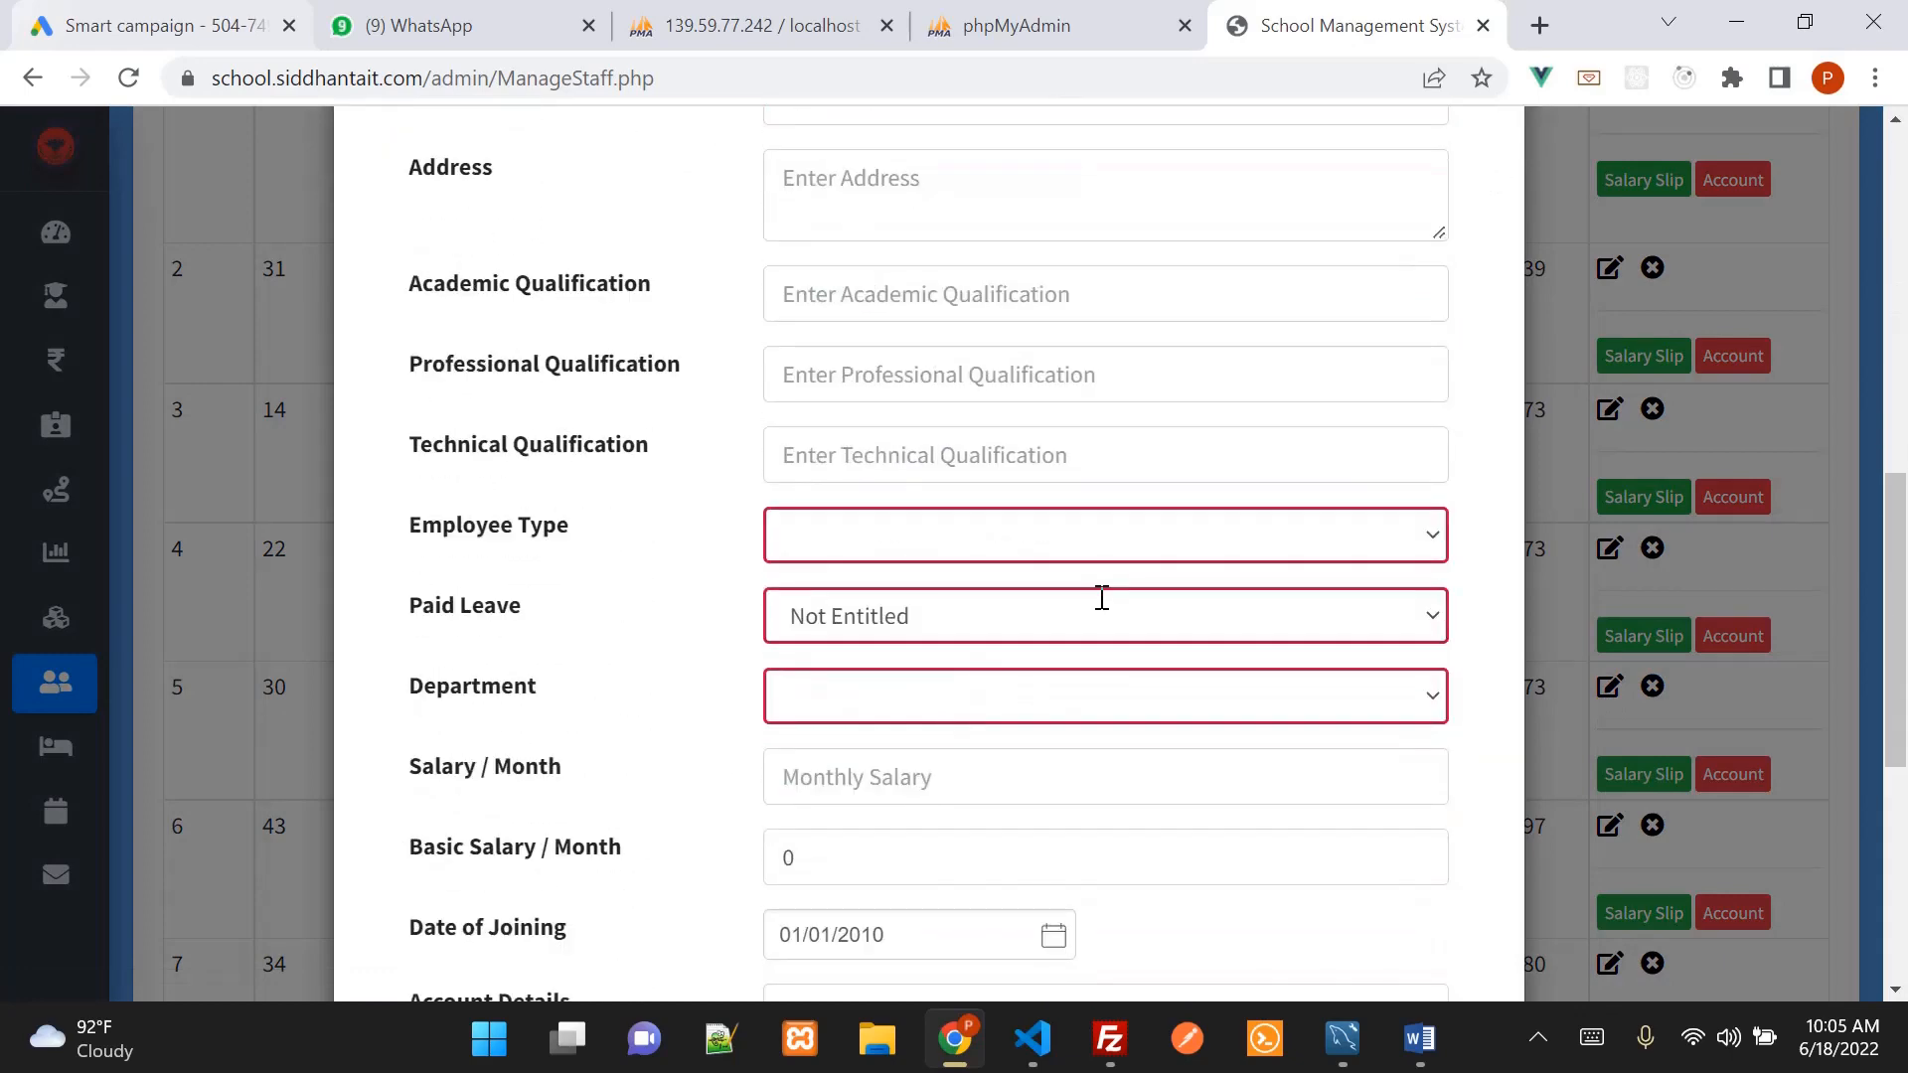
click(1039, 546)
click(1039, 546)
click(962, 715)
scroll(1167, 715, up, 10)
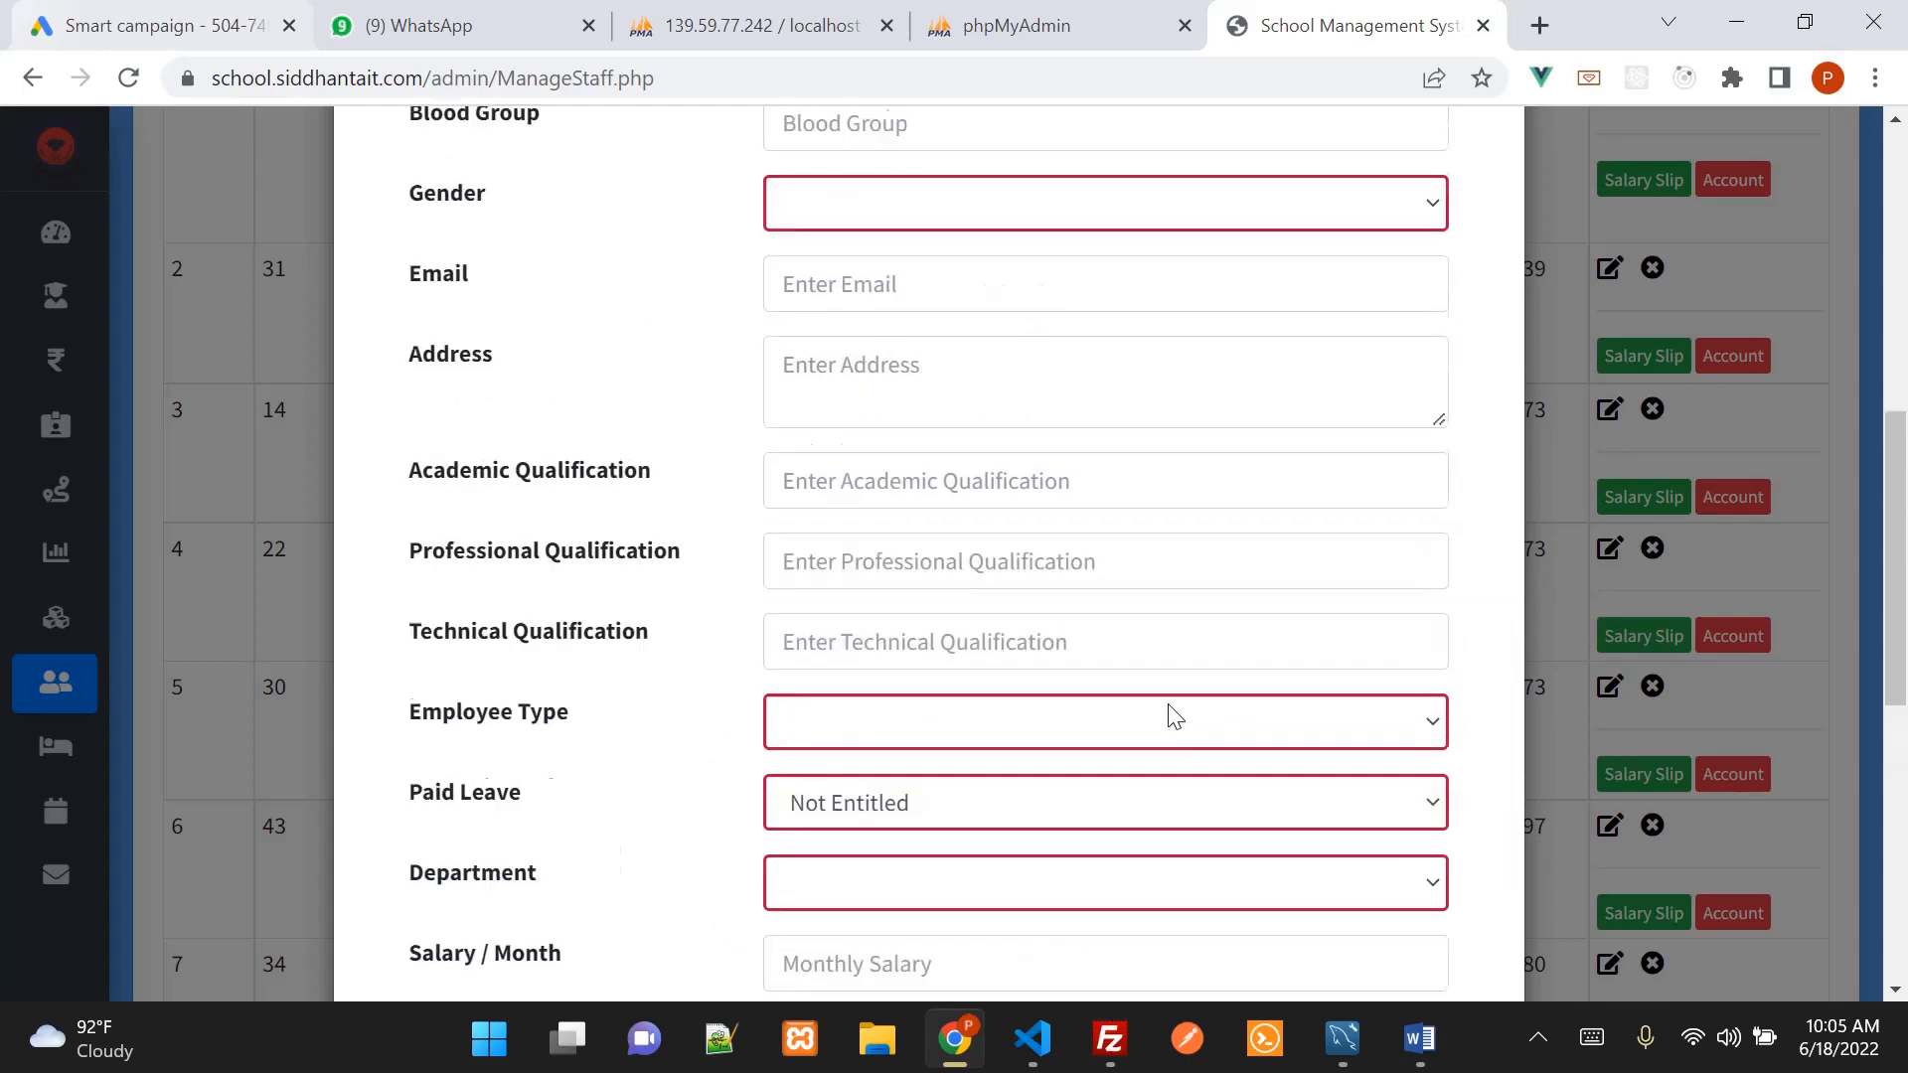
click(1490, 193)
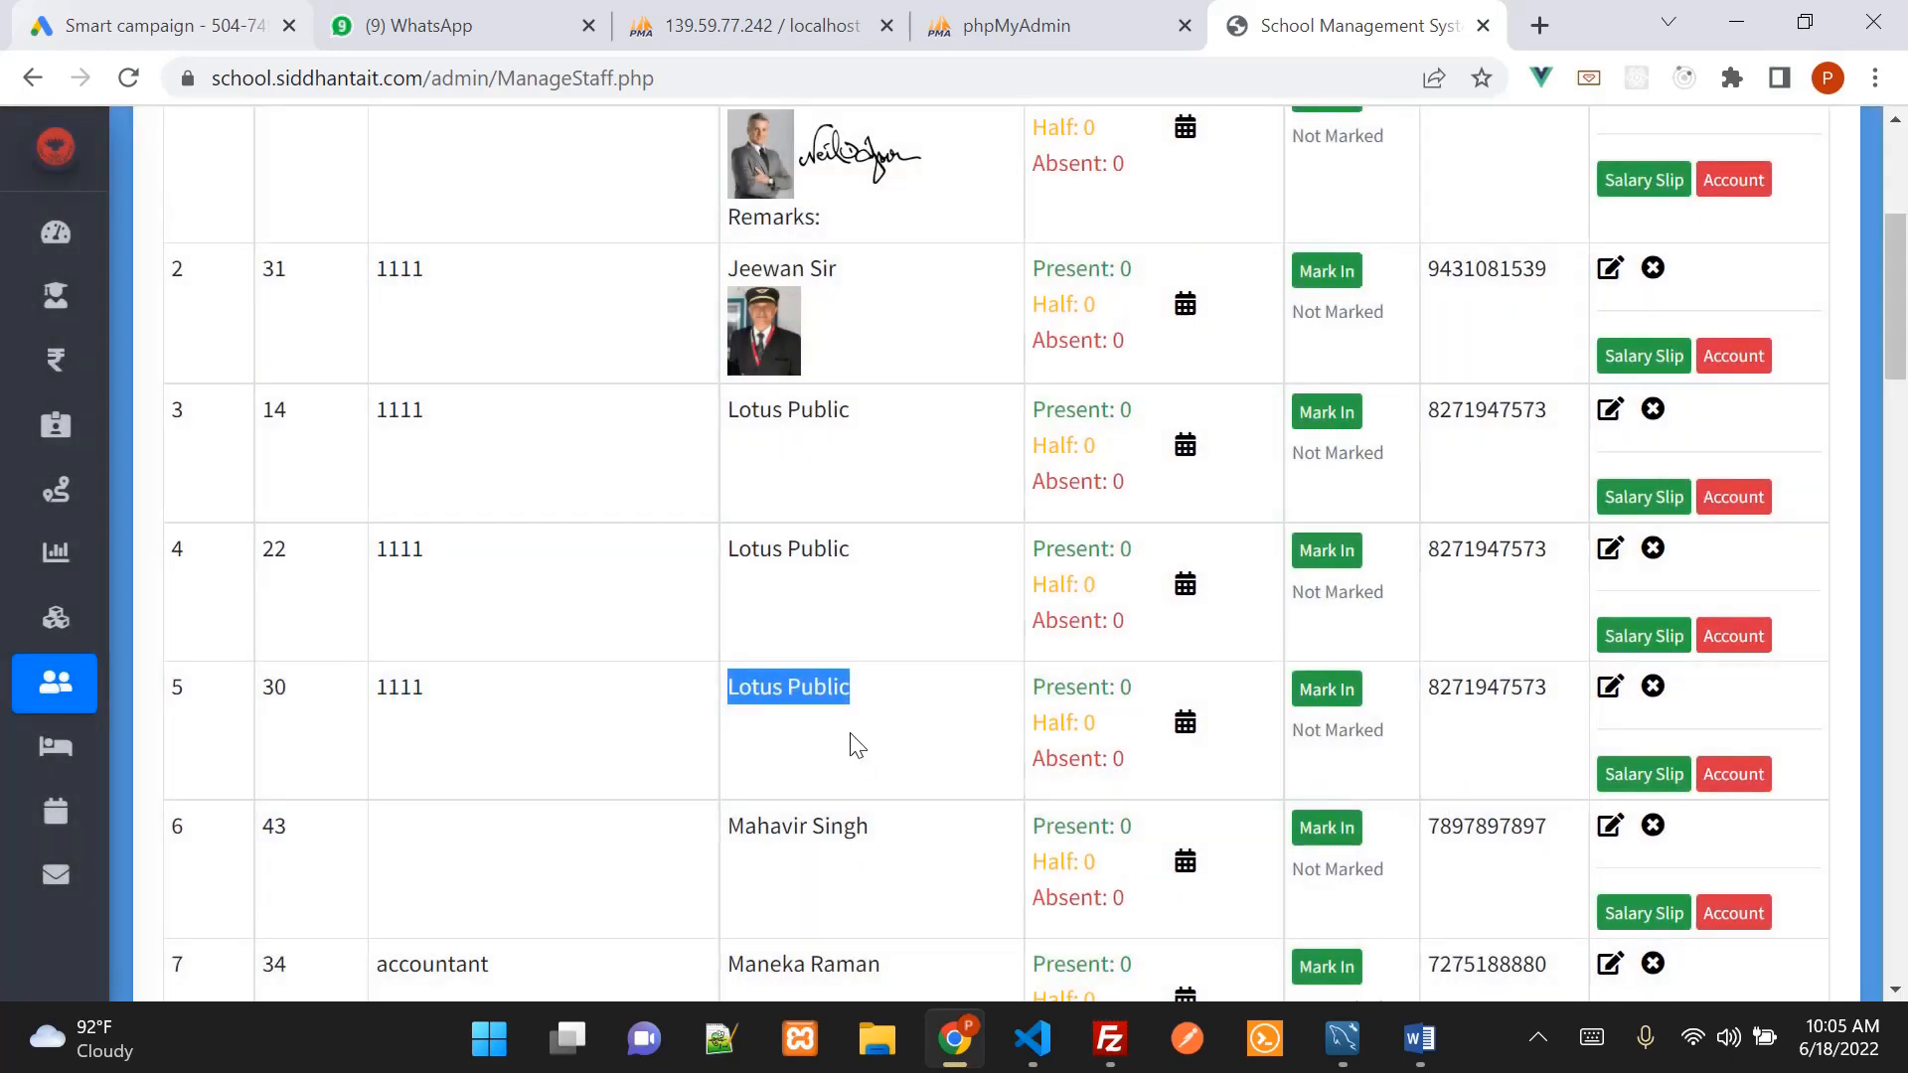
click(1608, 690)
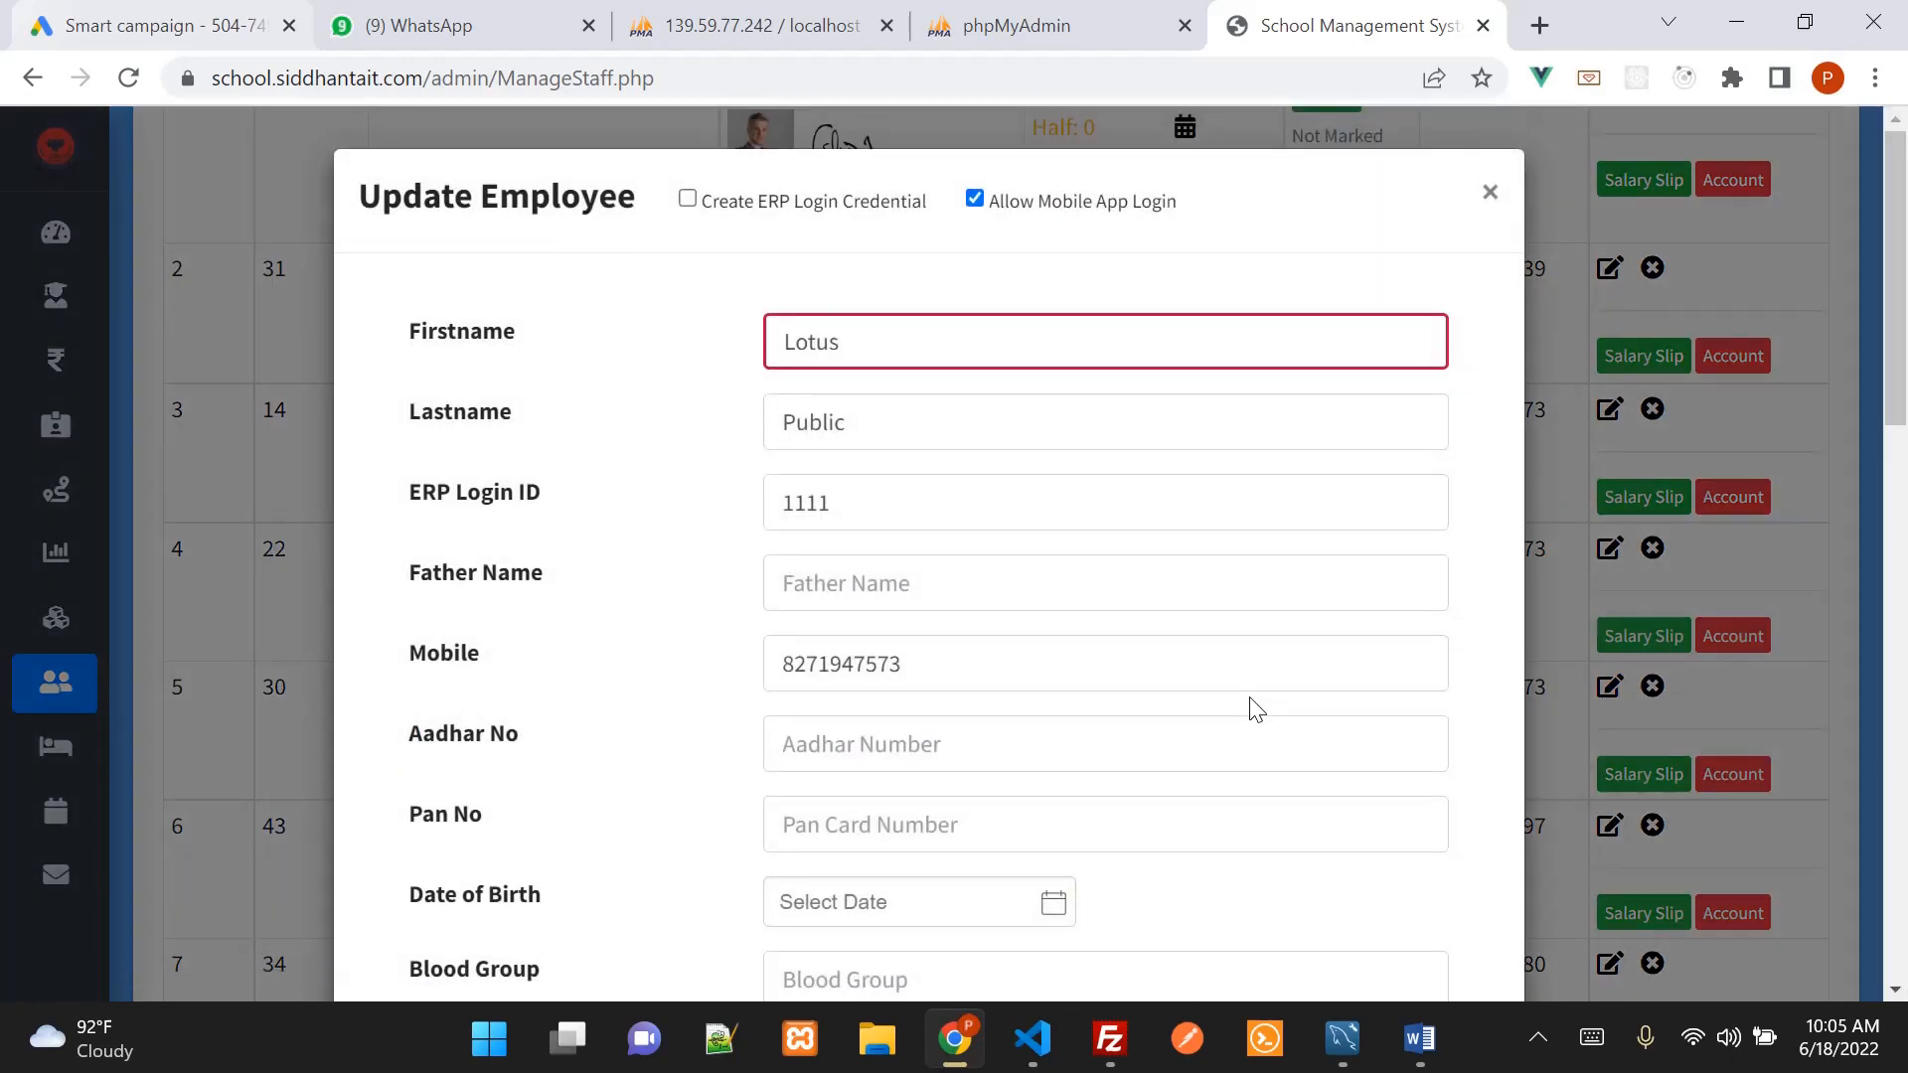
scroll(1252, 710, down, 5)
scroll(1023, 708, down, 2)
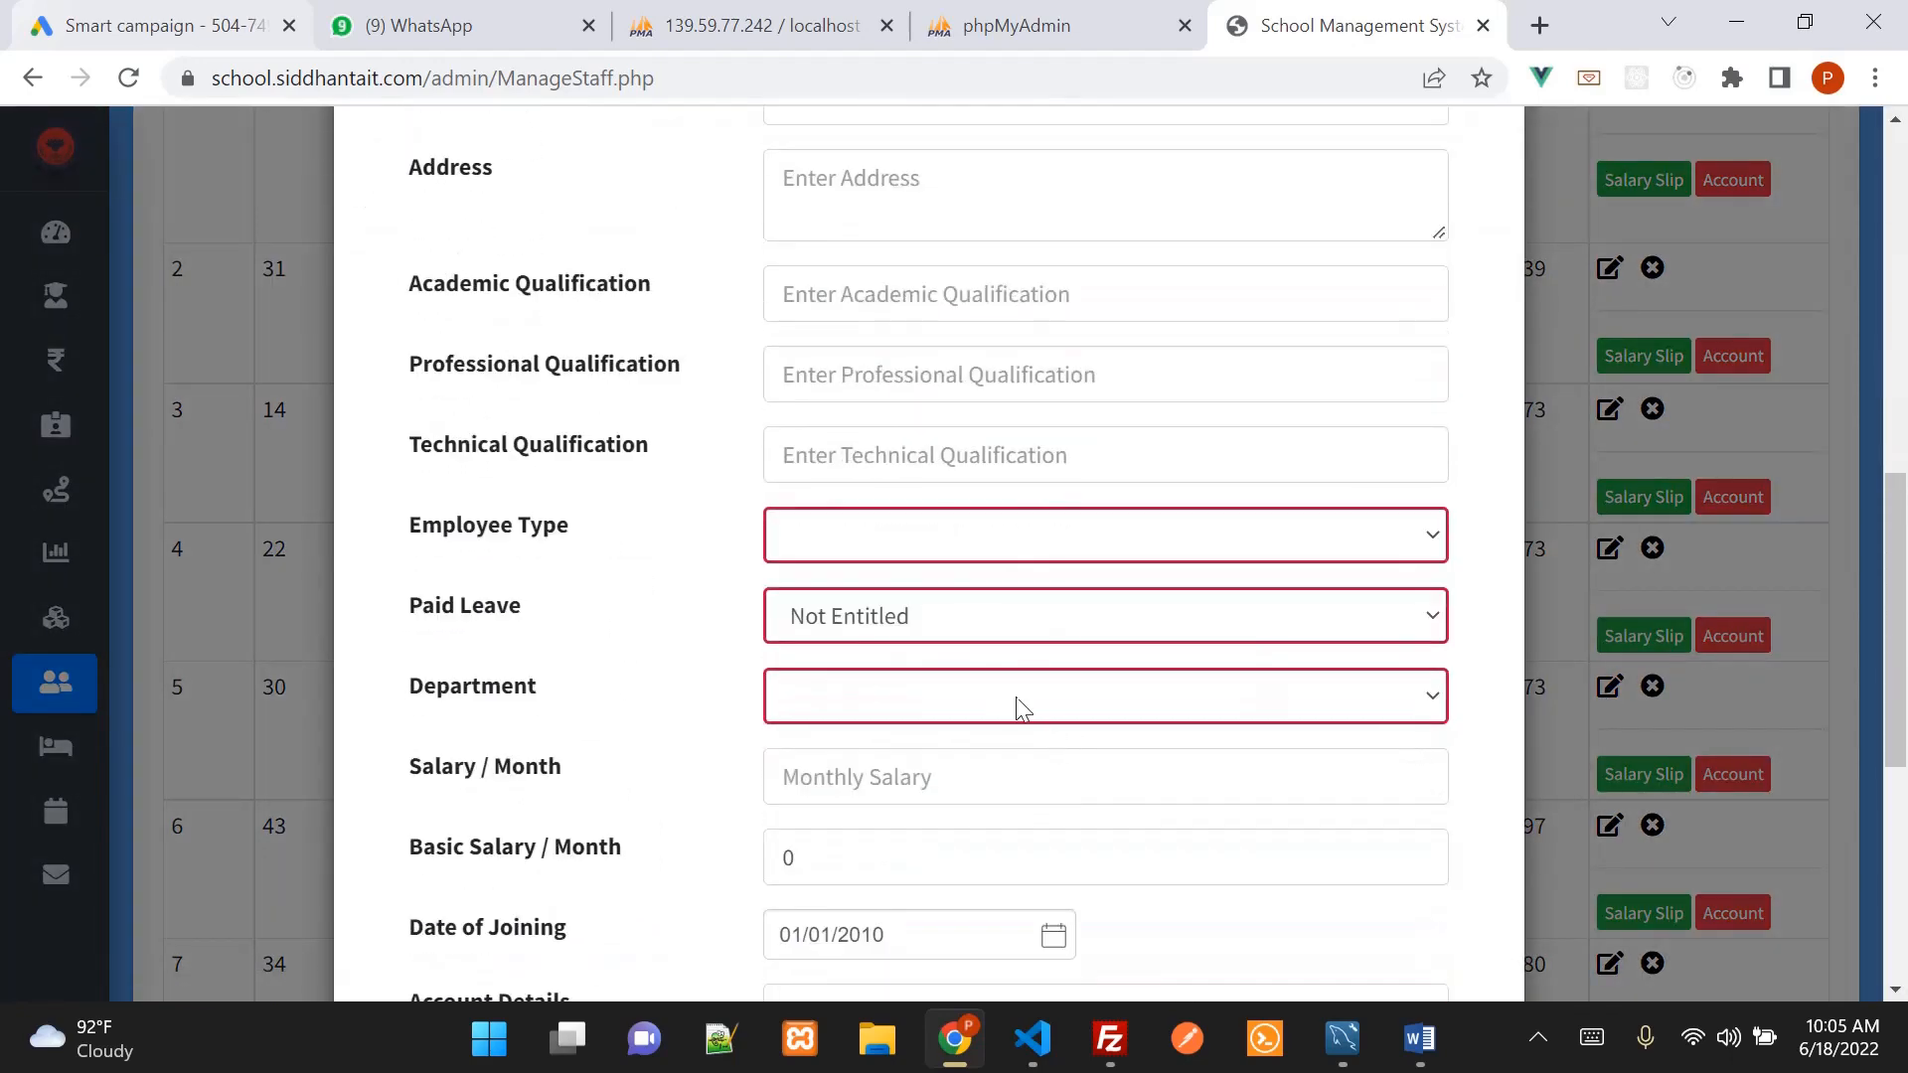
click(982, 710)
click(990, 837)
click(1045, 535)
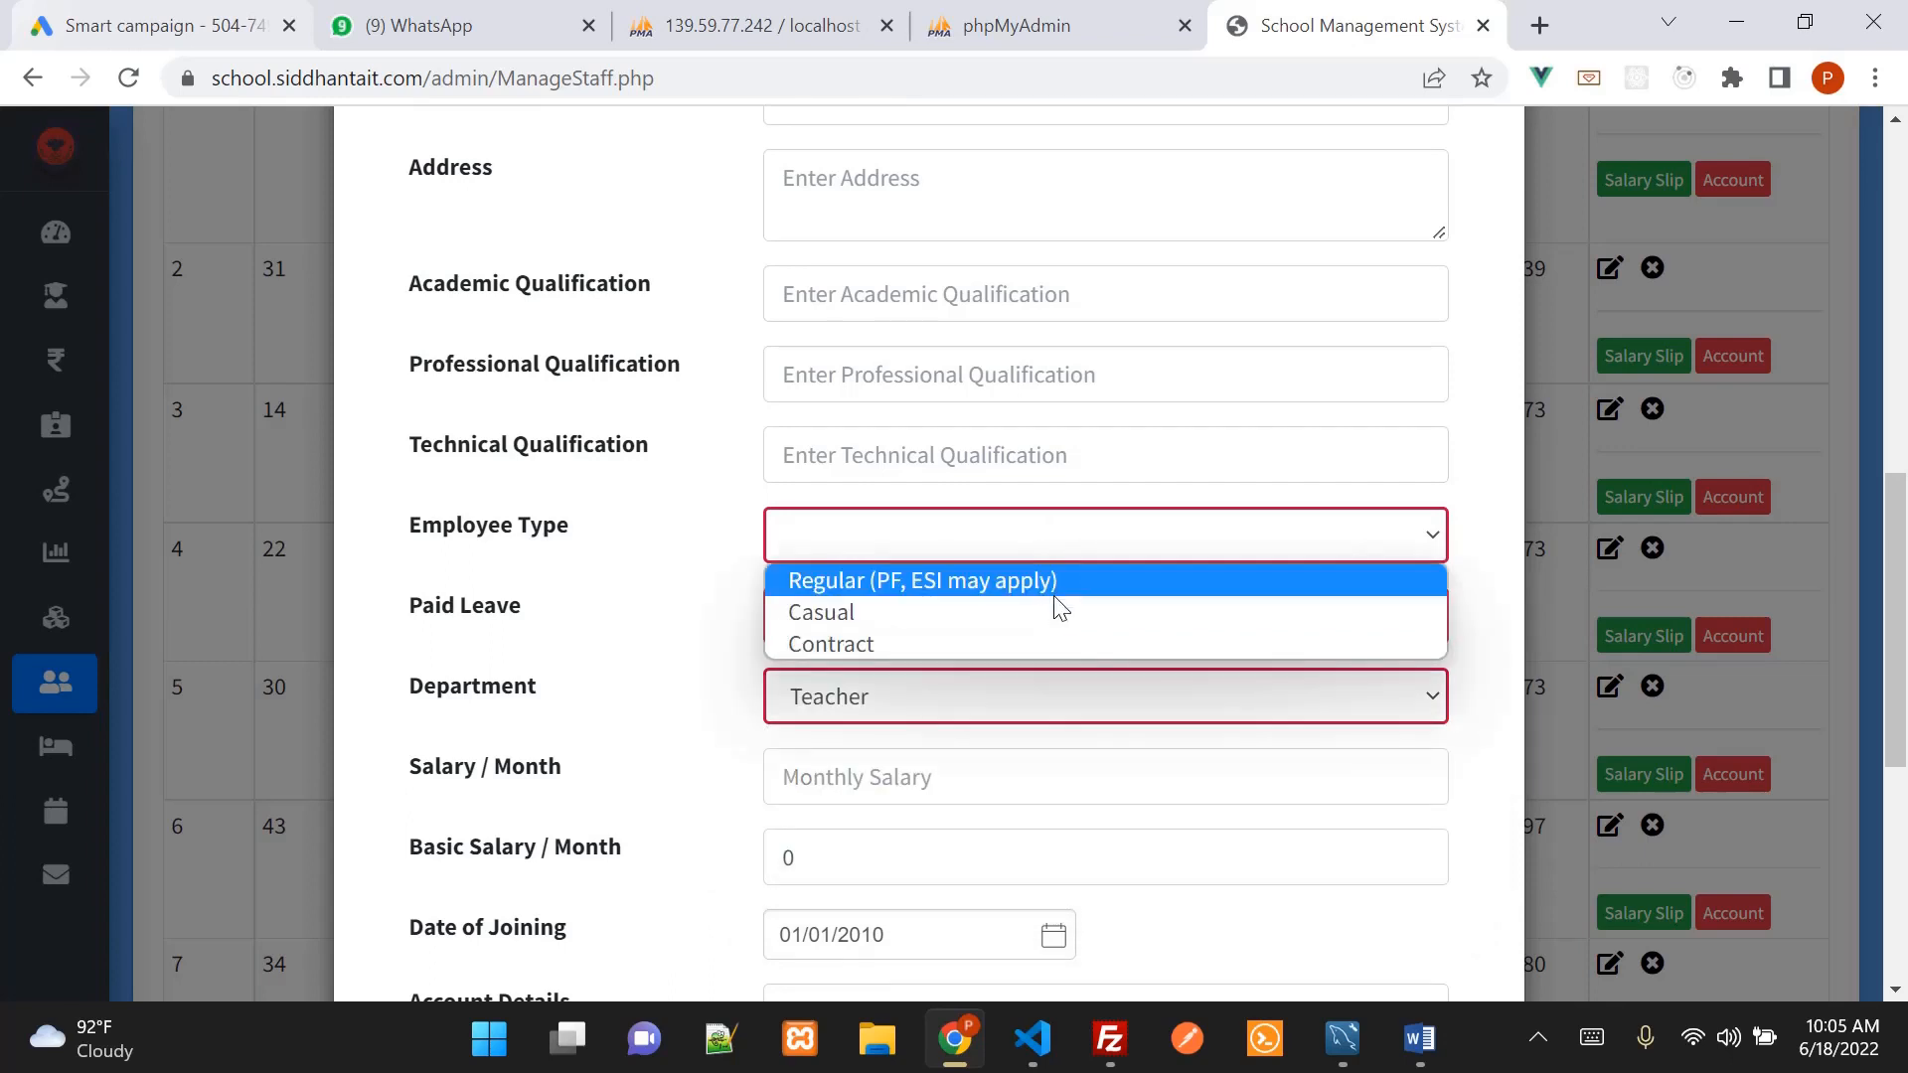
click(1059, 610)
scroll(1153, 676, down, 6)
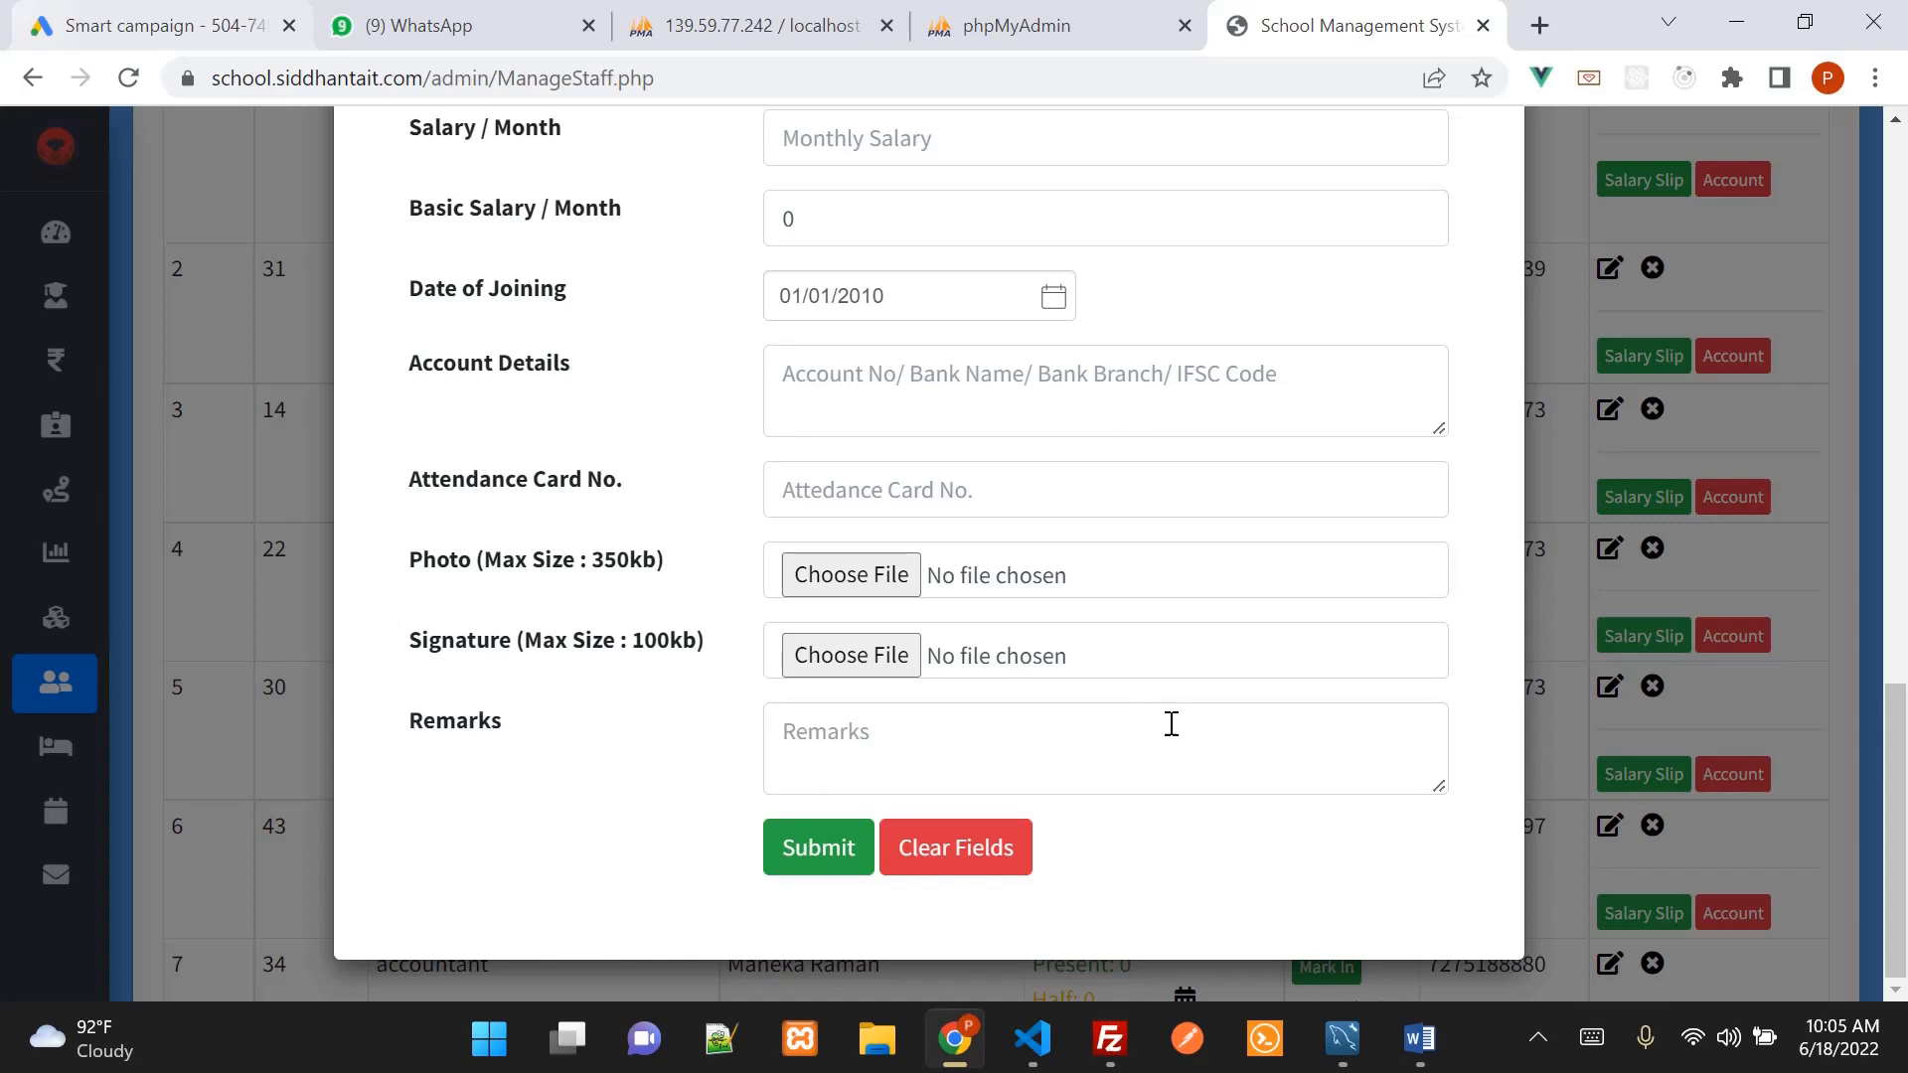
scroll(1218, 773, up, 13)
scroll(1220, 790, up, 3)
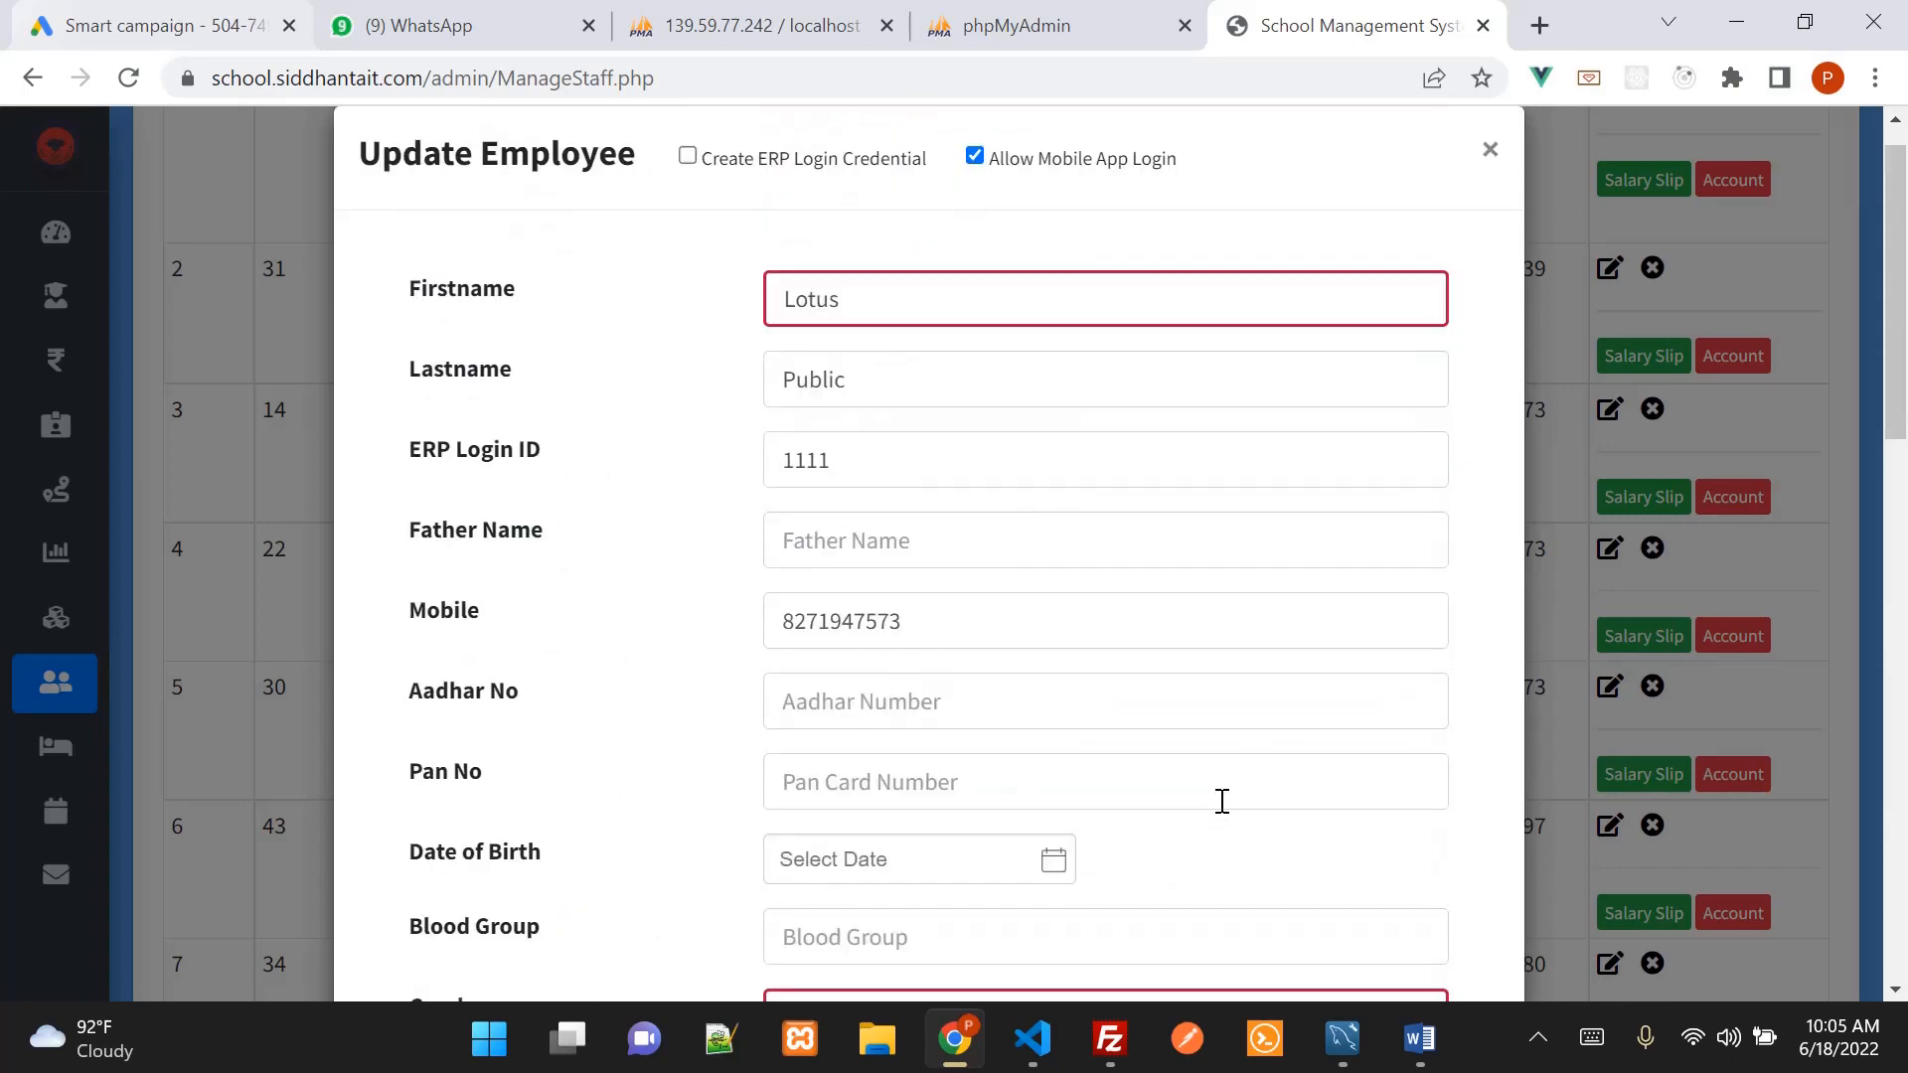
click(1489, 149)
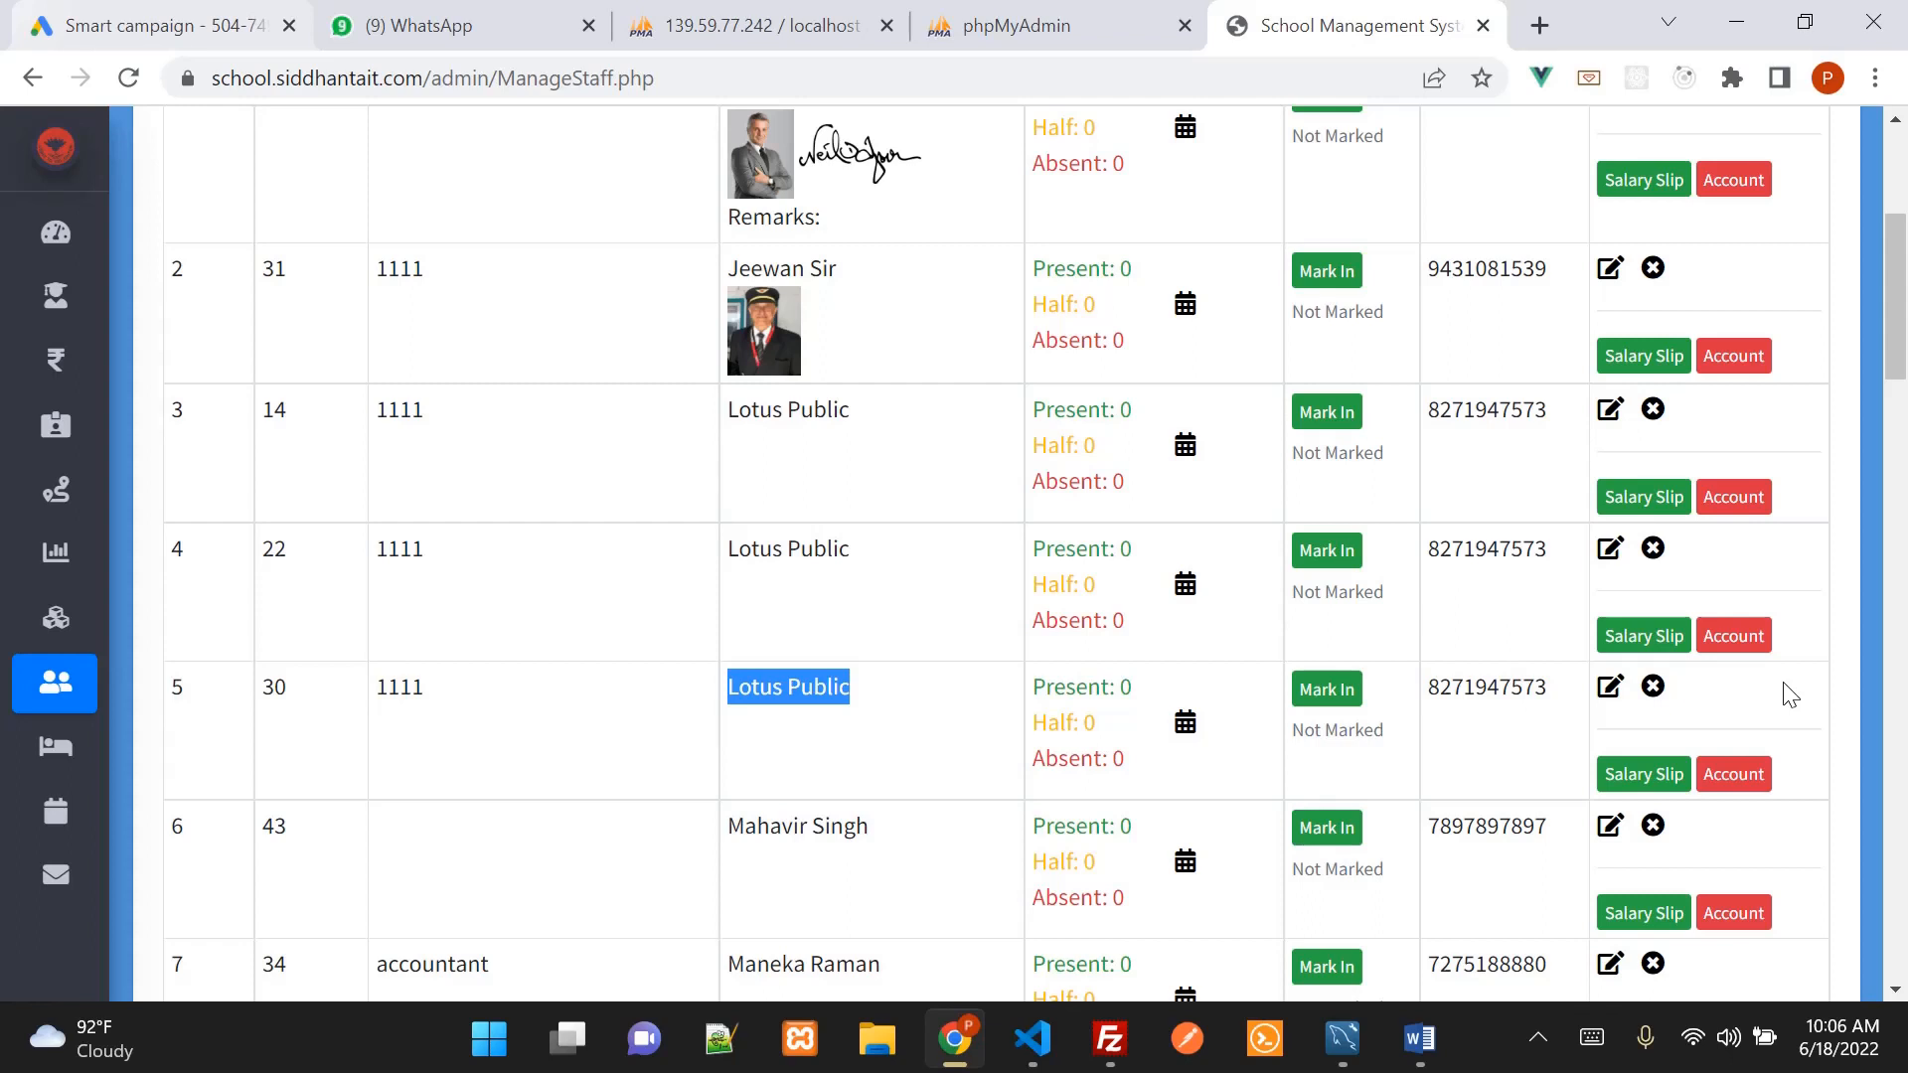
Highlight Word agenda items 3 (creating teachers) and 4 (assigning subjects), then return to the ERP
click(1427, 1059)
click(1150, 482)
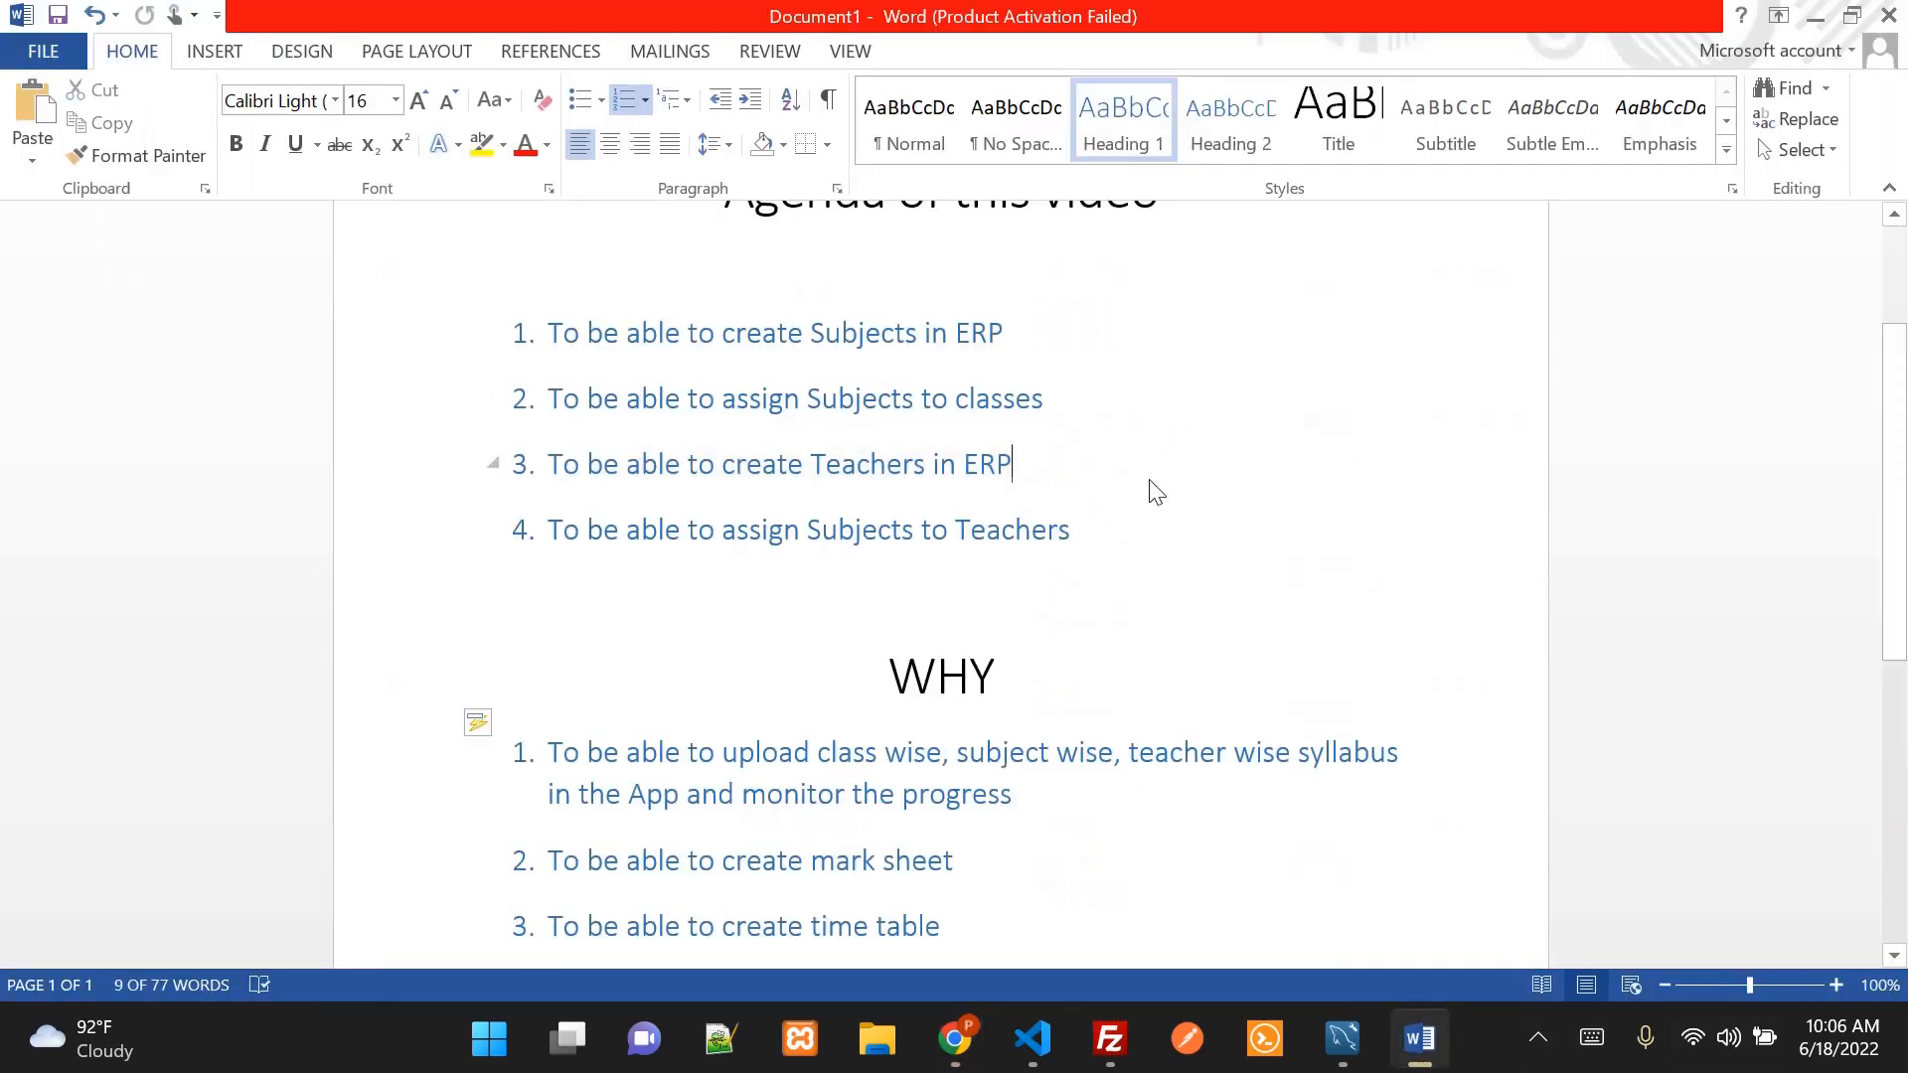
drag(558, 468, 1032, 456)
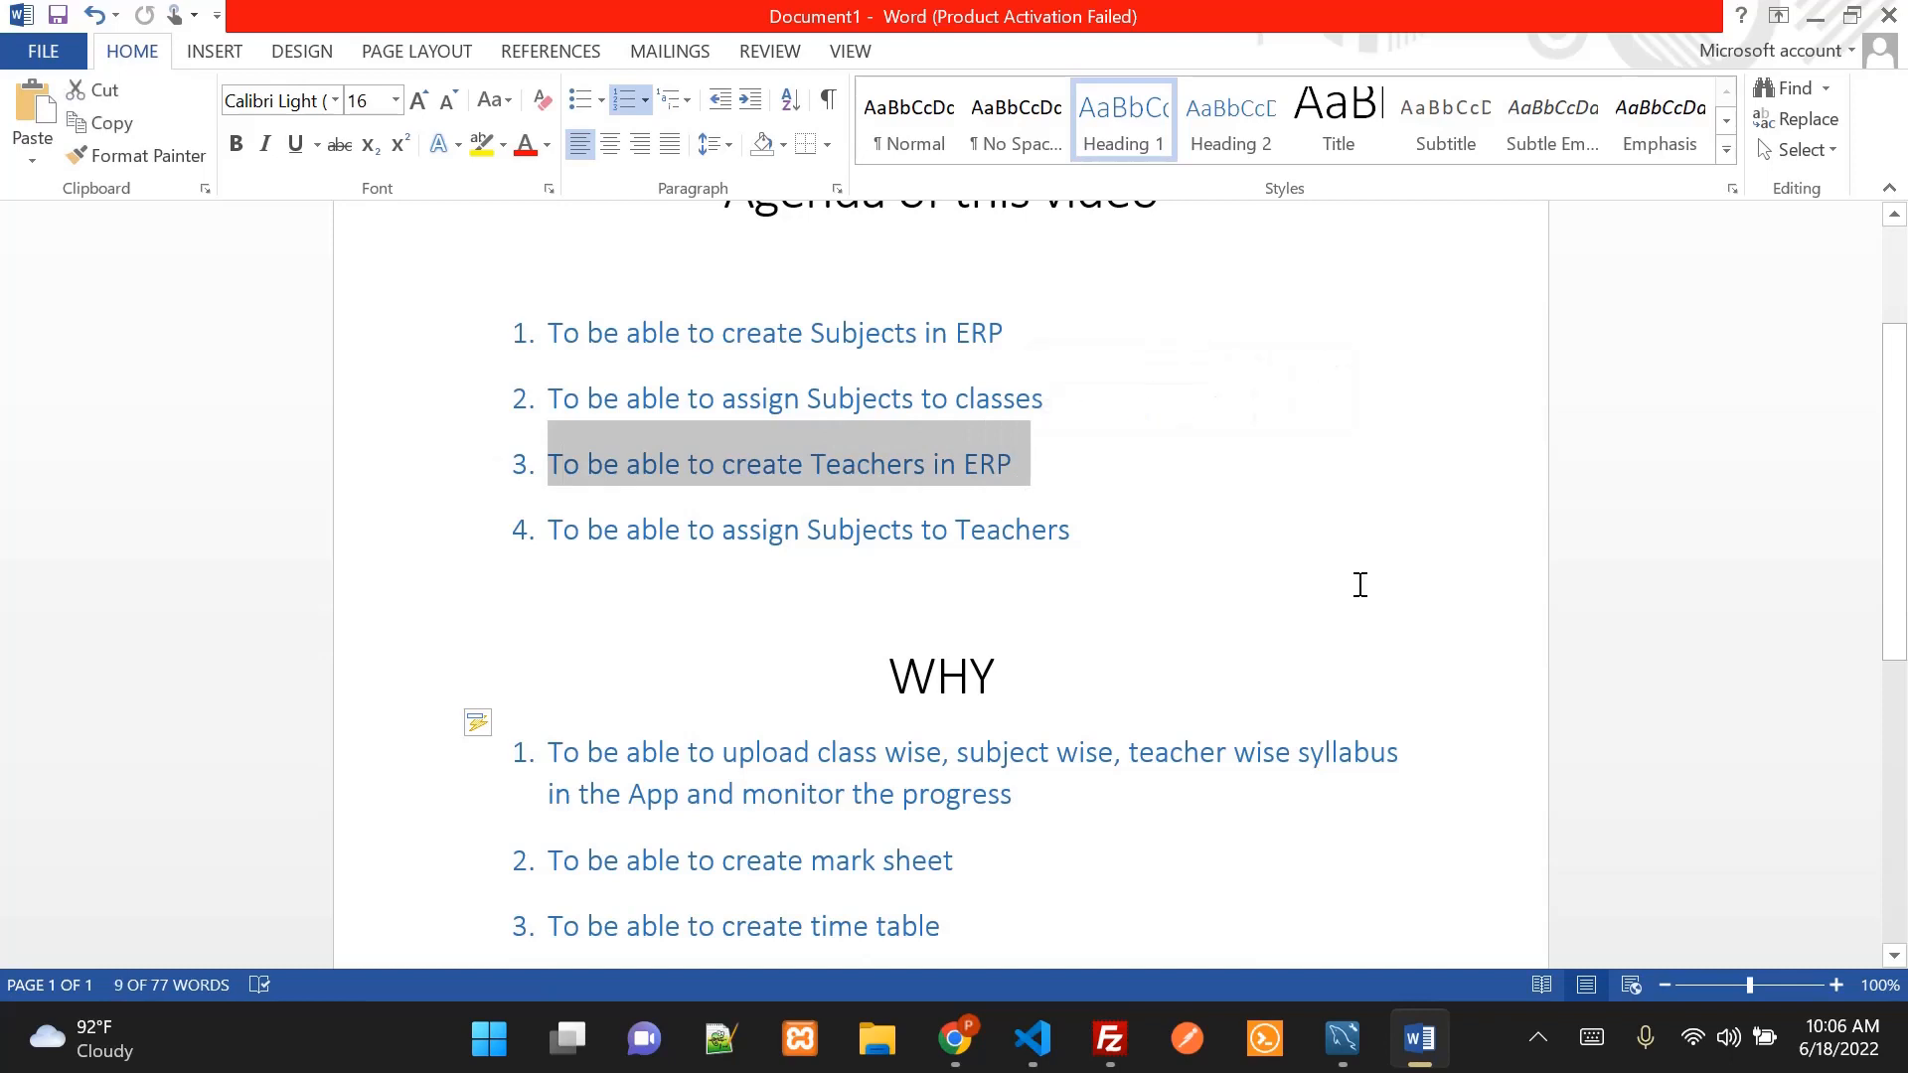
drag(550, 532, 1154, 568)
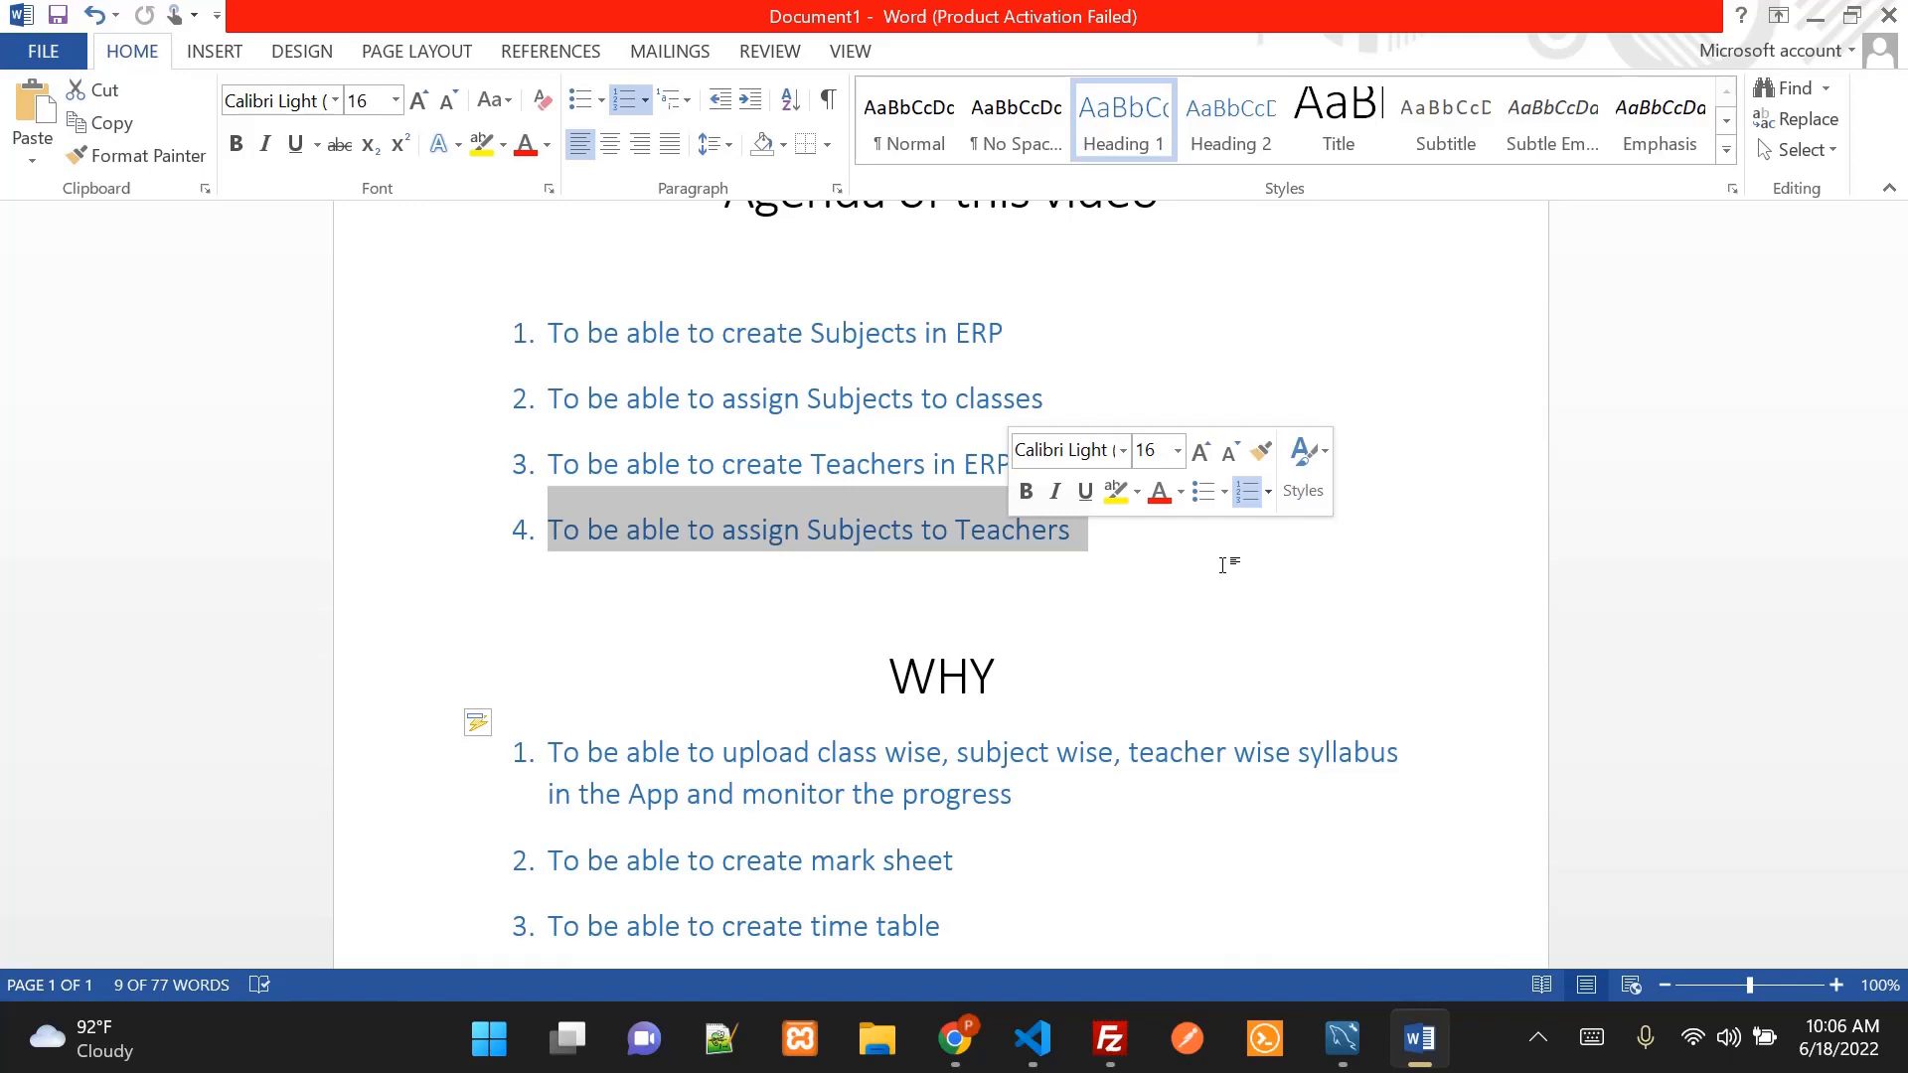
click(951, 1041)
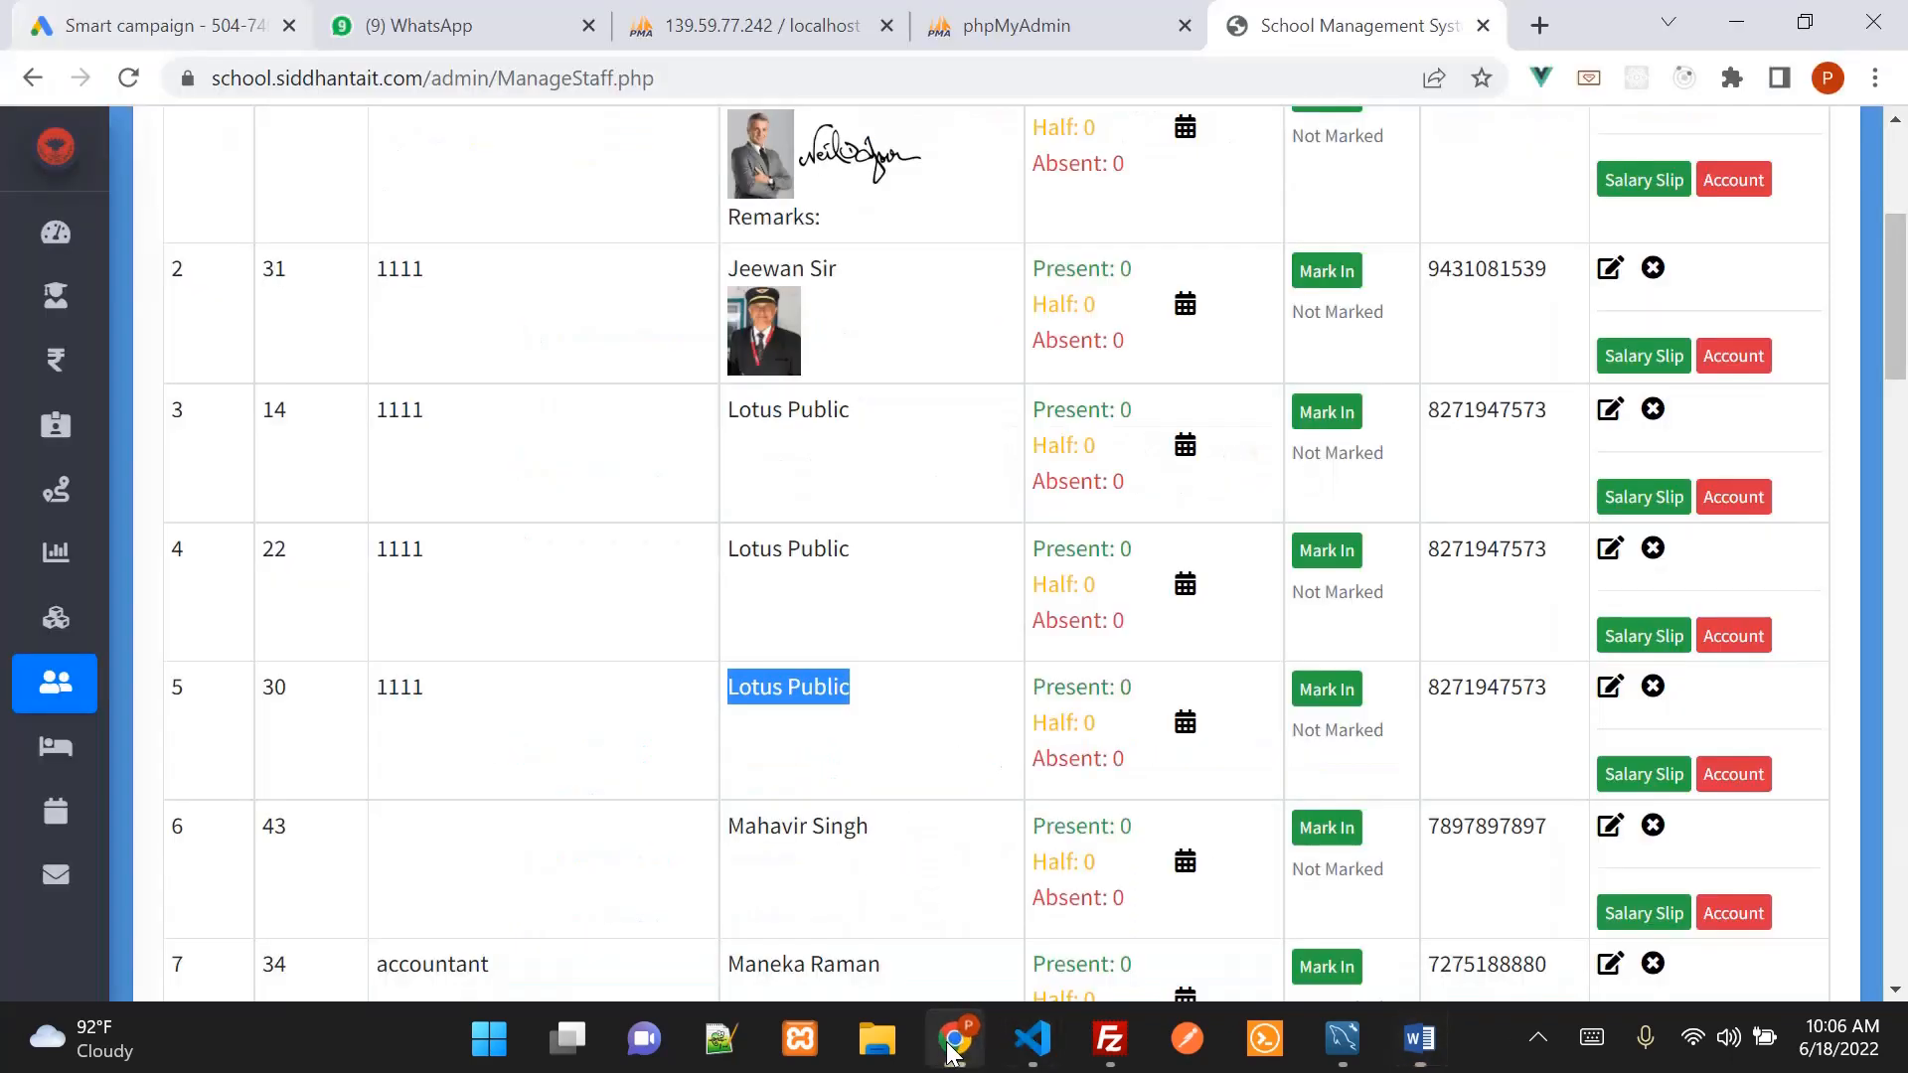
Open Academics > Time Table and show its Teachers tab
mouse_move(213, 349)
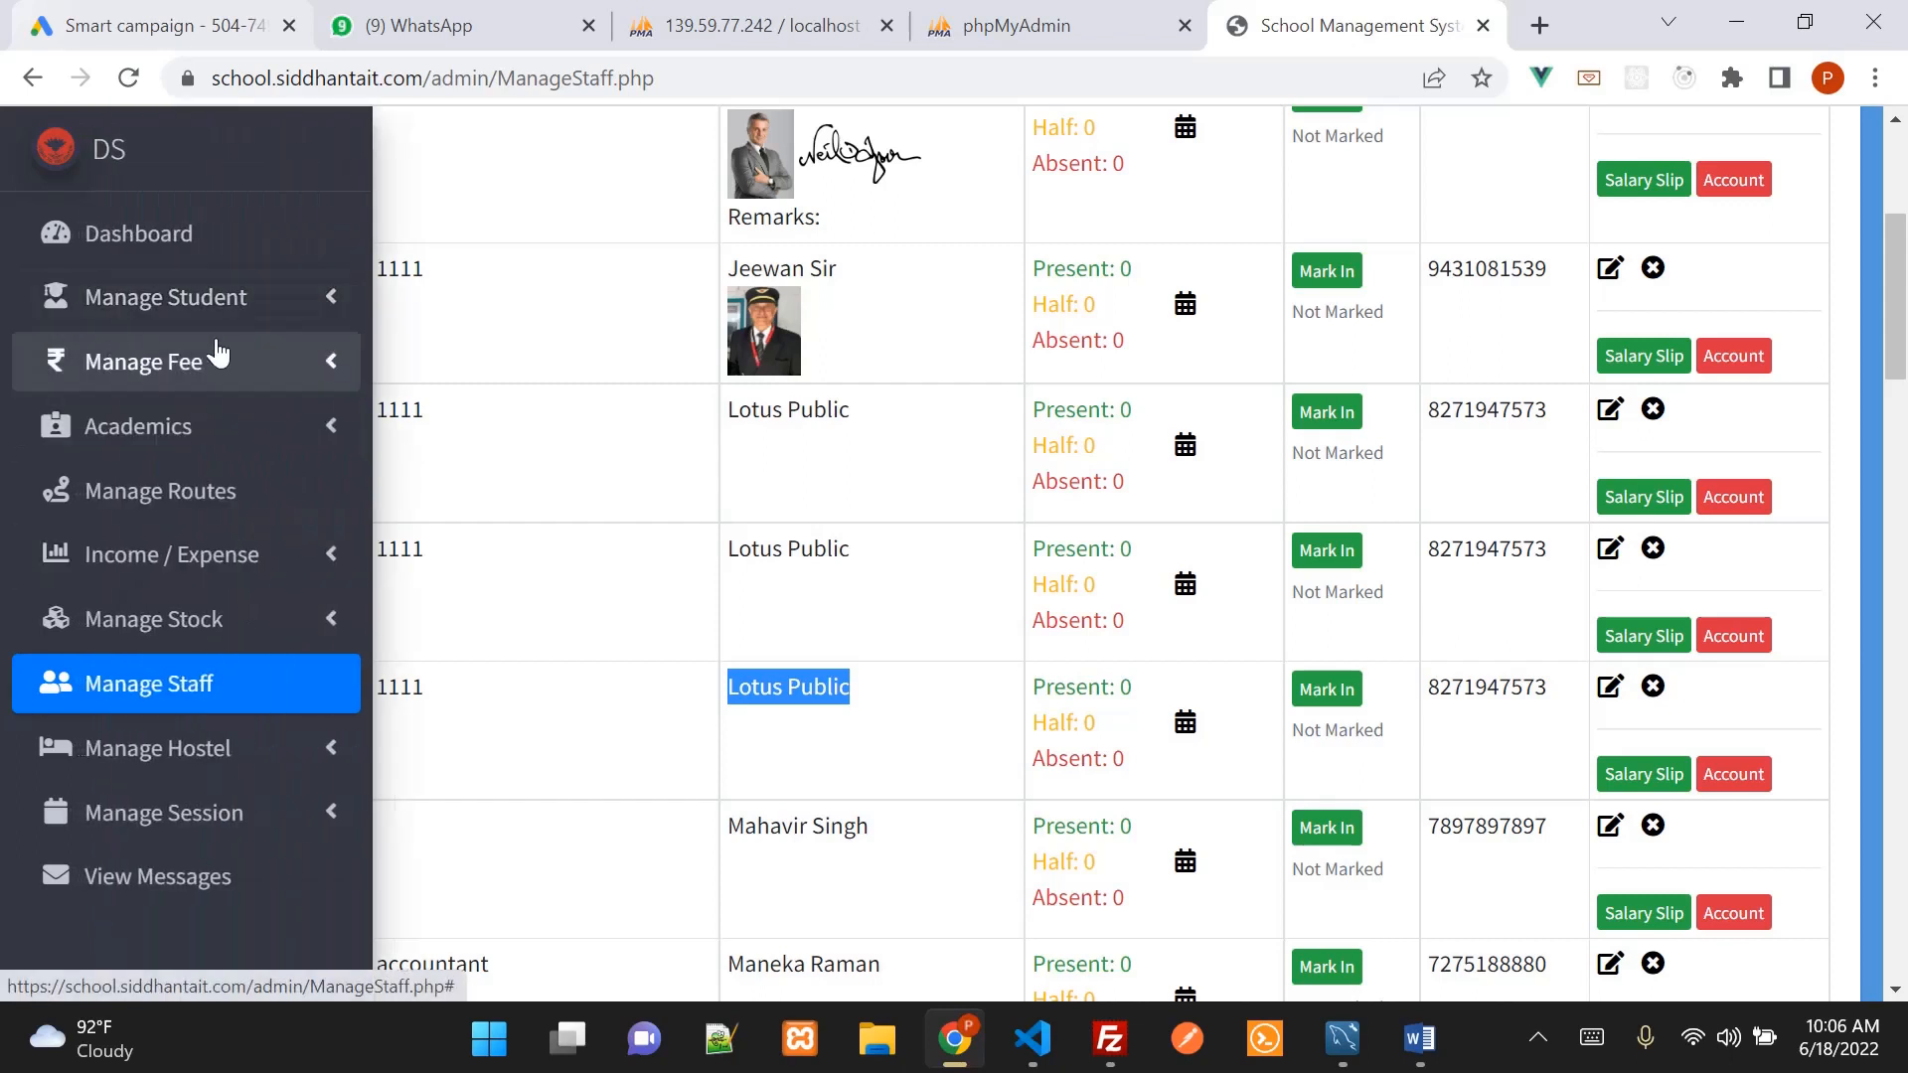
click(165, 434)
scroll(170, 443, down, 1)
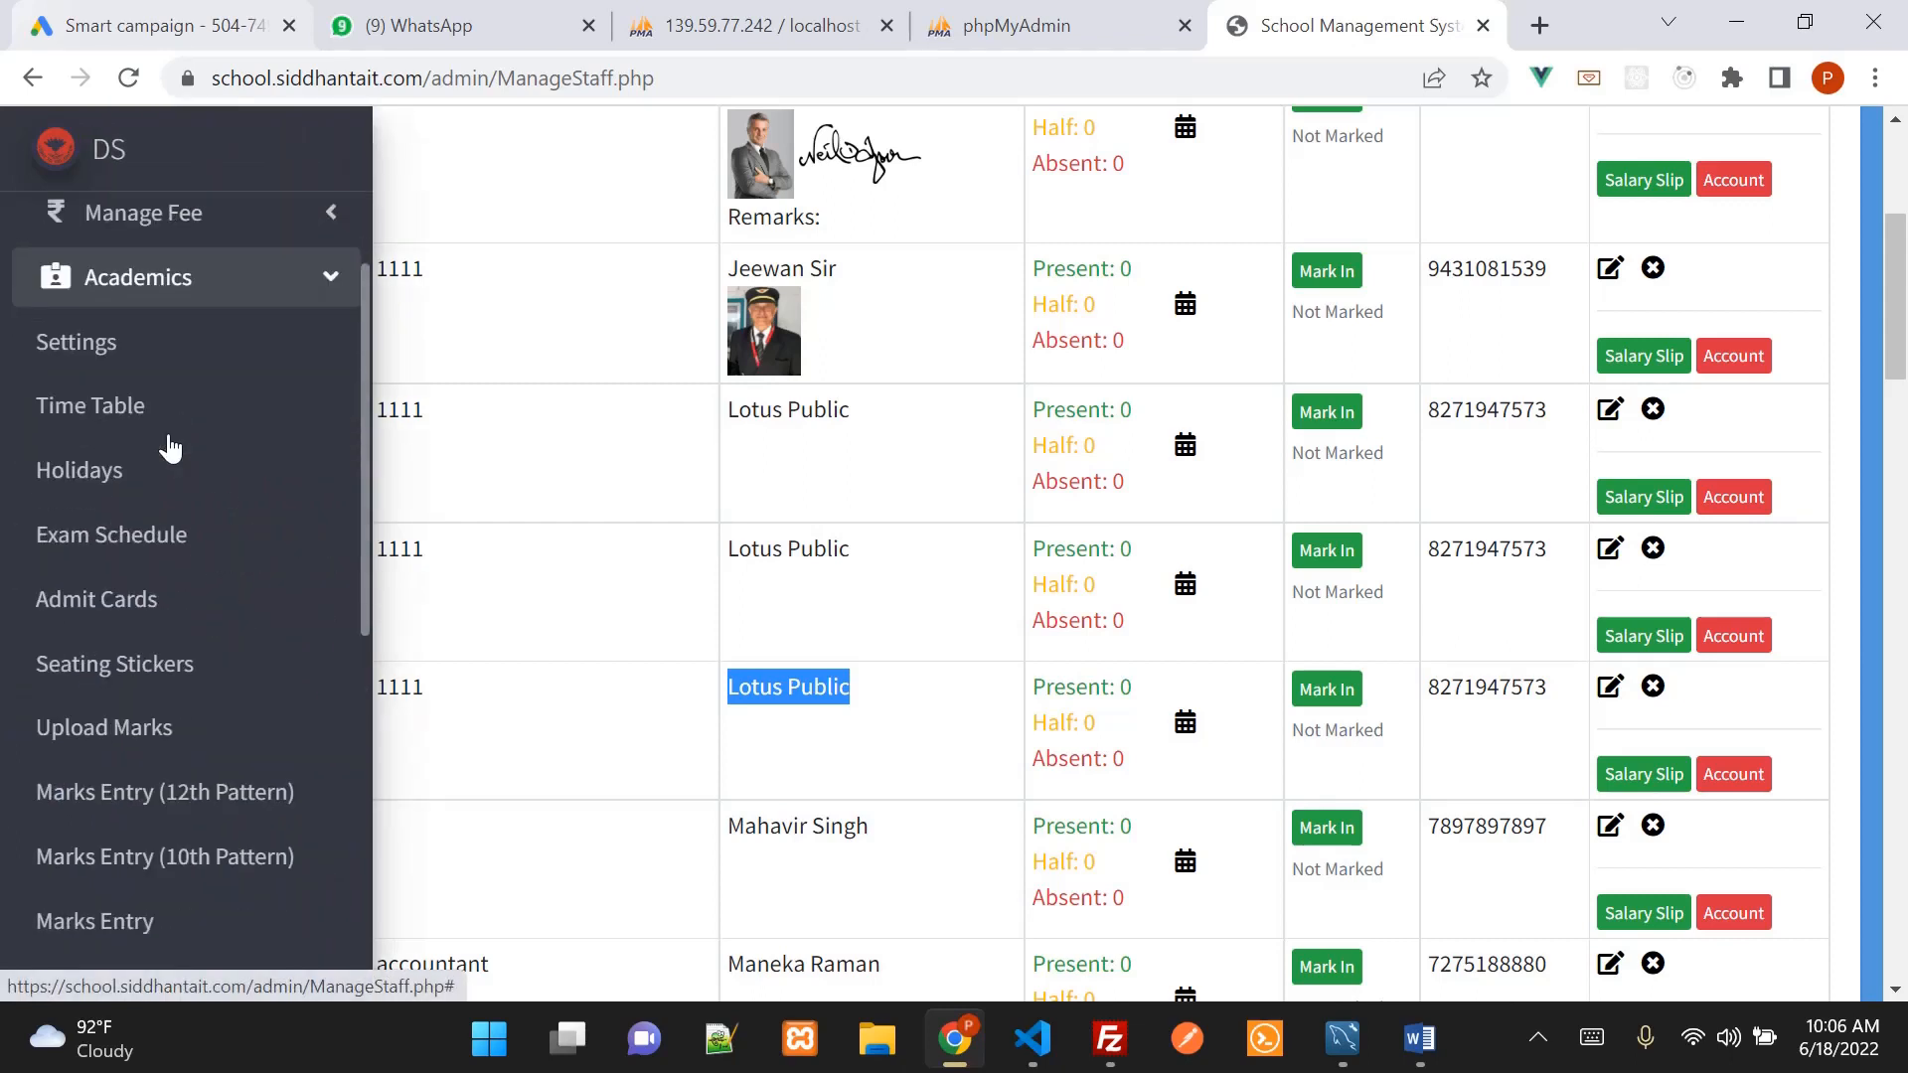
click(155, 427)
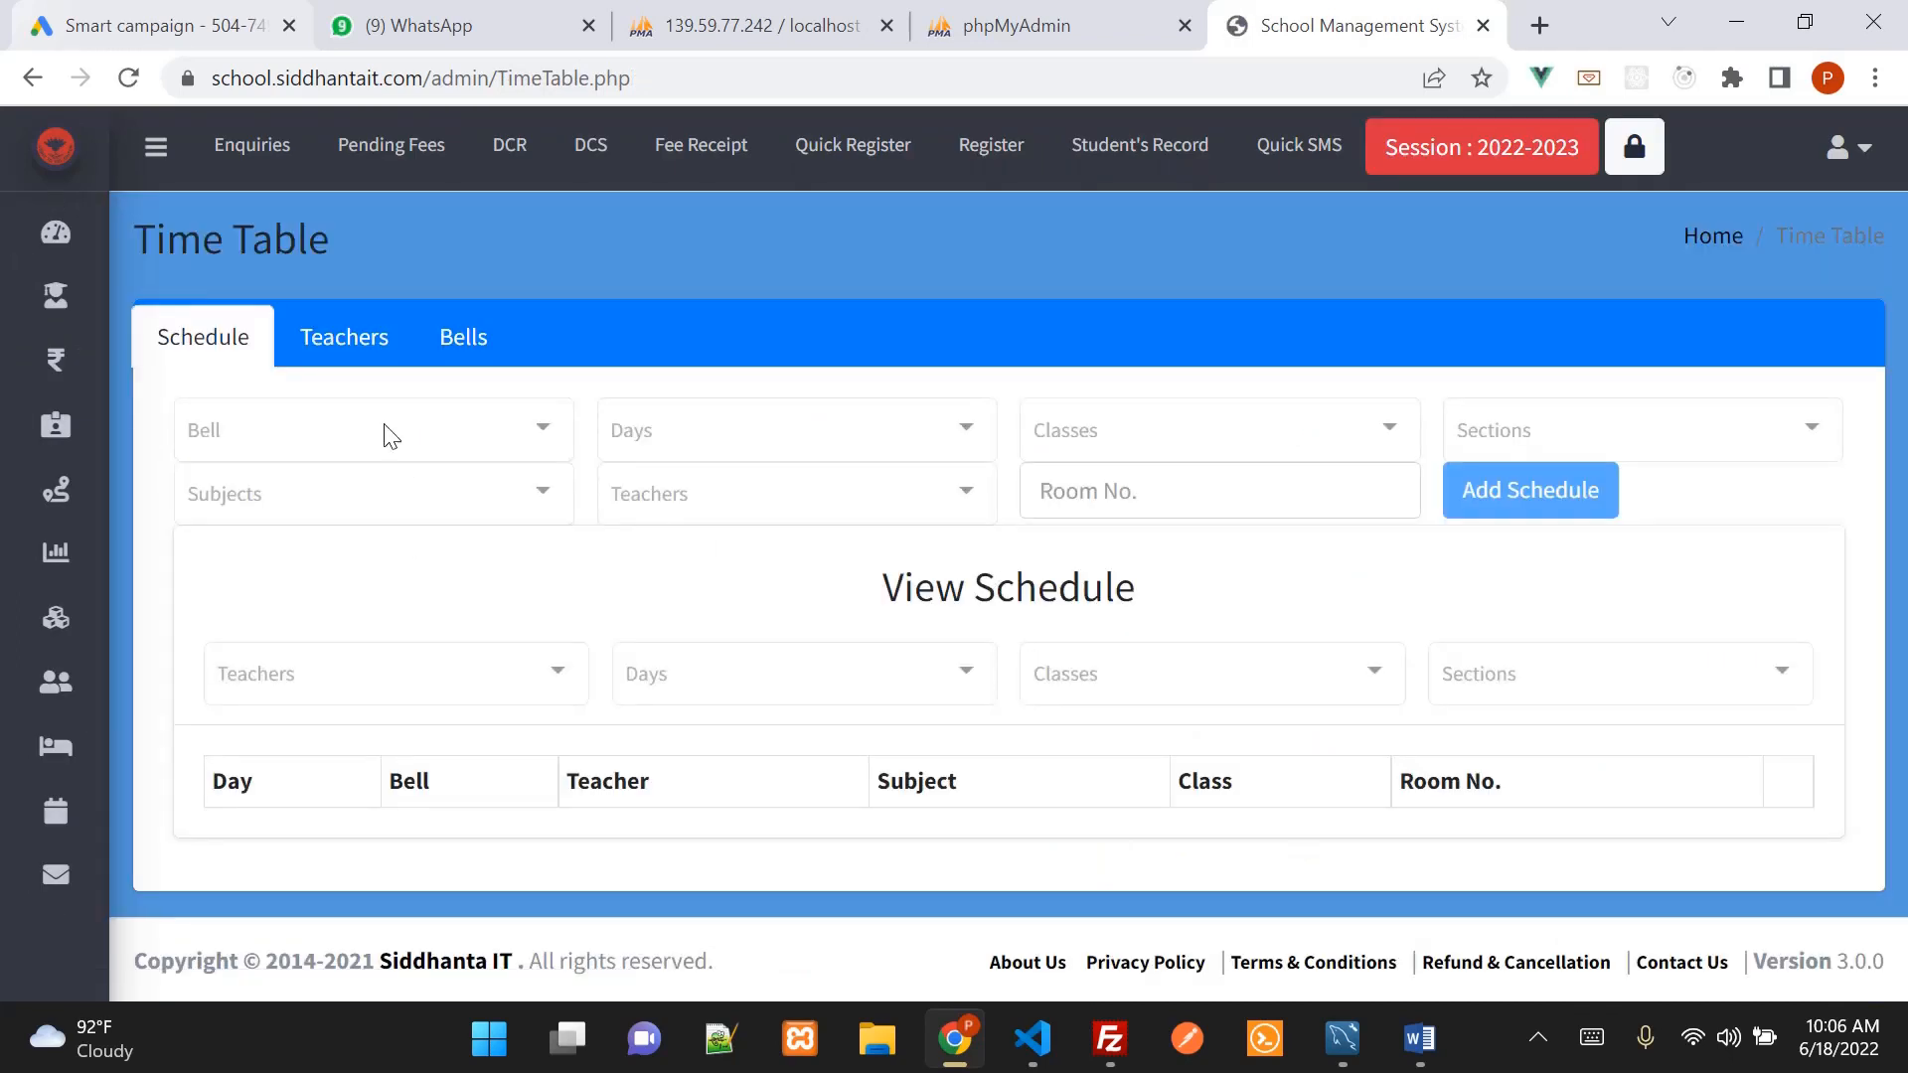
click(361, 348)
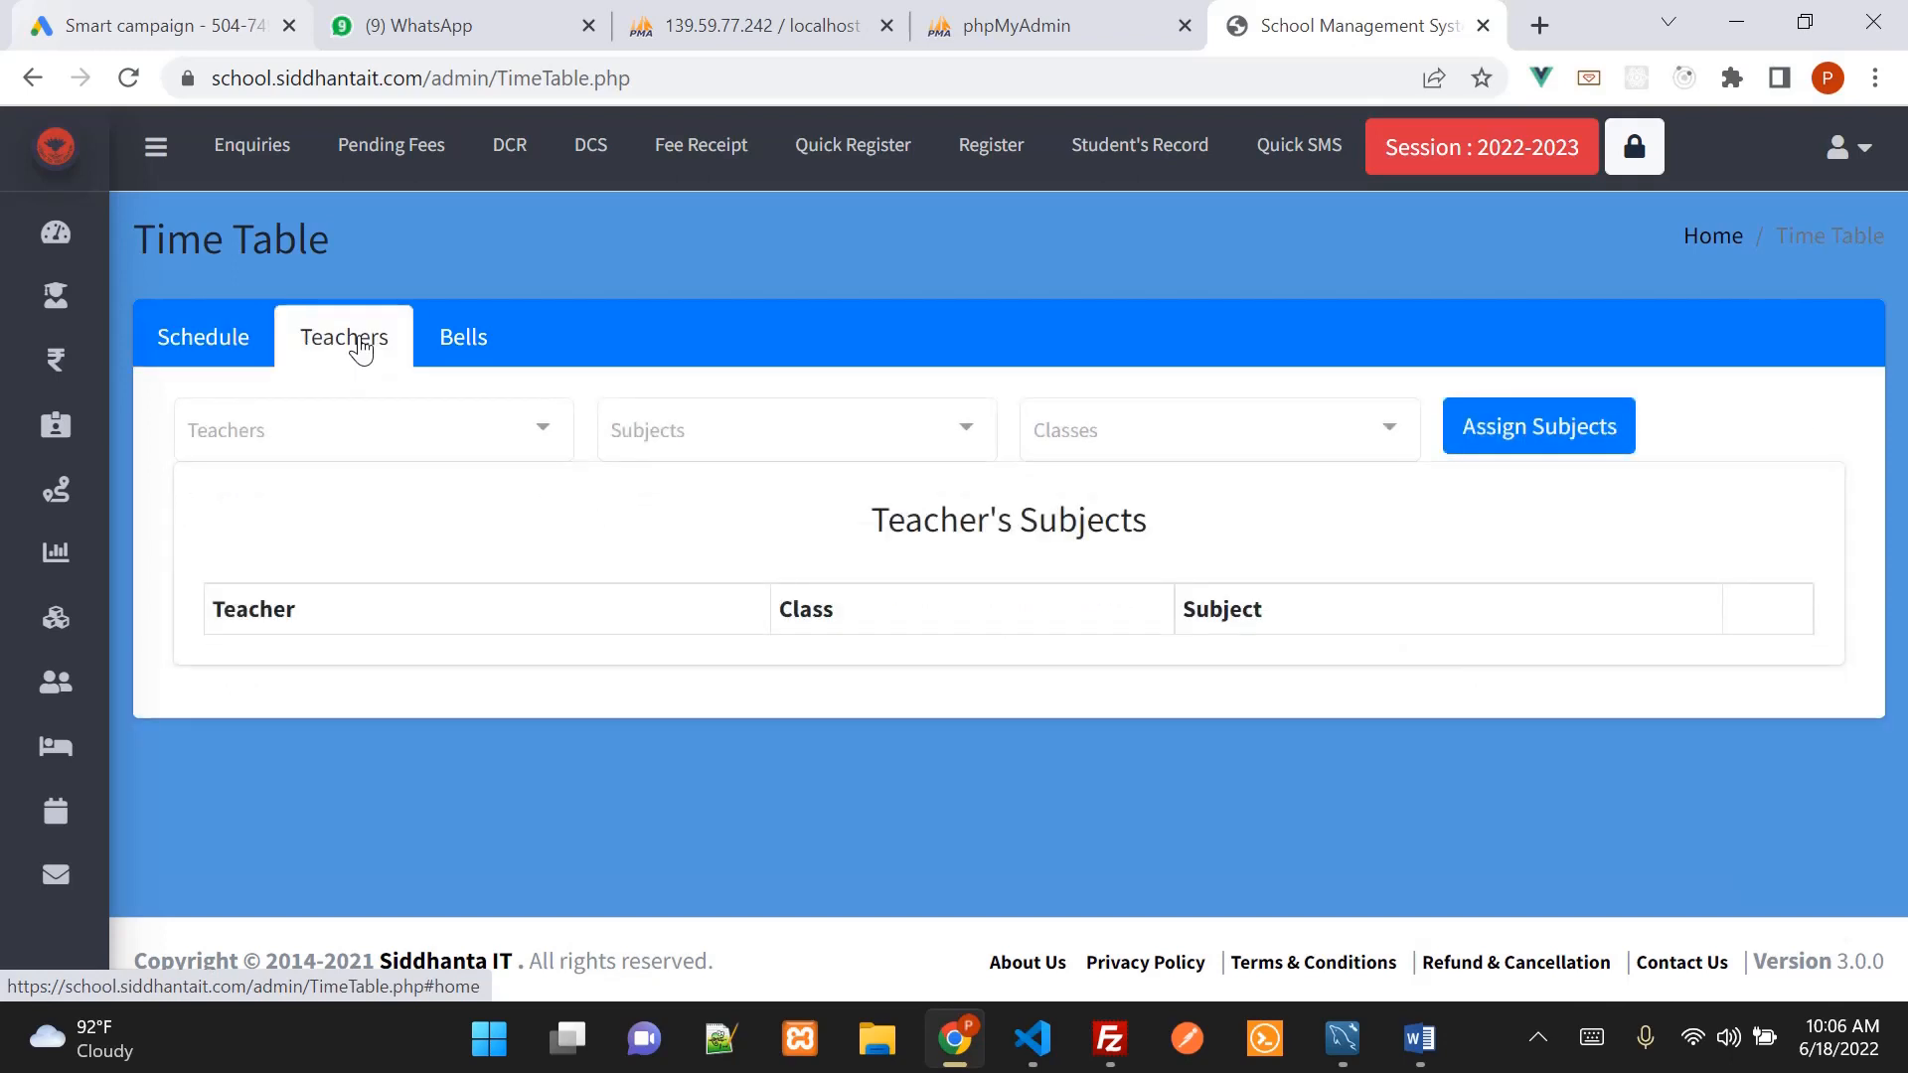
Choose the teacher and select English and G.K as subjects
click(396, 437)
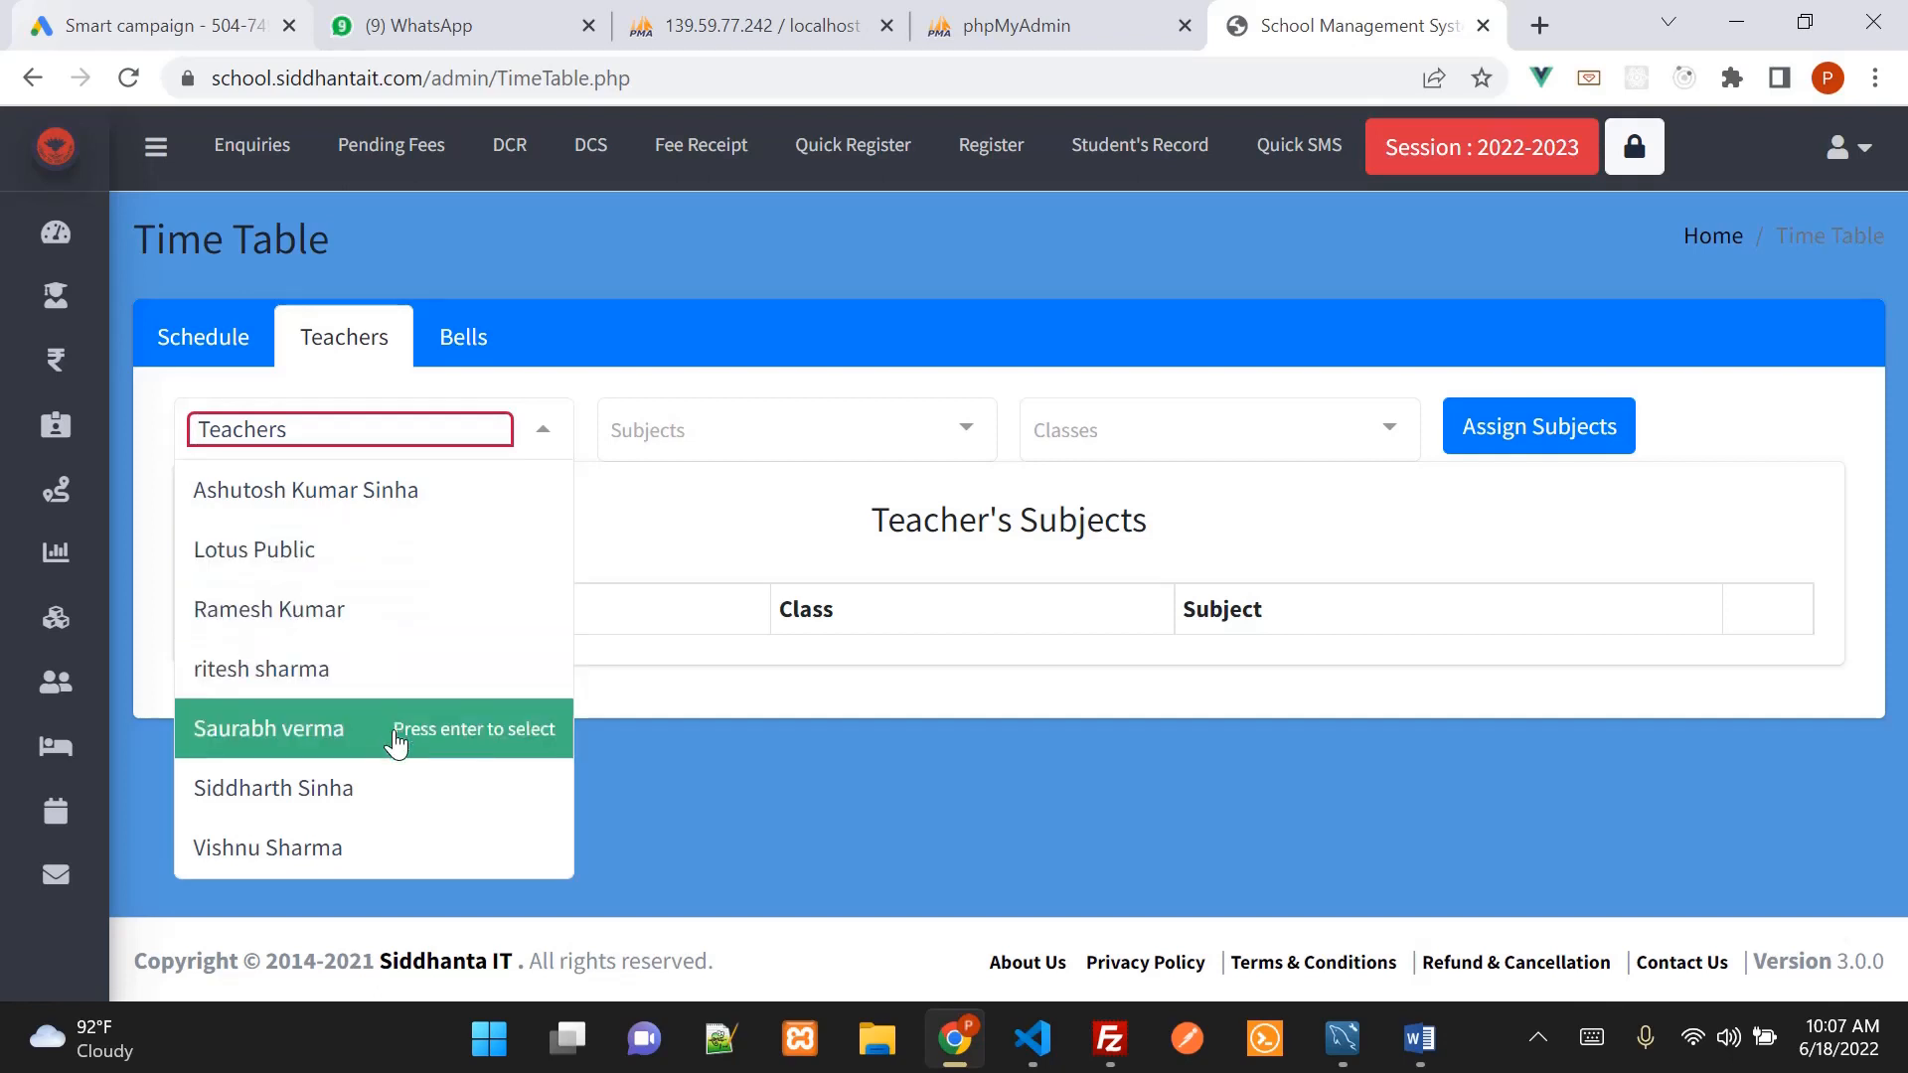
click(361, 845)
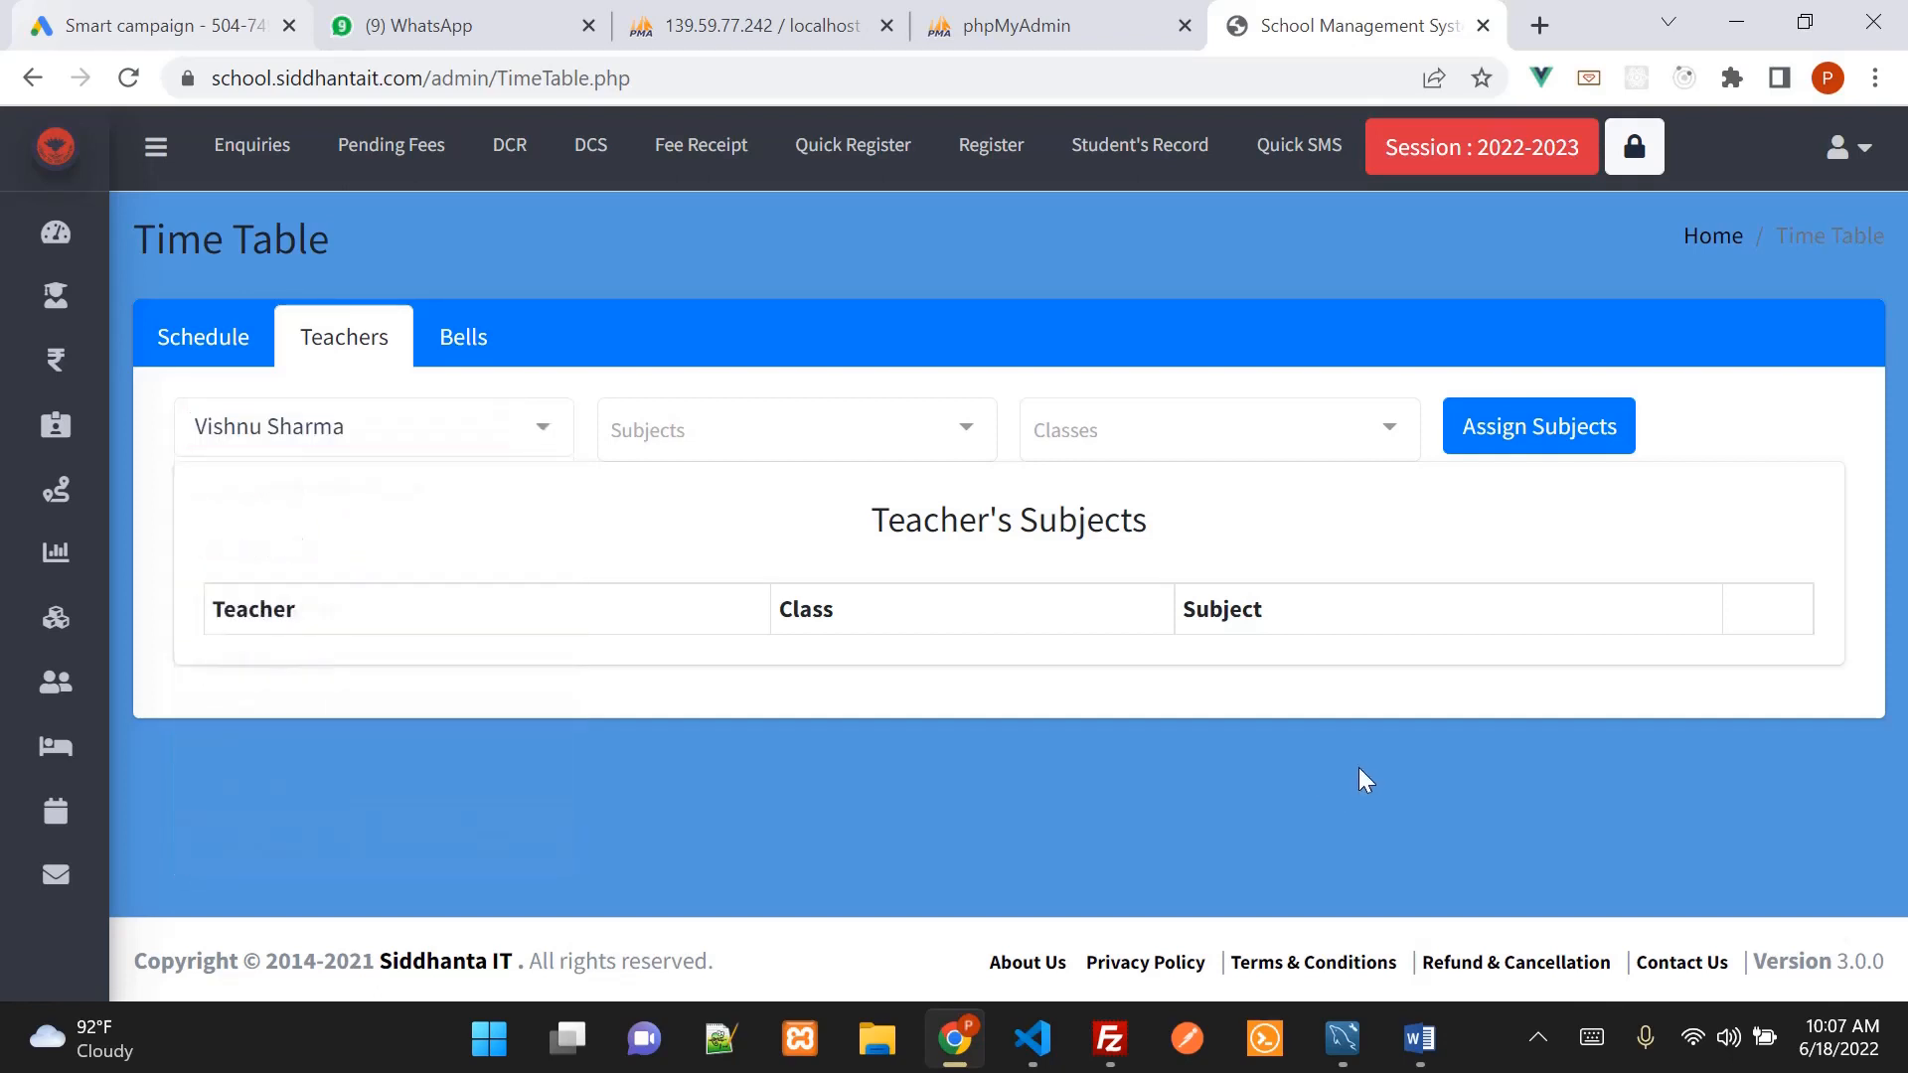
click(762, 434)
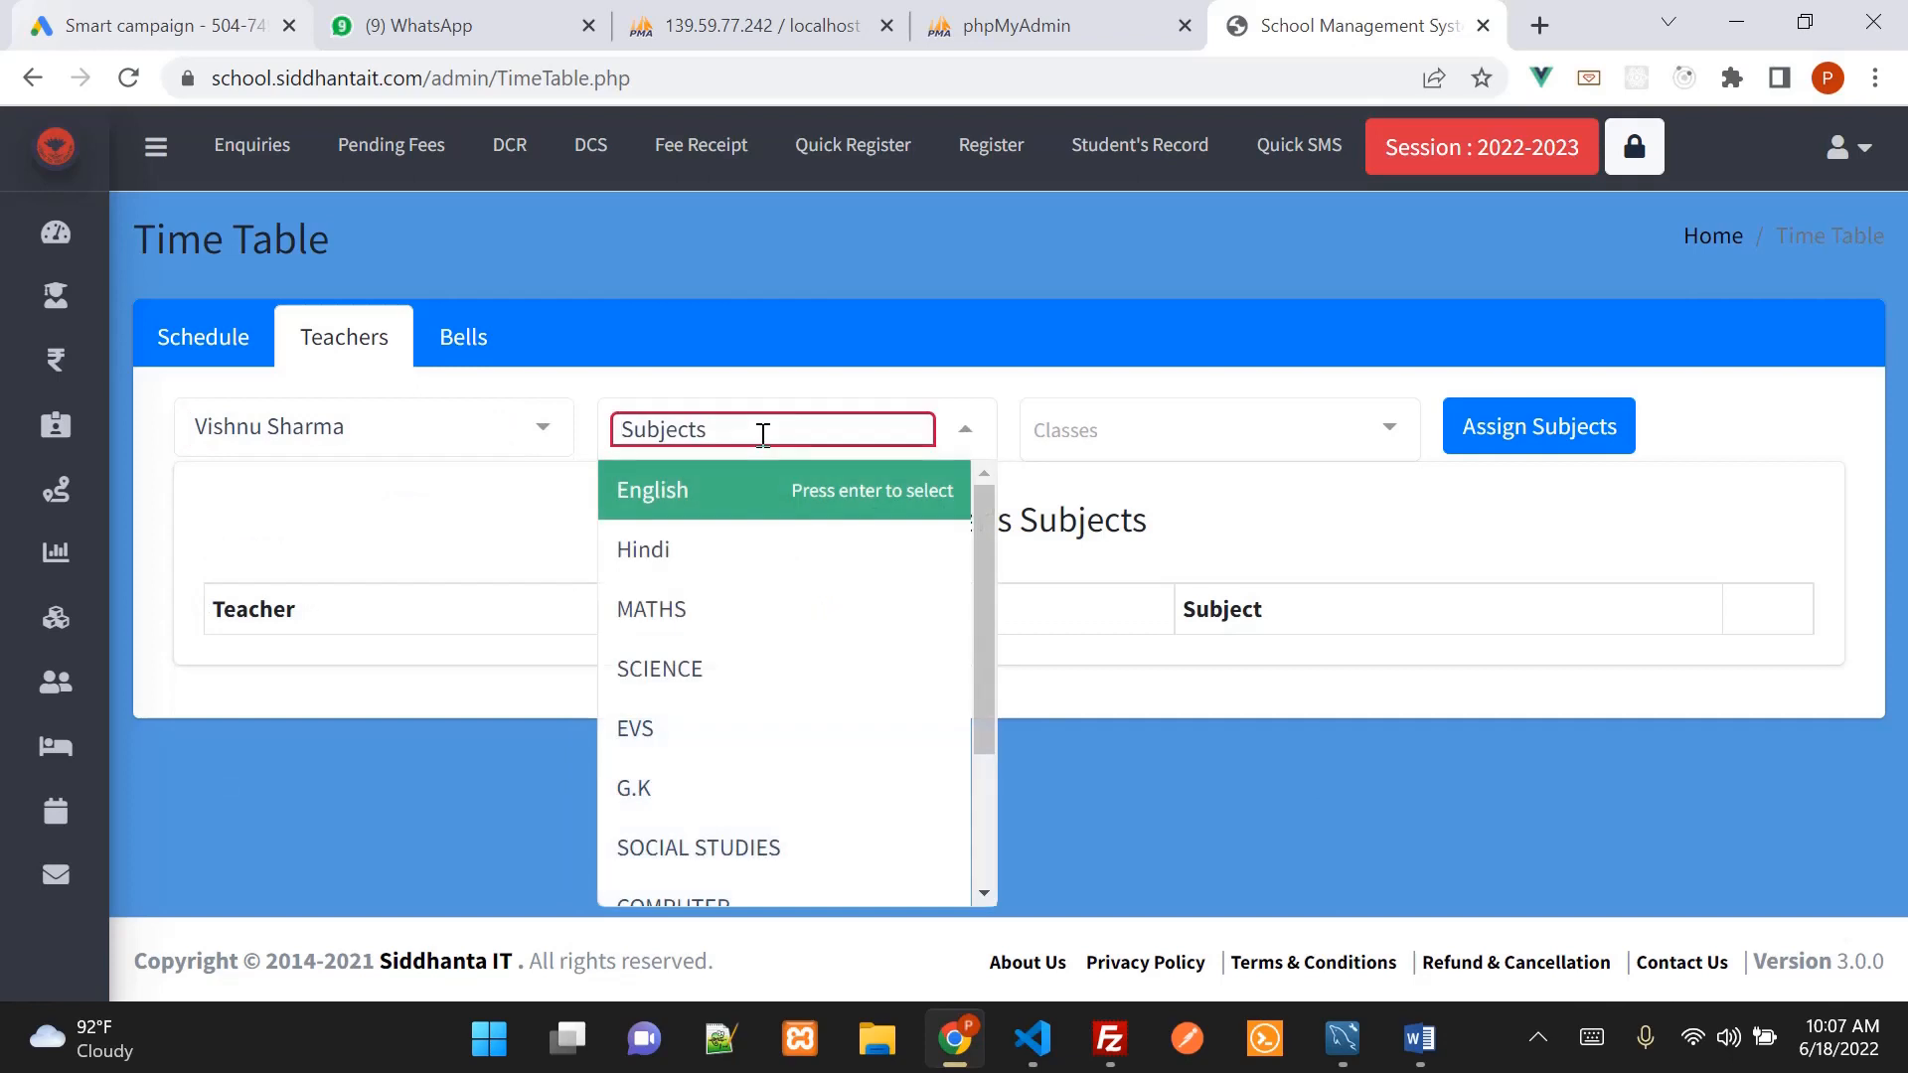
click(744, 505)
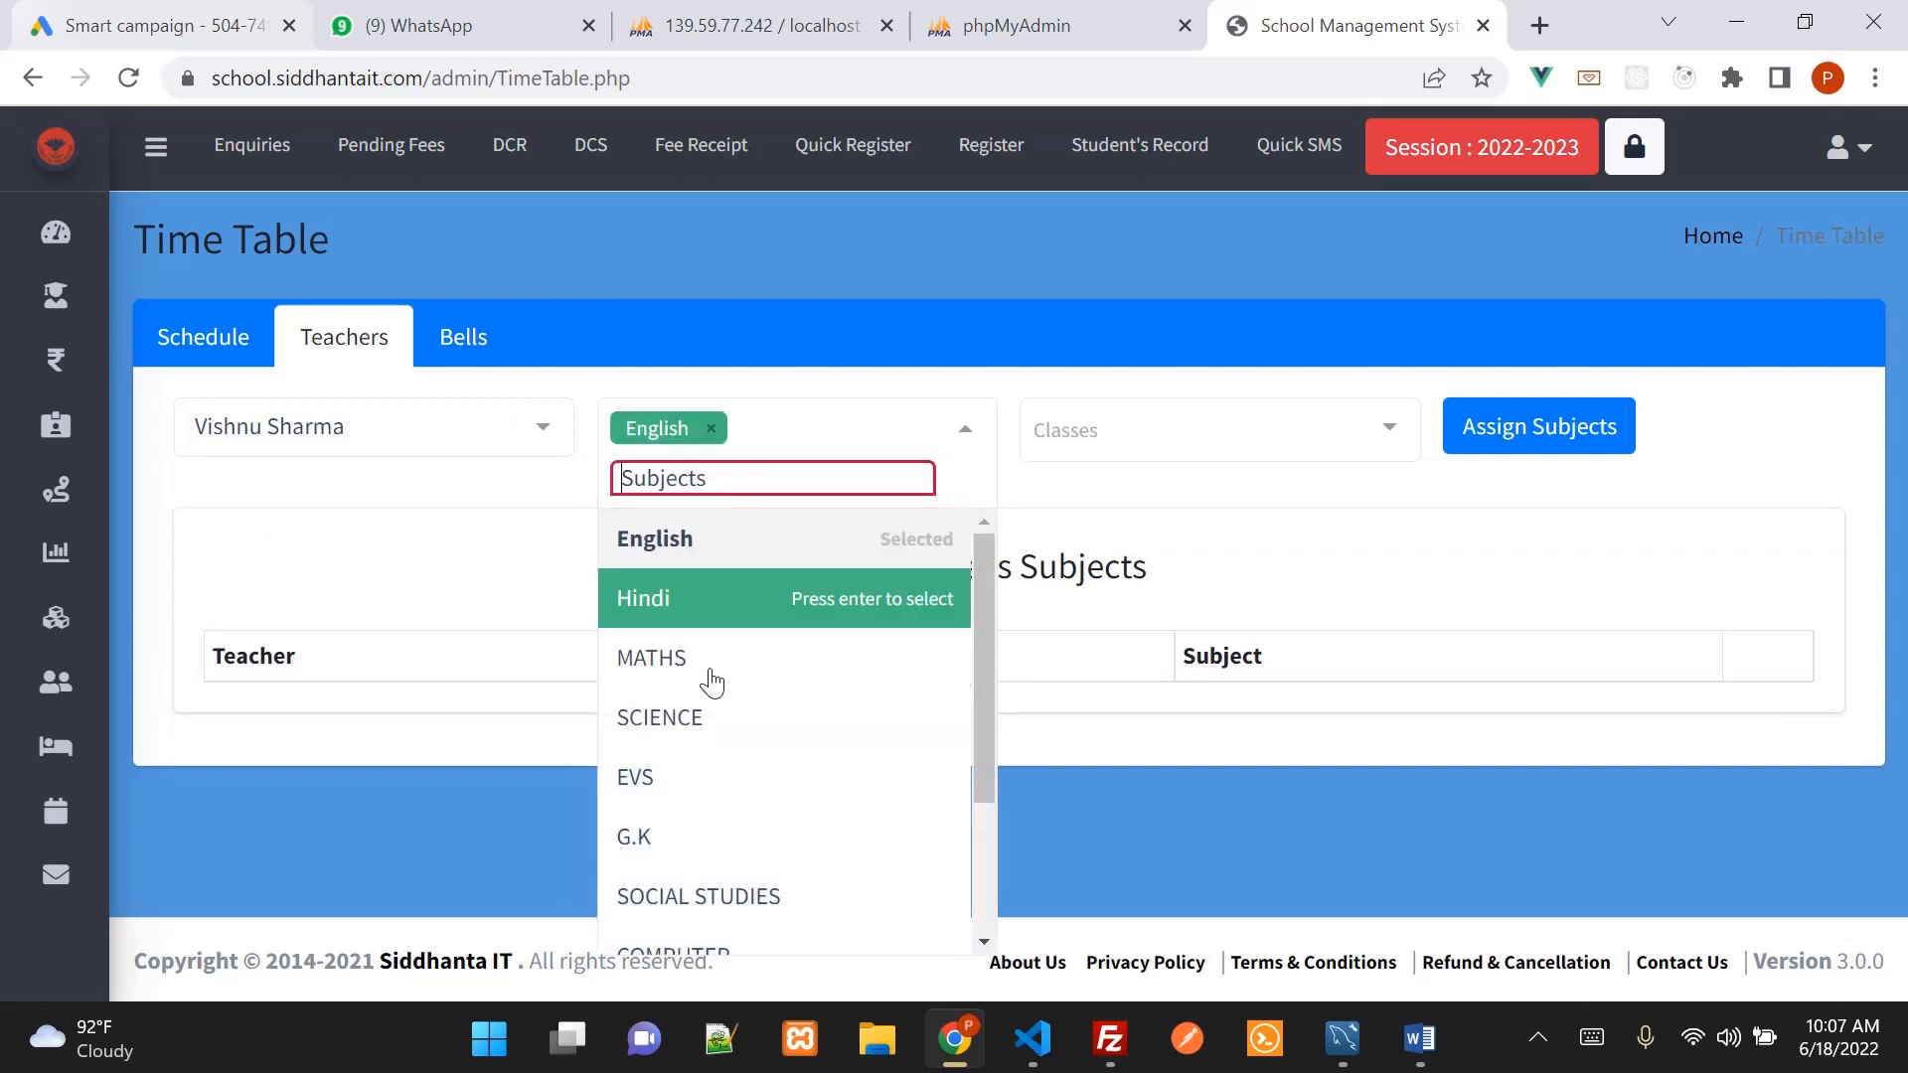
click(682, 836)
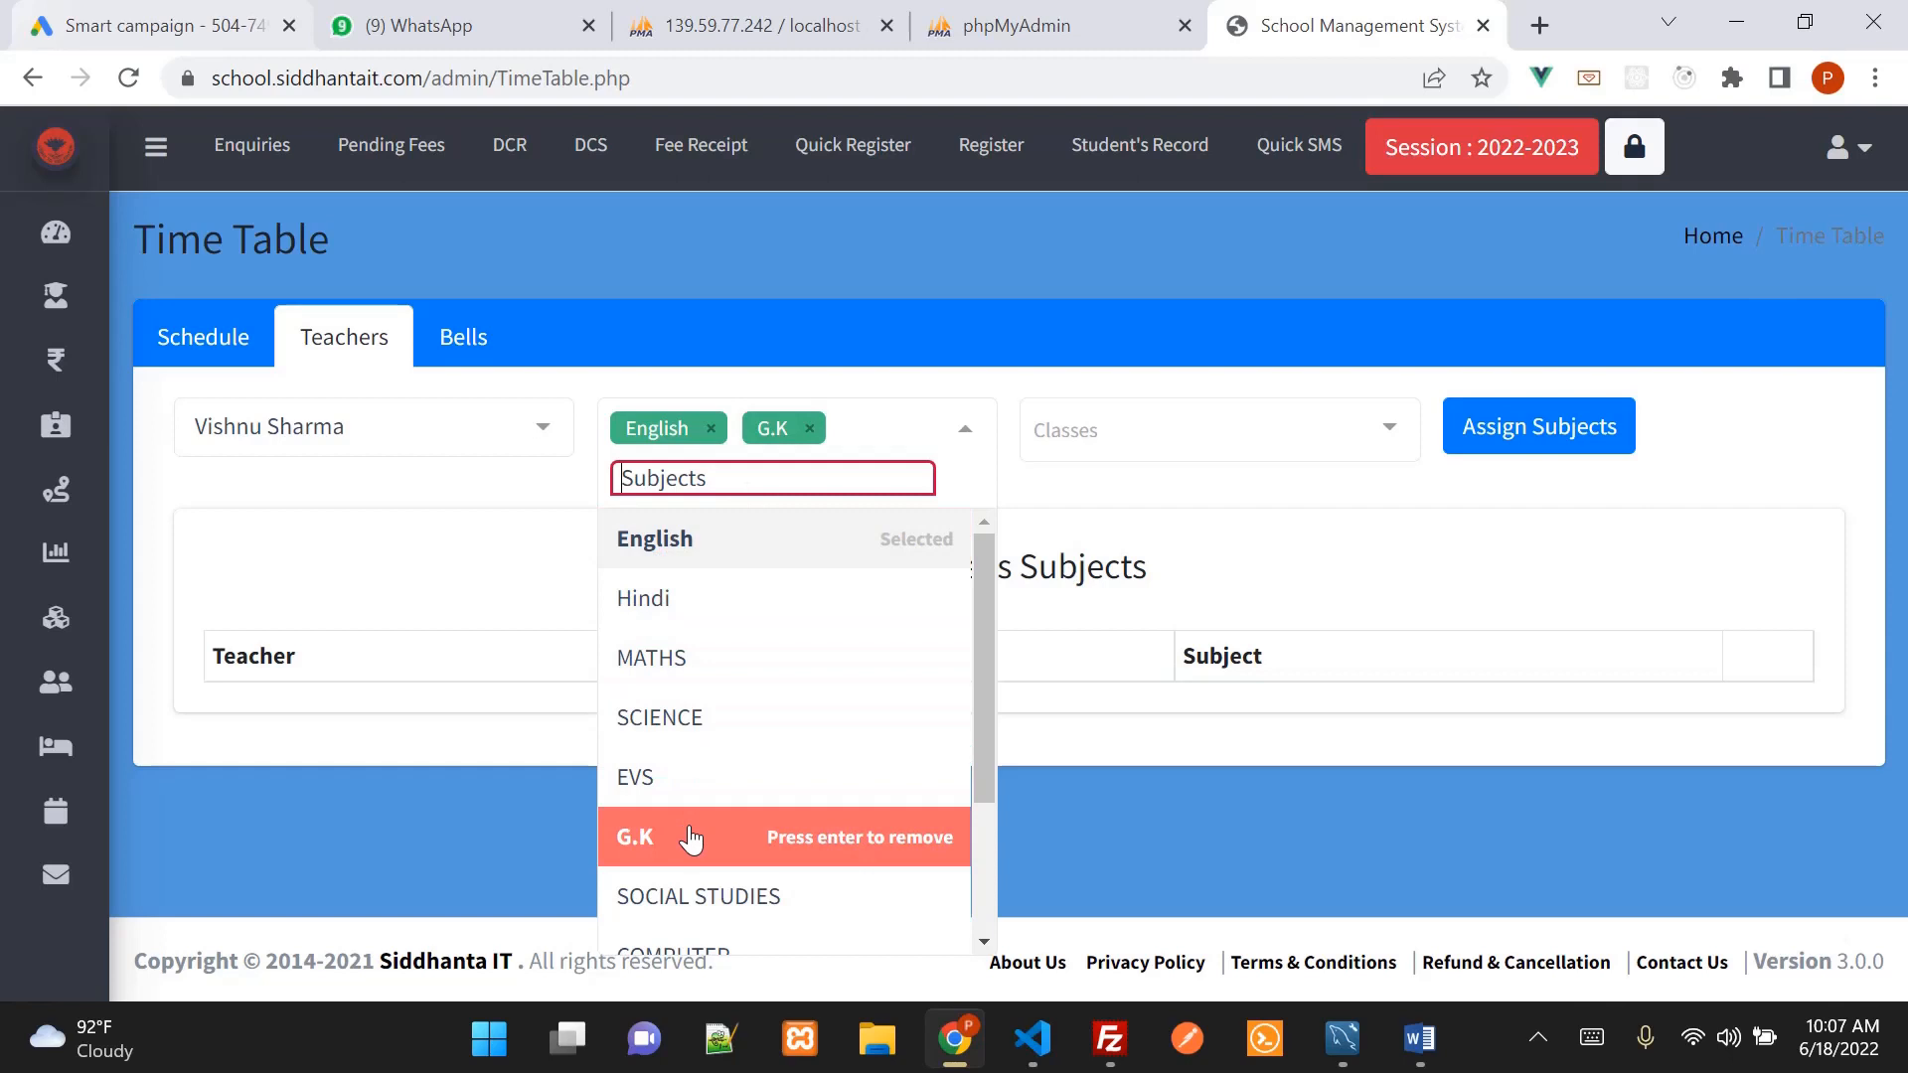
click(1053, 332)
Select Std-I and Std-II as classes and assign the subjects
click(1112, 431)
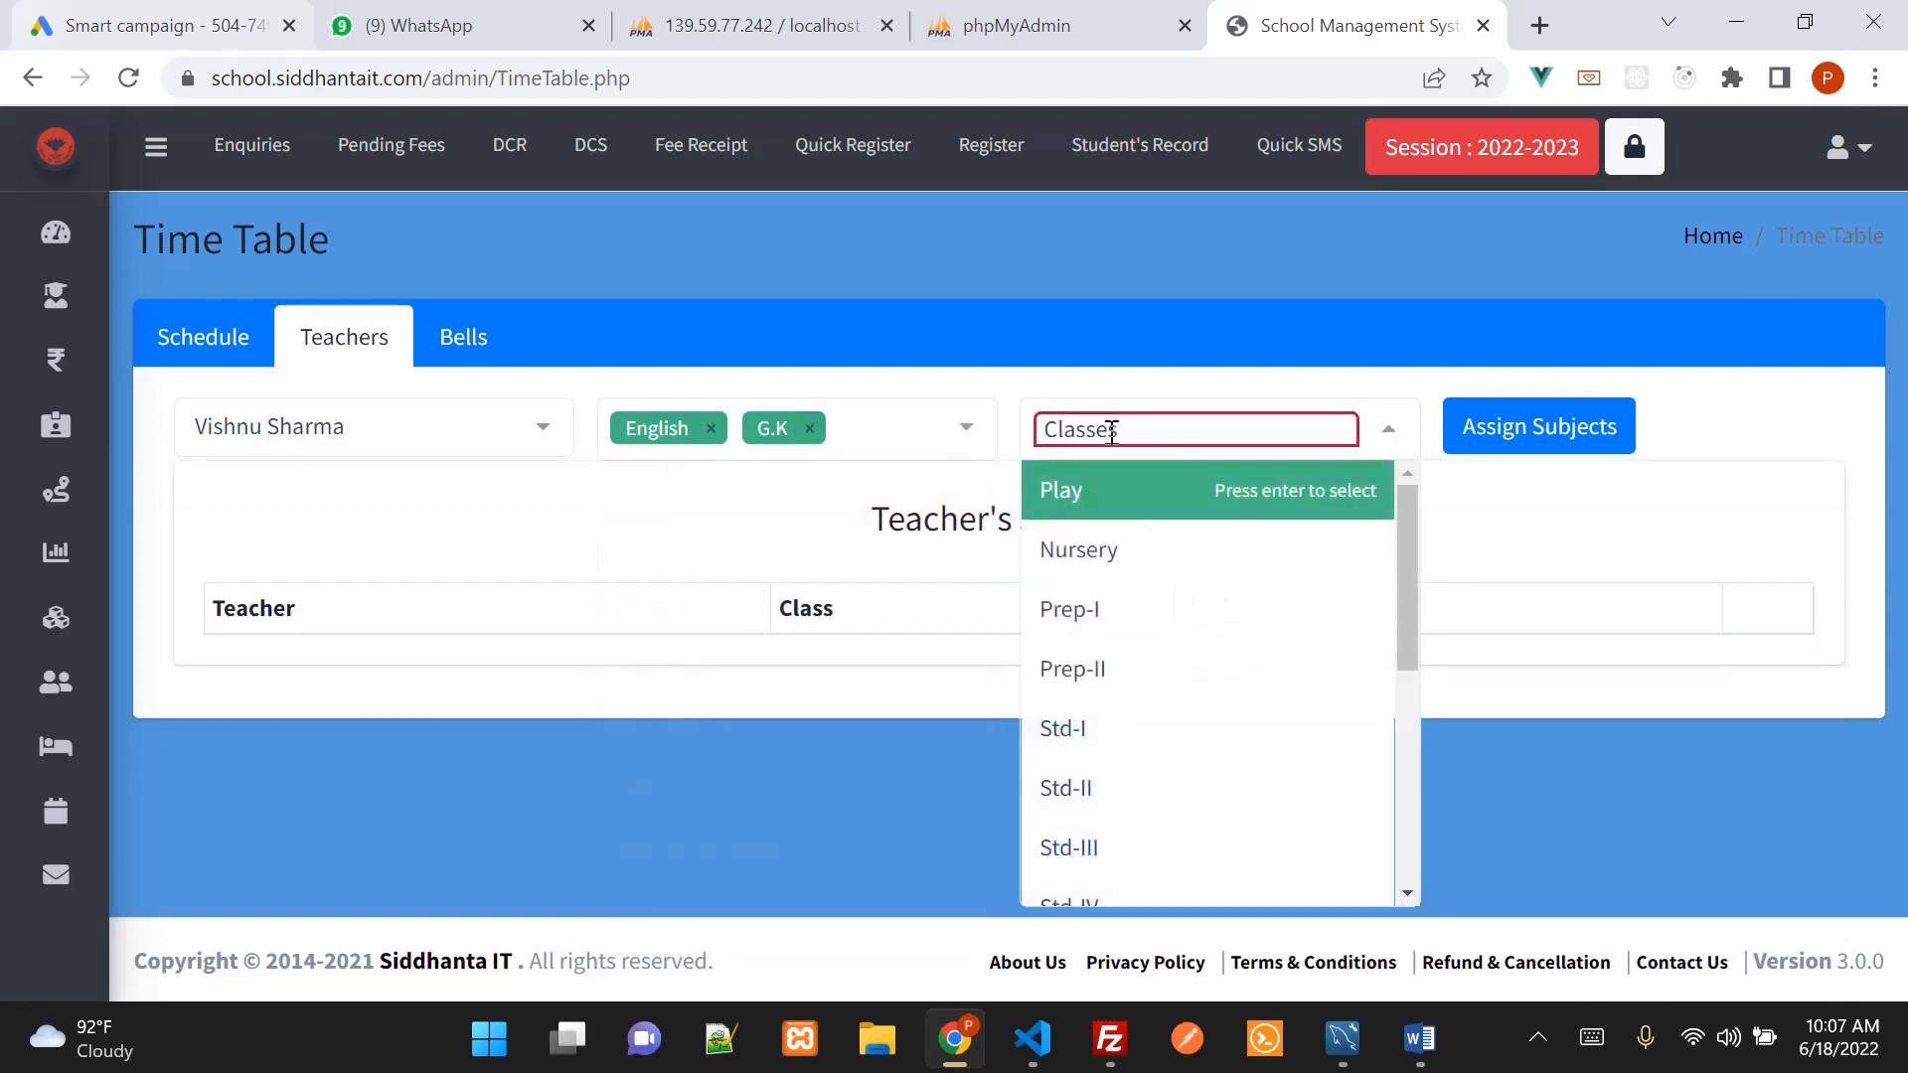
click(1124, 727)
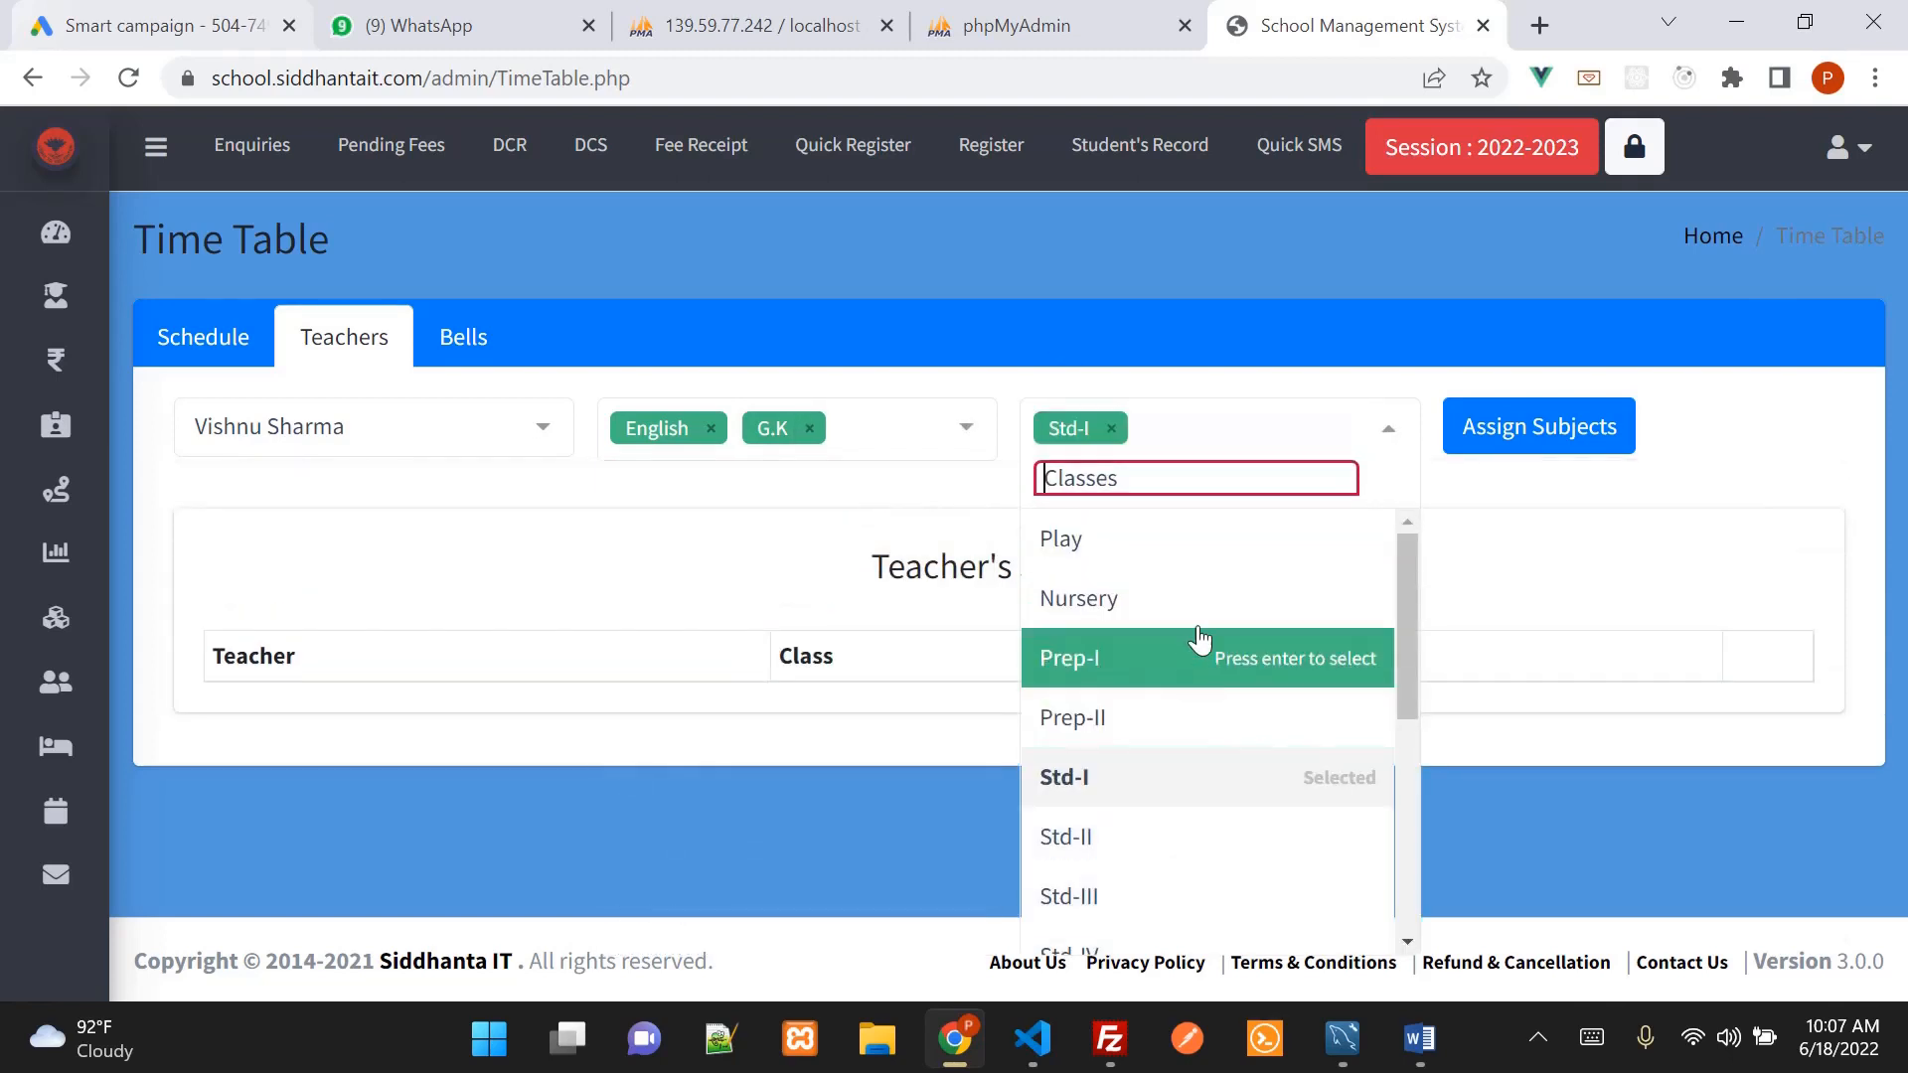
click(1161, 842)
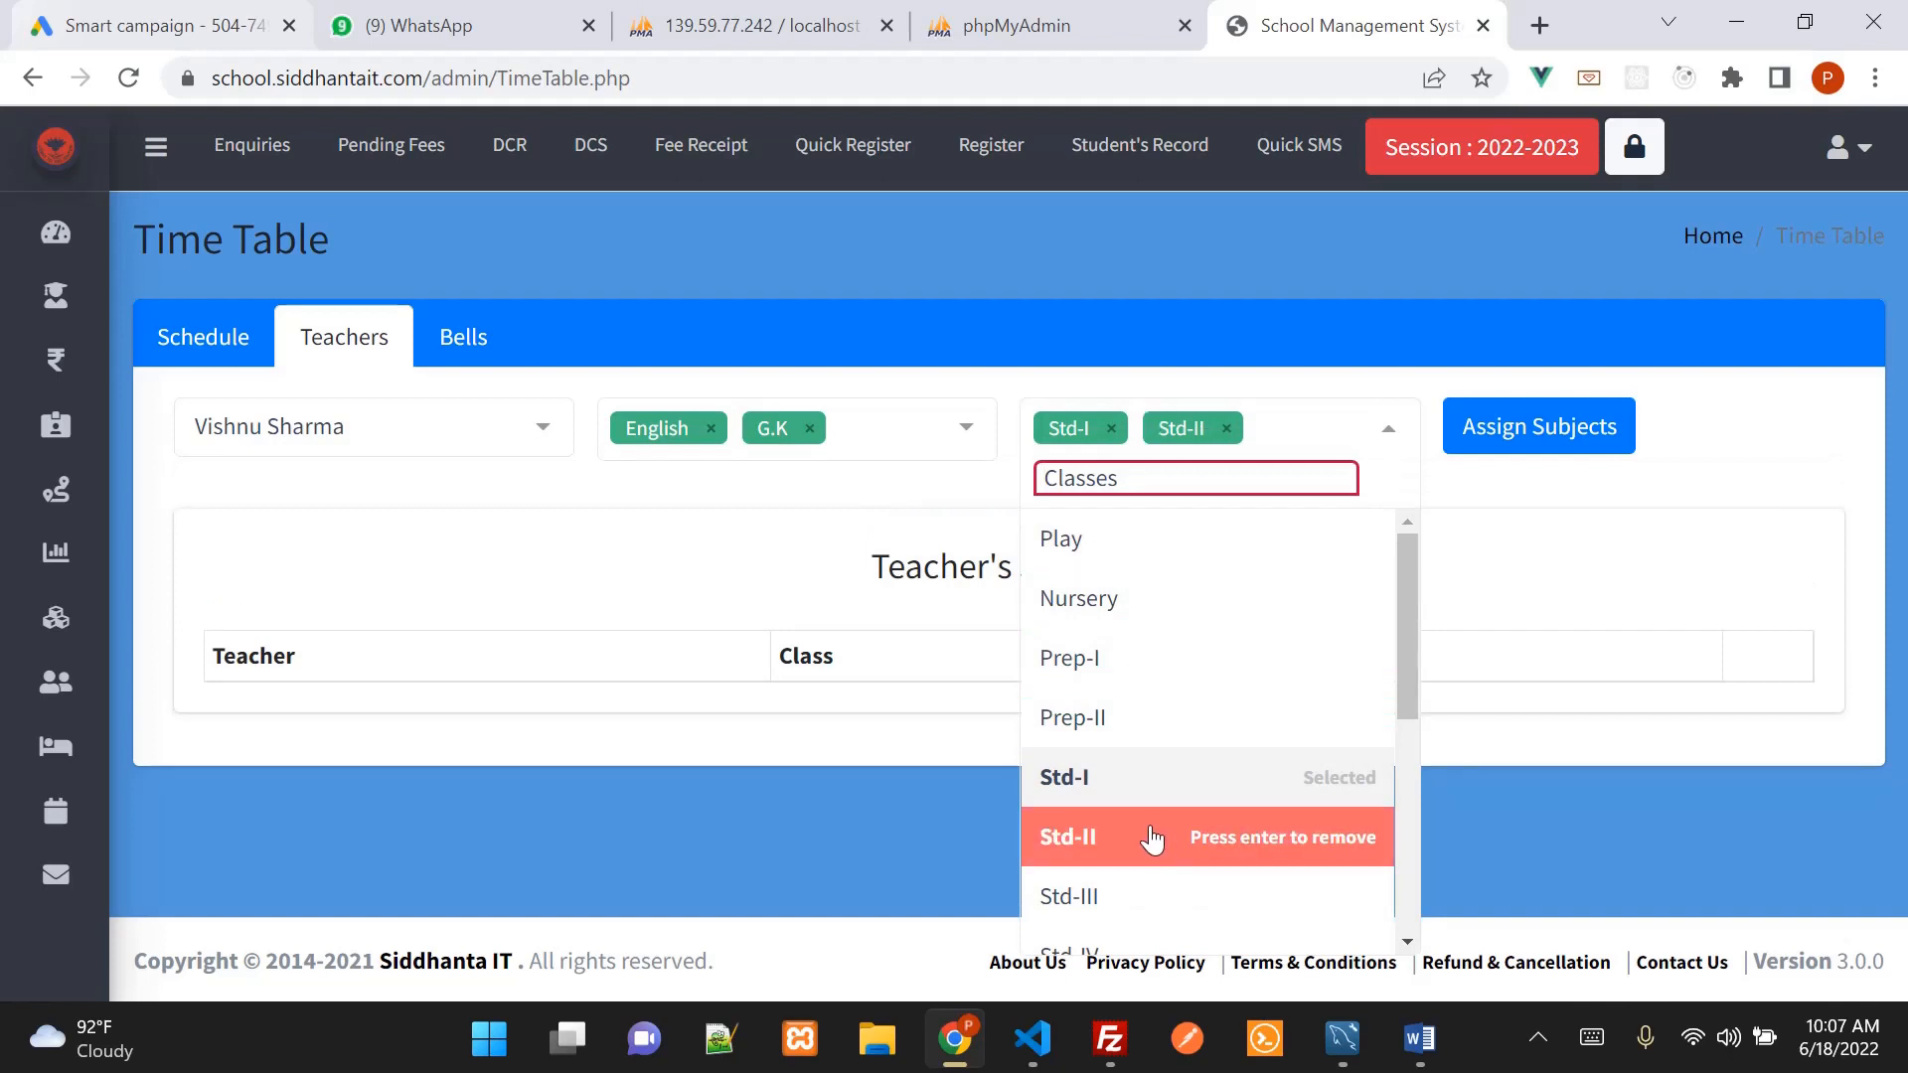
click(1243, 328)
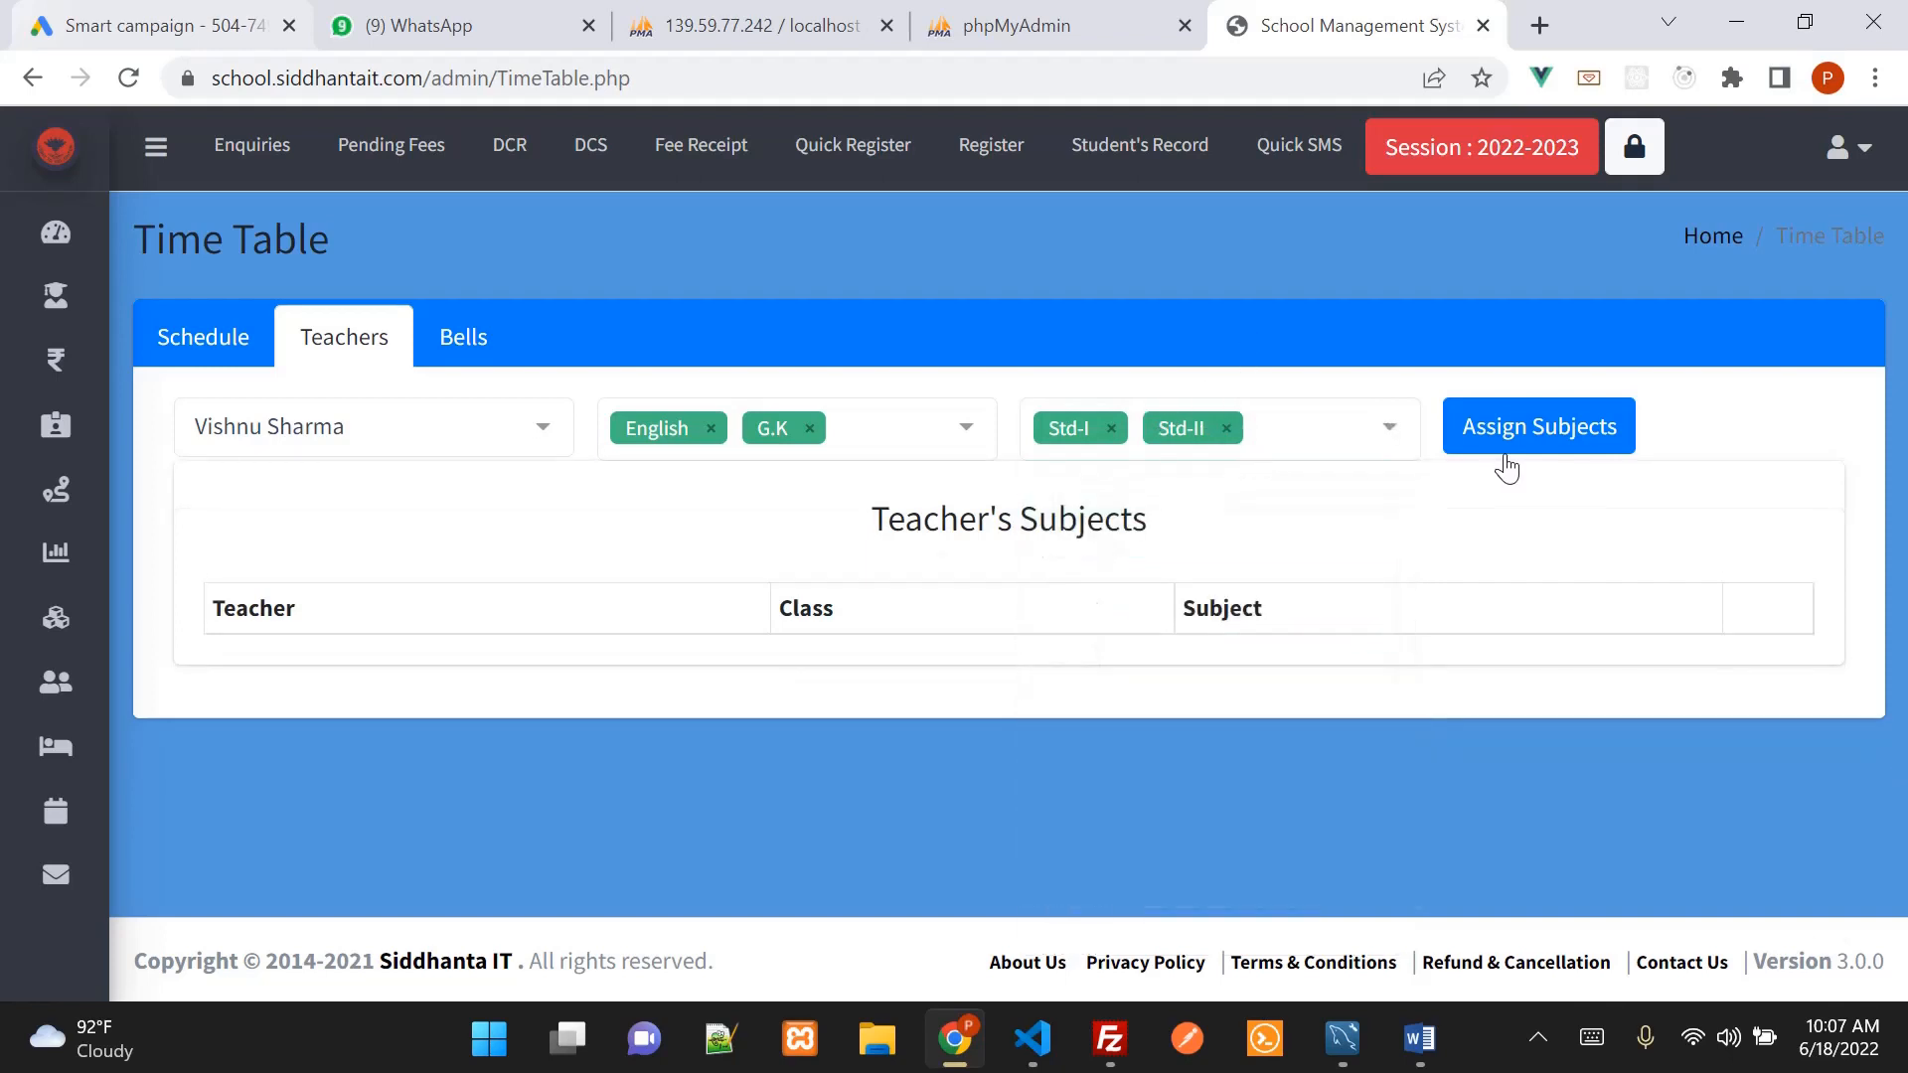
click(1516, 442)
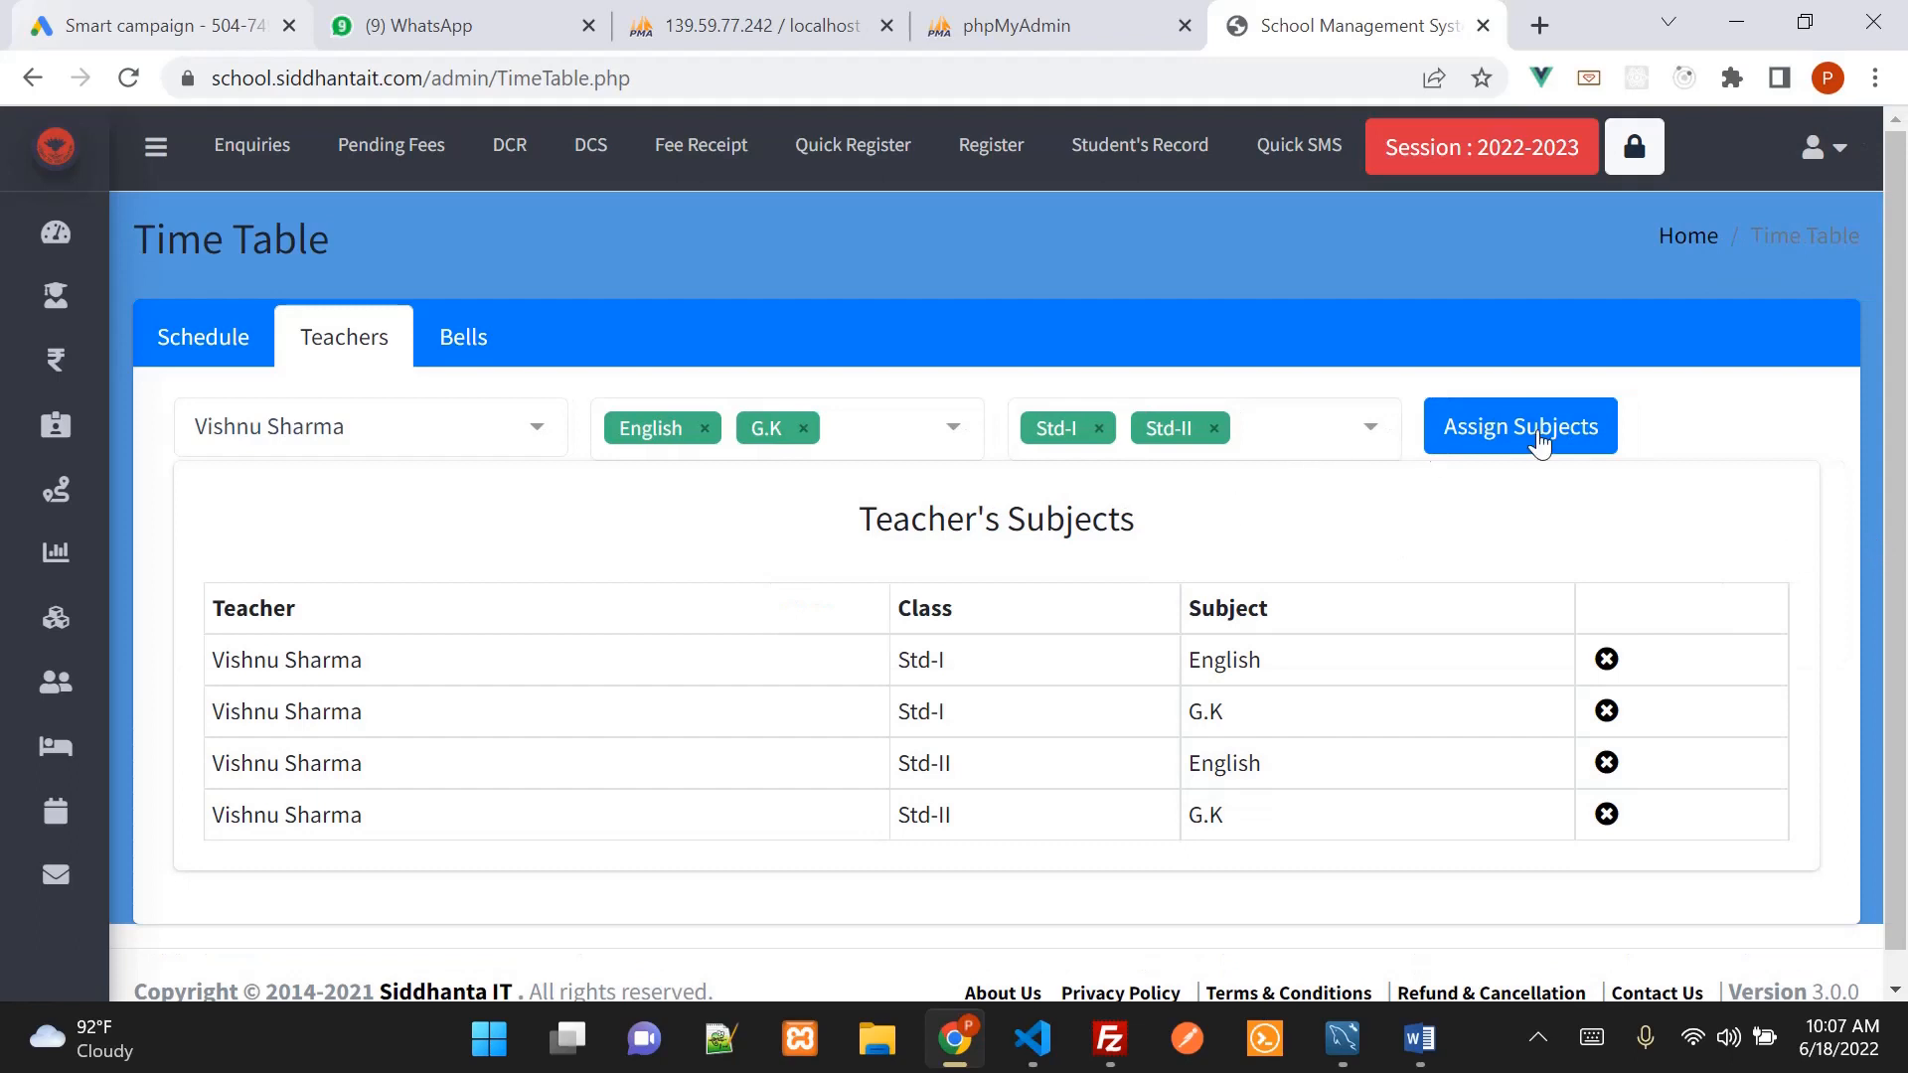
Review the first Teacher's Subjects row, then switch back to the Word agenda
scroll(255, 766, down, 1)
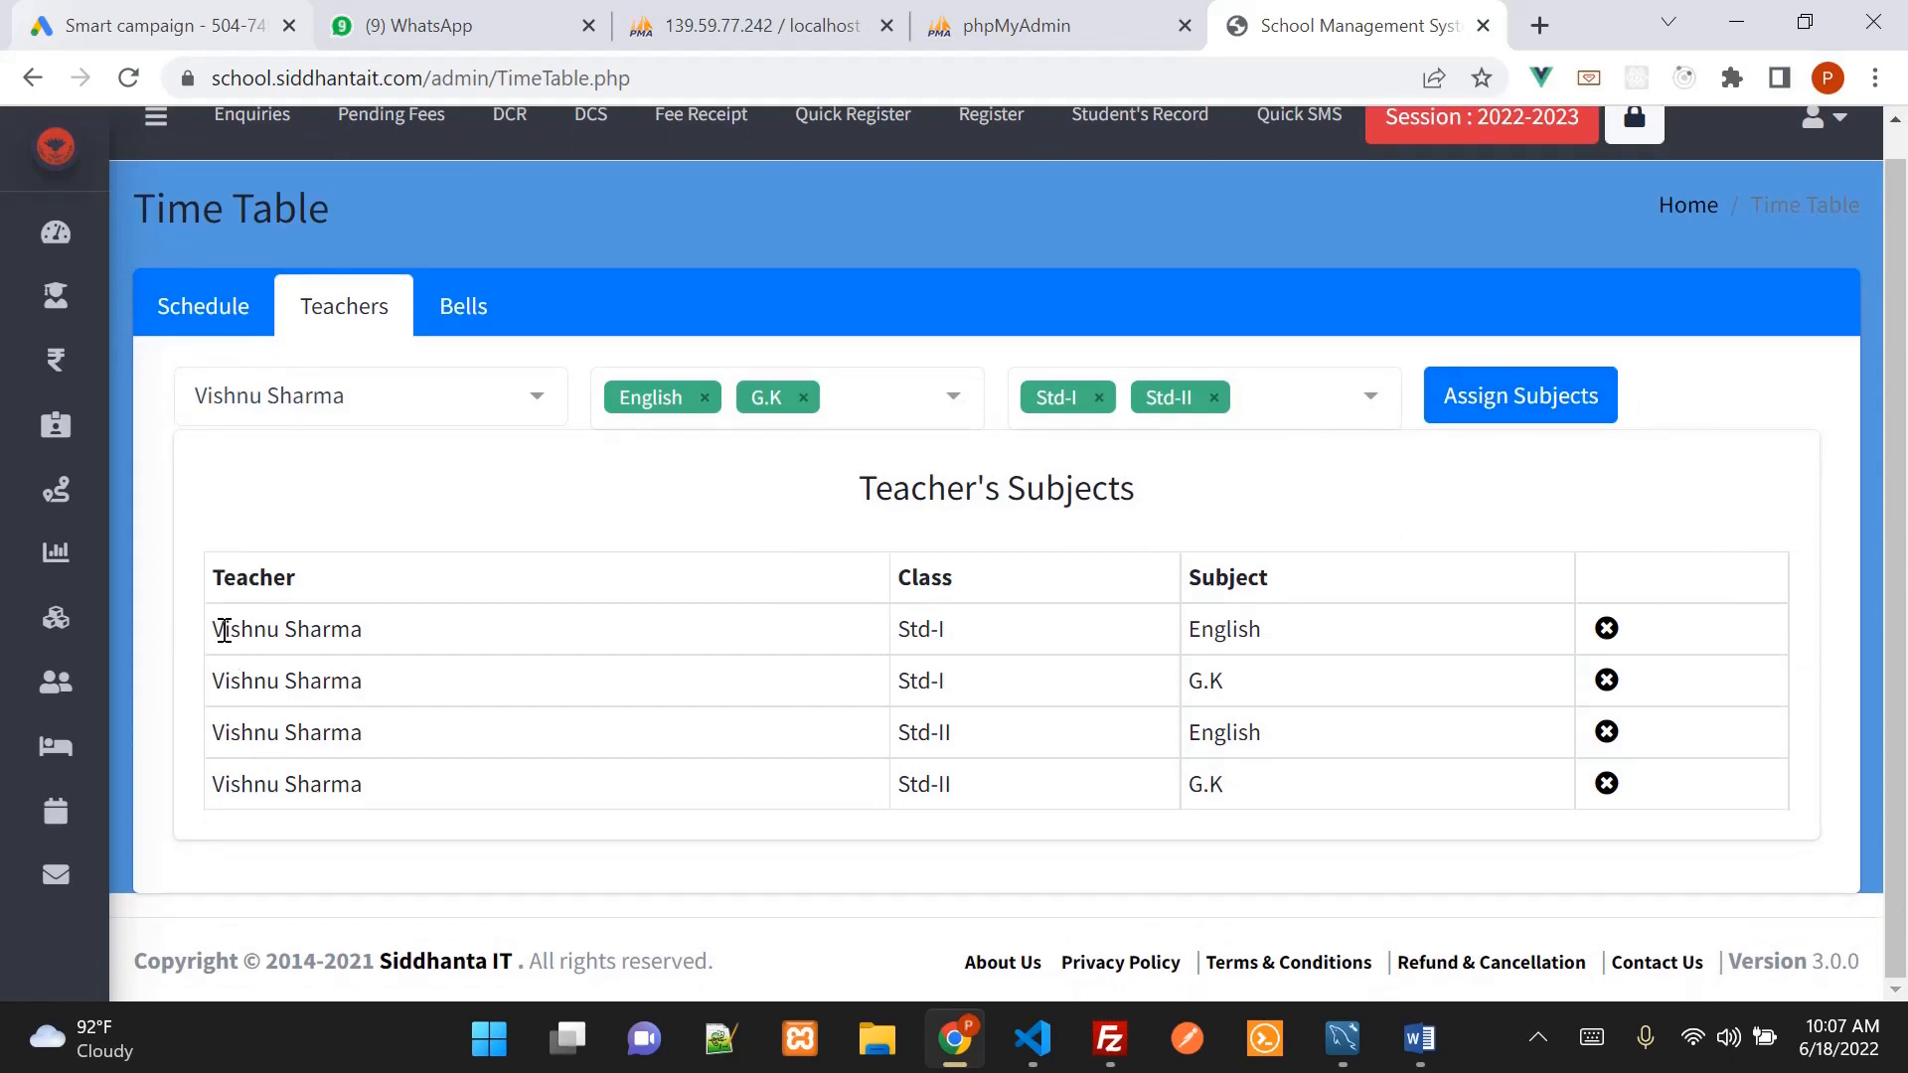
drag(217, 628, 404, 633)
double_click(1250, 626)
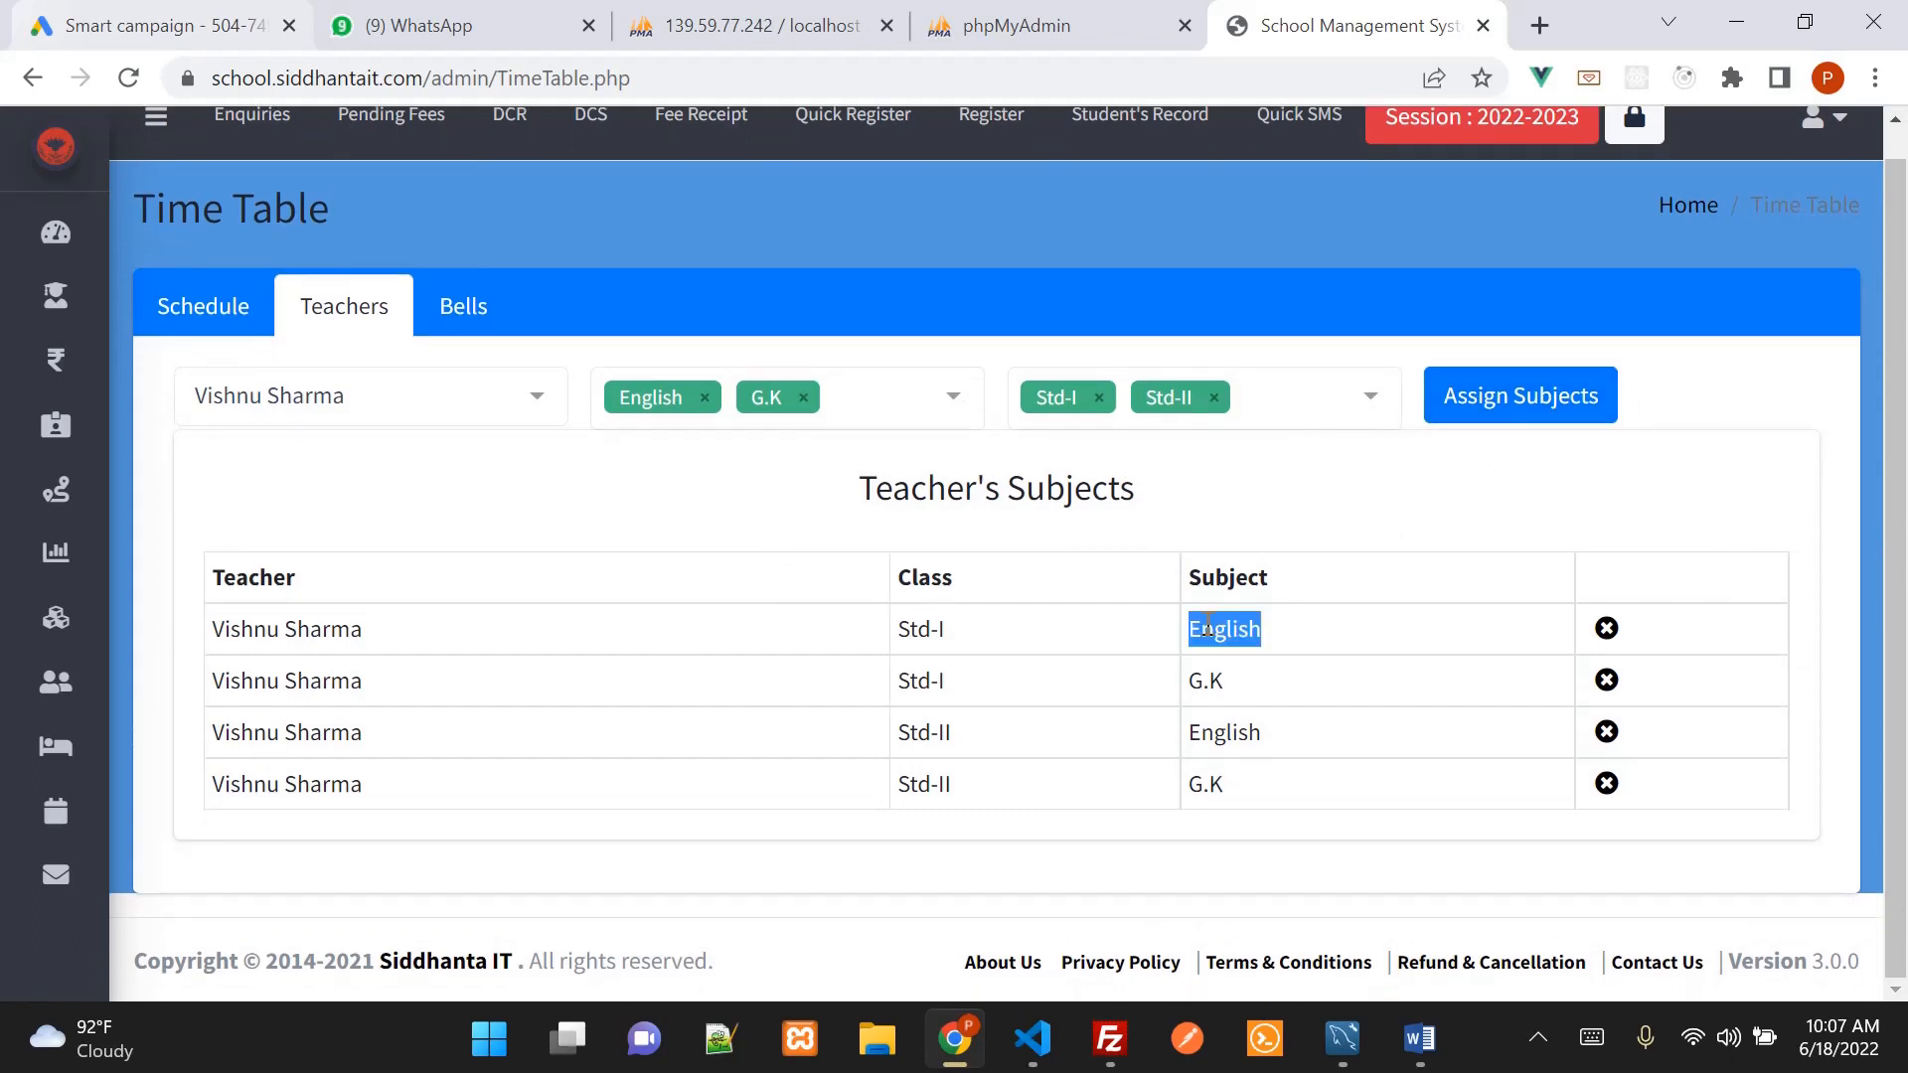
click(1004, 646)
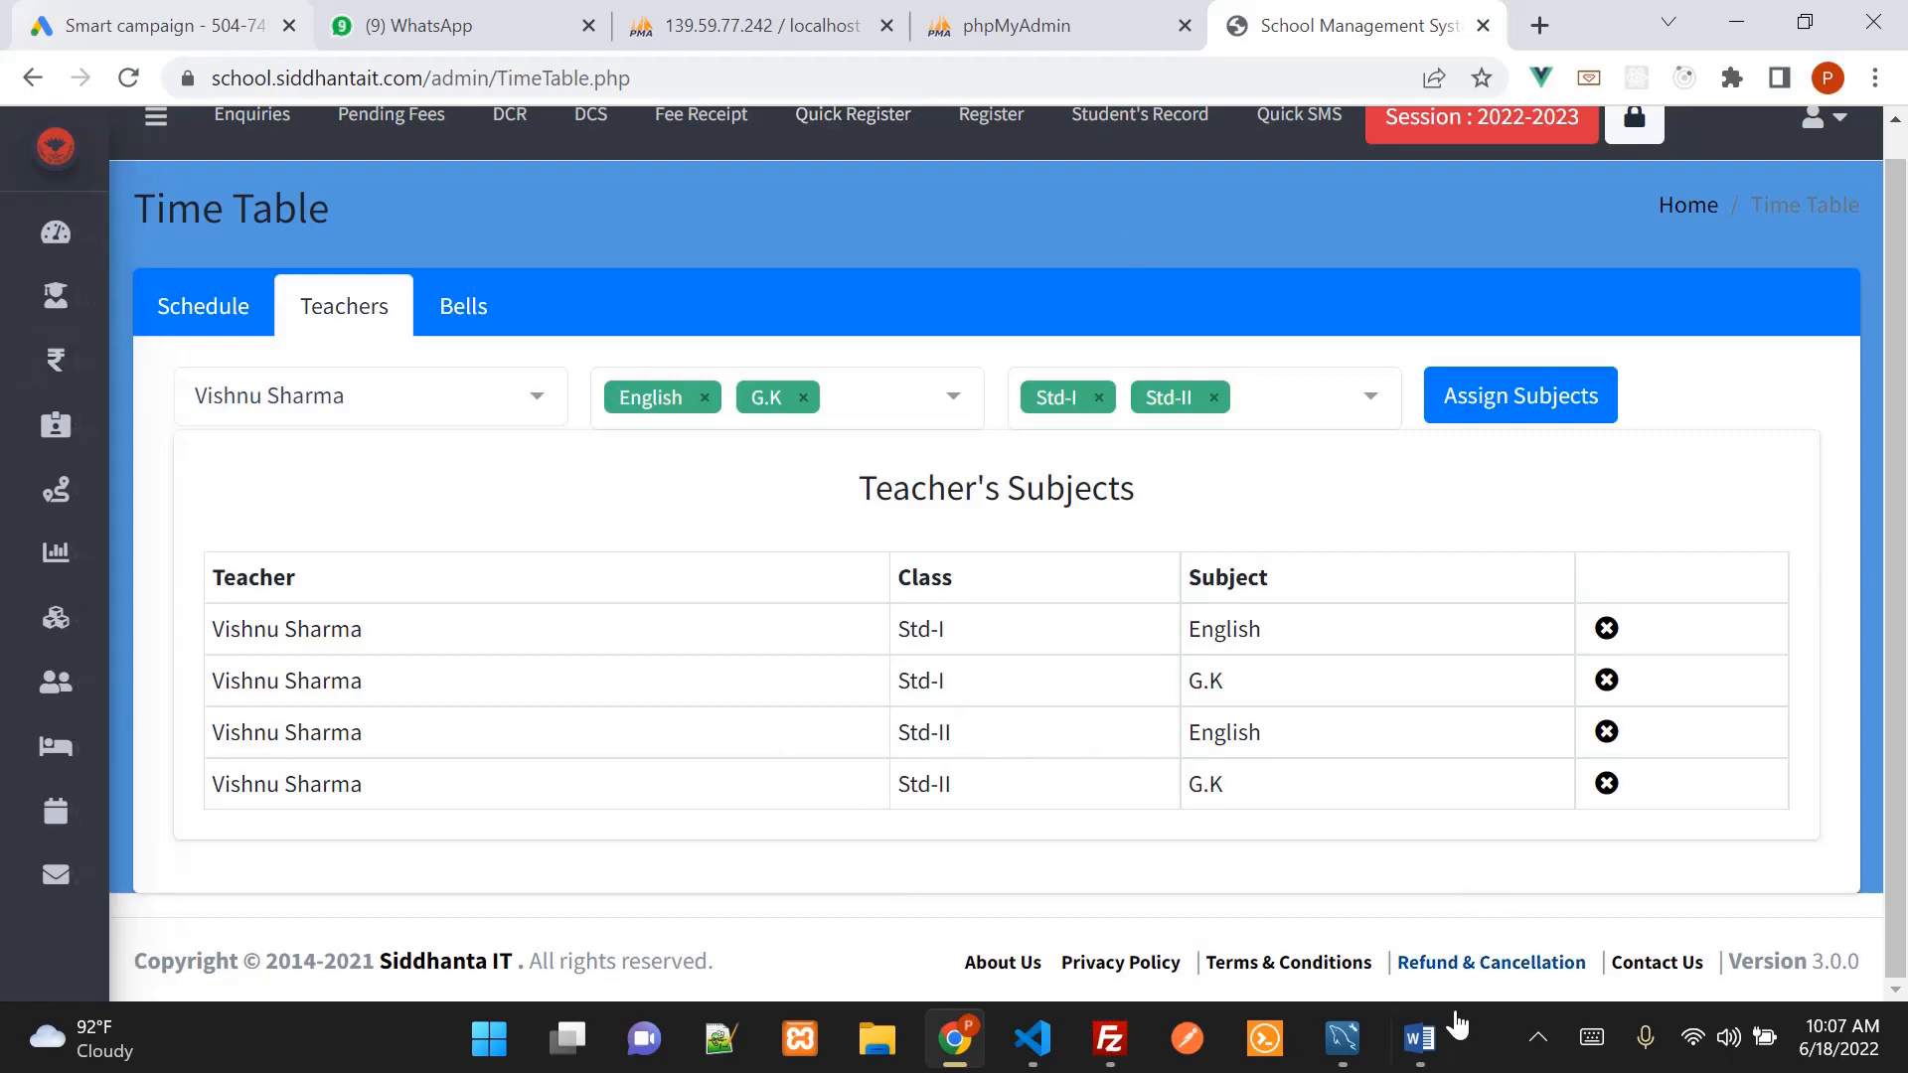
click(1415, 1048)
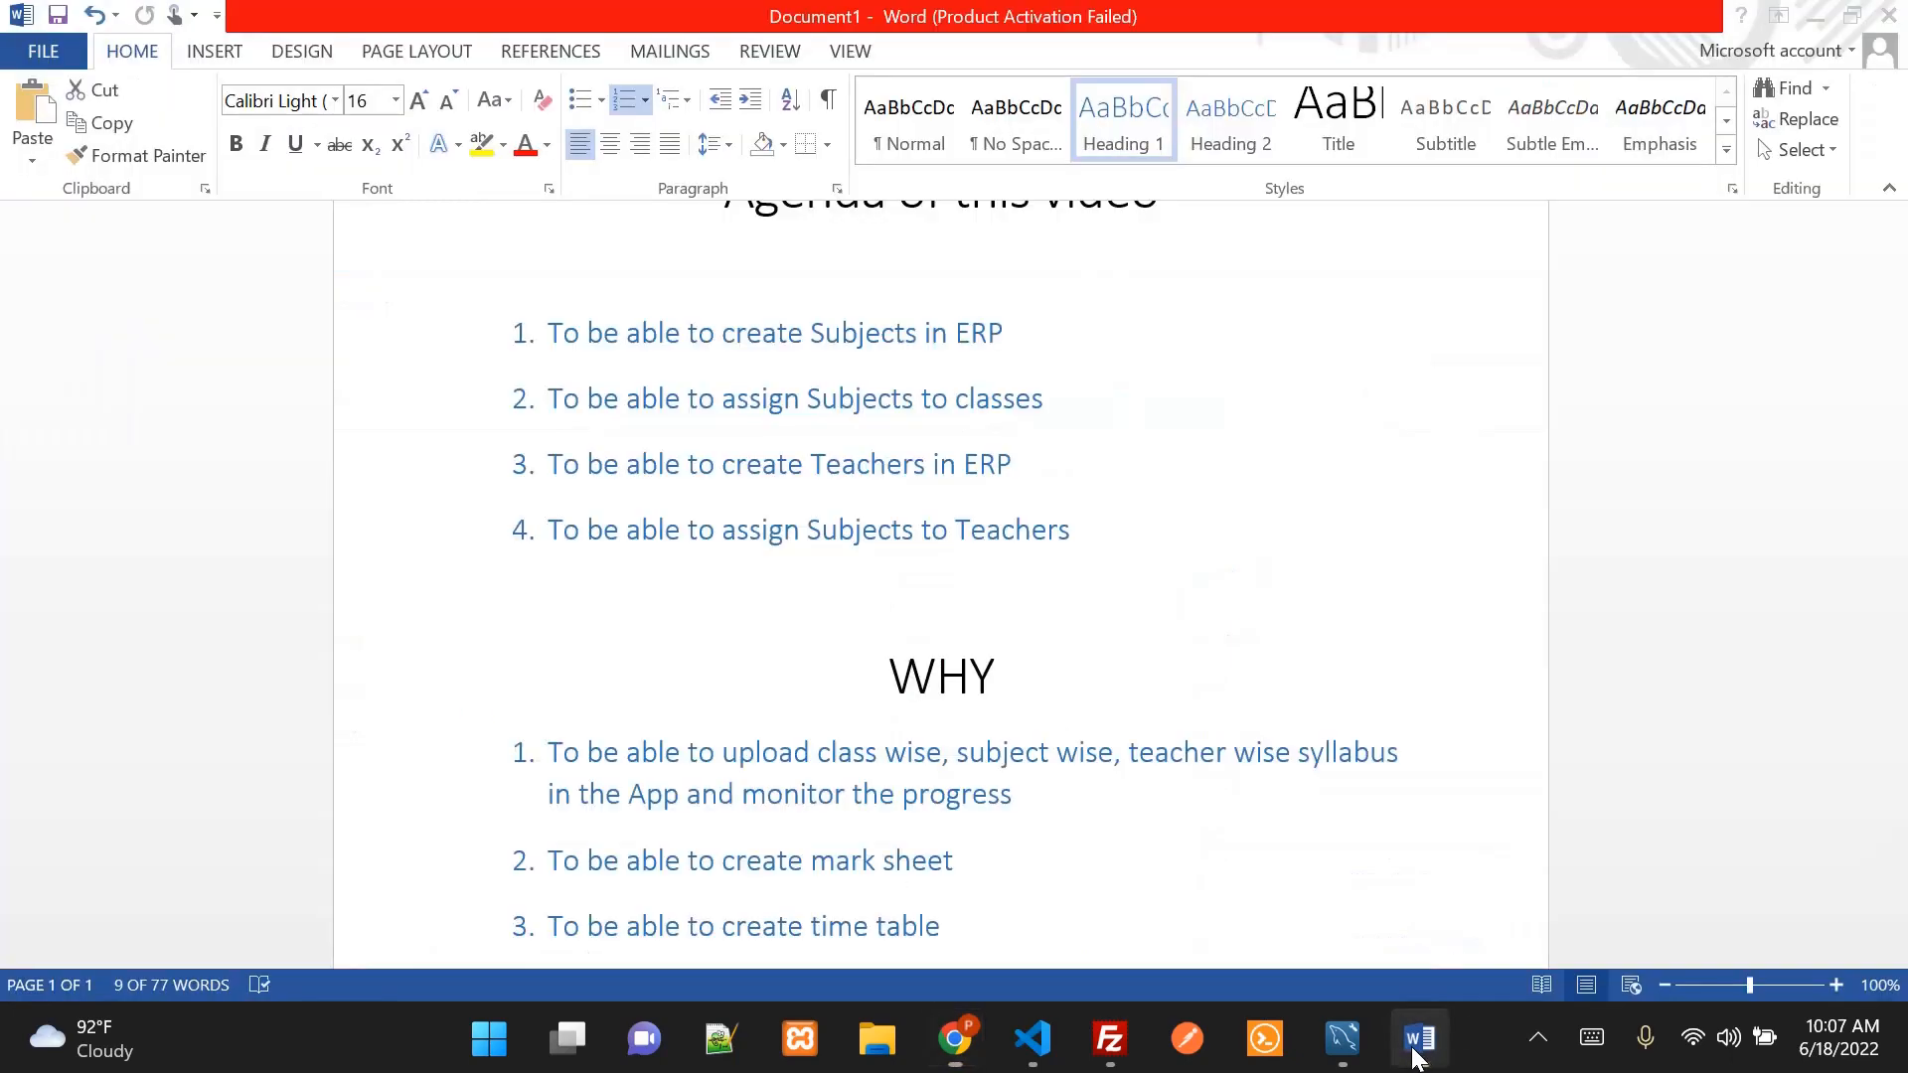
Re-highlight agenda item 4 about assigning subjects
click(1132, 537)
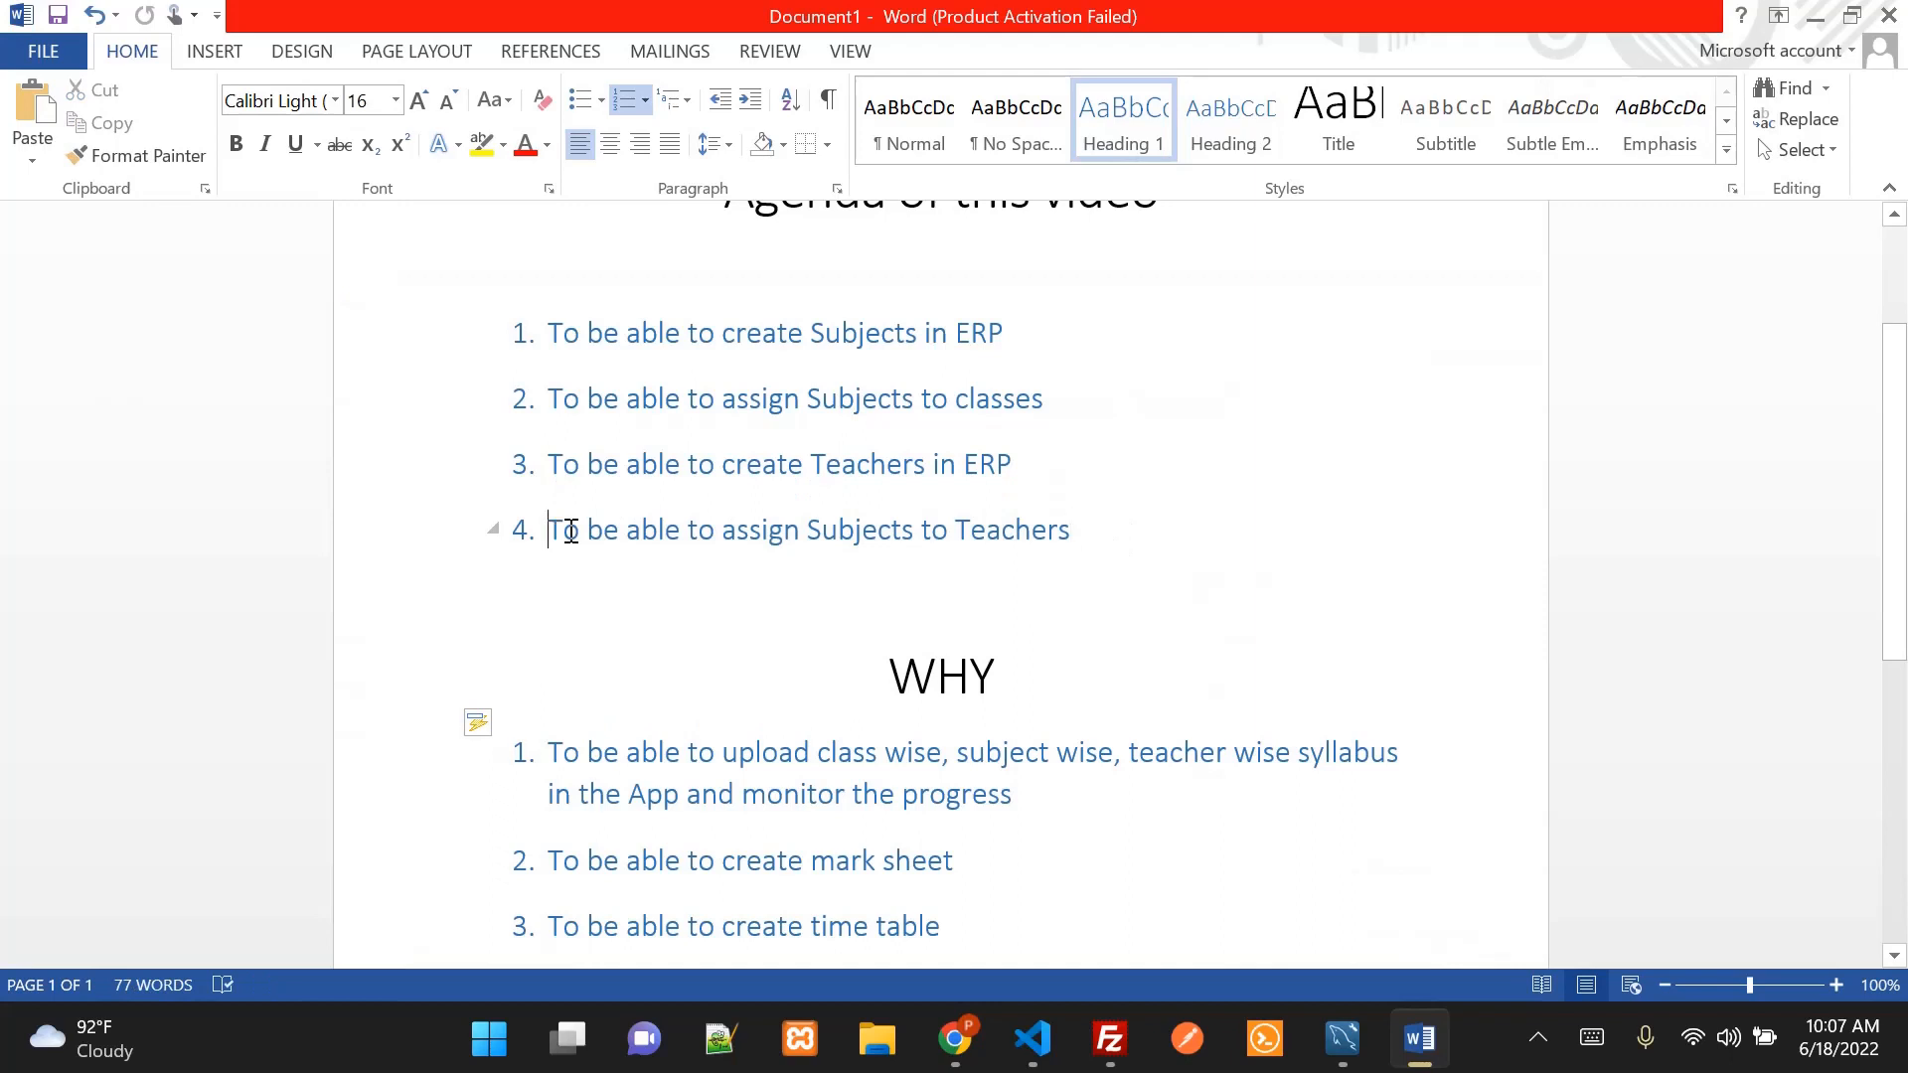
drag(554, 527, 1146, 527)
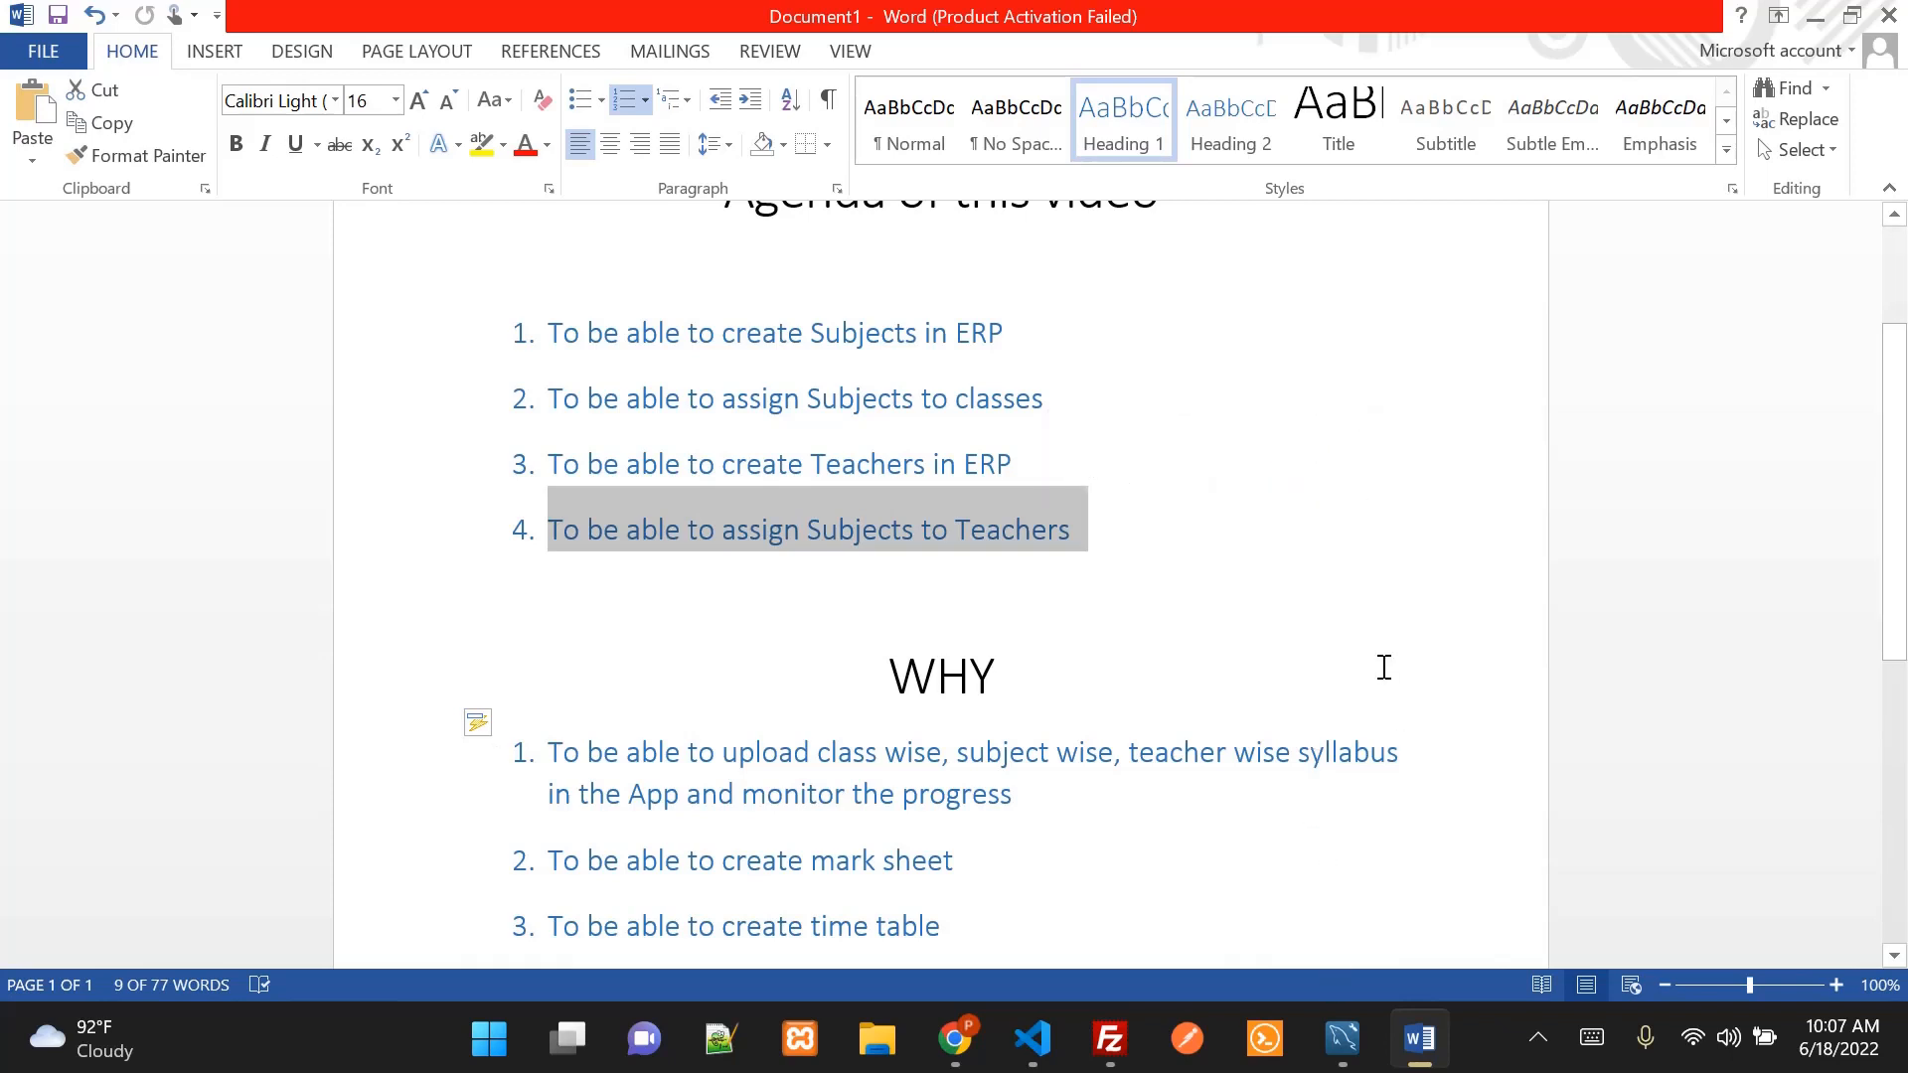
scroll(1375, 664, up, 3)
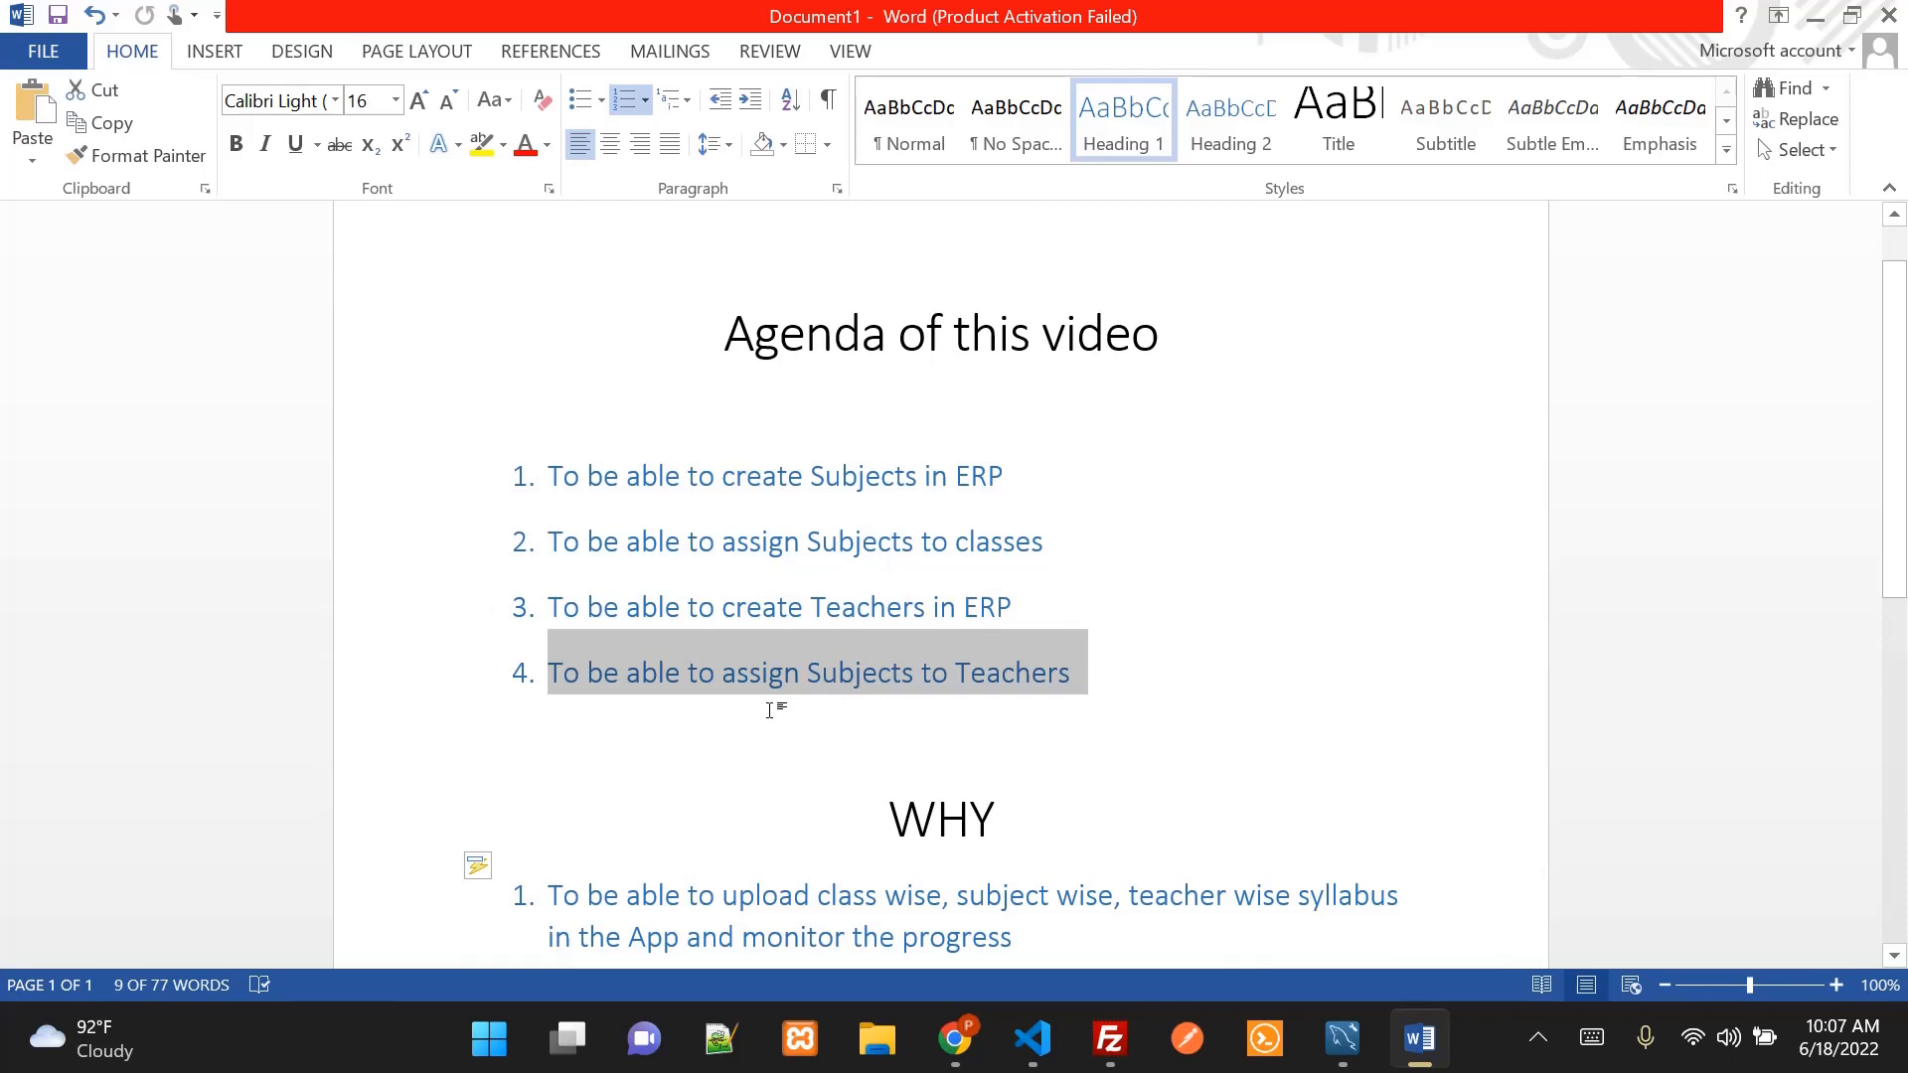
scroll(894, 669, down, 4)
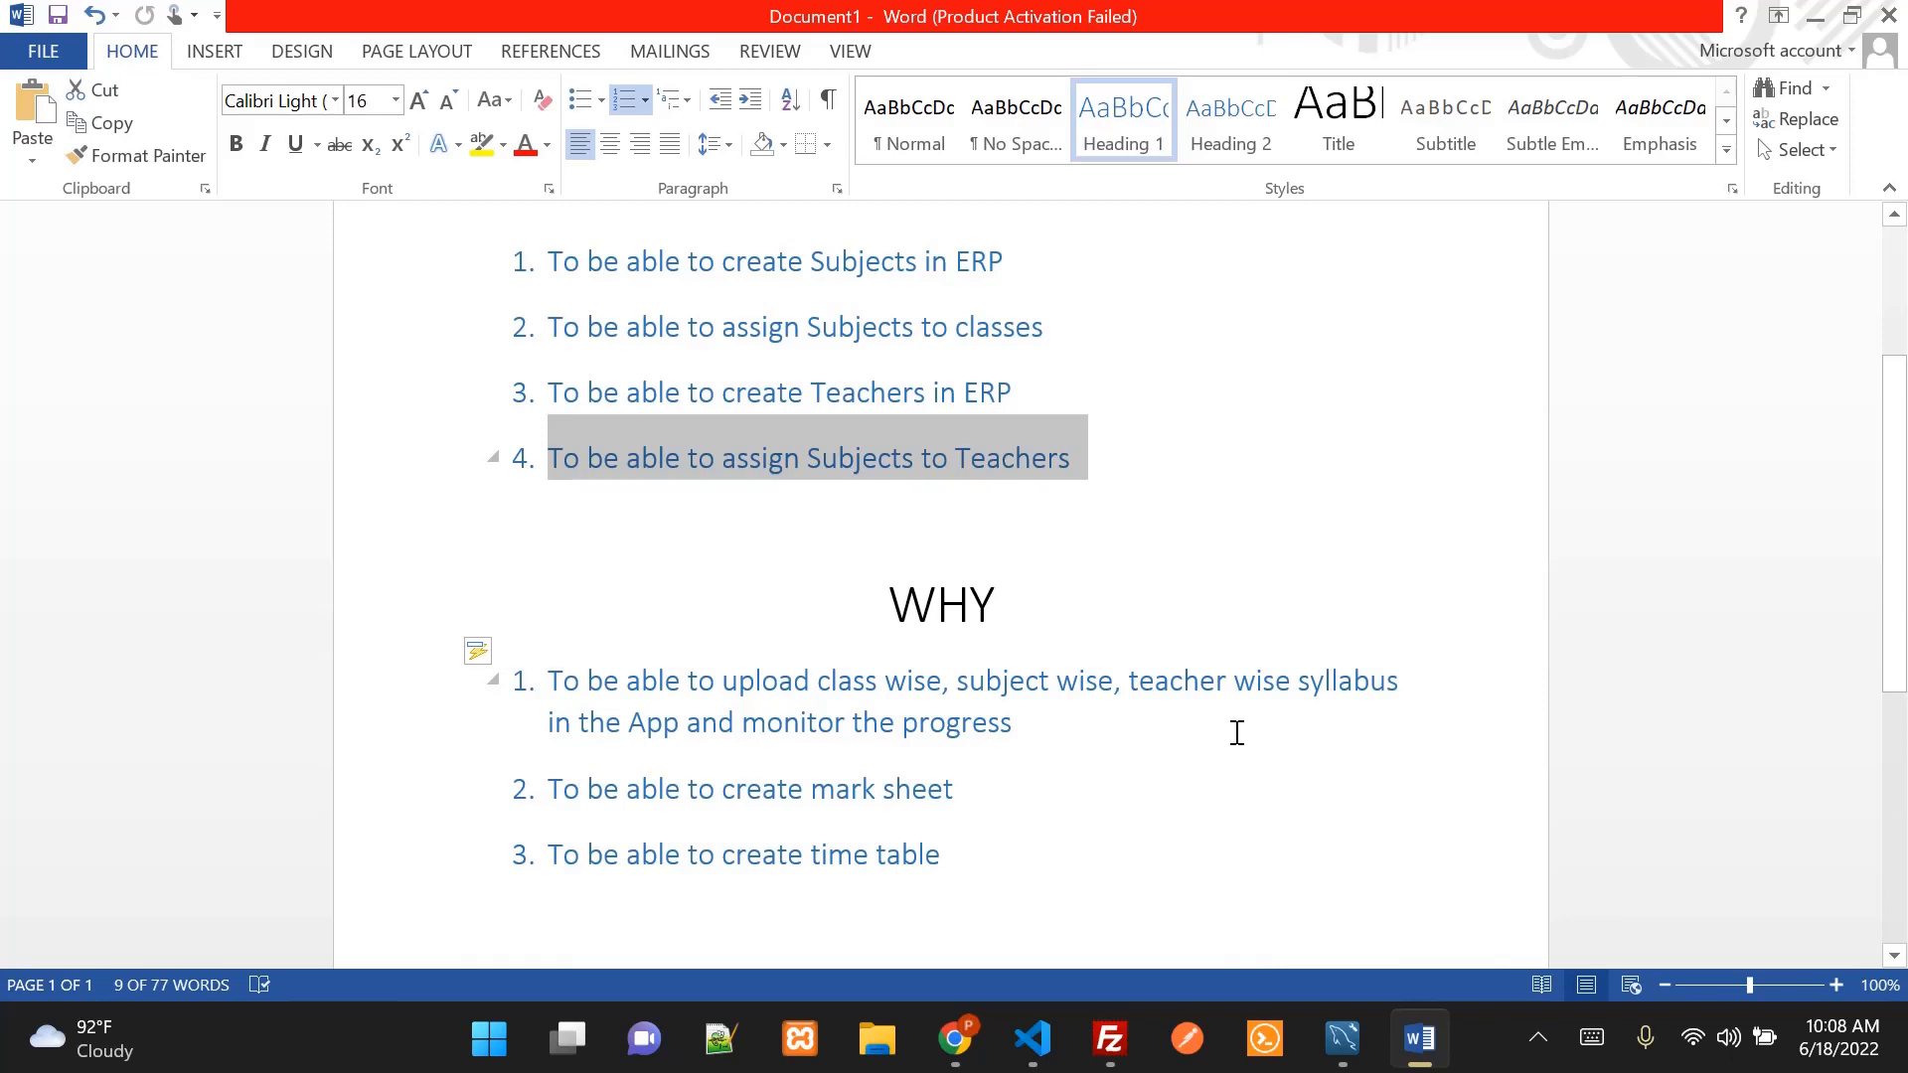
click(1003, 797)
scroll(1030, 796, down, 1)
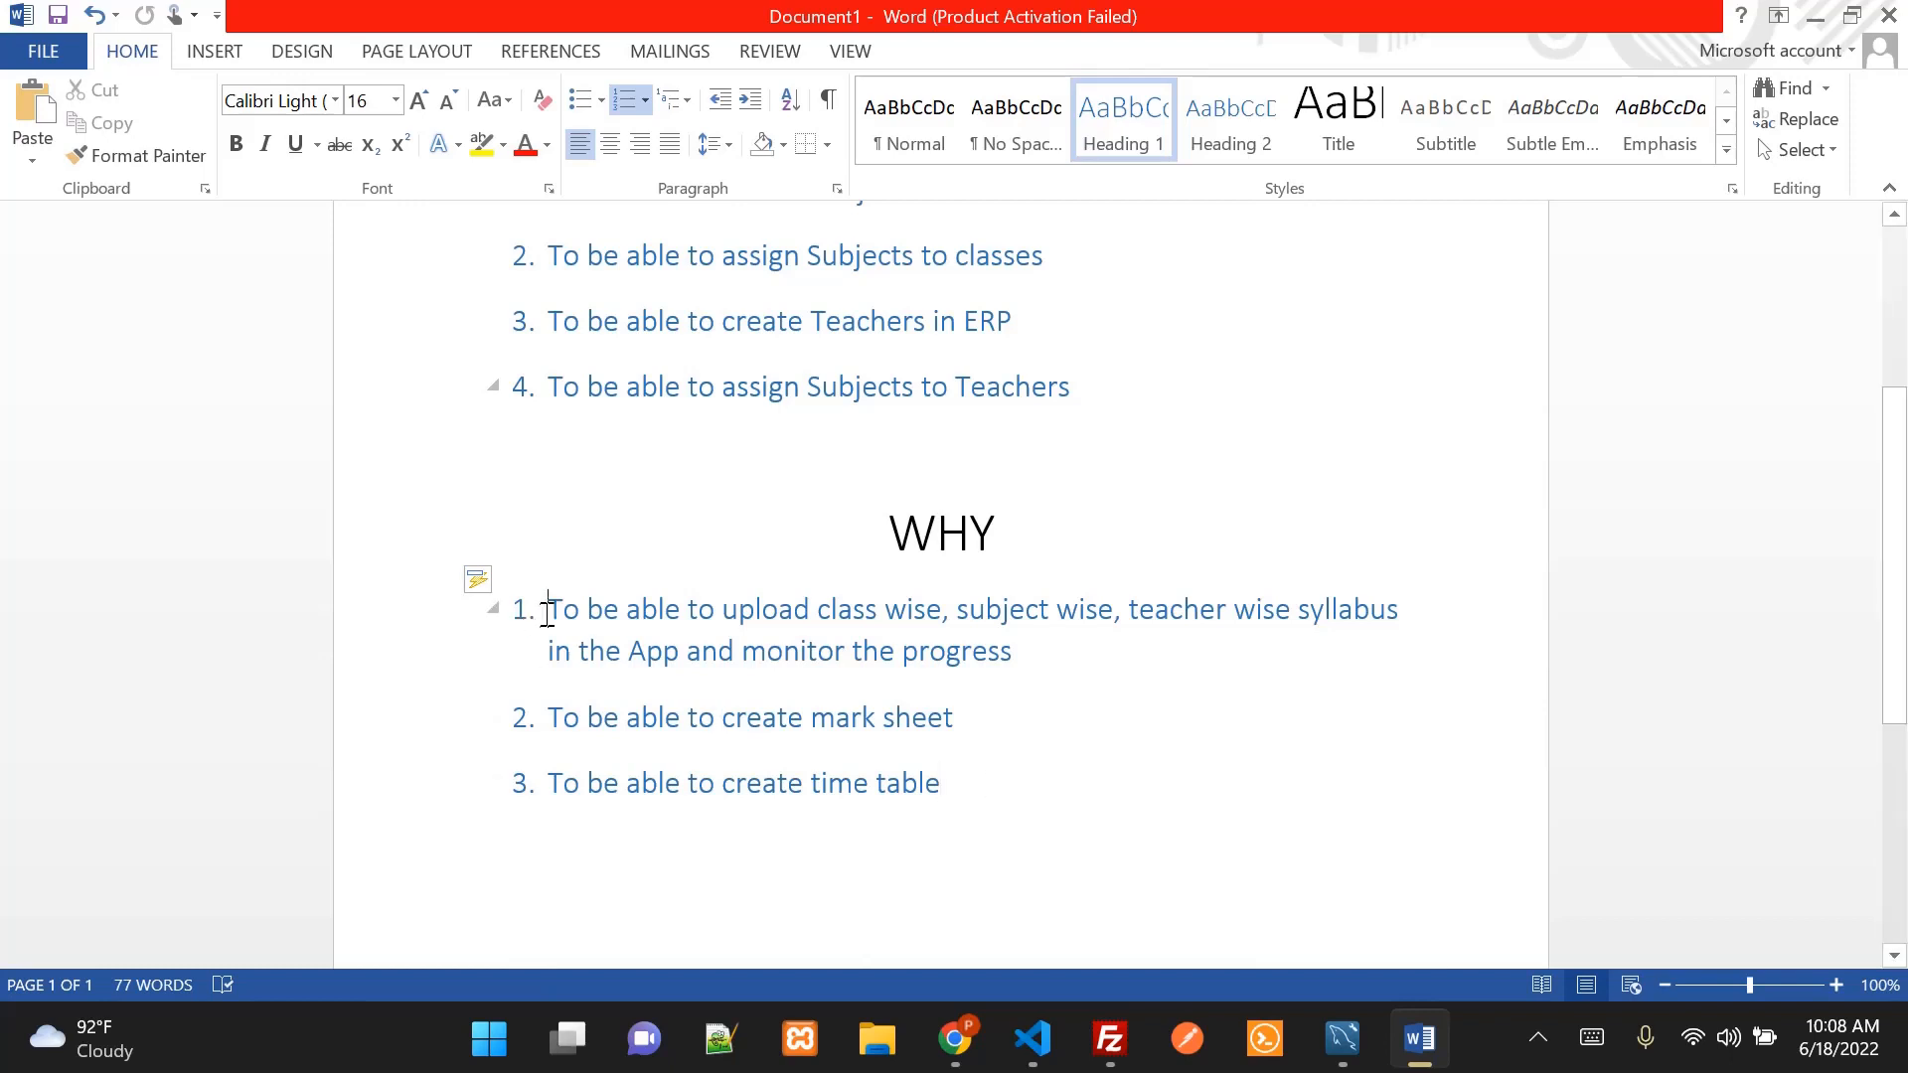
Highlight the WHY points on syllabus, mark sheets and time tables
drag(547, 610, 1001, 668)
click(547, 717)
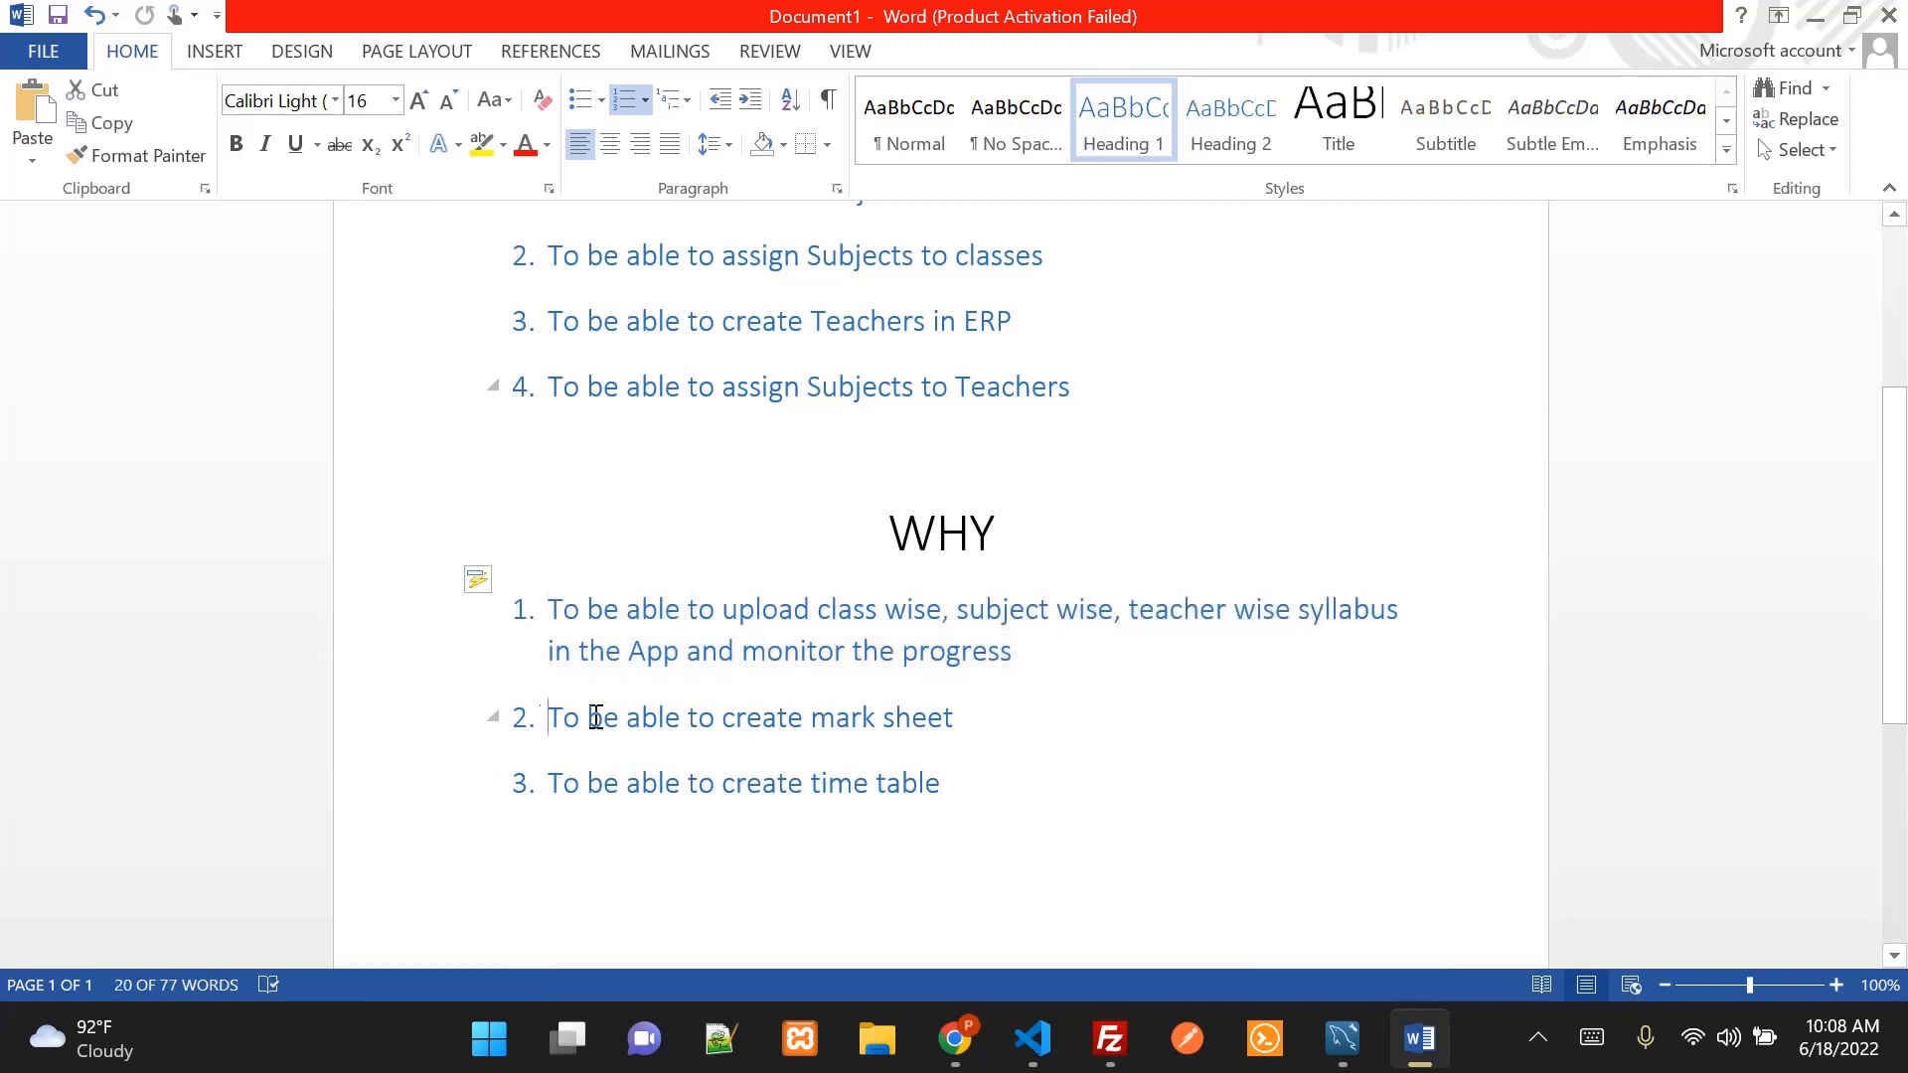
drag(597, 717, 971, 715)
drag(548, 783, 939, 778)
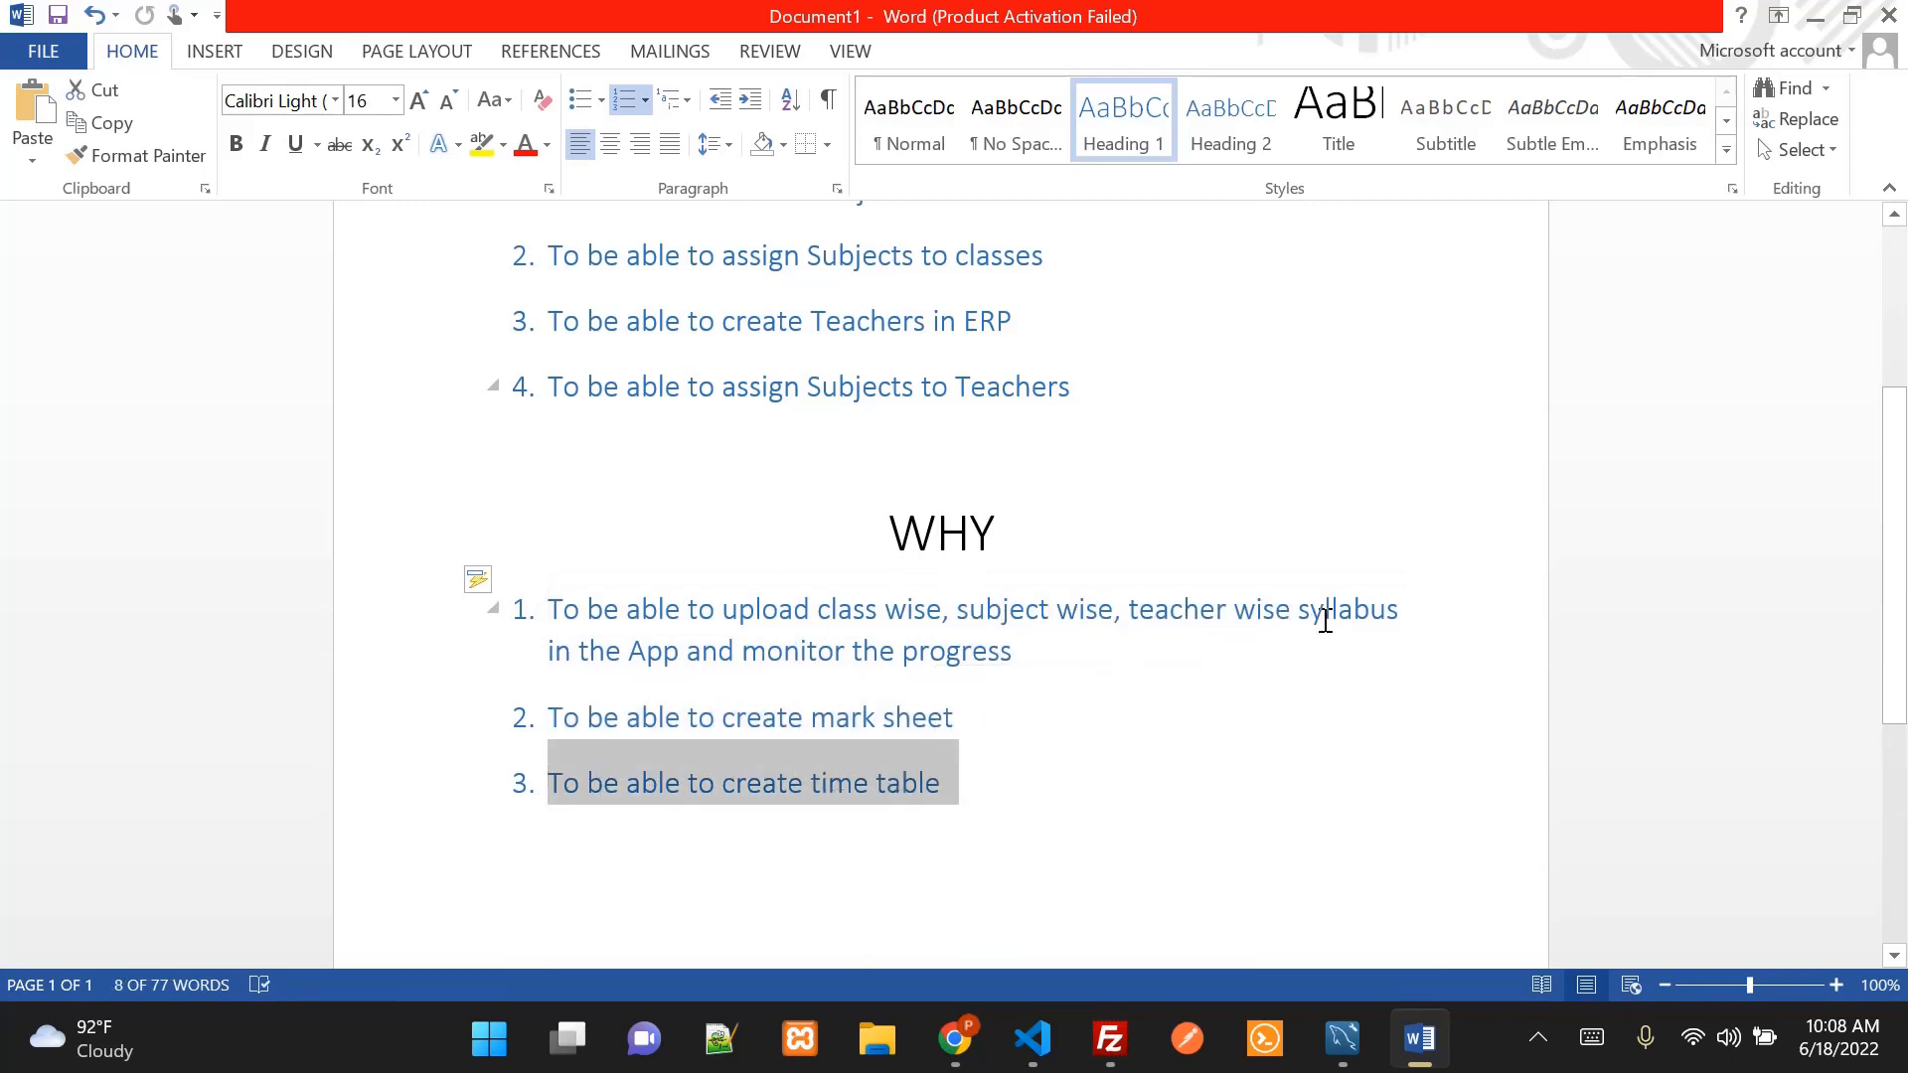
click(995, 722)
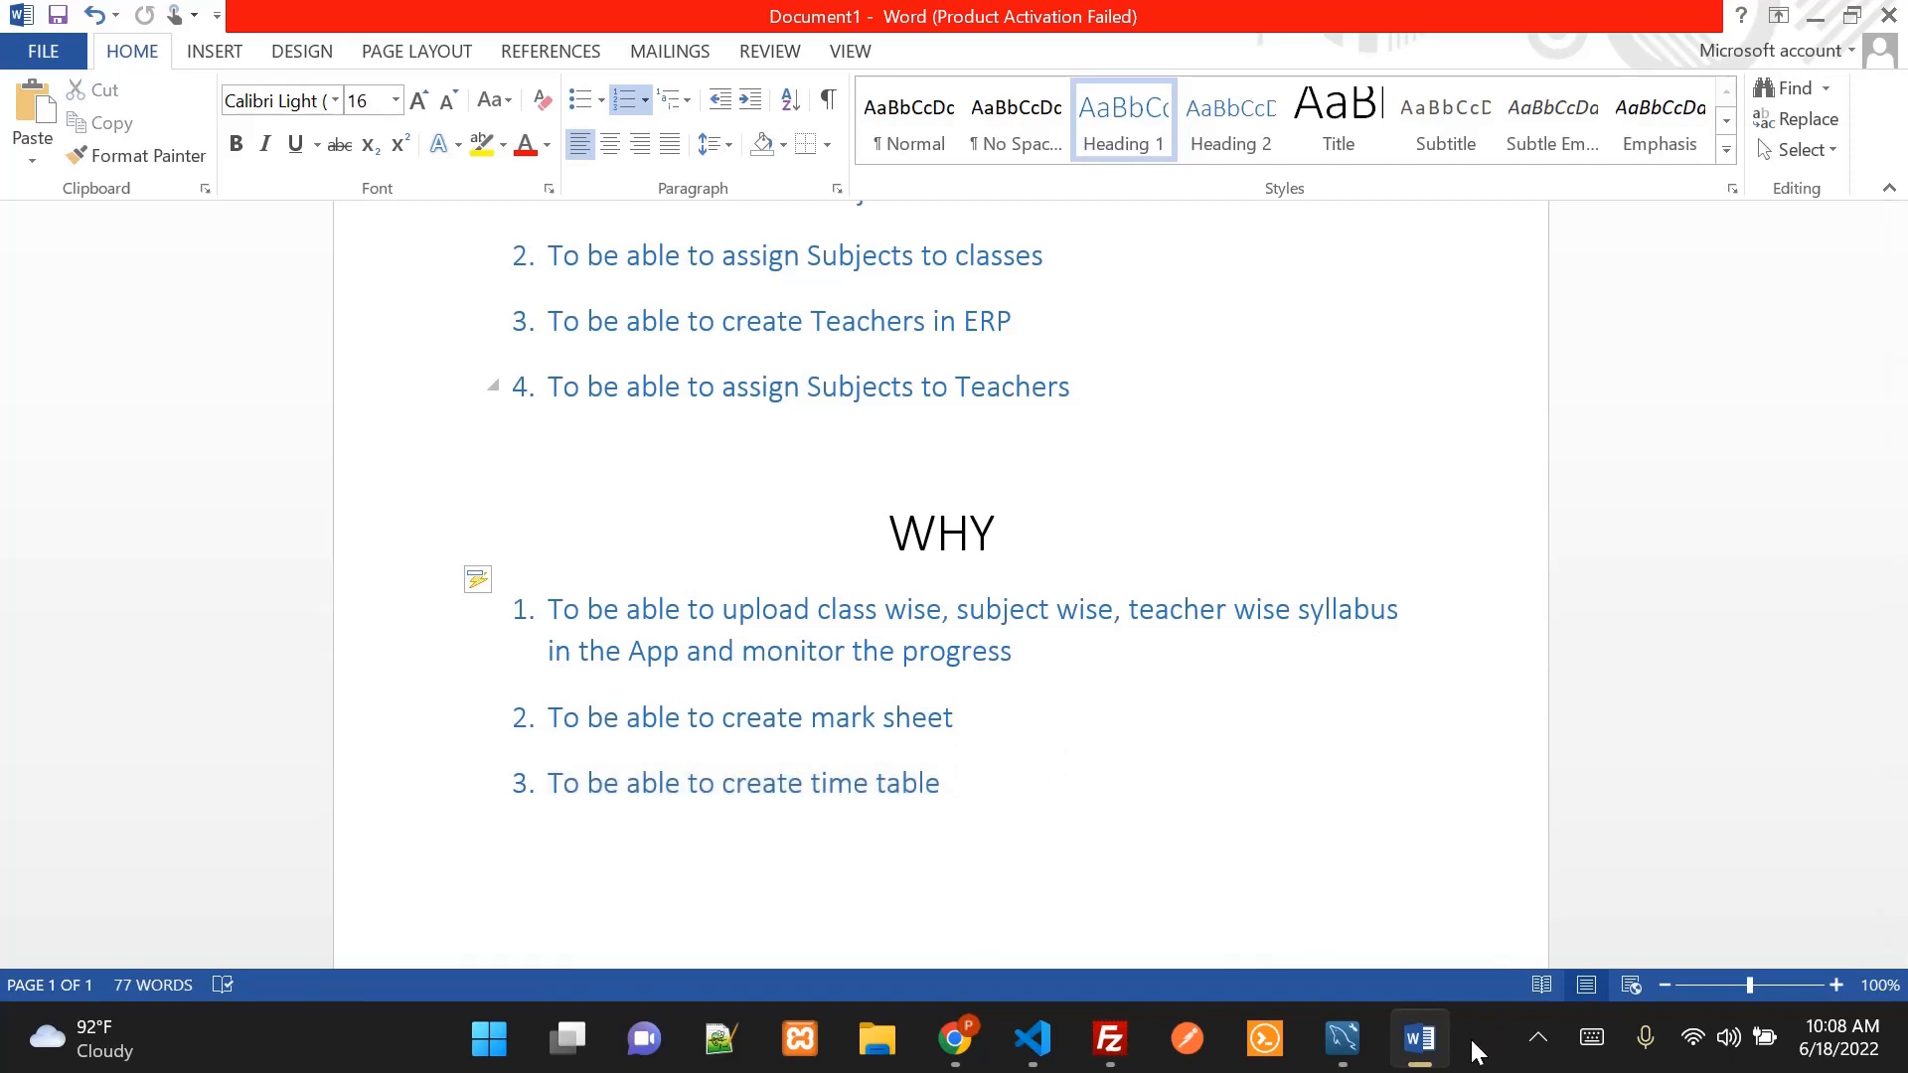
Bring up the screen recorder's controls from the hidden tray icons
mouse_move(1426, 1061)
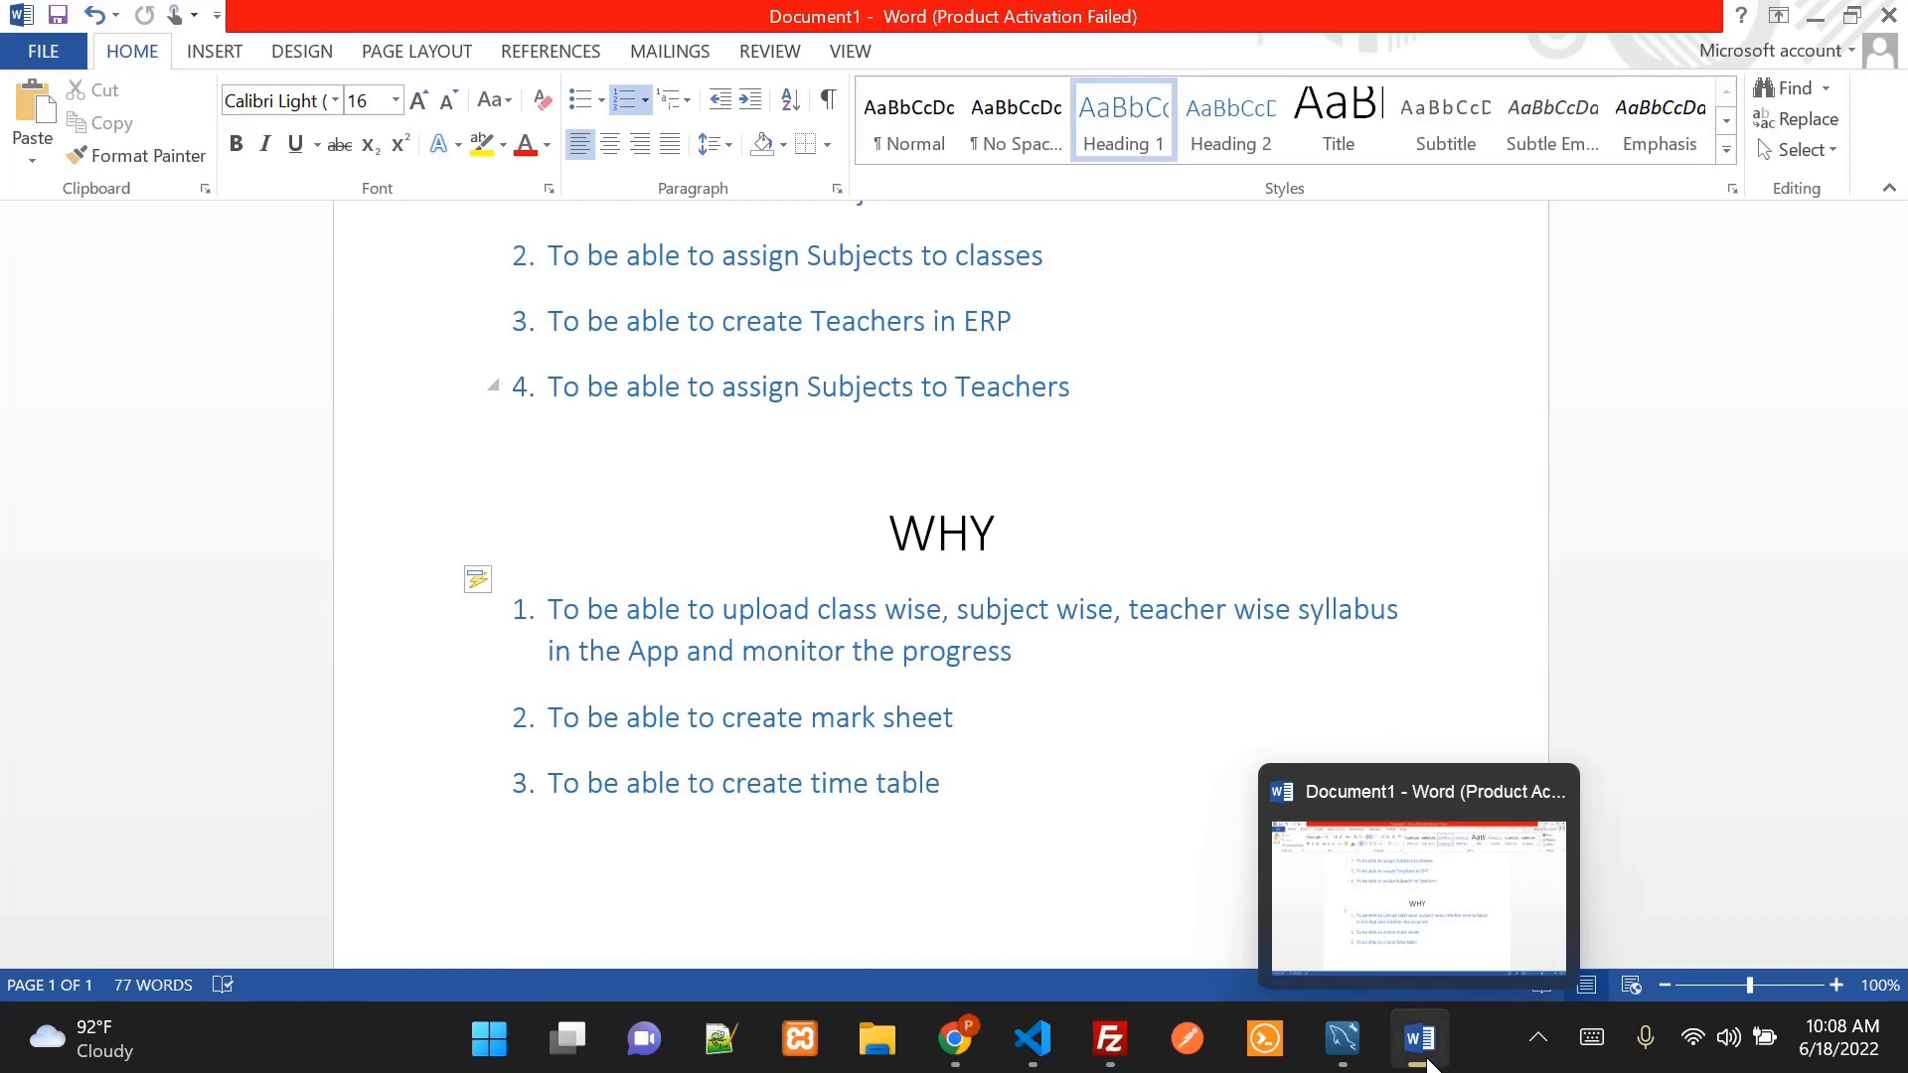
click(1536, 1038)
click(1536, 969)
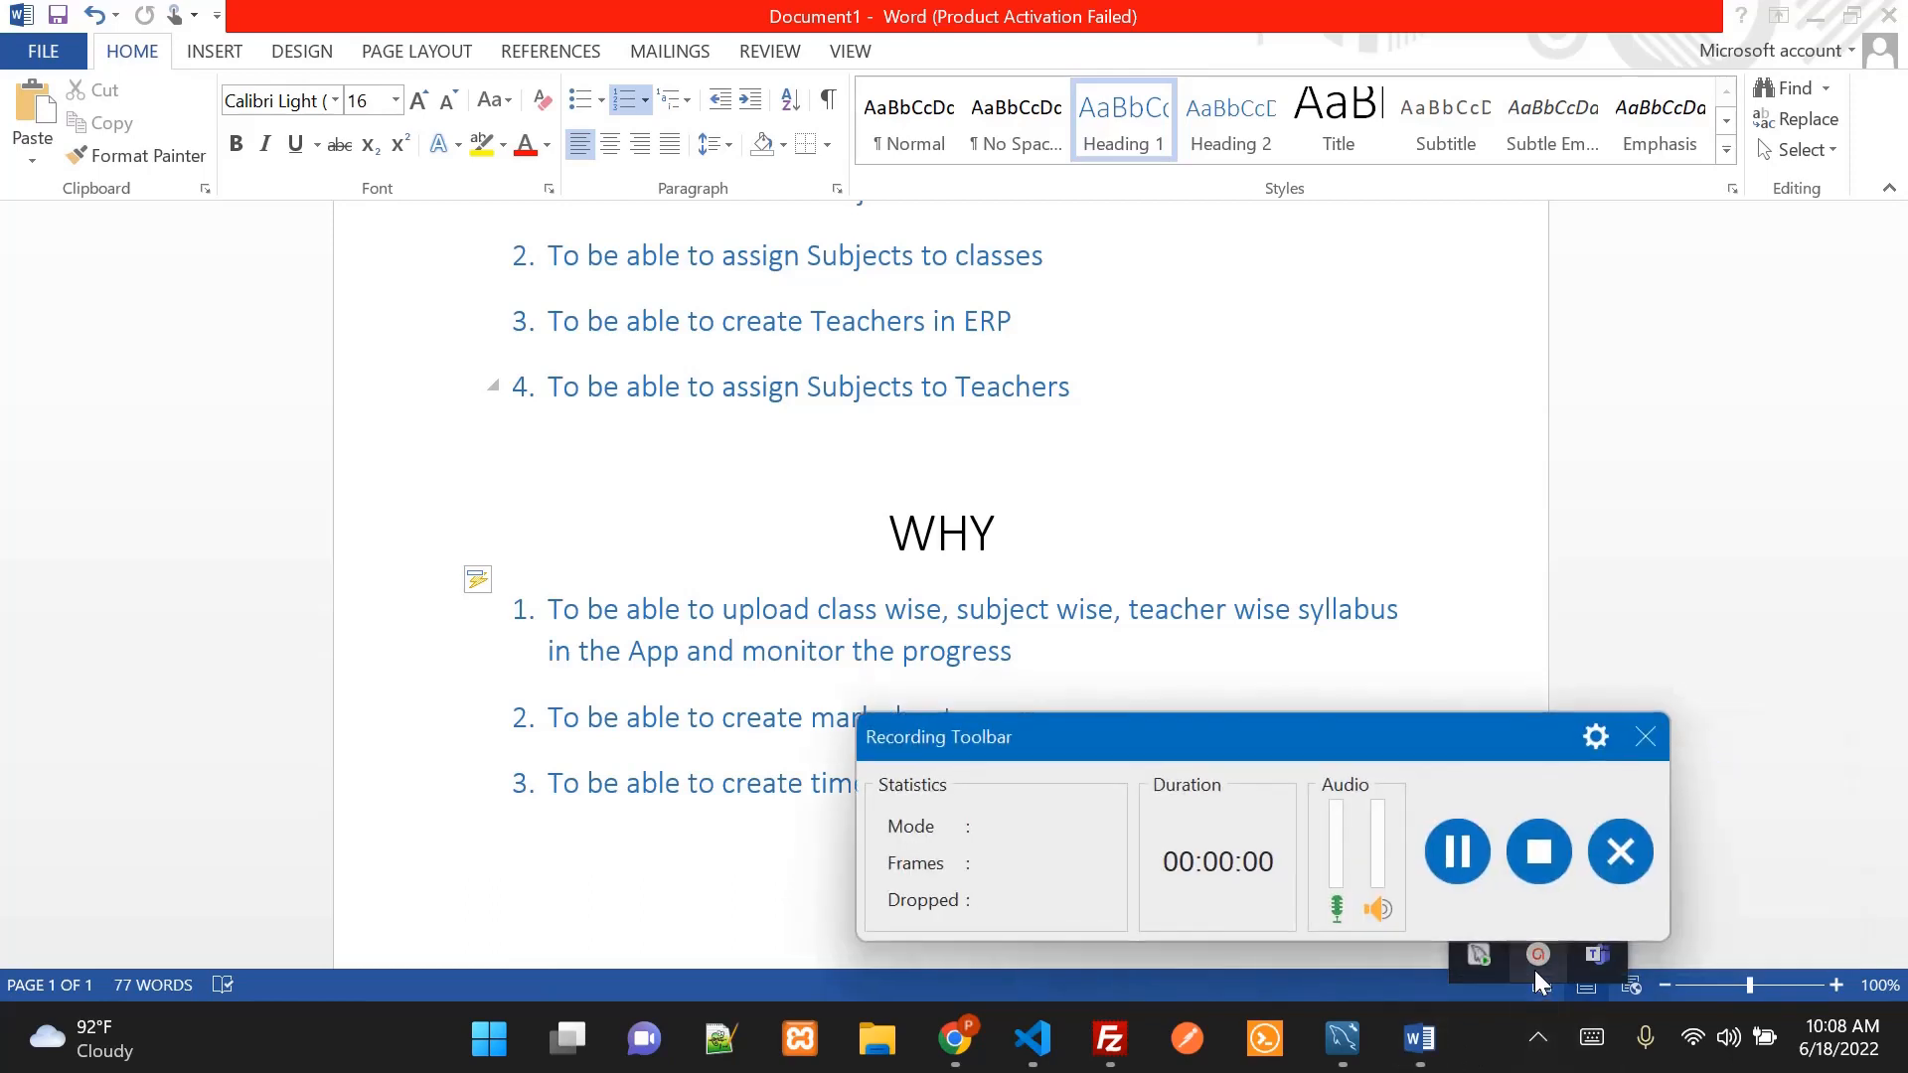